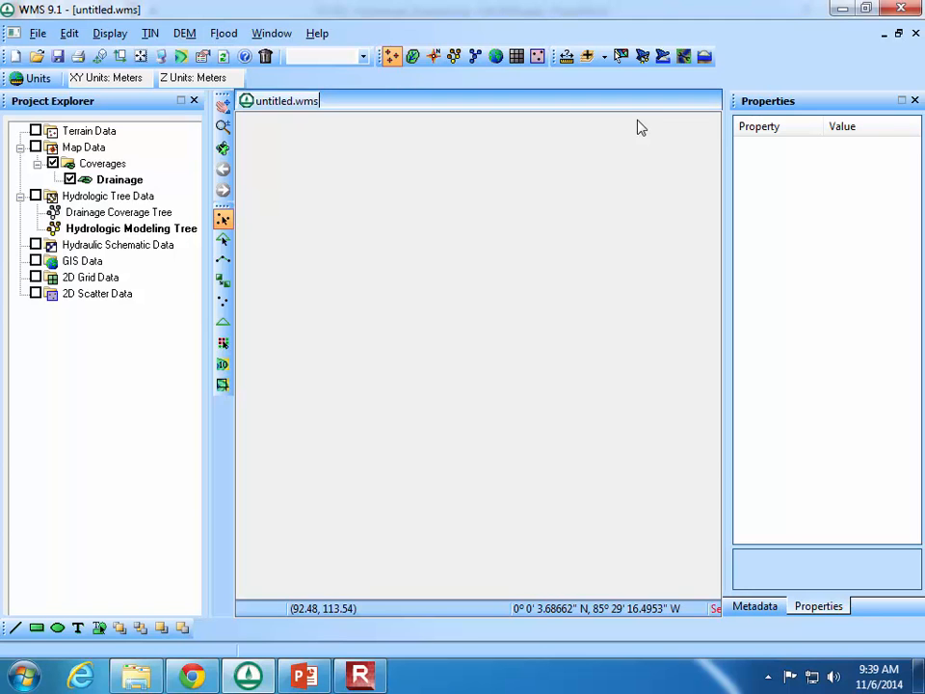
Start the hydrologic modeling wizard and create and open a new folder WMS Day 2 in C:\Temp for the project file.
left_click(640, 58)
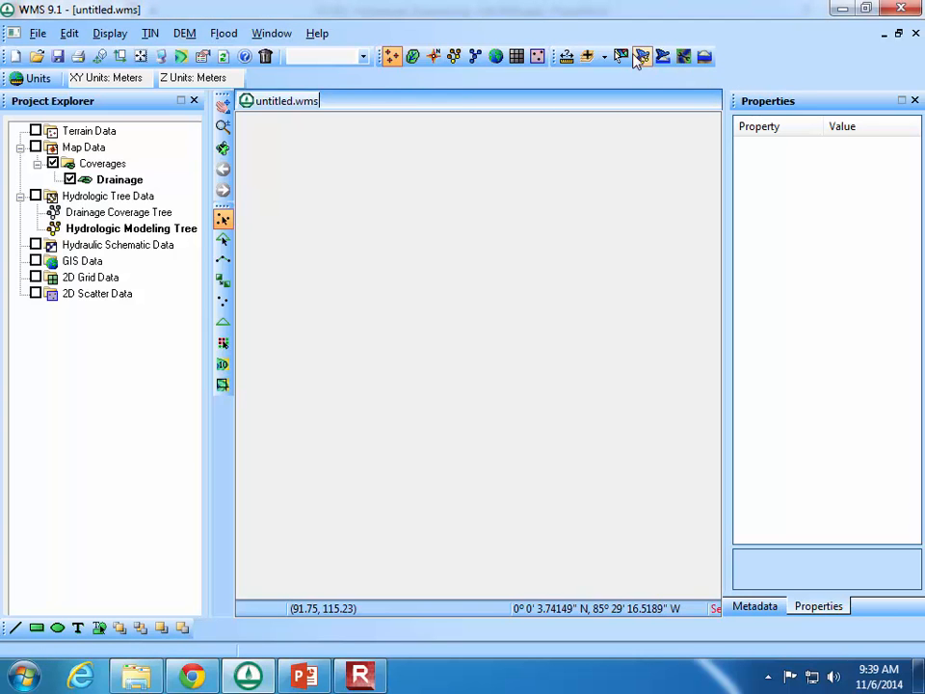
left_click(644, 57)
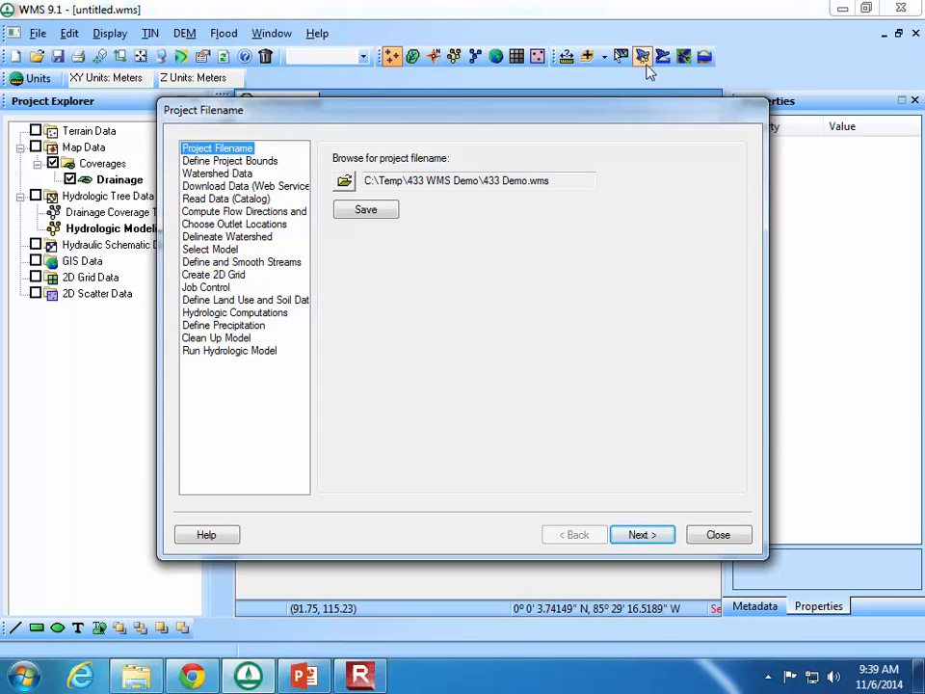
left_click(344, 179)
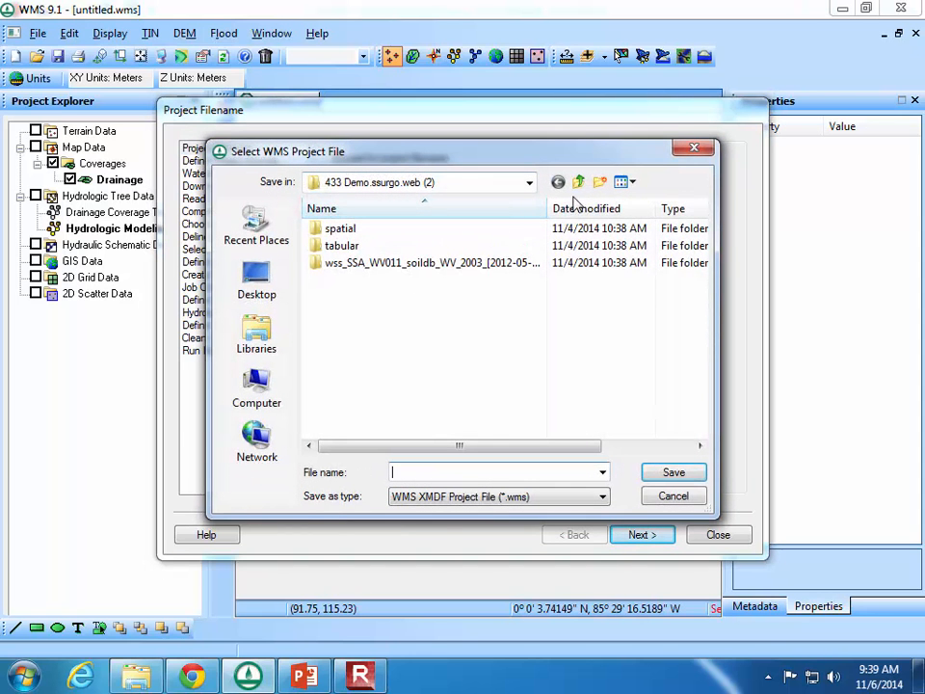
left_click(528, 185)
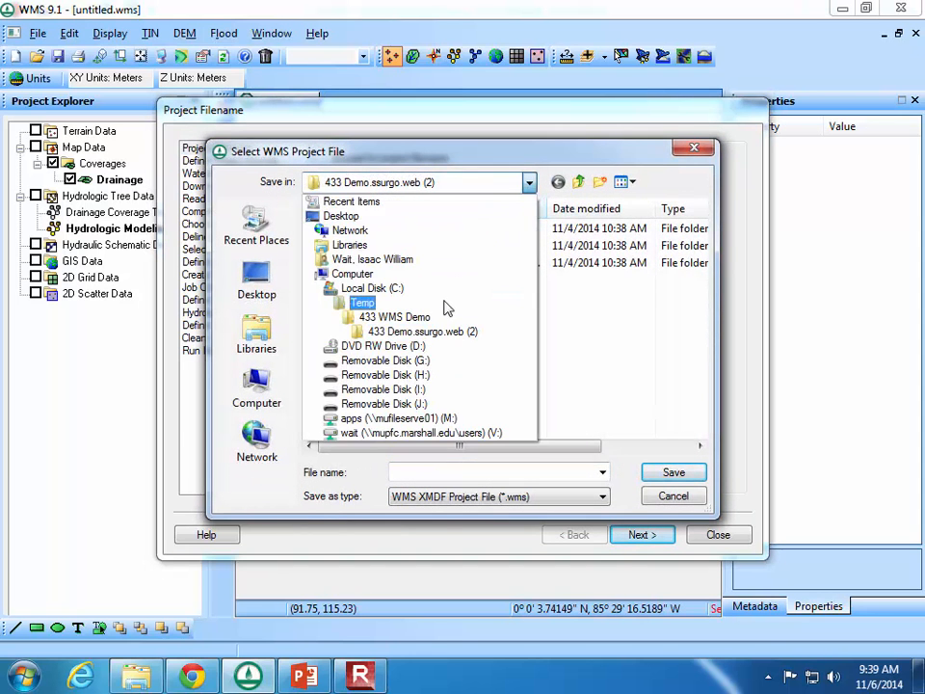
left_click(366, 302)
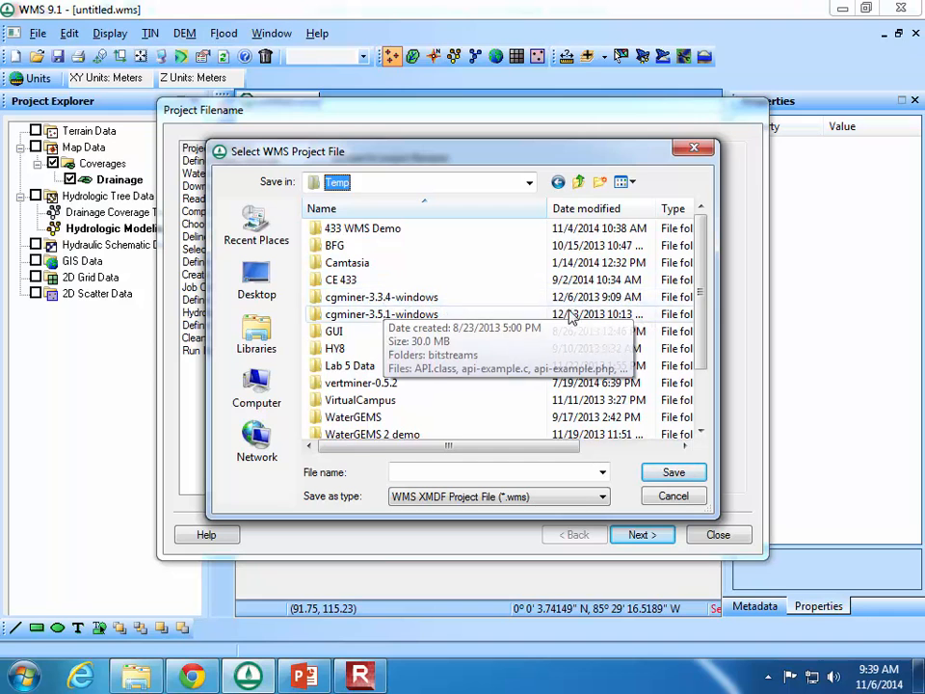
left_click(601, 183)
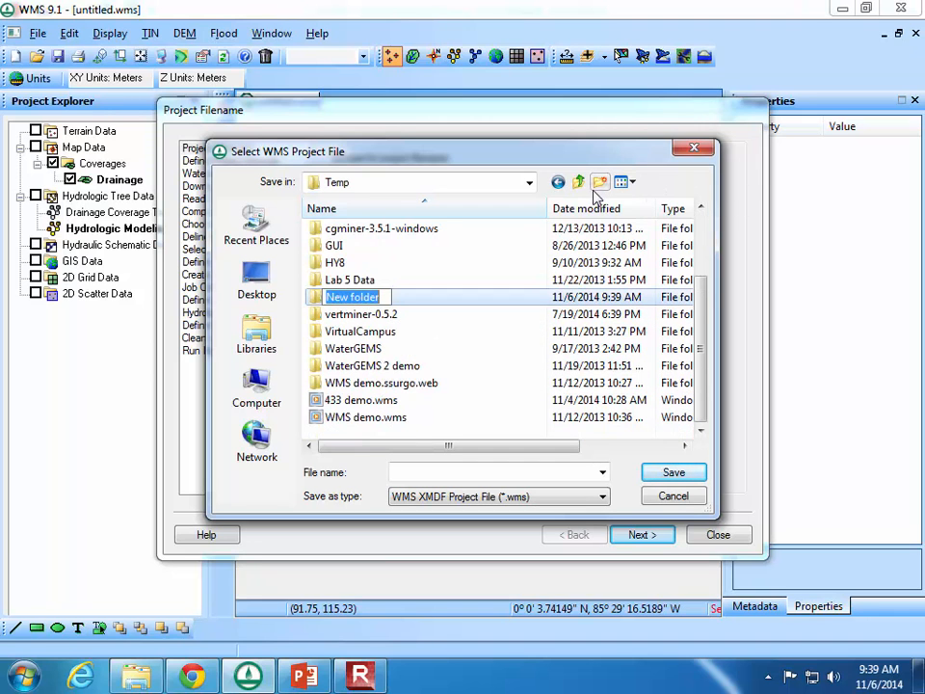
type("WMS Day 2")
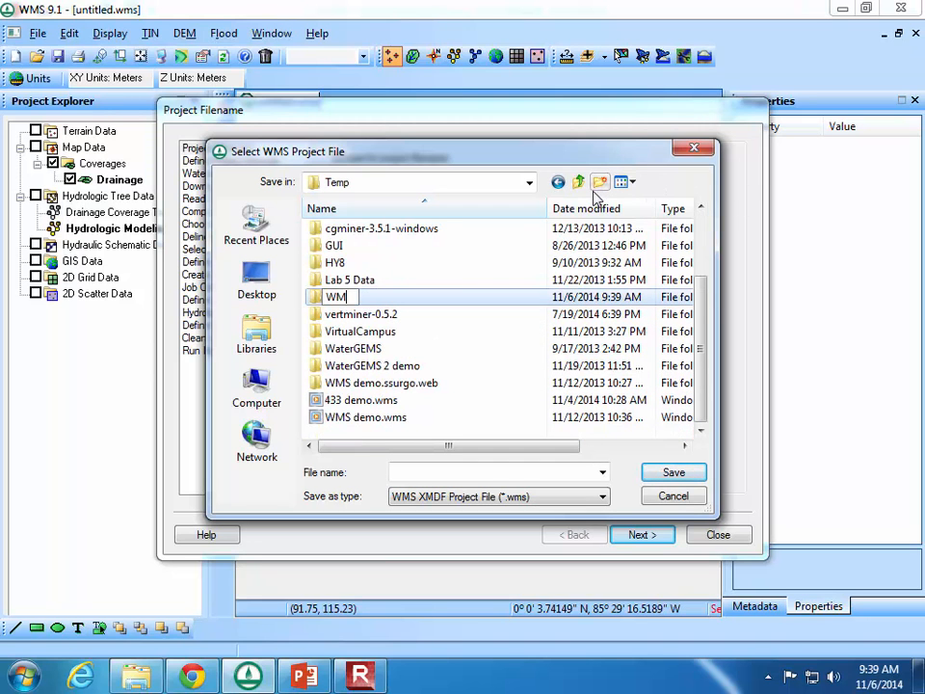
key("Return")
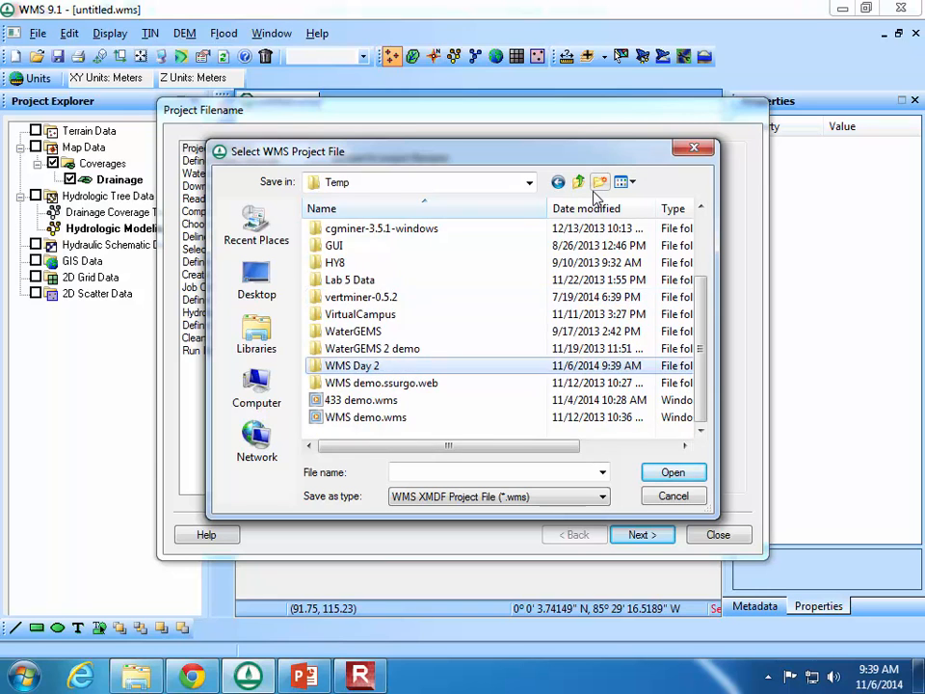
key("Return")
Set the project filename to Darnell Road inside the WMS Day 2 folder.
left_click(524, 472)
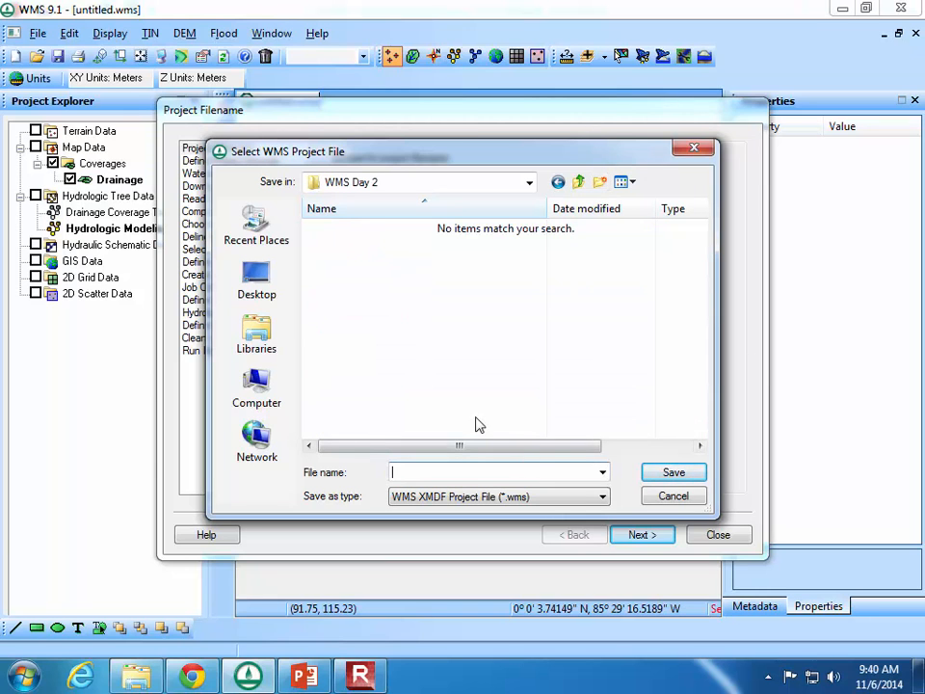
type("Darnell Road")
key("Return")
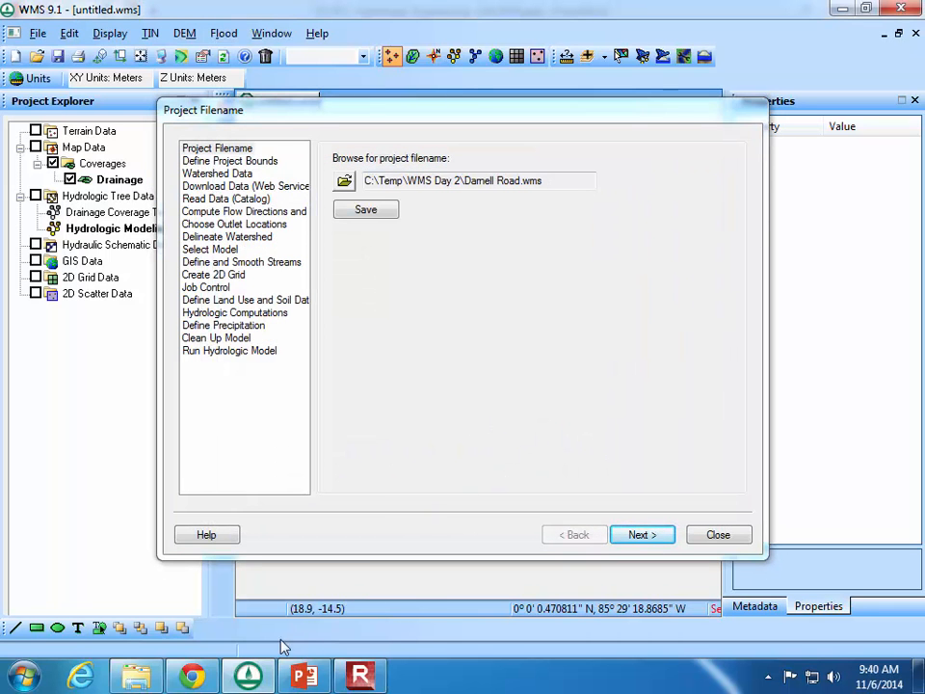
left_click(205, 674)
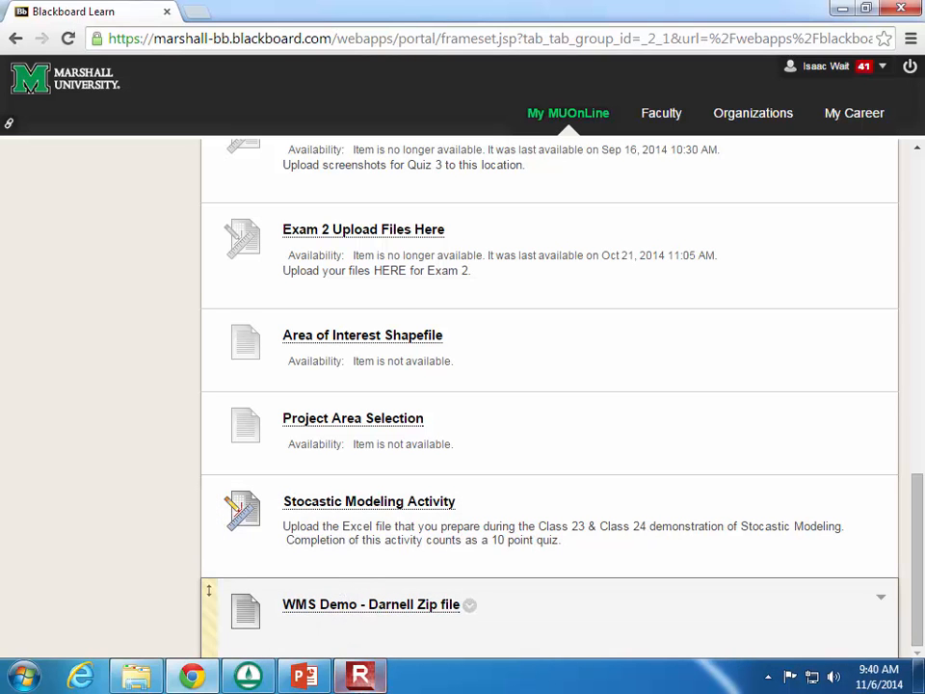
left_click(299, 675)
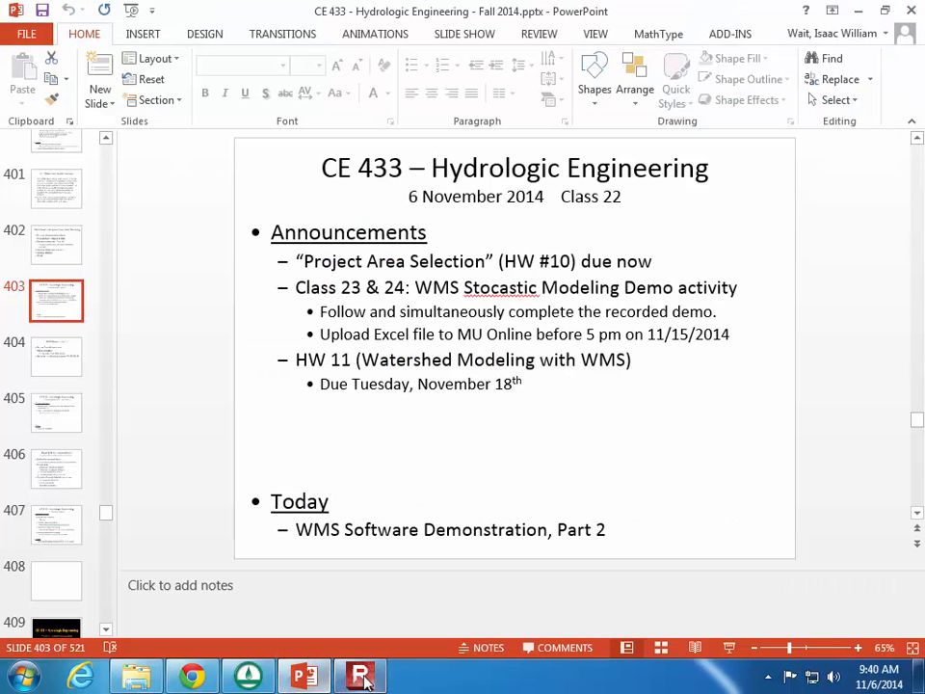
left_click(248, 675)
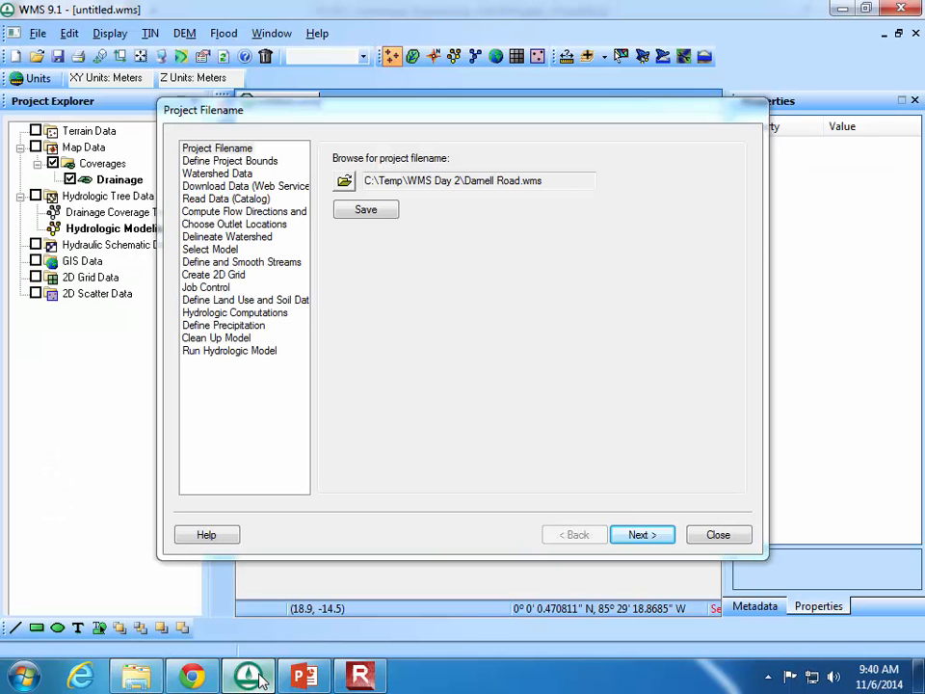
Save the Darnell Road project file from the wizard's Project Filename page.
left_click(365, 214)
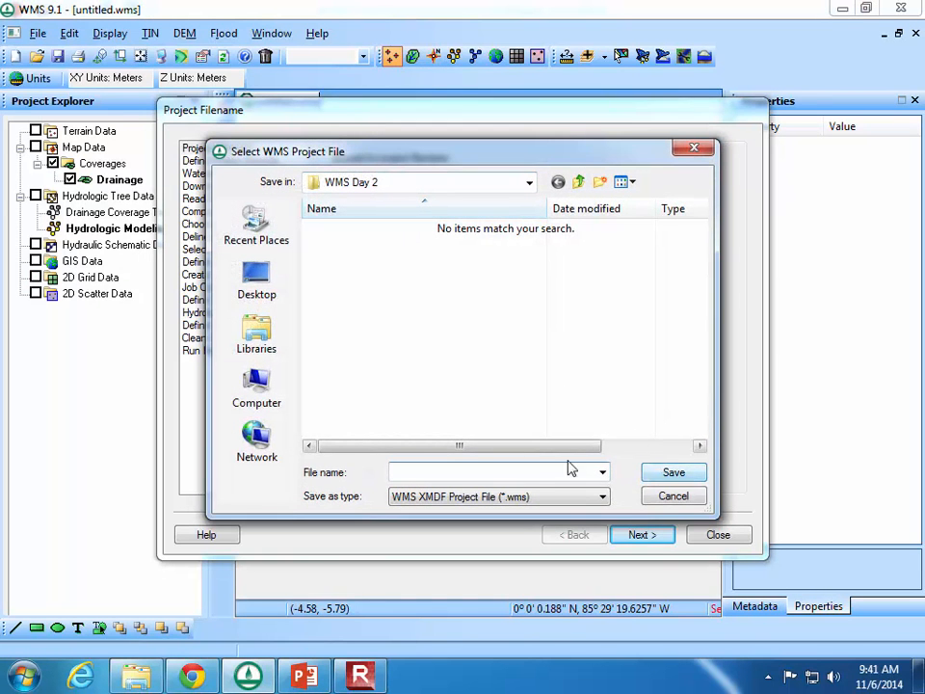
left_click(673, 495)
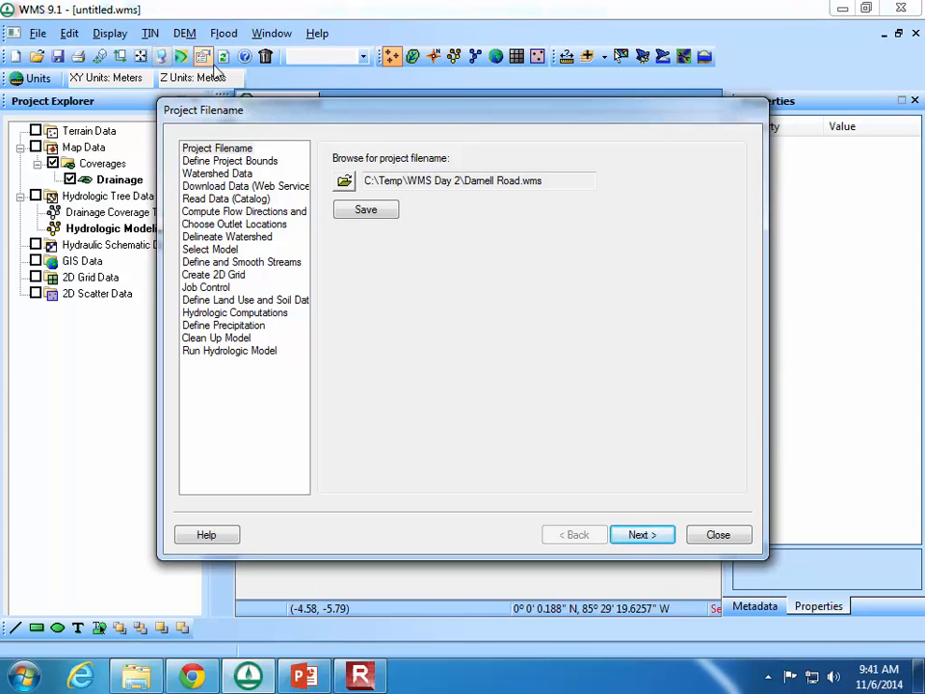
left_click(386, 208)
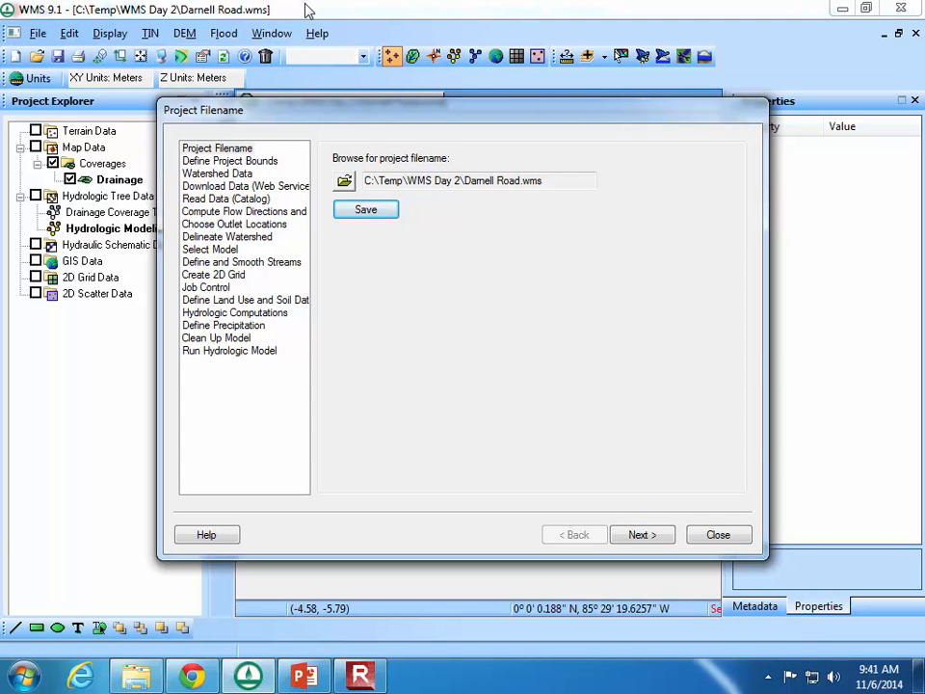
Check the project projection in Define Project Bounds, including its zone, datum, planar units and vertical settings, without changing it.
left_click(640, 535)
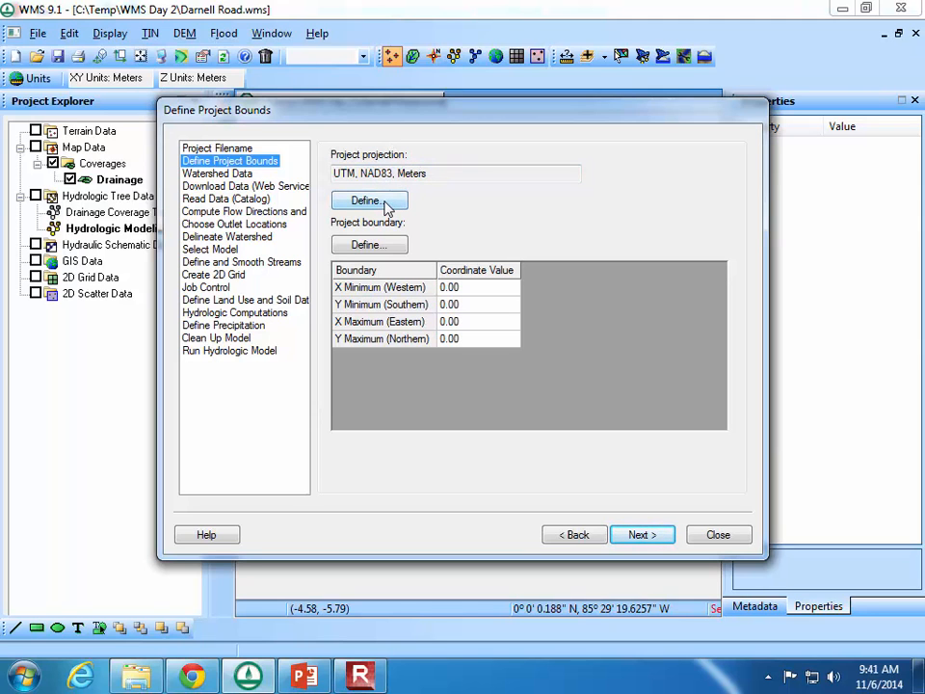
left_click(386, 203)
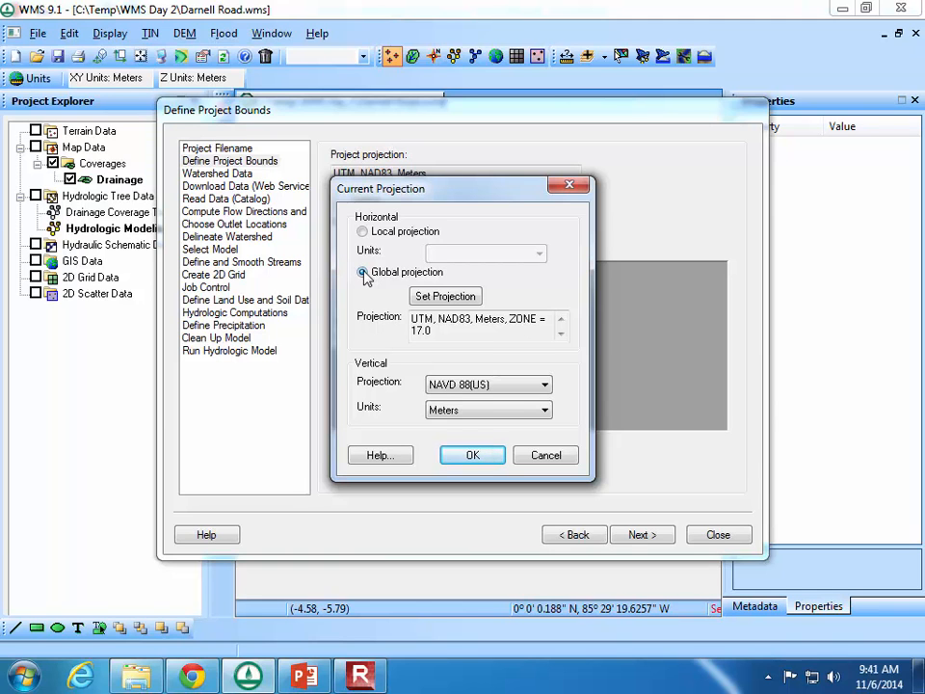
left_click(445, 297)
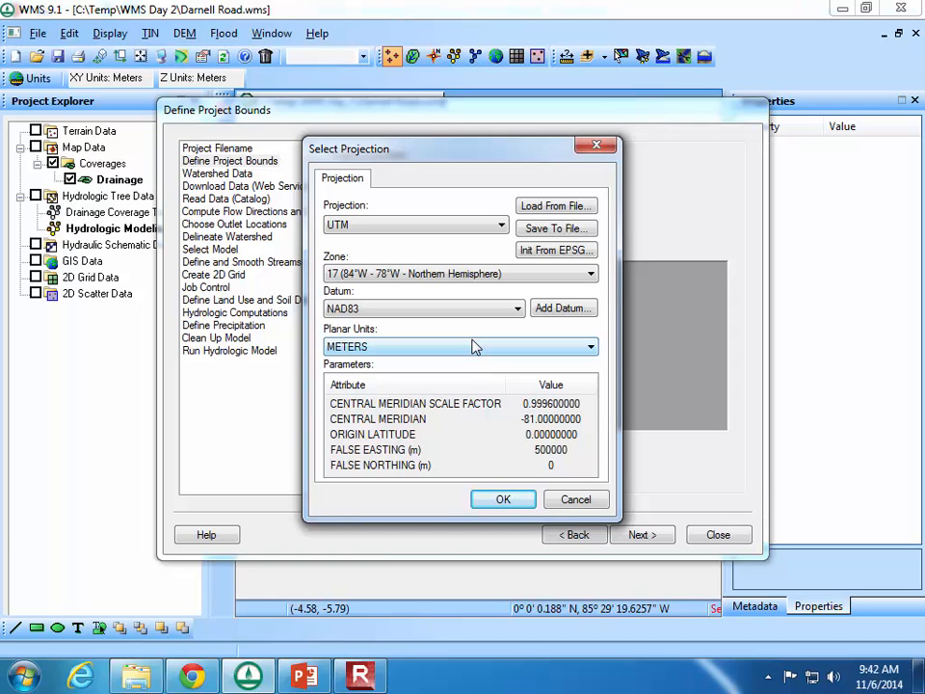
left_click(504, 501)
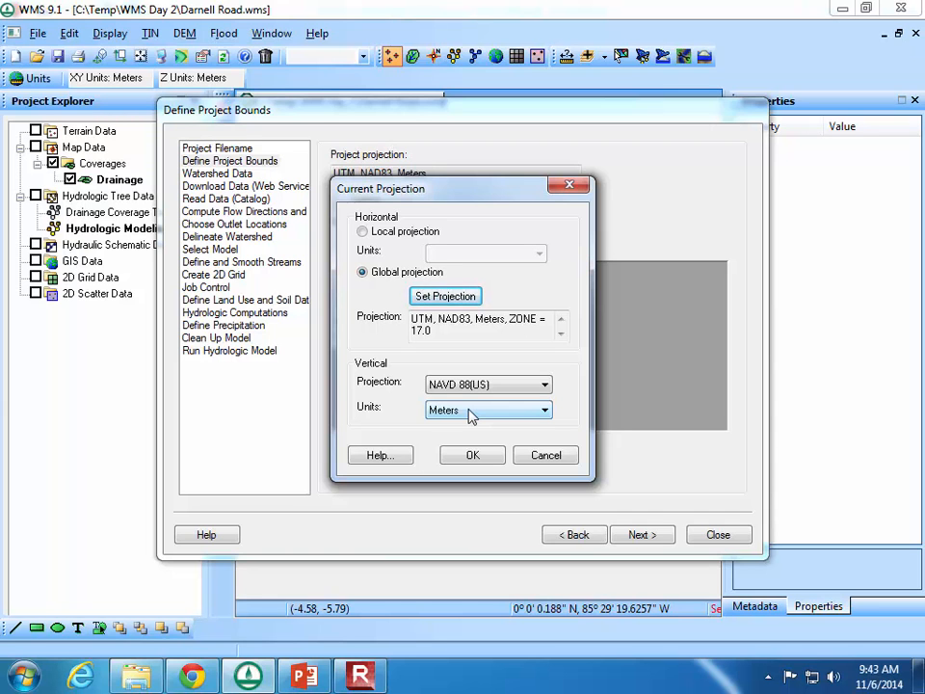
left_click(551, 457)
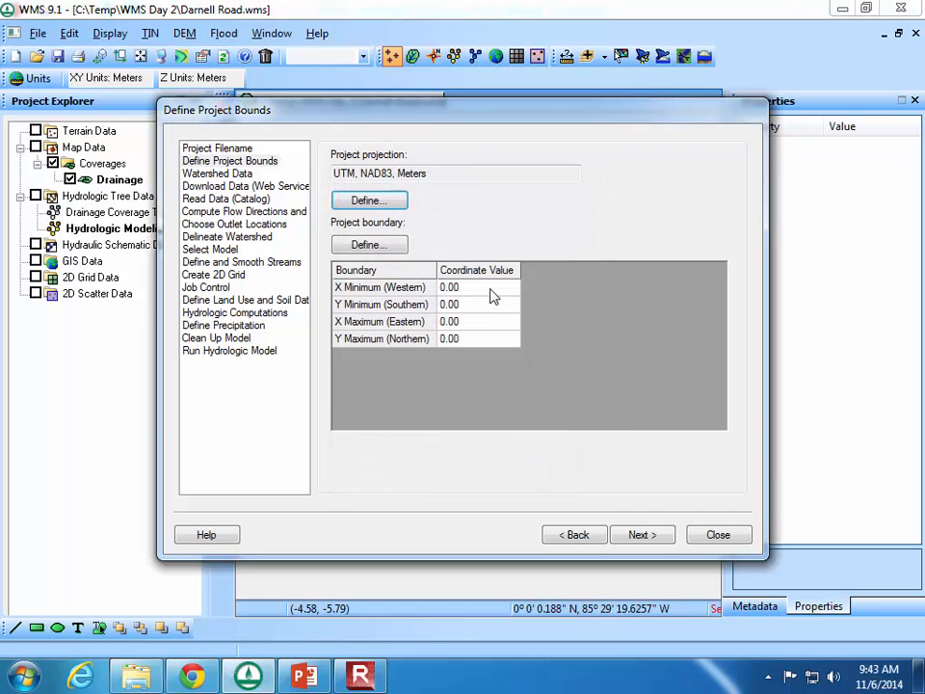
Close and restart the modeling wizard, return to Define Project Bounds and recheck the current projection.
left_click(219, 150)
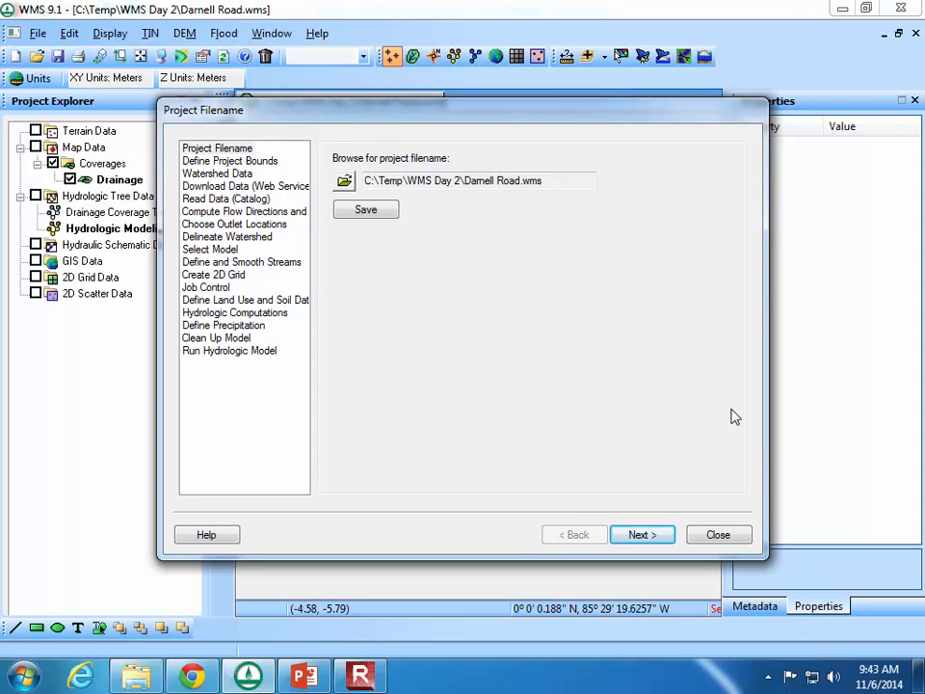
left_click(717, 535)
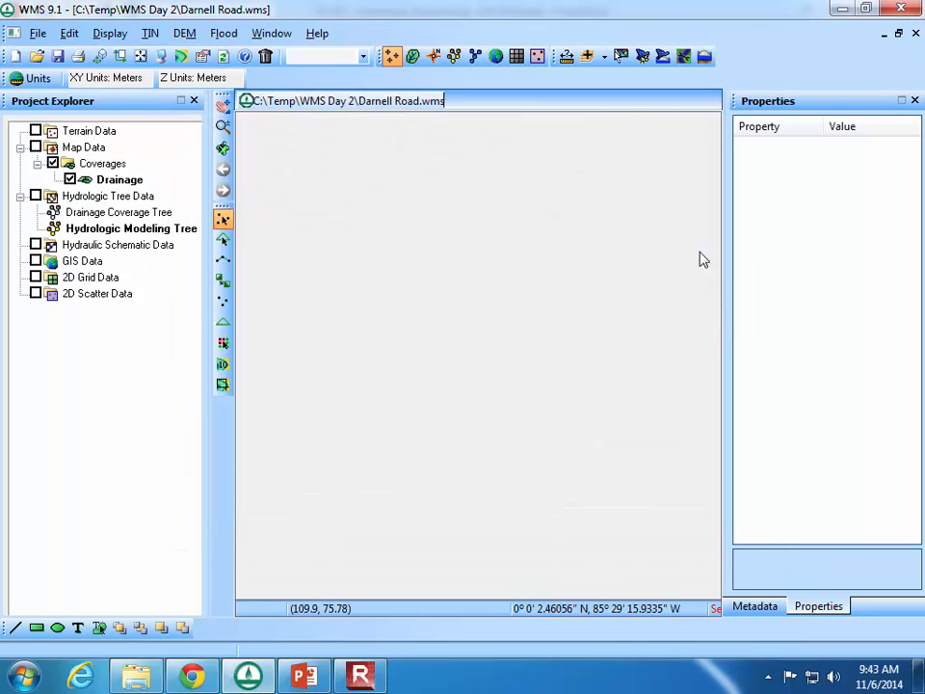
left_click(642, 57)
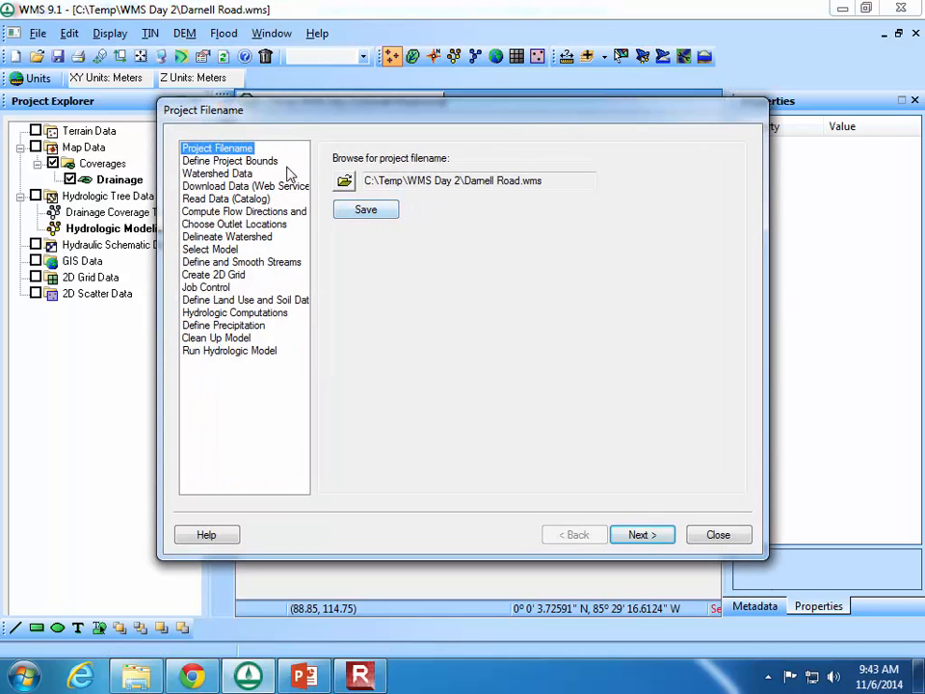
left_click(654, 538)
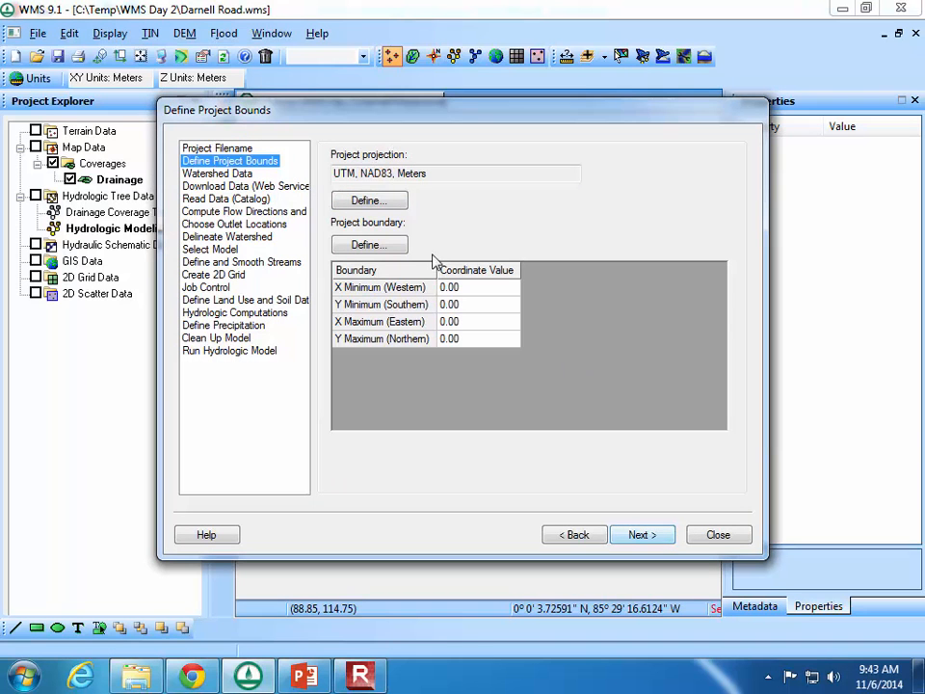
left_click(378, 204)
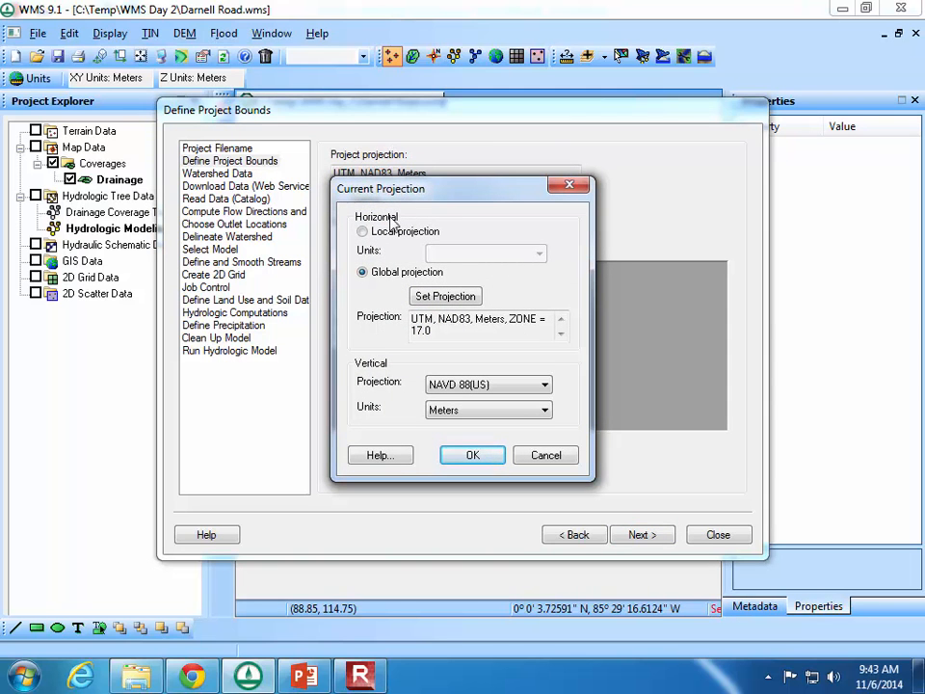
left_click(539, 457)
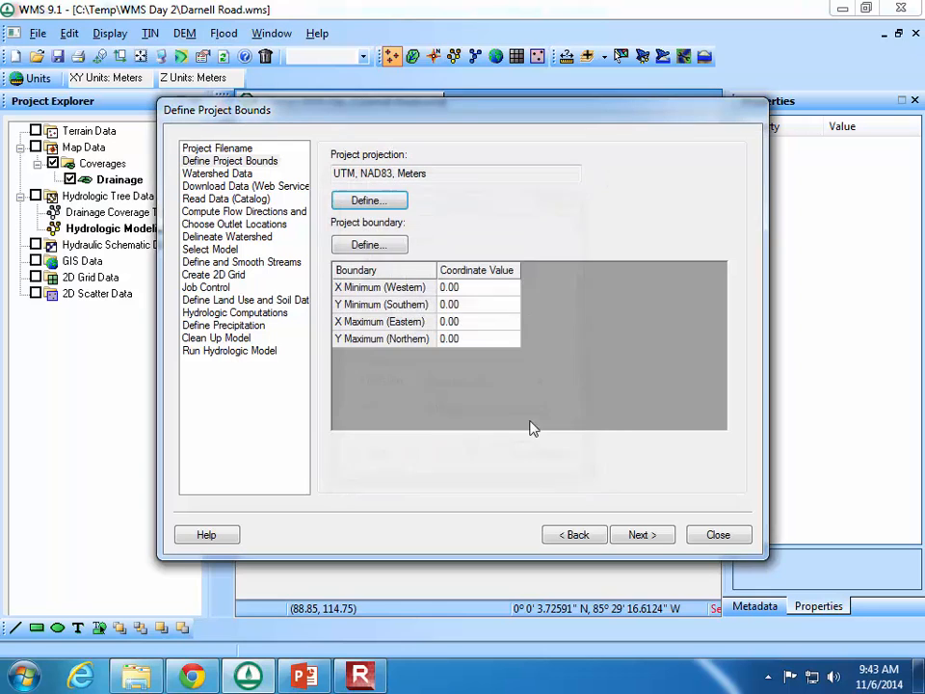
Open the map locator for defining the project boundary and zoom out to show the whole United States.
left_click(372, 246)
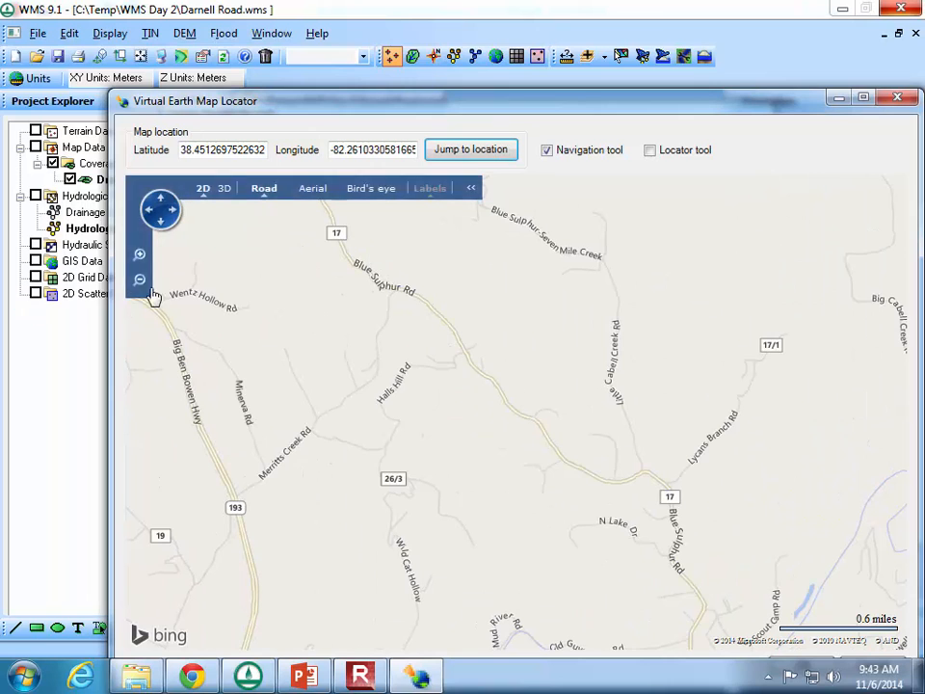
left_click(140, 281)
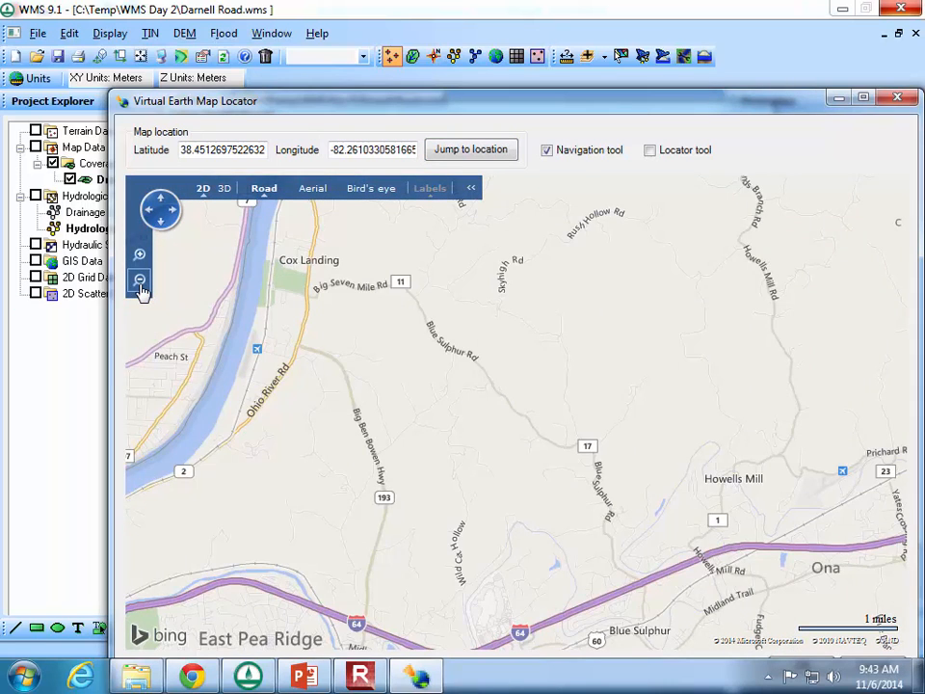
left_click(140, 282)
left_click(140, 282)
left_click(139, 282)
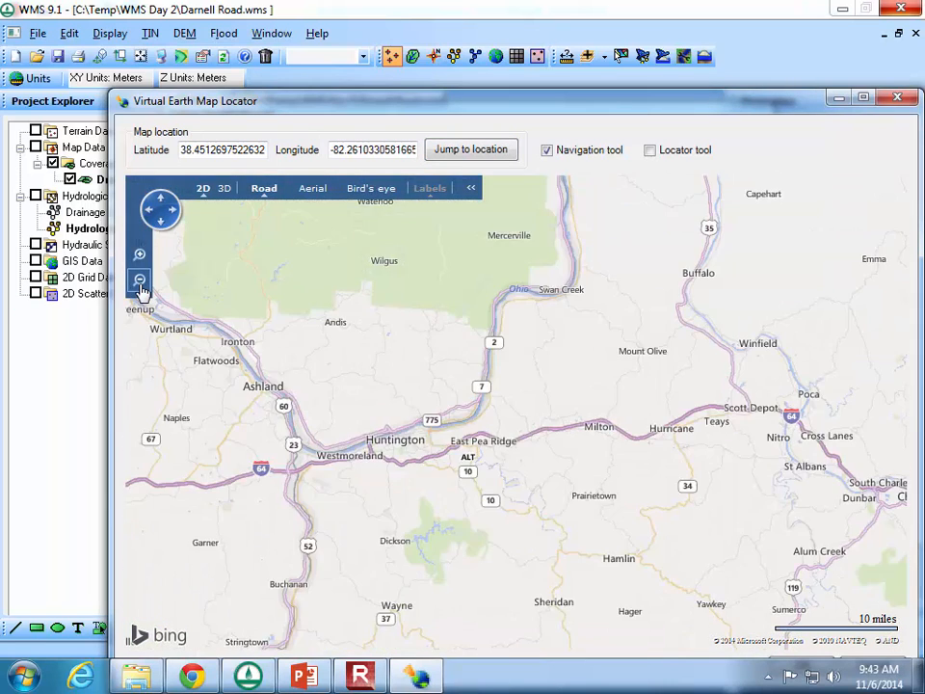
left_click(140, 283)
left_click(140, 283)
left_click(140, 282)
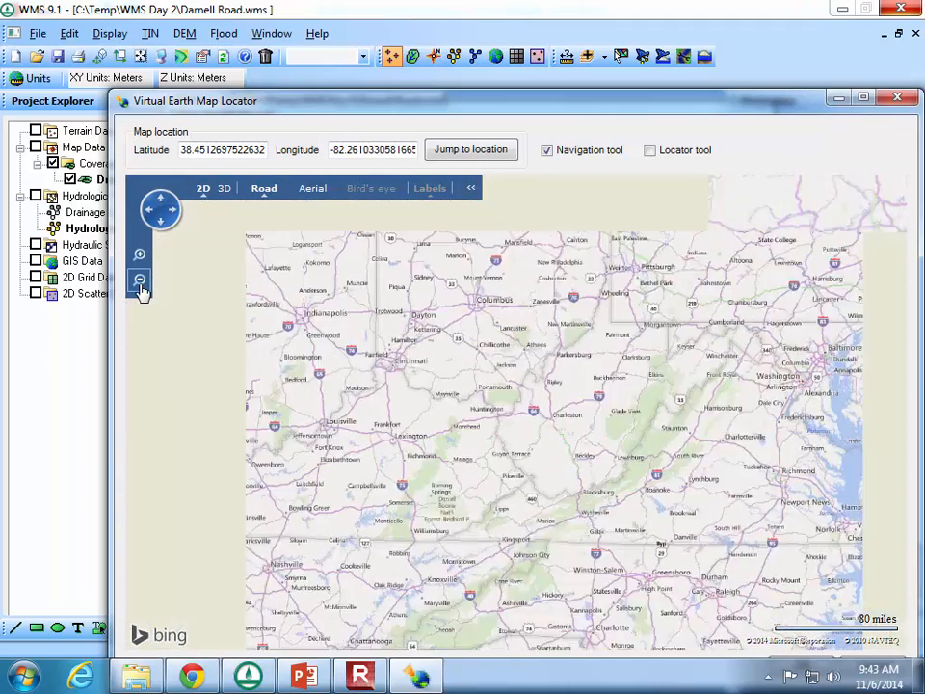
left_click(140, 282)
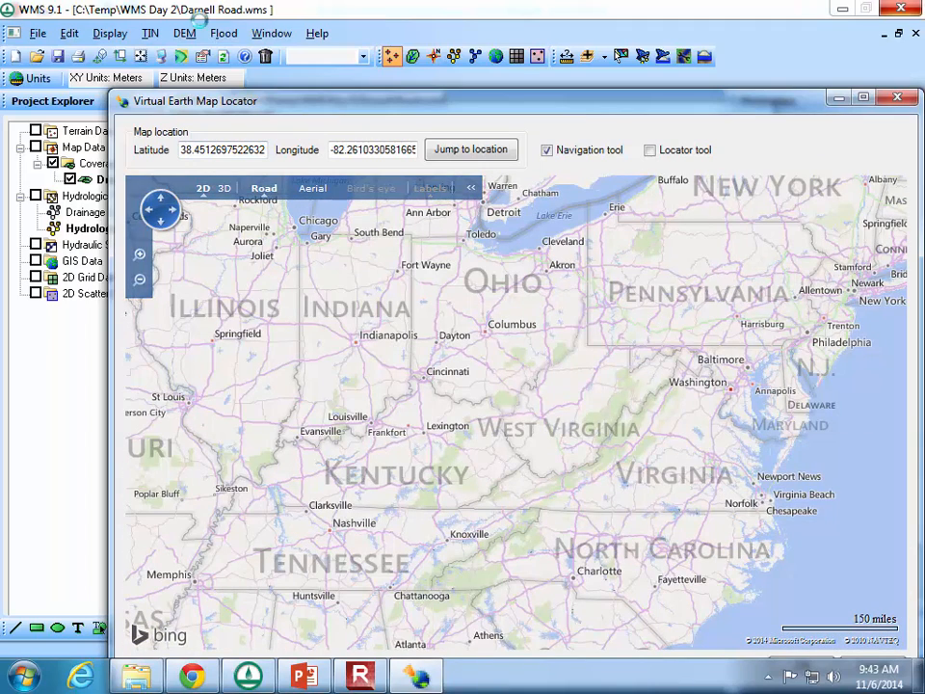
left_click(139, 282)
left_click(140, 283)
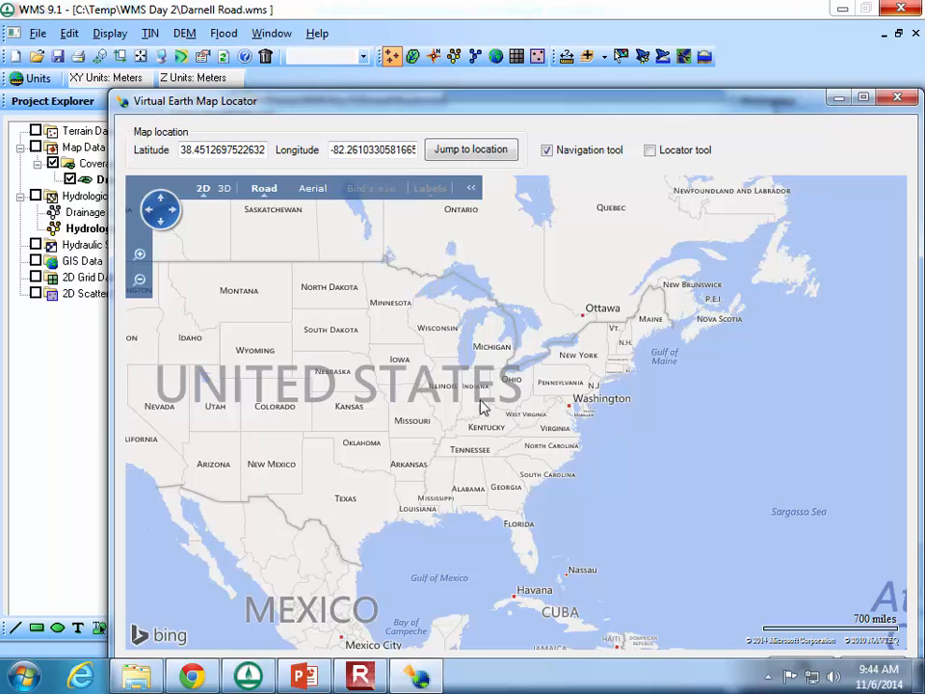
Center the map locator on the Huntington, West Virginia area at about the 10-mile scale.
left_click(139, 255)
left_click_drag(552, 422, 505, 399)
left_click(140, 256)
left_click_drag(349, 350, 405, 394)
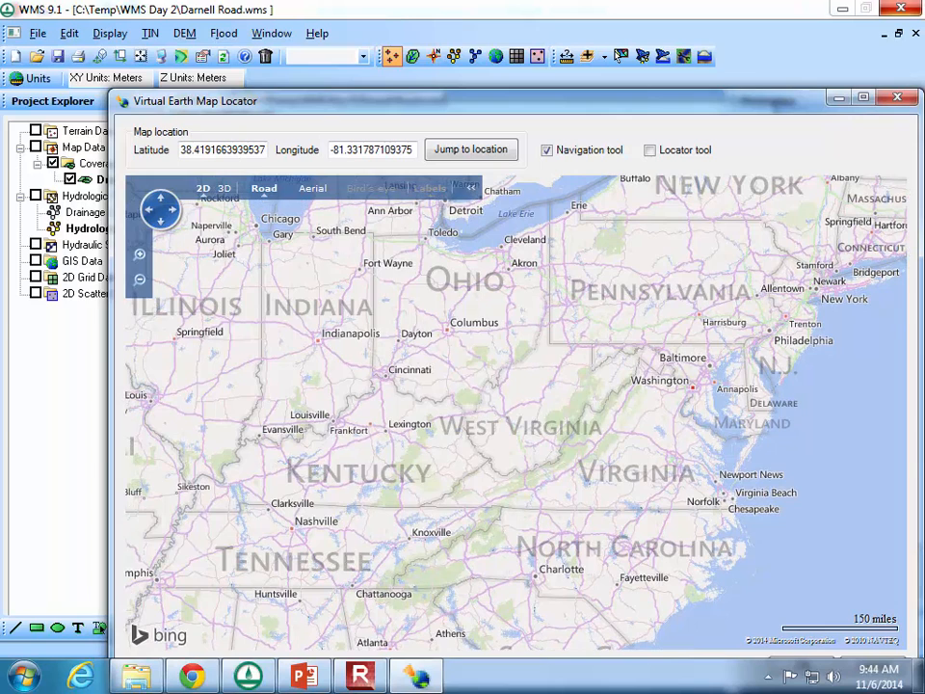
left_click(140, 255)
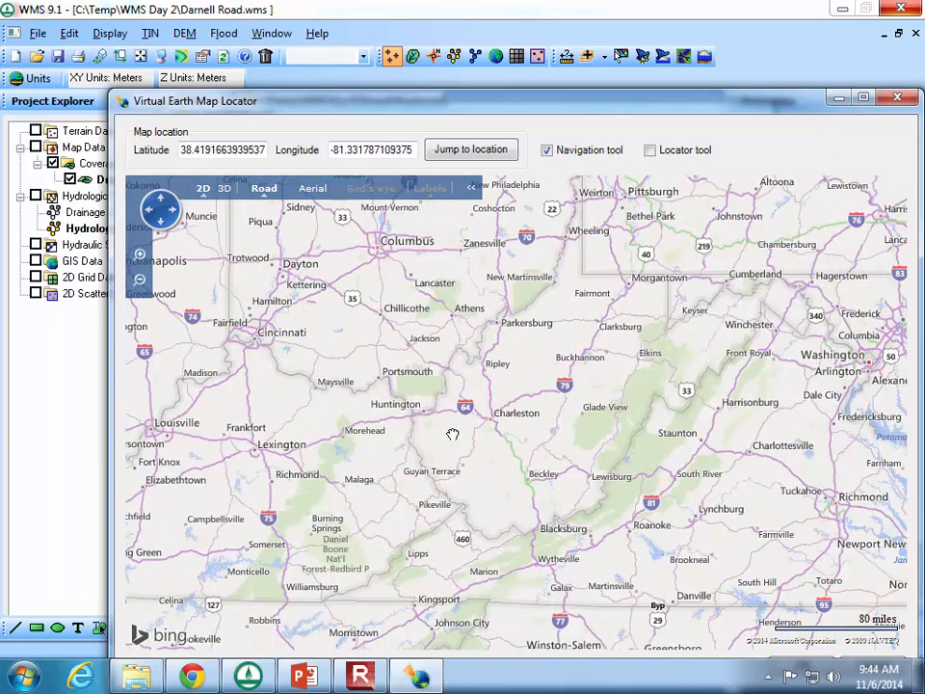
left_click_drag(452, 436, 495, 434)
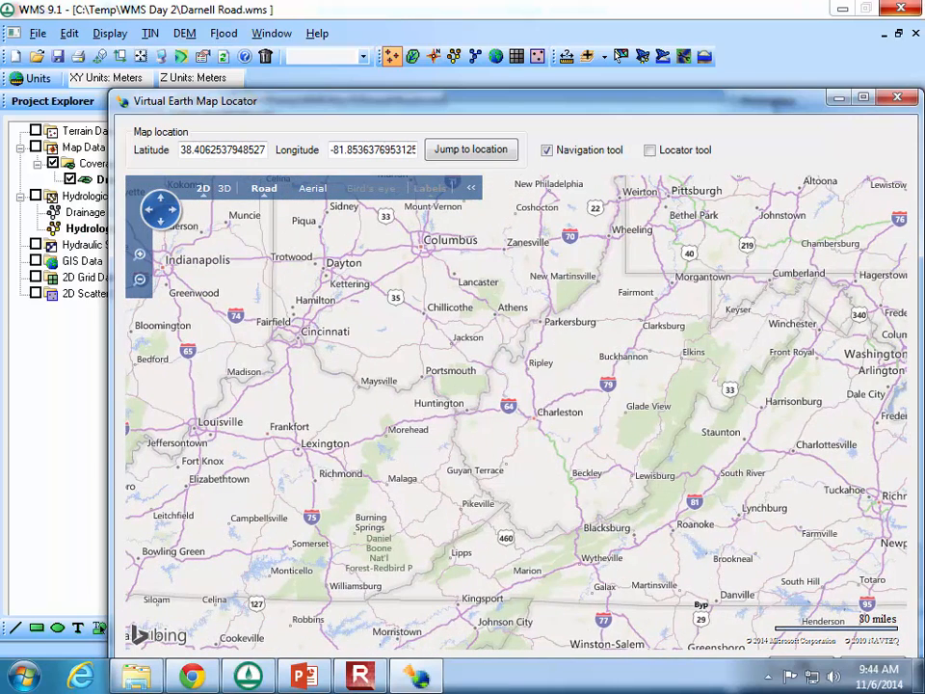
left_click(139, 255)
left_click(141, 256)
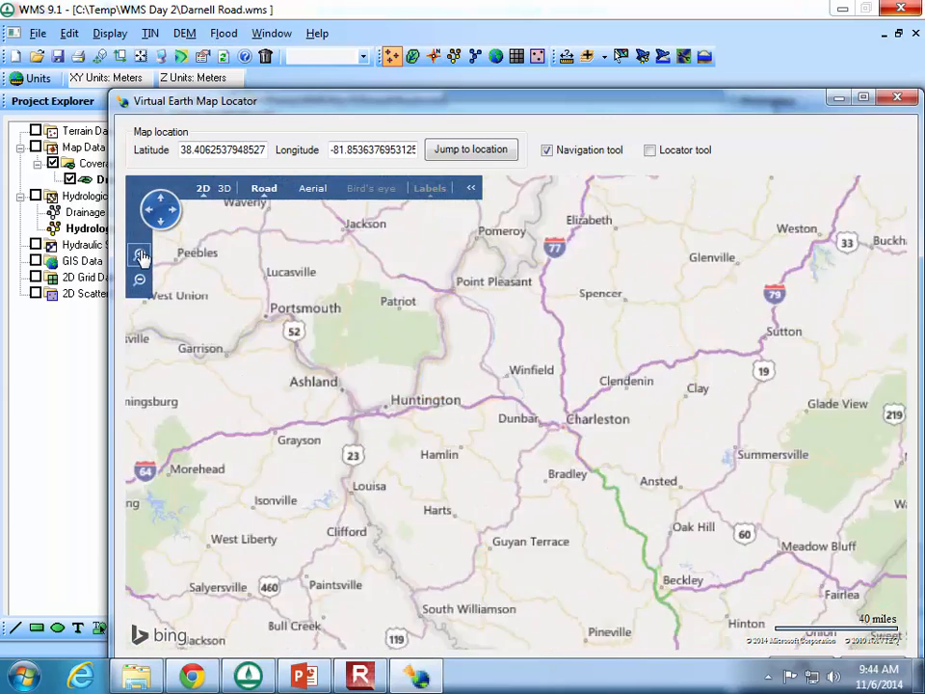
left_click_drag(473, 424, 578, 406)
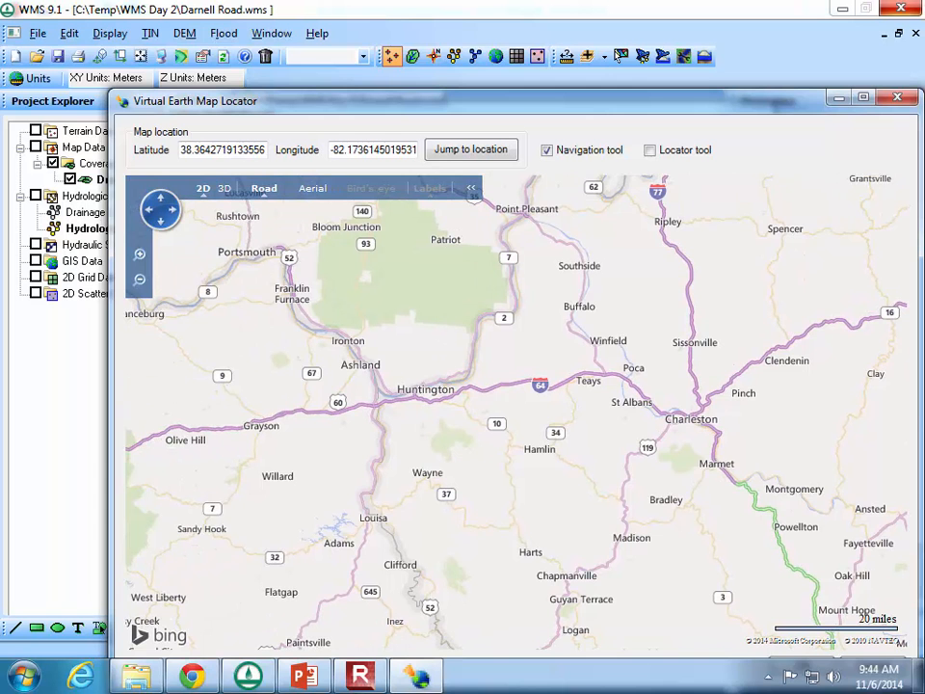
left_click(139, 256)
left_click_drag(318, 409, 423, 412)
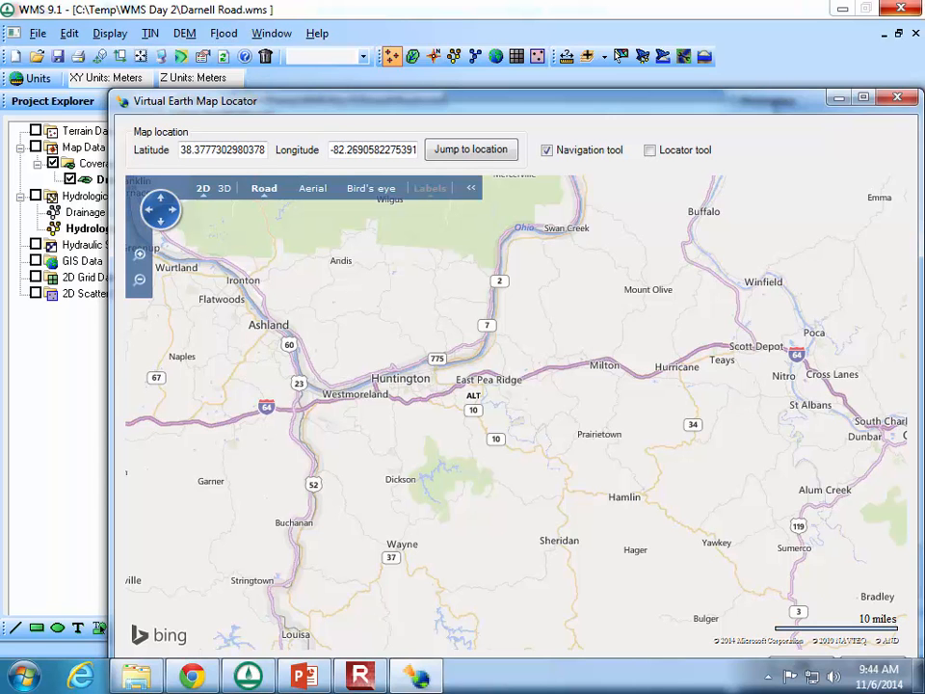
Narrow the map to Darnell Rd, south of West Pea Ridge, at the 0.6-mile scale.
scroll(516, 413, "up", 1)
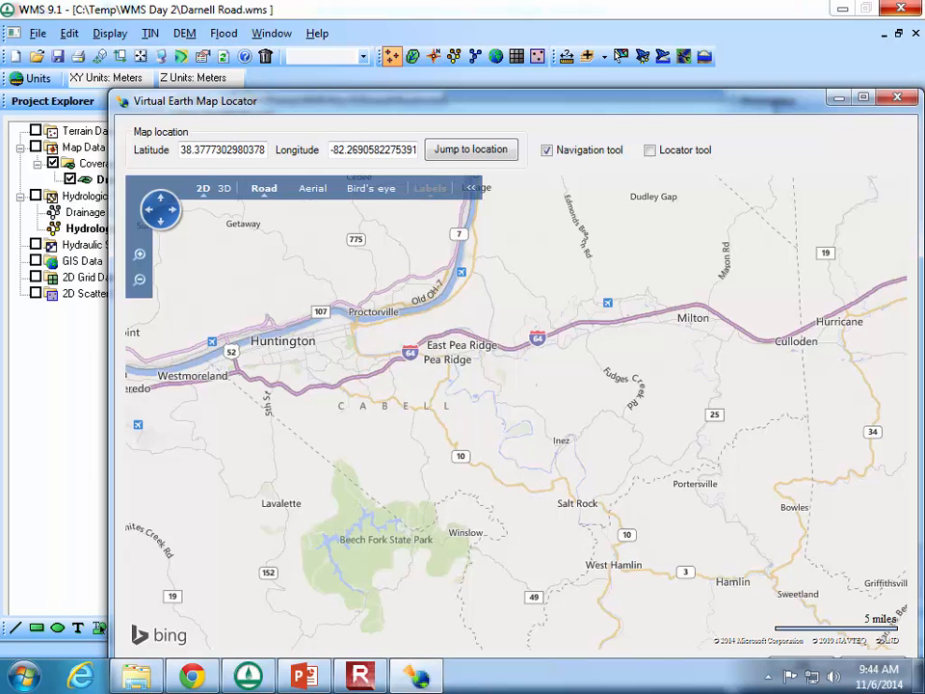
scroll(369, 330, "up", 1)
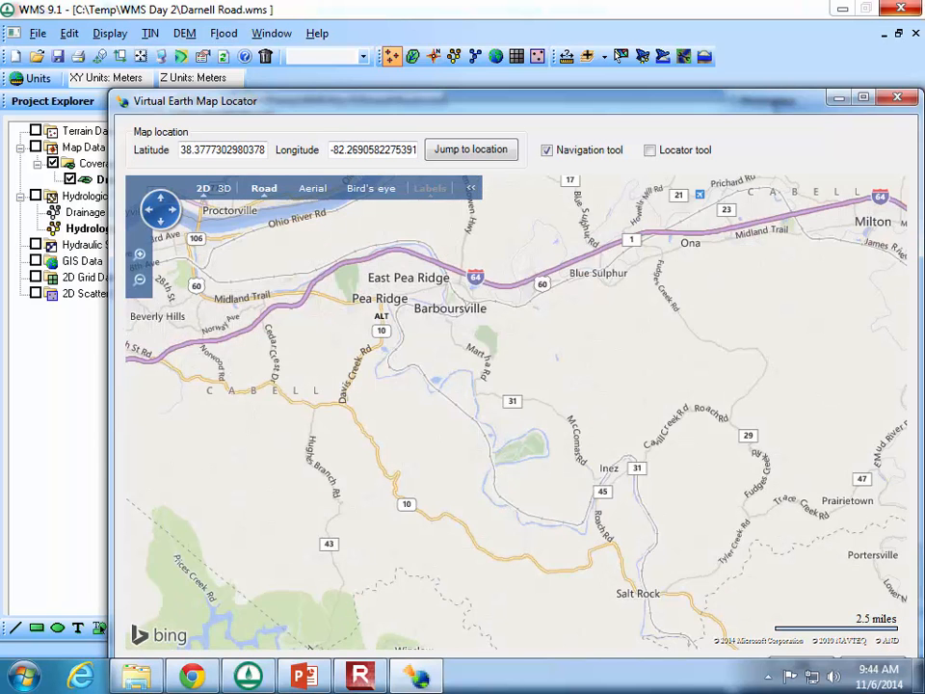
left_click_drag(369, 330, 458, 410)
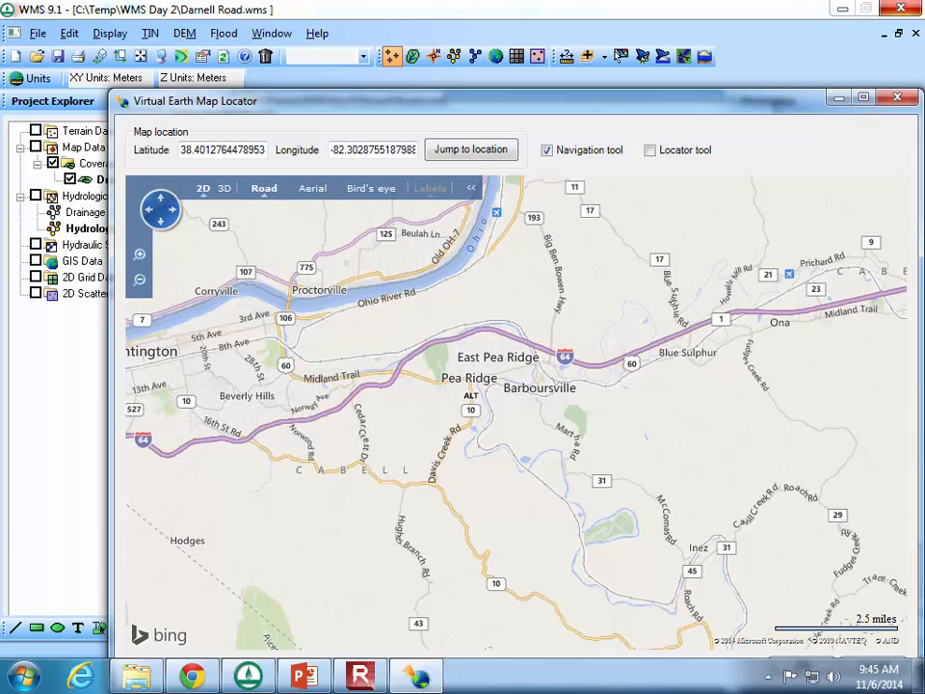
scroll(514, 414, "up", 1)
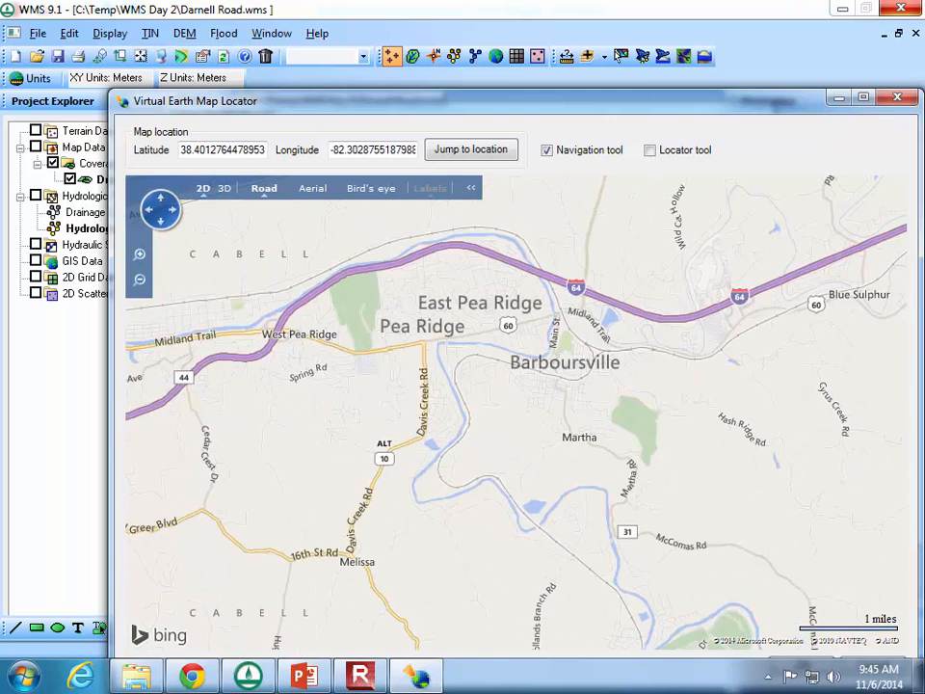
left_click_drag(514, 413, 586, 448)
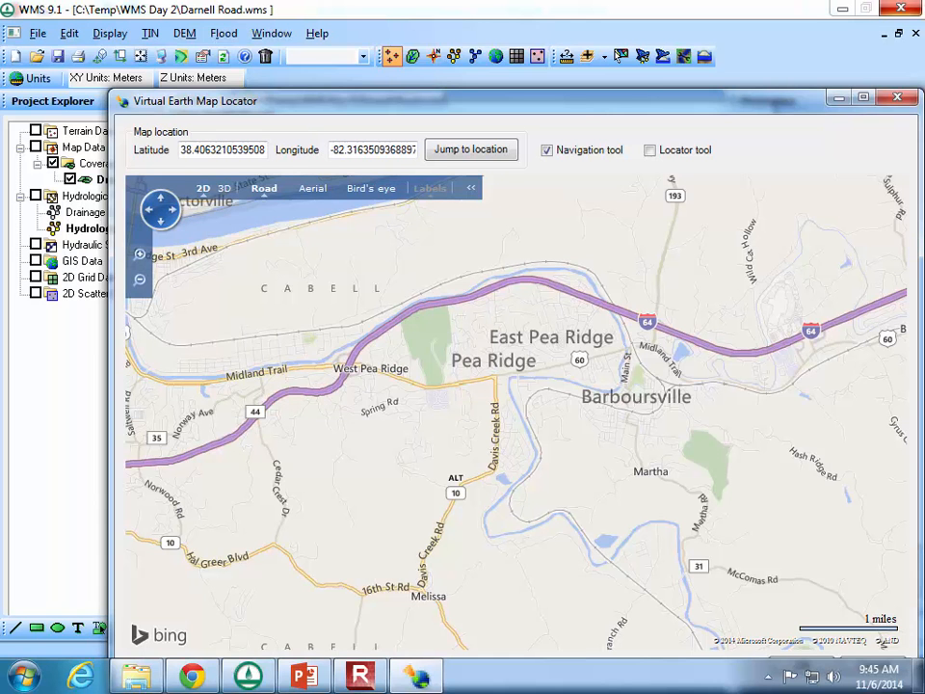
scroll(515, 413, "up", 1)
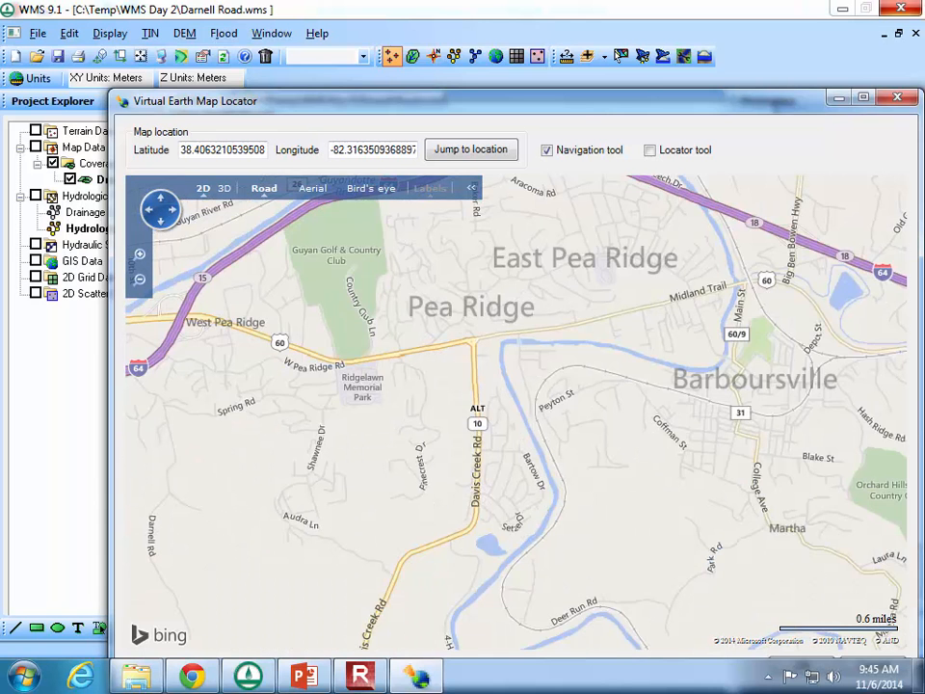
scroll(517, 414, "down", 1)
left_click_drag(404, 415, 468, 379)
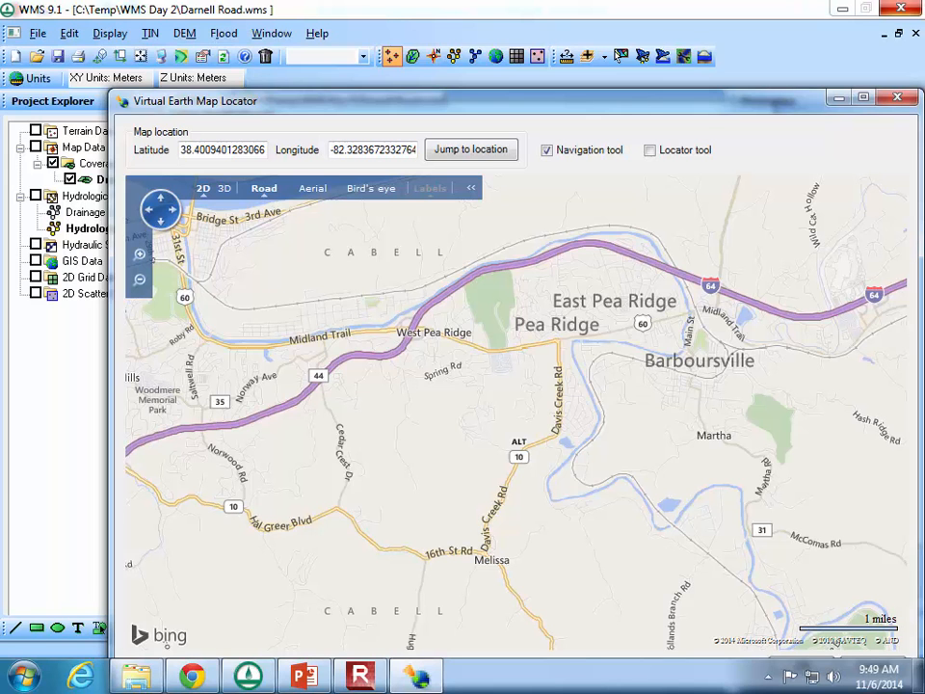
left_click_drag(445, 412, 540, 357)
scroll(503, 401, "up", 1)
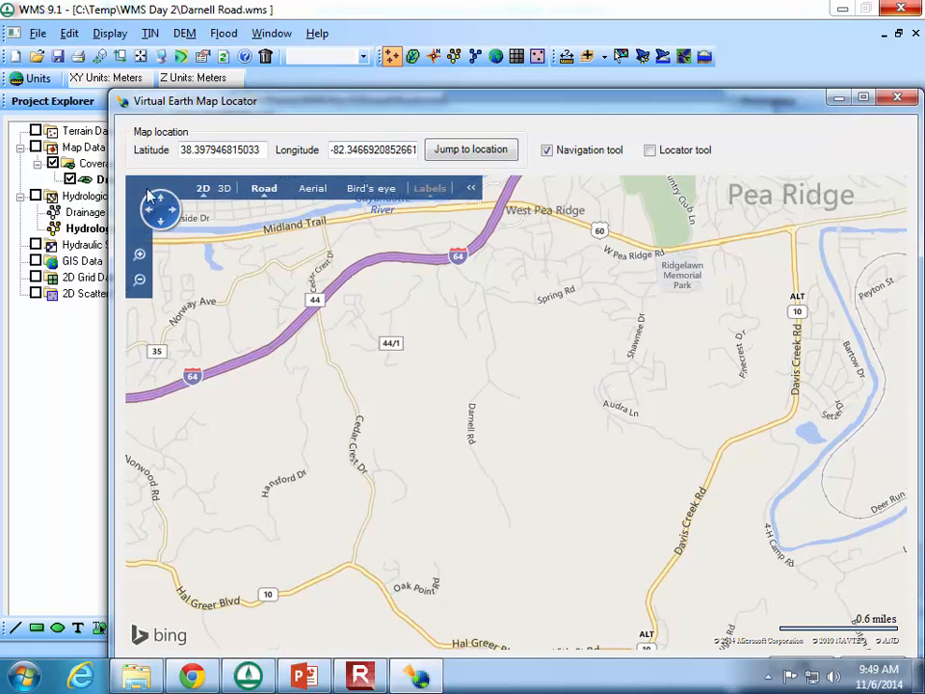
Turn off the navigation tool, turn on the locator tool and search the map for Plano, Texas.
left_click(547, 152)
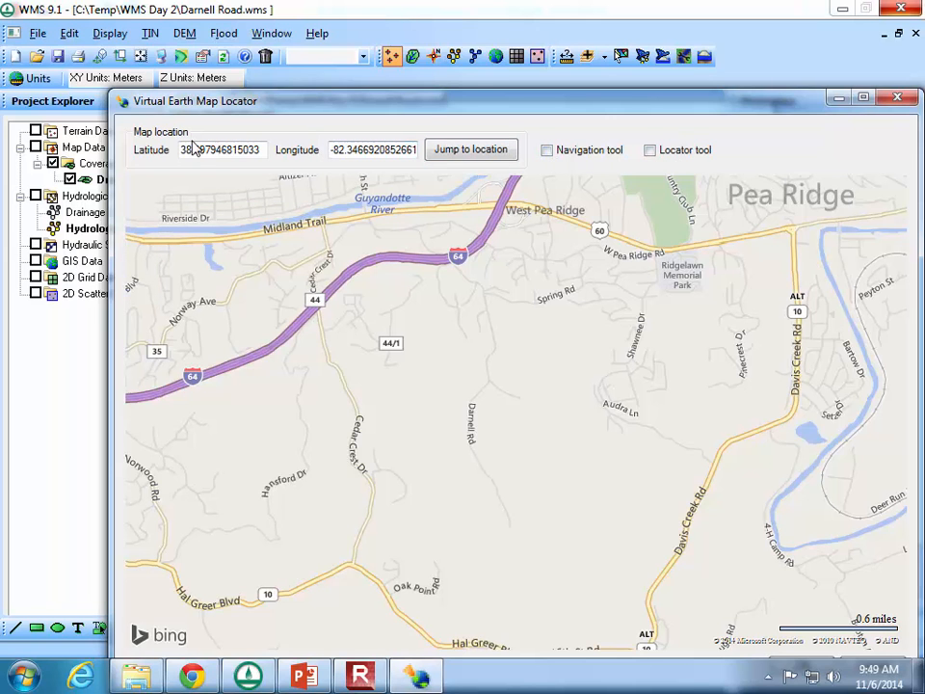
left_click(651, 151)
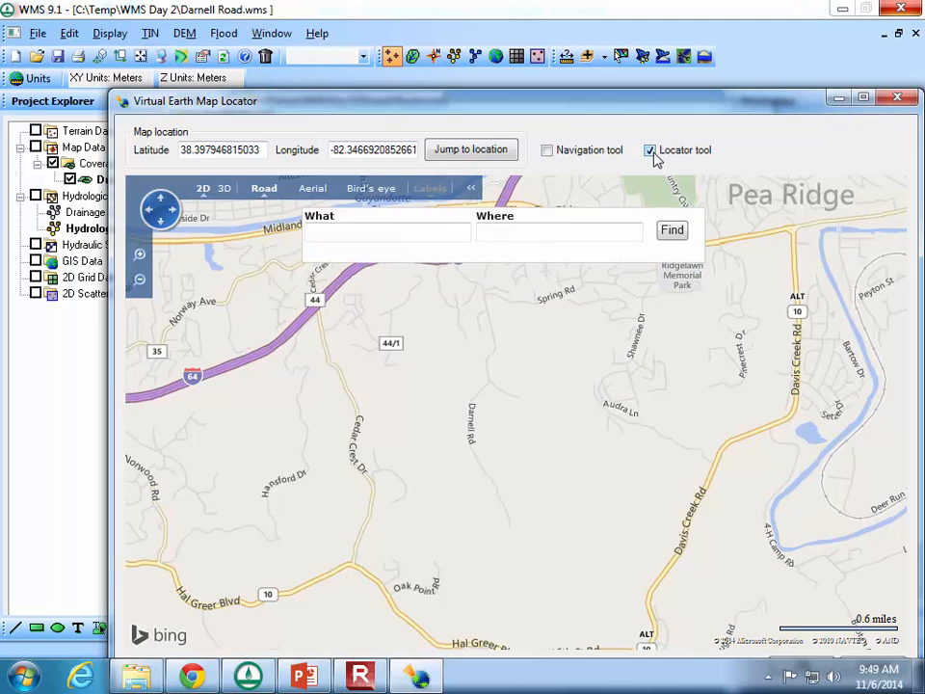
left_click(423, 233)
key("Tab")
type("Plano, Texas")
key("Return")
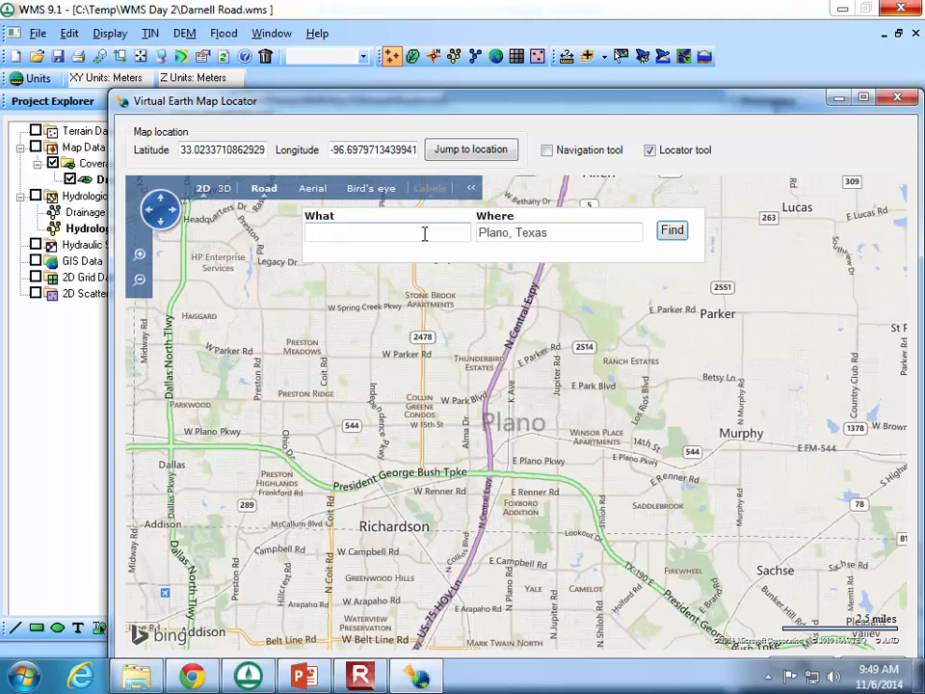
left_click(140, 280)
left_click(140, 280)
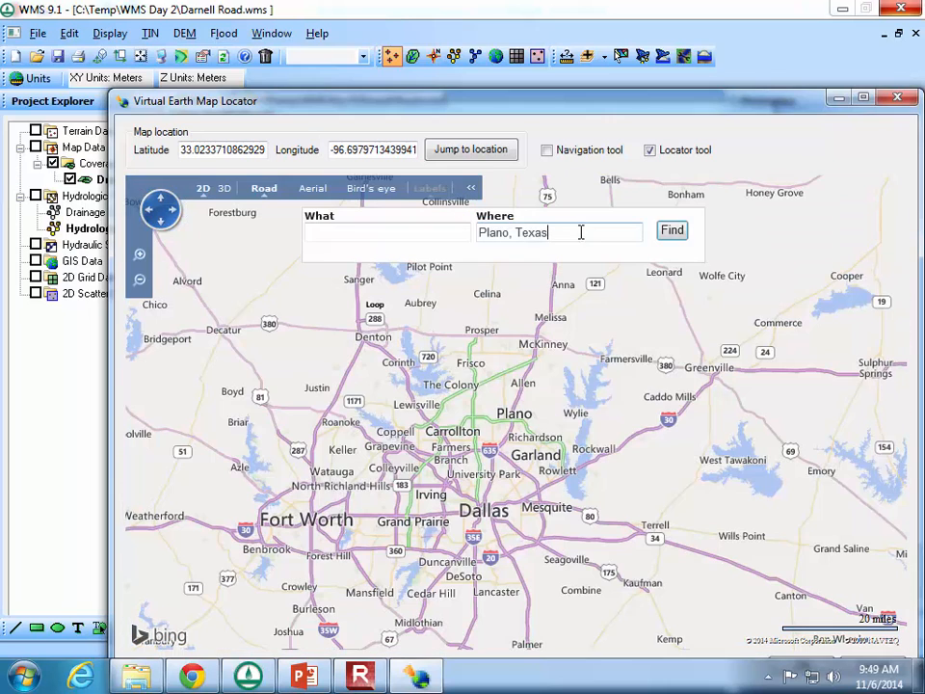
Search the map for Doha, Qatar.
triple_click(582, 229)
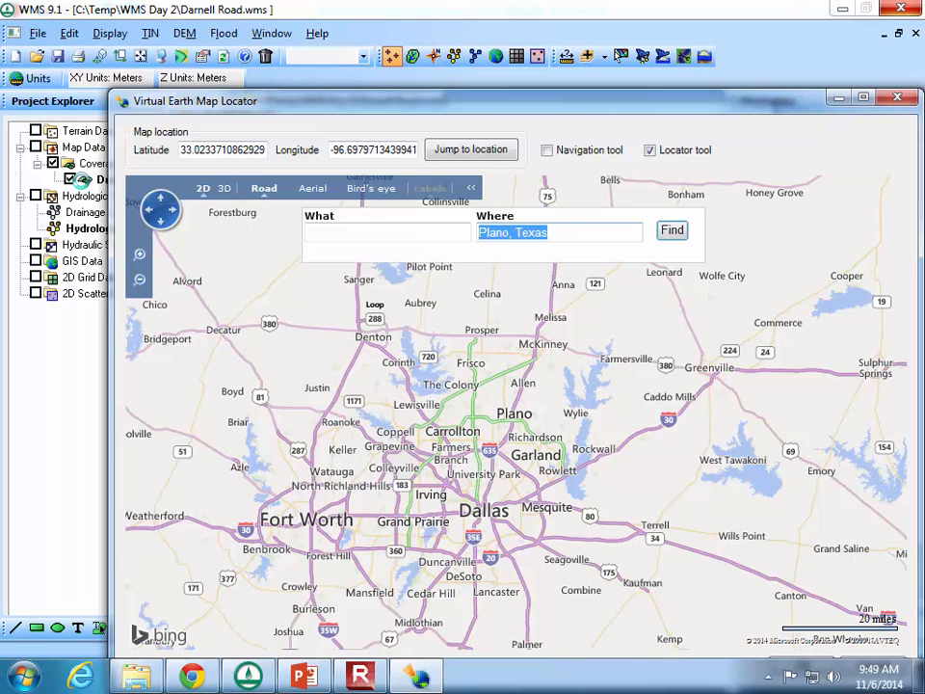
type("Doha")
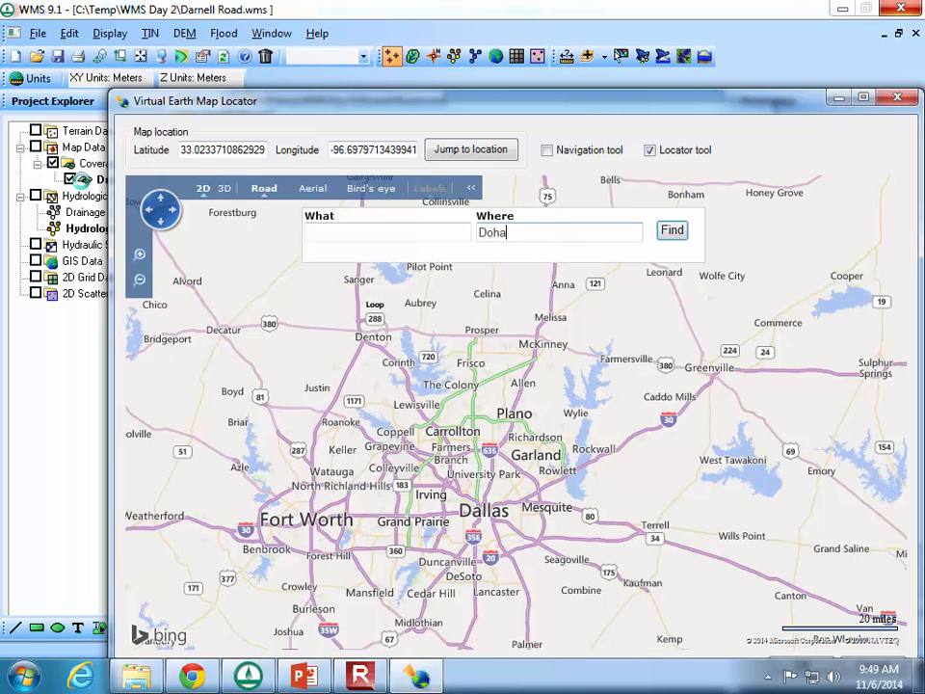
type(", Qatar")
key("Return")
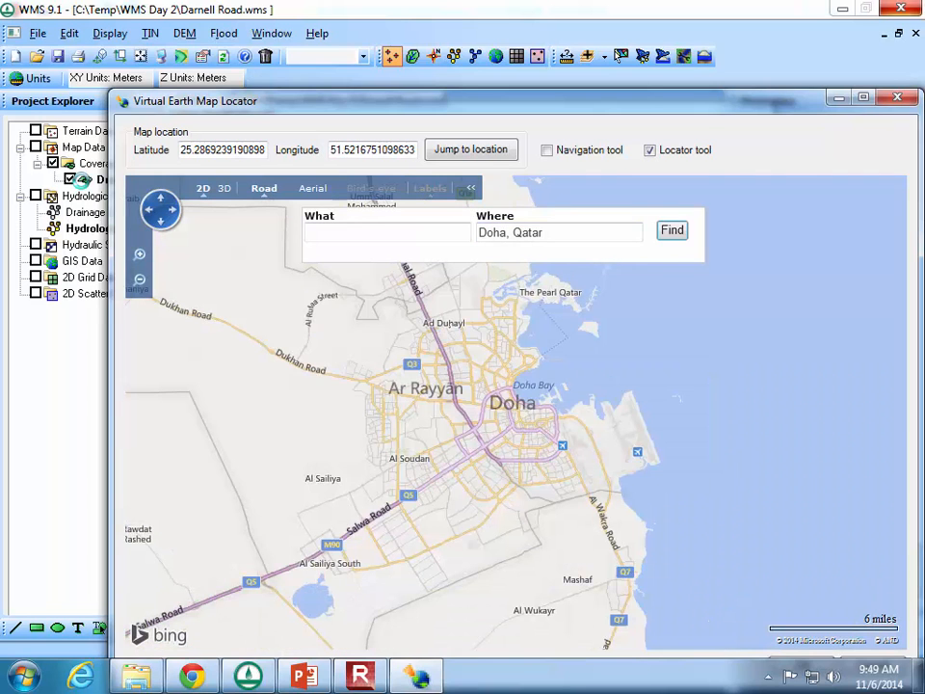
Search the map for Barboursville, WV, and turn off the locator tool.
triple_click(553, 233)
type("Barboursville,")
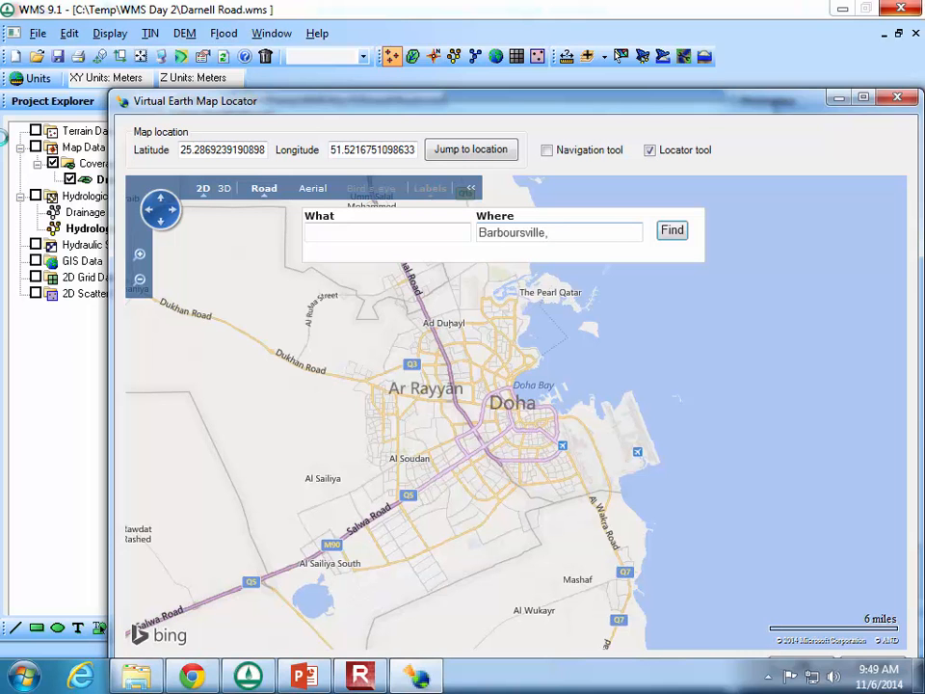
type("WV")
key("Return")
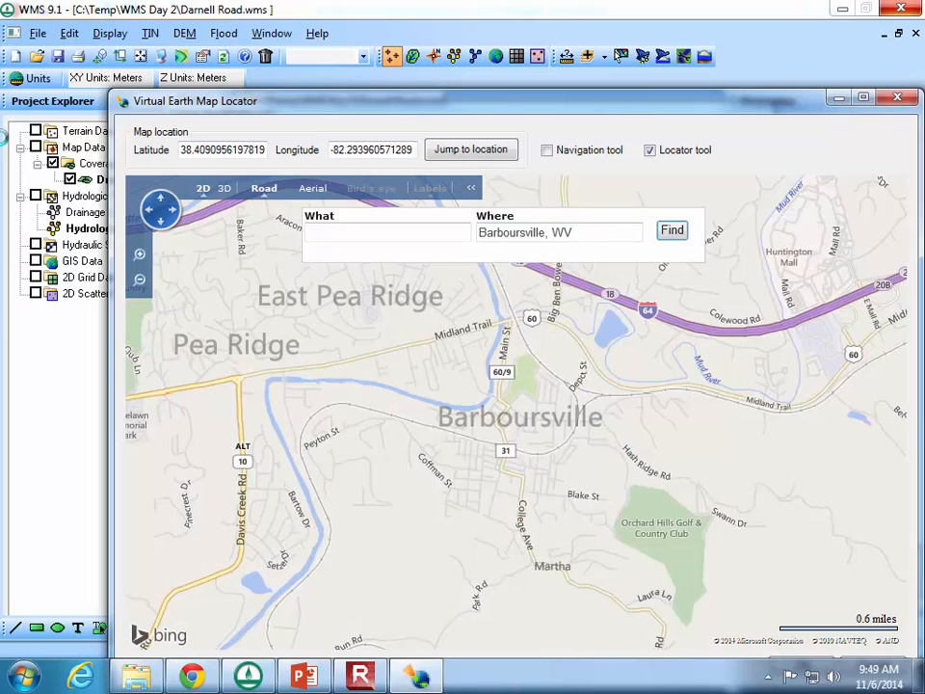
scroll(623, 406, "down", 1)
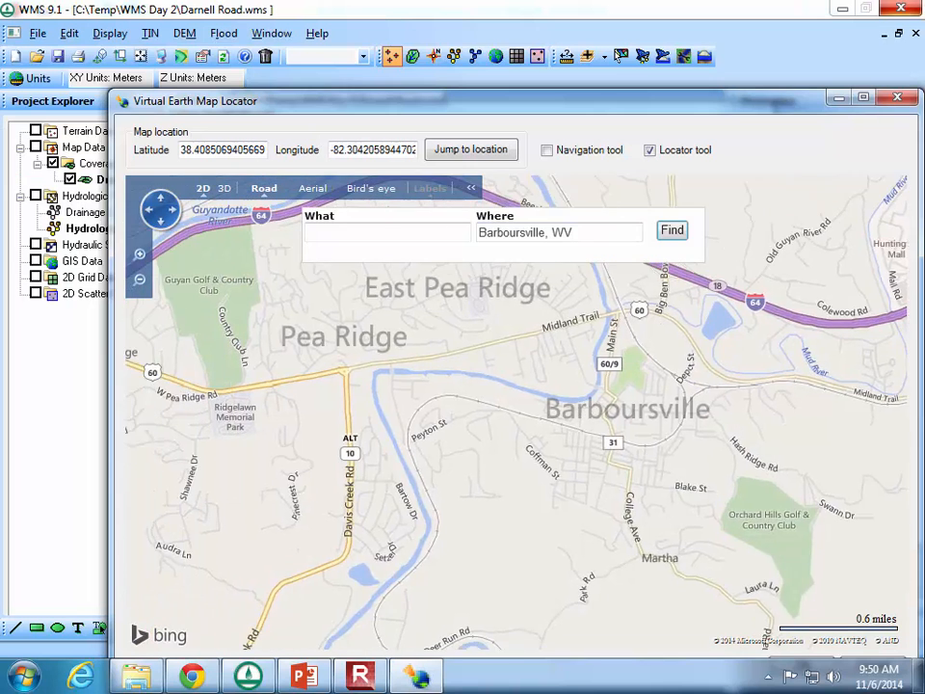
left_click(649, 152)
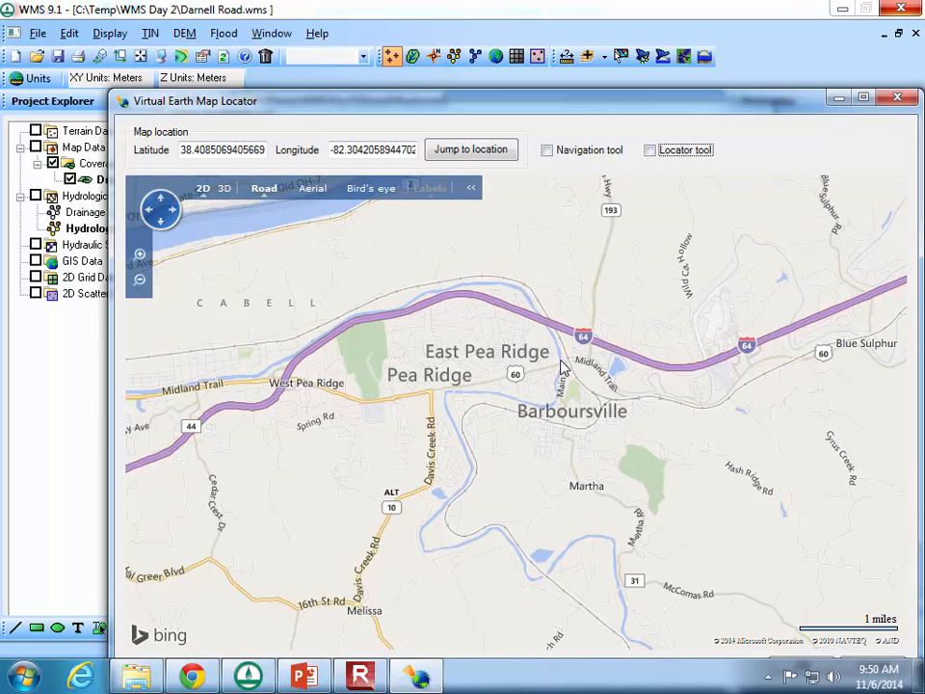
Frame the Darnell Rd area southwest of Barboursville in the map at the 0.6-mile scale.
left_click_drag(272, 413, 513, 334)
scroll(451, 429, "up", 1)
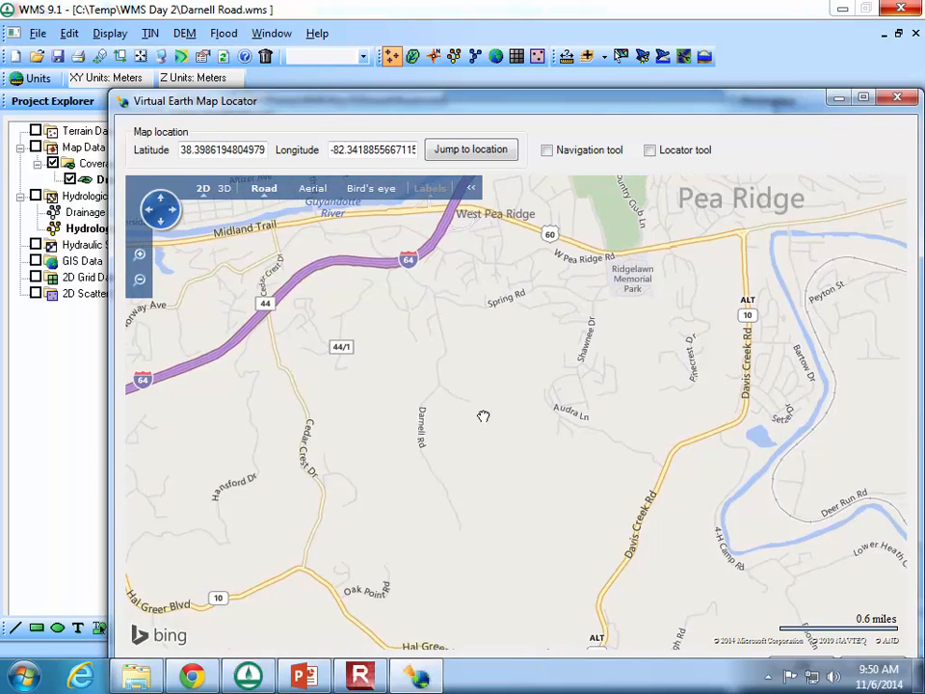
left_click(140, 255)
left_click_drag(394, 384, 410, 455)
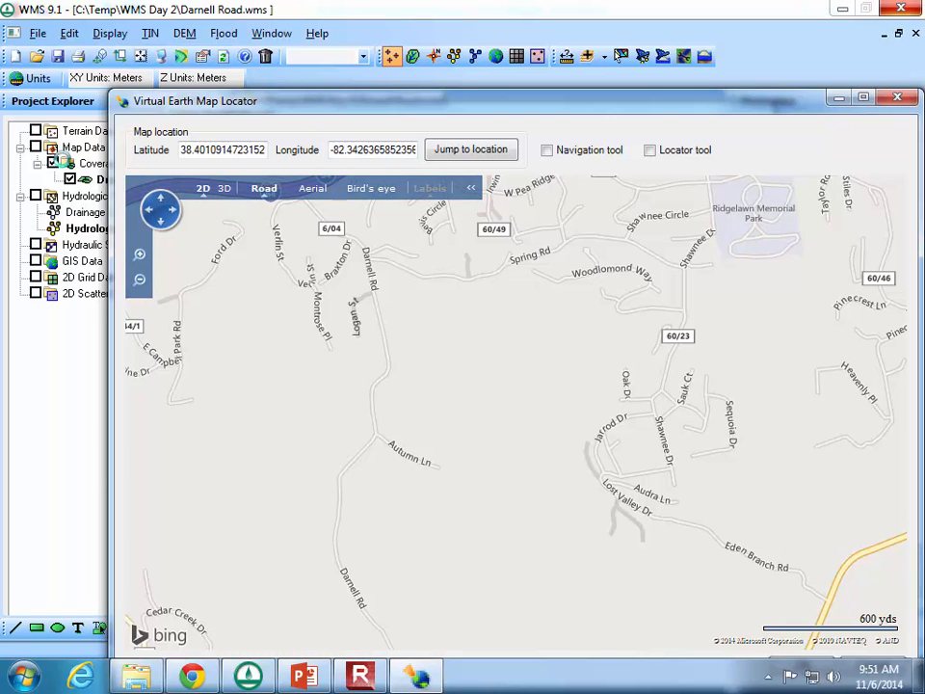
left_click(139, 280)
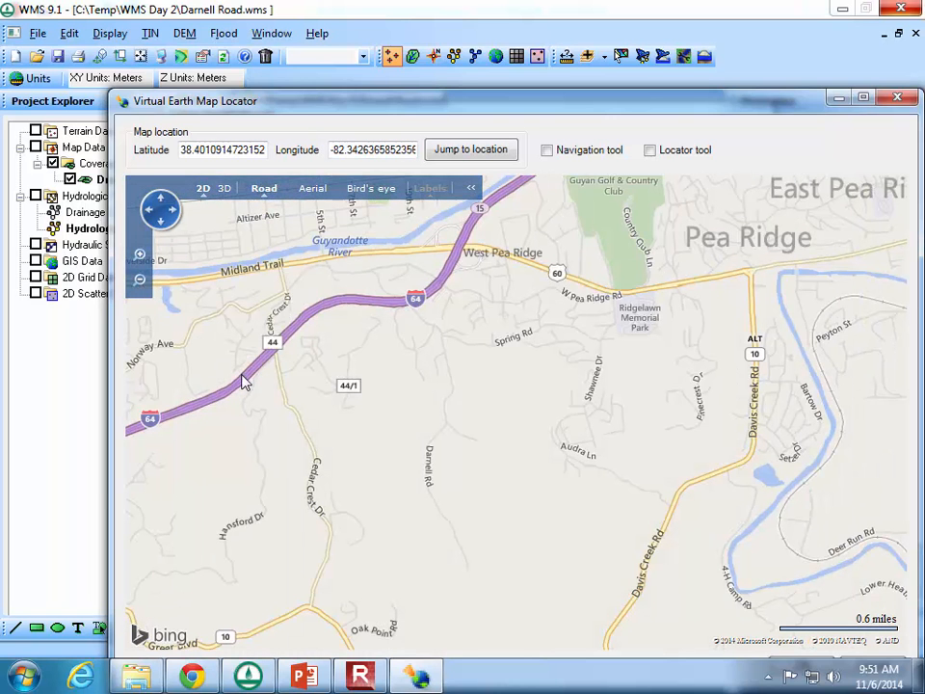
left_click_drag(269, 387, 281, 379)
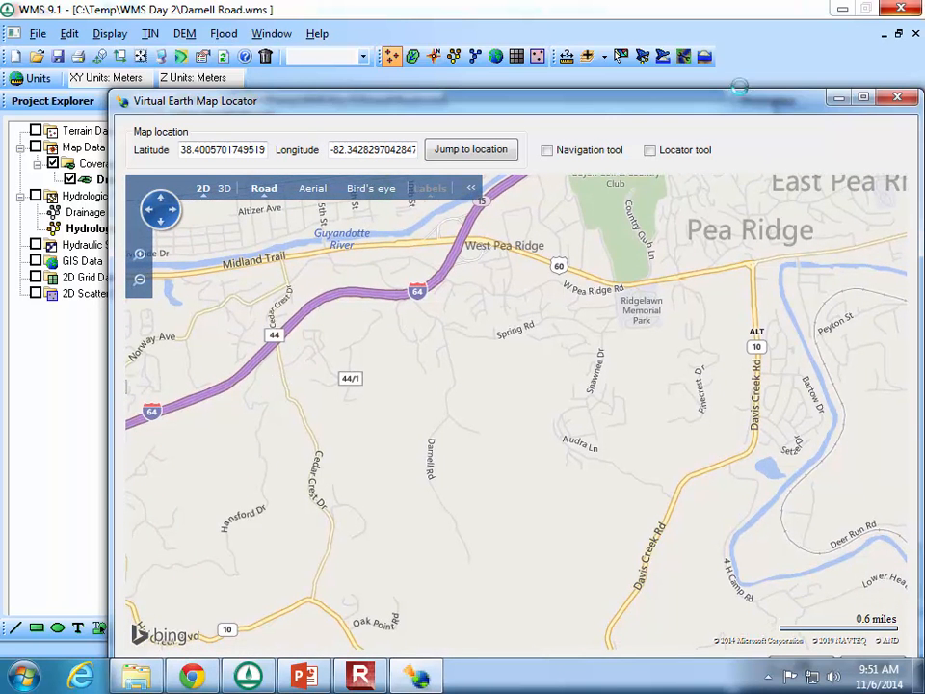
Accept the framed map extent as the project boundary and return to the modeling wizard.
left_click_drag(727, 108, 679, 41)
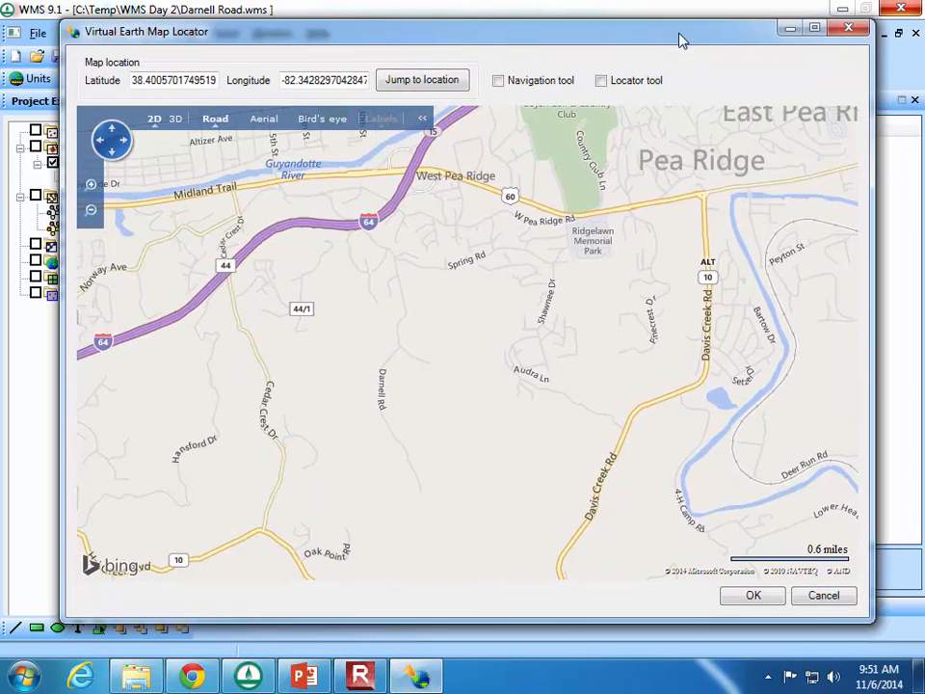
left_click(772, 597)
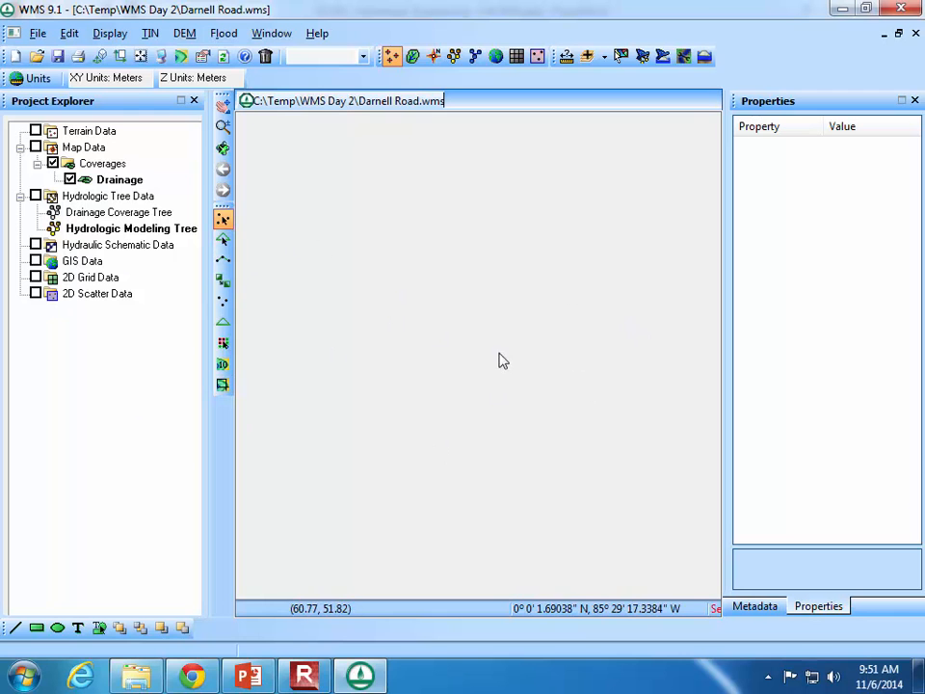
left_click(372, 678)
left_click(371, 678)
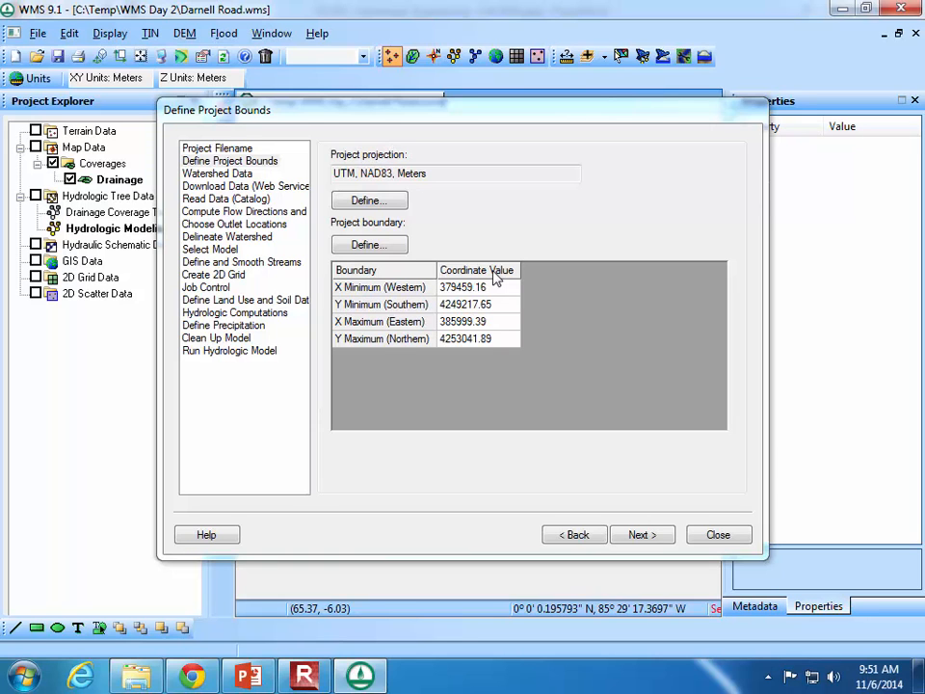
Look over the wizard's Watershed Data page, then review Define Project Bounds and return to Project Filename.
left_click(638, 536)
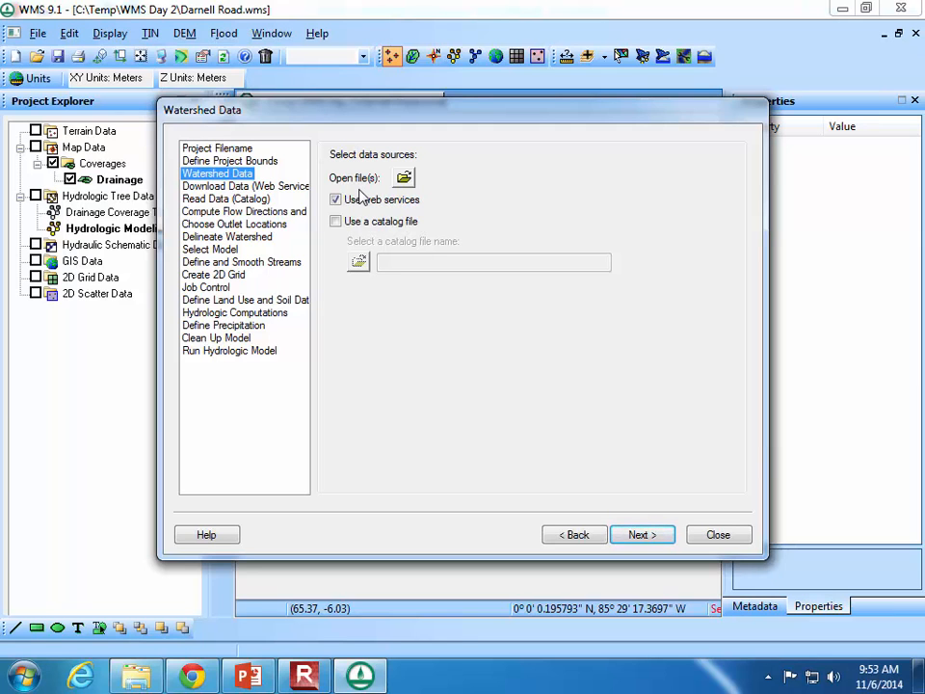
left_click(258, 160)
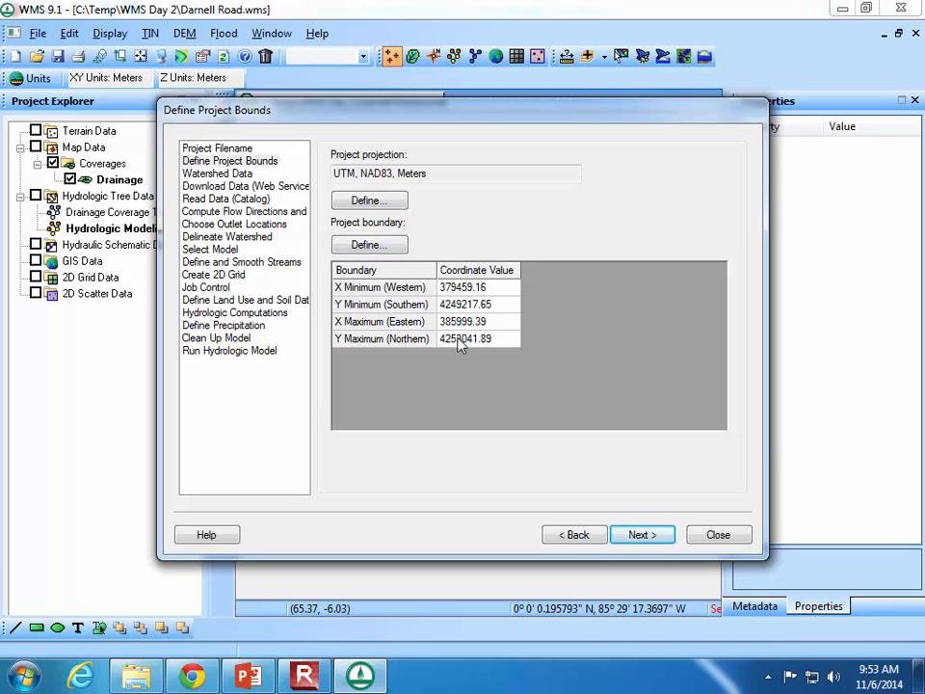
left_click(575, 534)
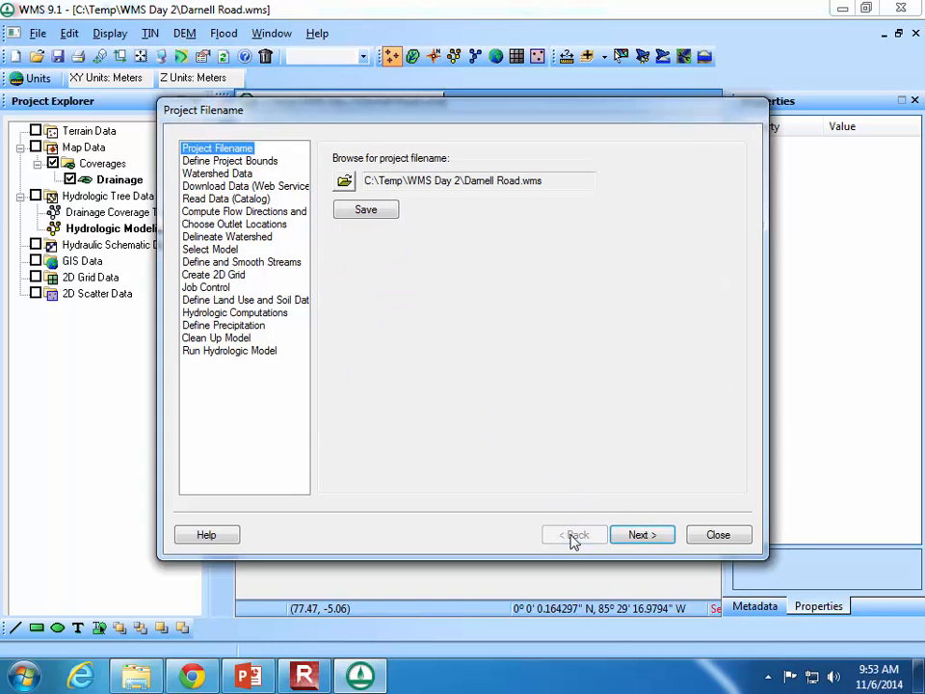
Advance the wizard to Download Data (Web Services), widen the data type column and review the datasets selected for download.
left_click(637, 534)
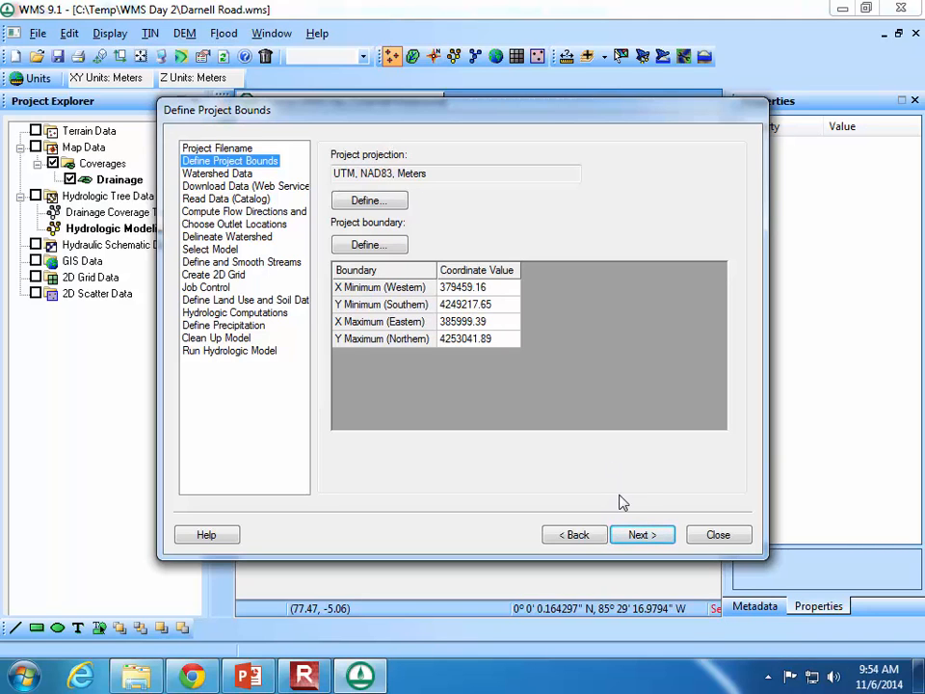
left_click(665, 535)
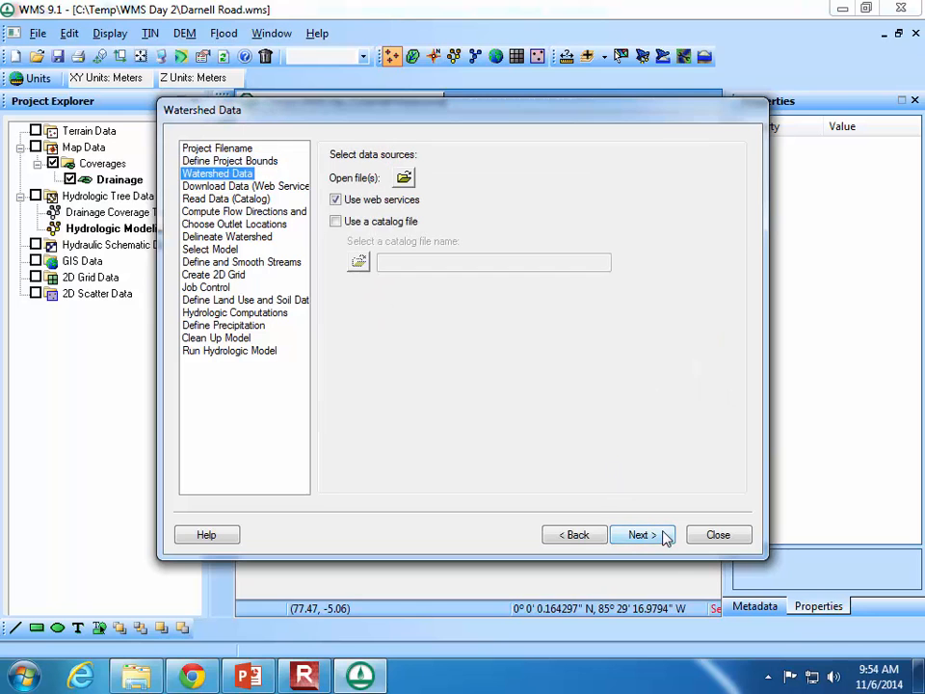
left_click(662, 536)
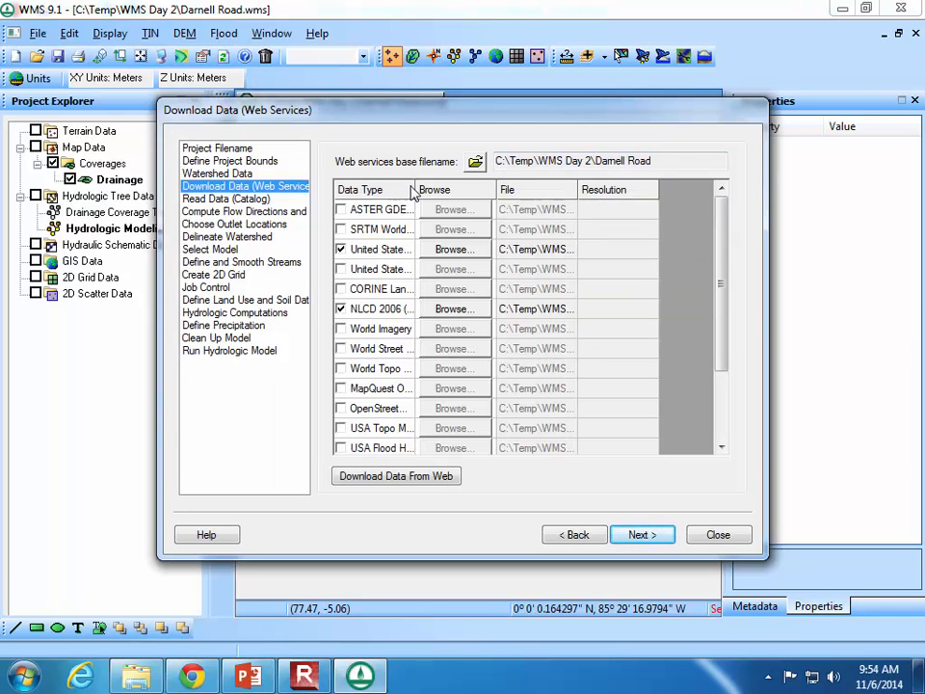
left_click_drag(414, 186, 590, 192)
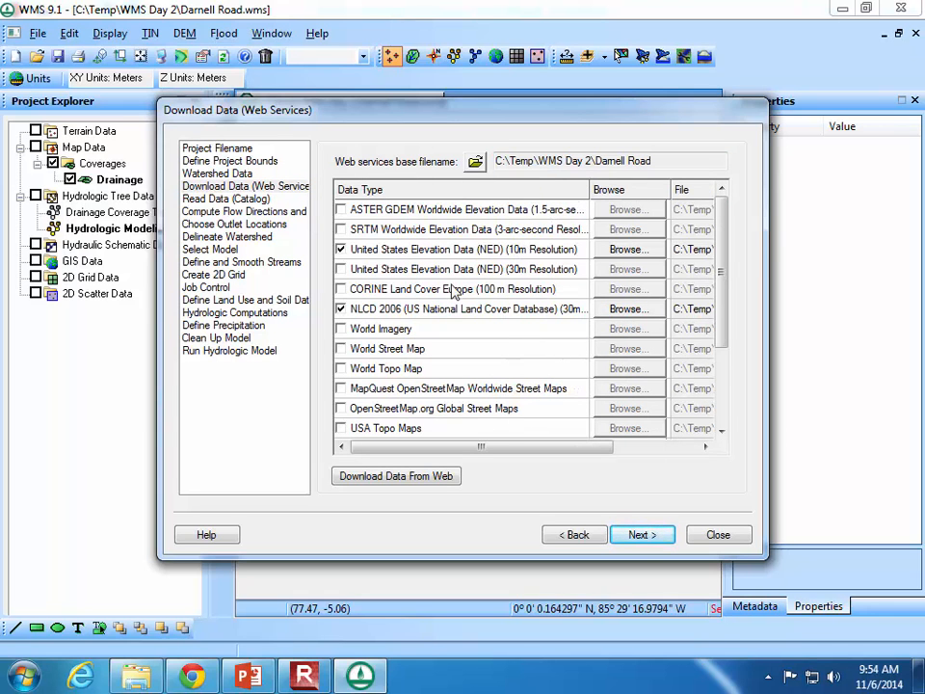
left_click(340, 308)
left_click_drag(721, 313, 720, 403)
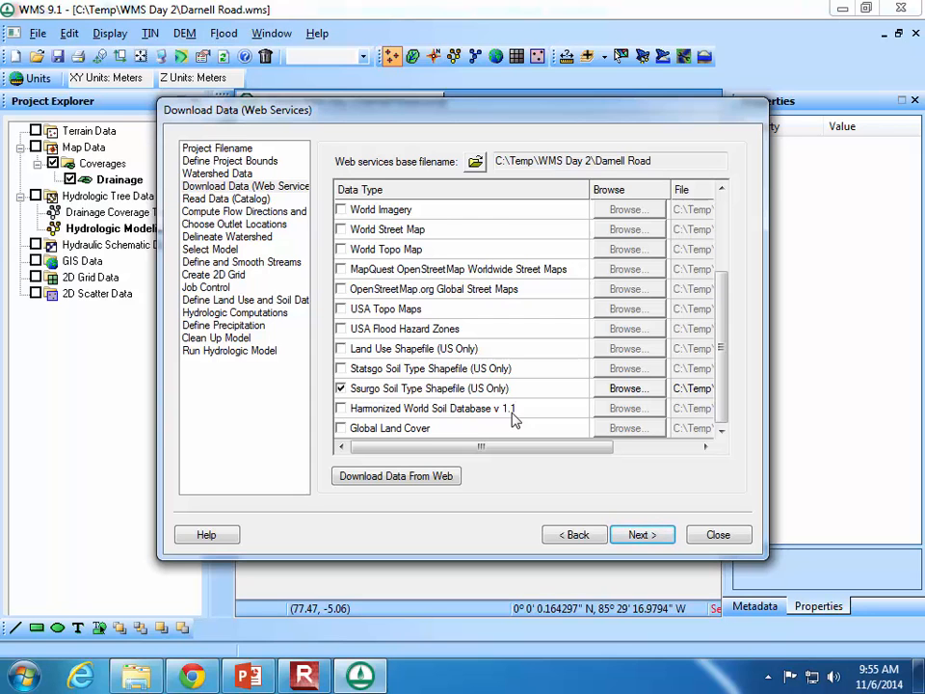
left_click_drag(726, 287, 733, 206)
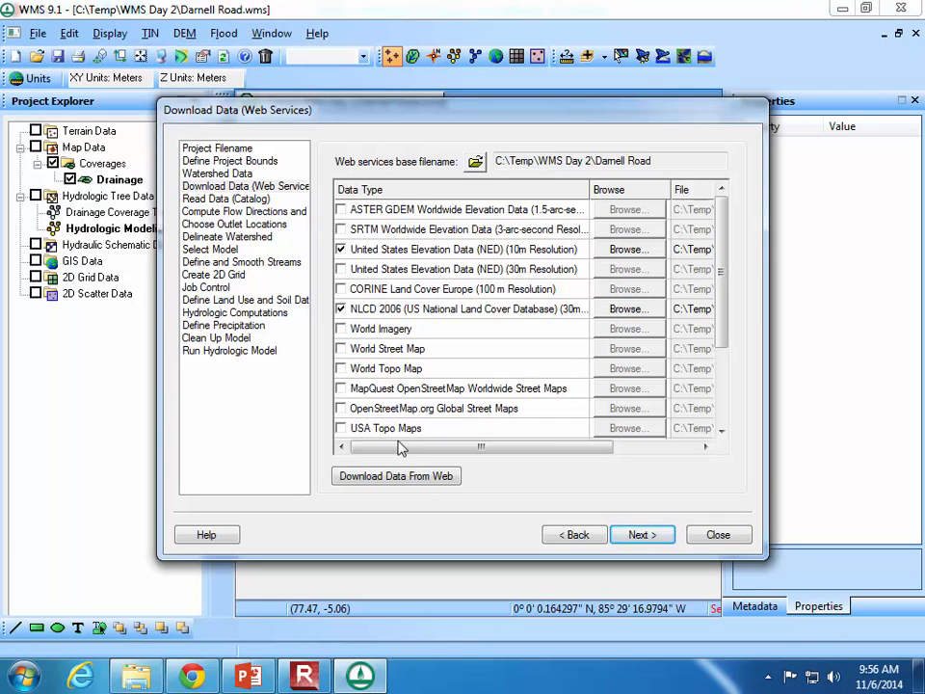
Download the selected web data with a 10 m DEM cell size and a 30 m land use cell size, and close the wizard.
left_click(417, 478)
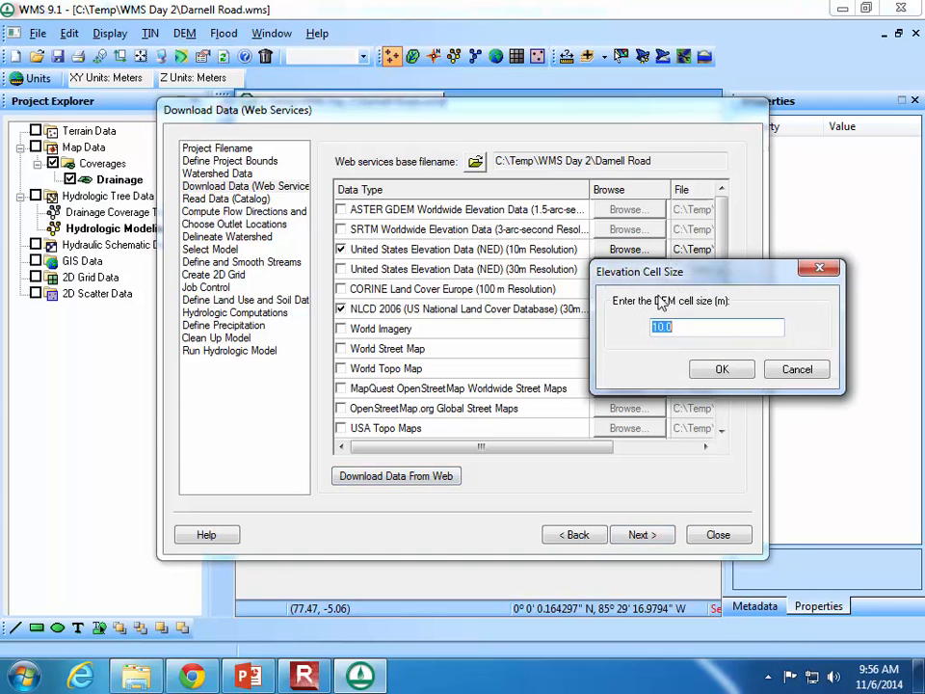
left_click(723, 370)
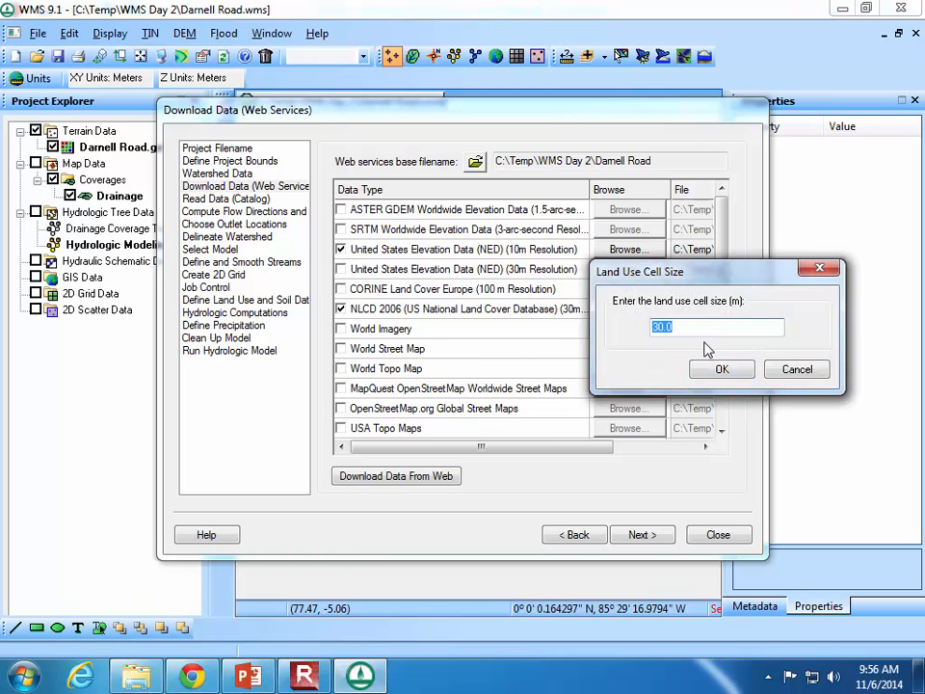
left_click(719, 369)
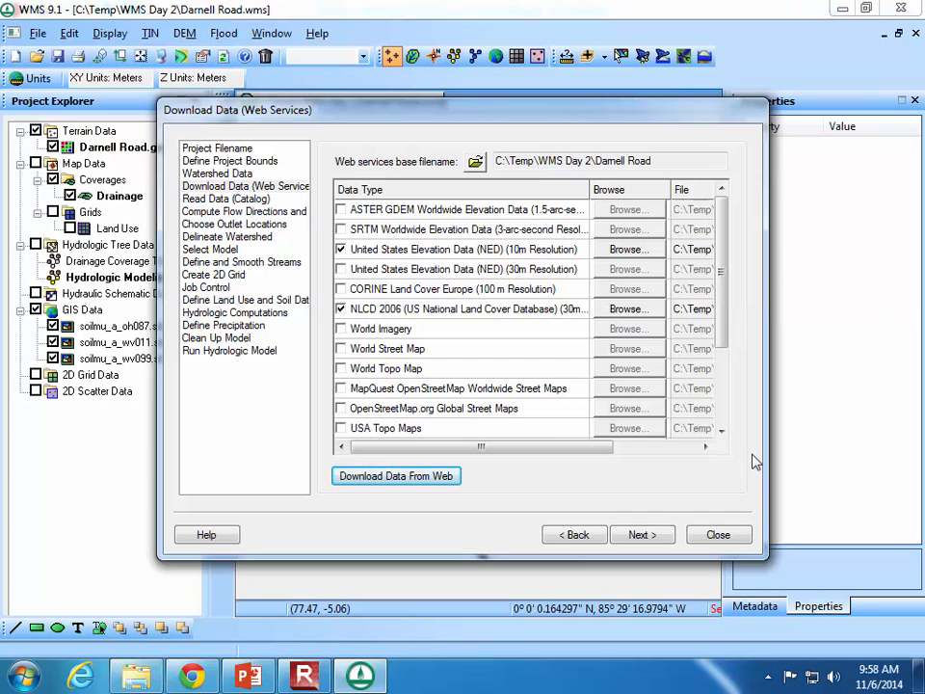
left_click(718, 533)
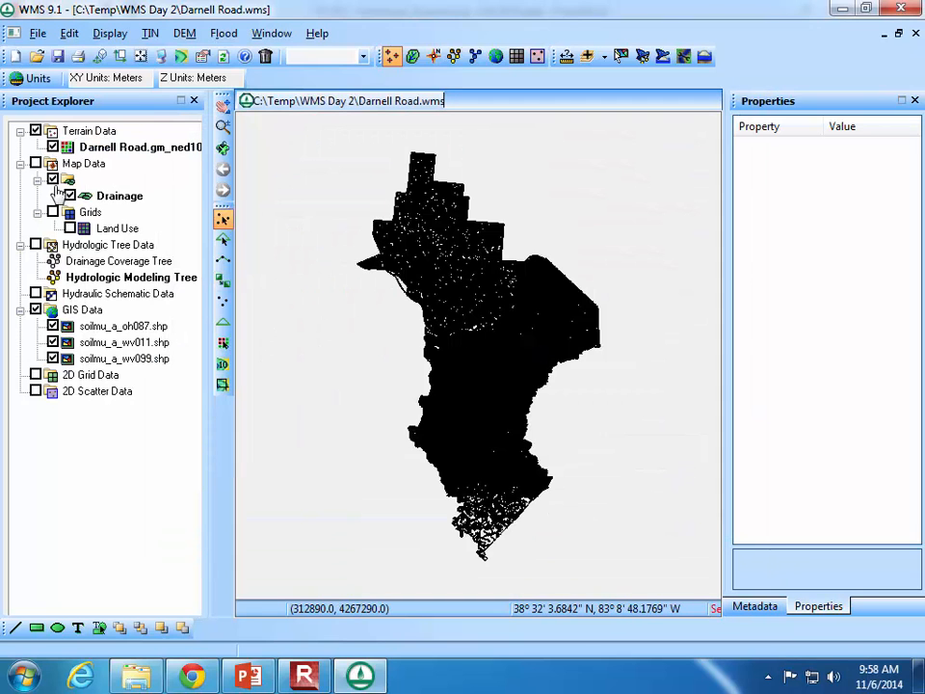
Hide and show the GIS Data soil layers, reframing the view each time, to compare their coverage with the Darnell Road terrain.
left_click(36, 309)
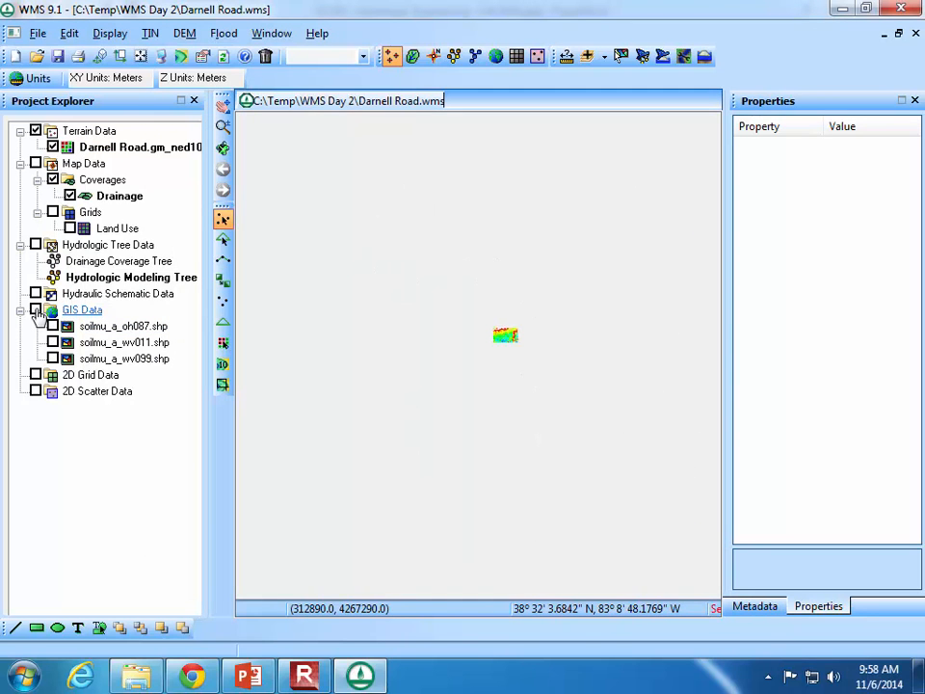
left_click(141, 55)
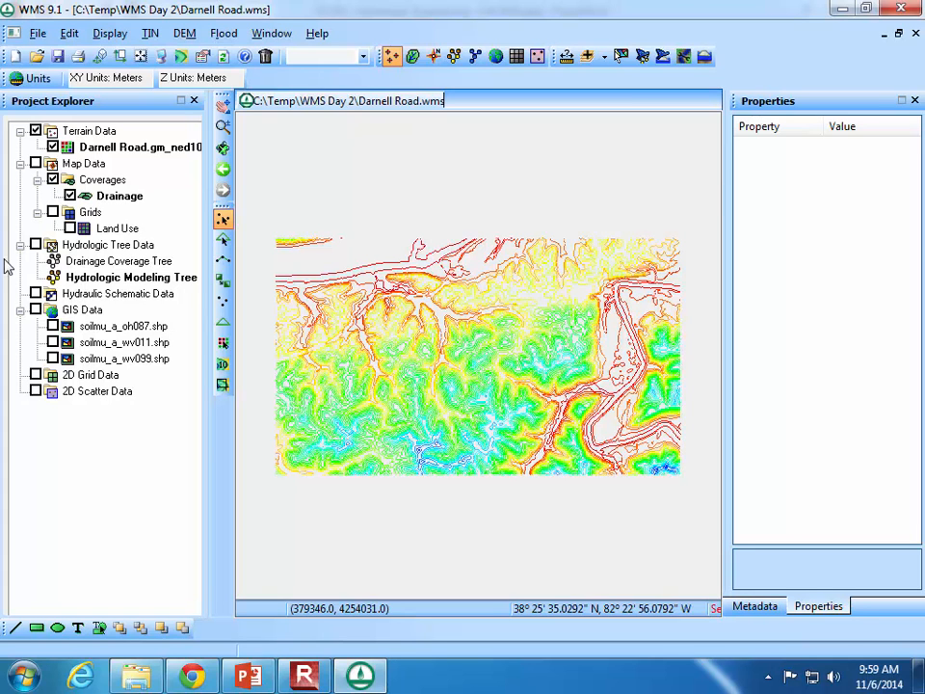
left_click(28, 310)
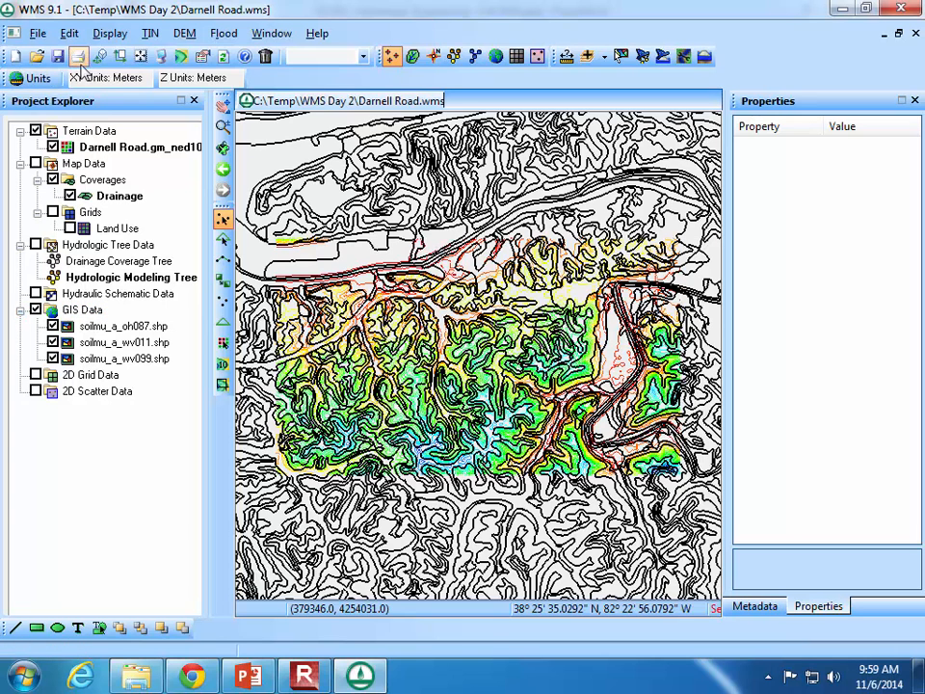
left_click(142, 57)
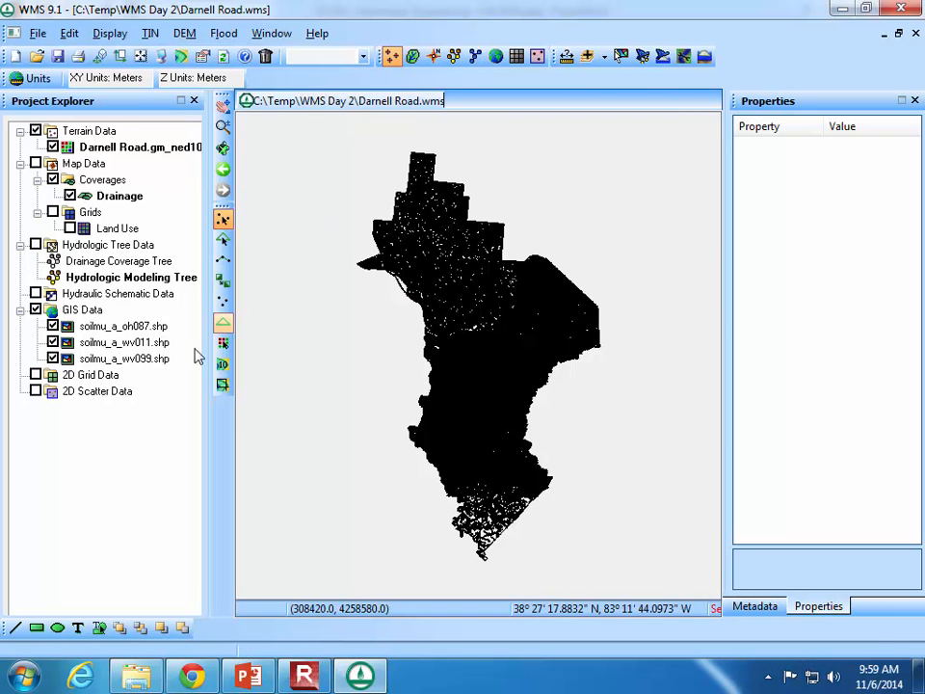
left_click(36, 309)
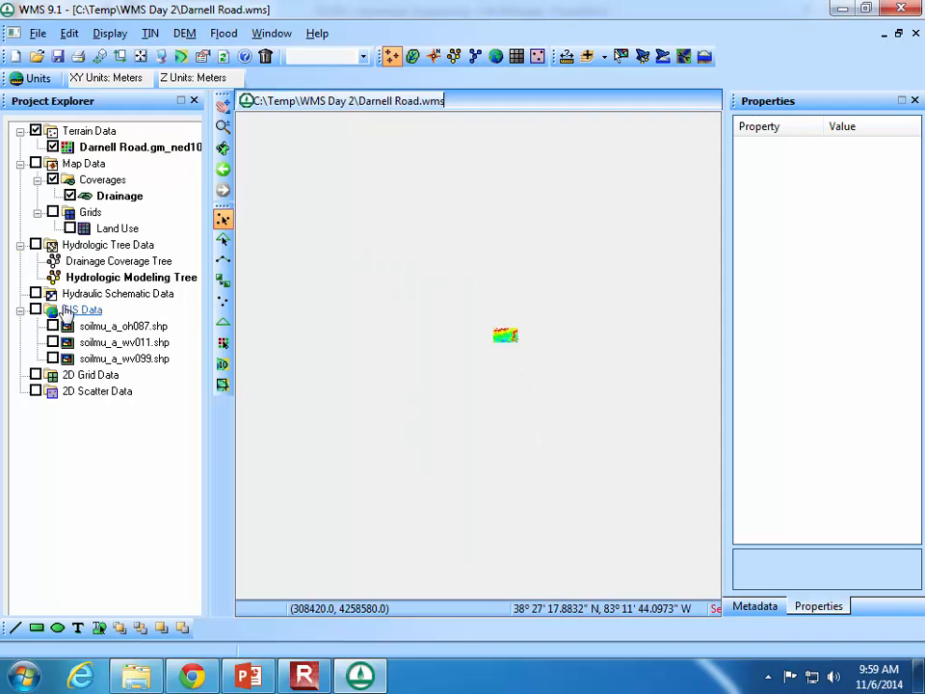
left_click(140, 56)
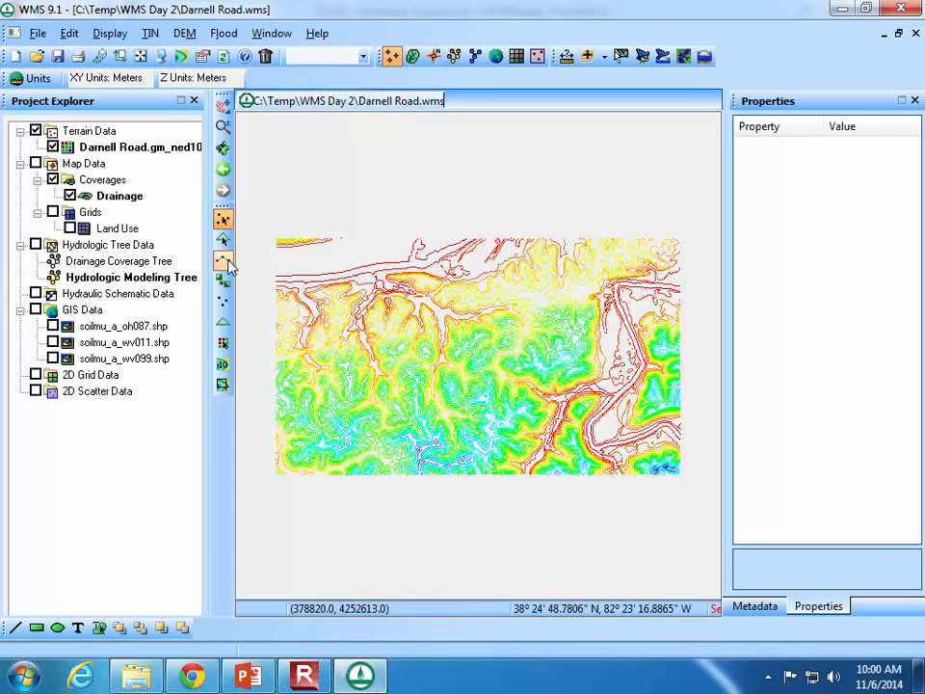
Display all the GIS Data soil shapefiles again and frame the view to their full extent.
left_click(140, 56)
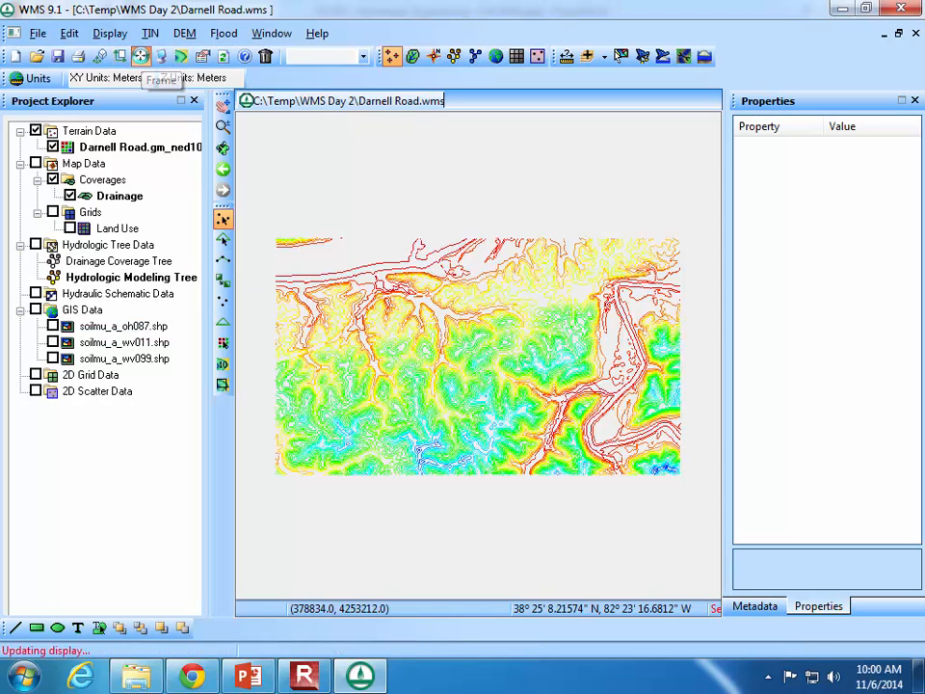
left_click(36, 309)
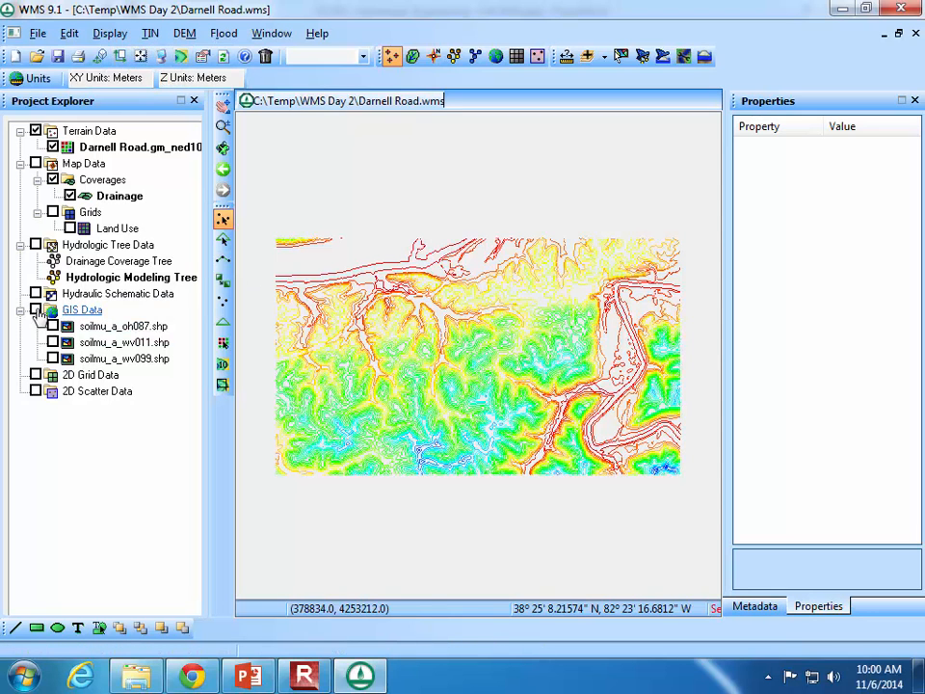
left_click(140, 55)
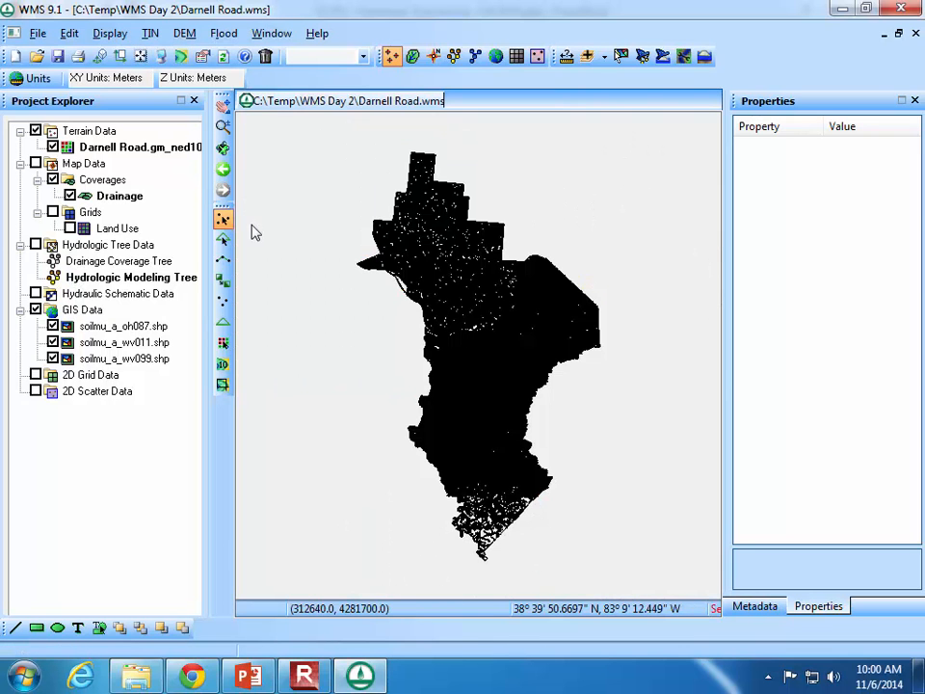
Toggle soilmu_a_wv099.shp to check the area it covers and delete it from the GIS Data.
left_click(52, 357)
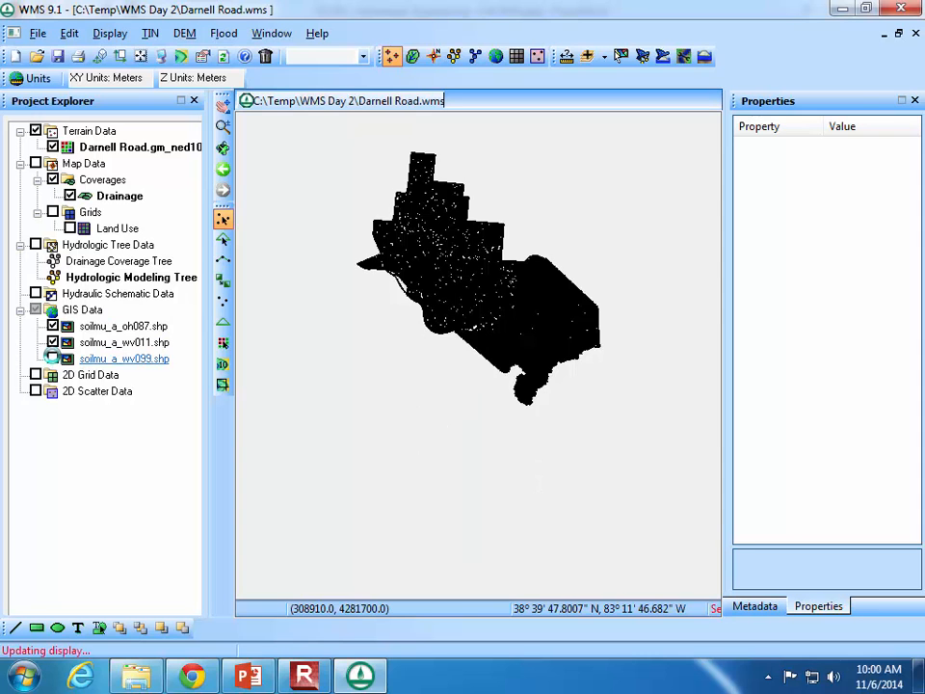
left_click(52, 358)
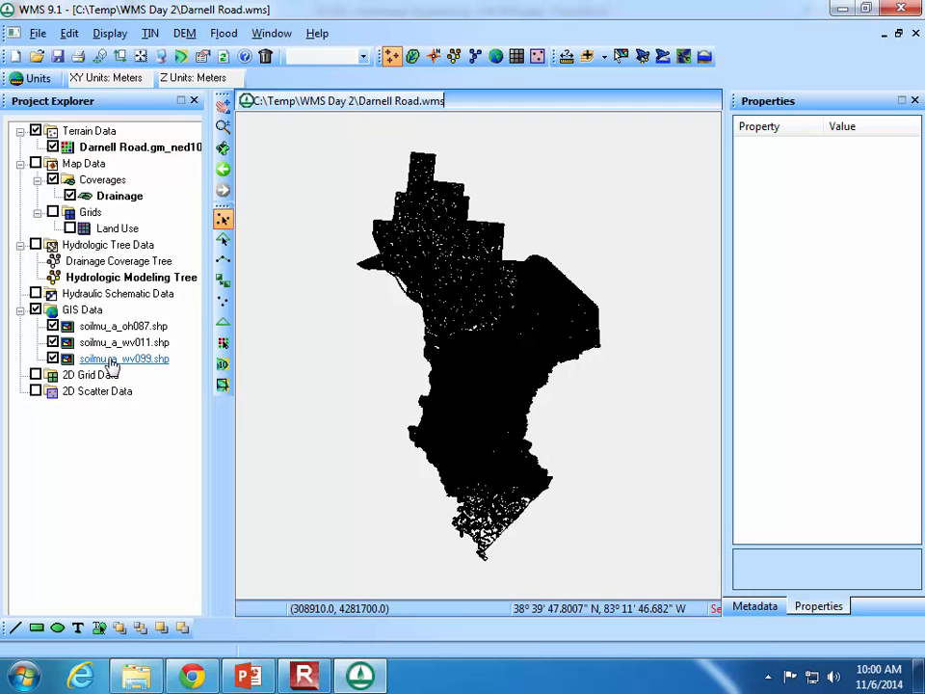
left_click(52, 358)
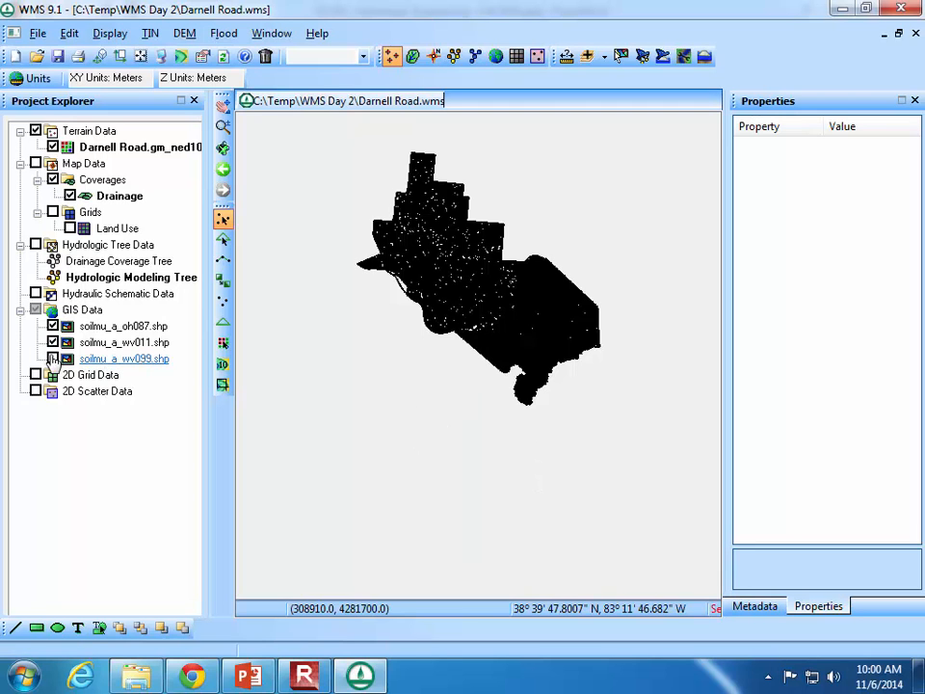
right_click(137, 358)
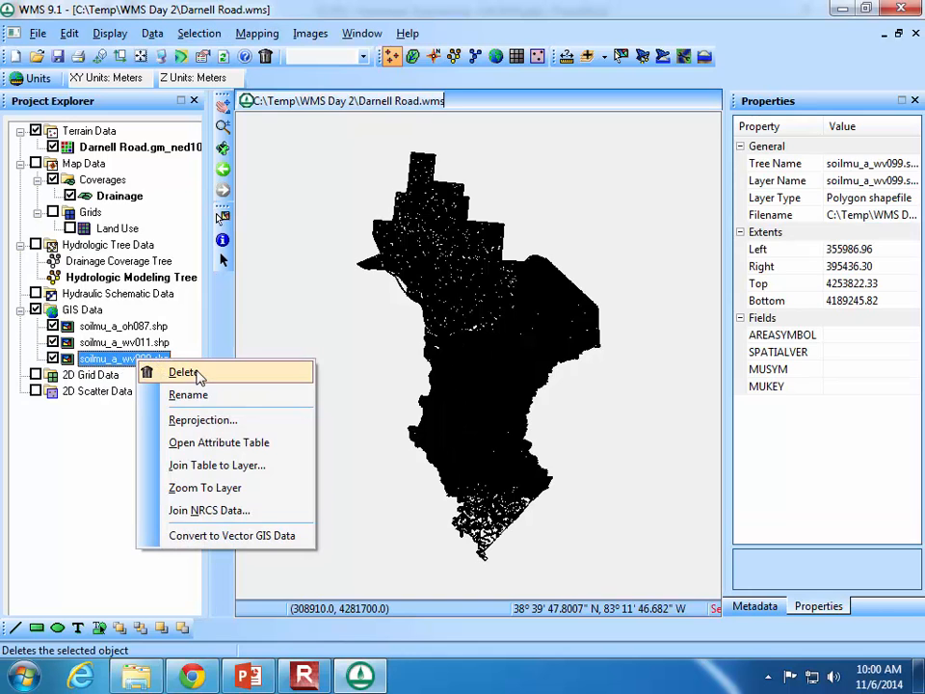
left_click(172, 372)
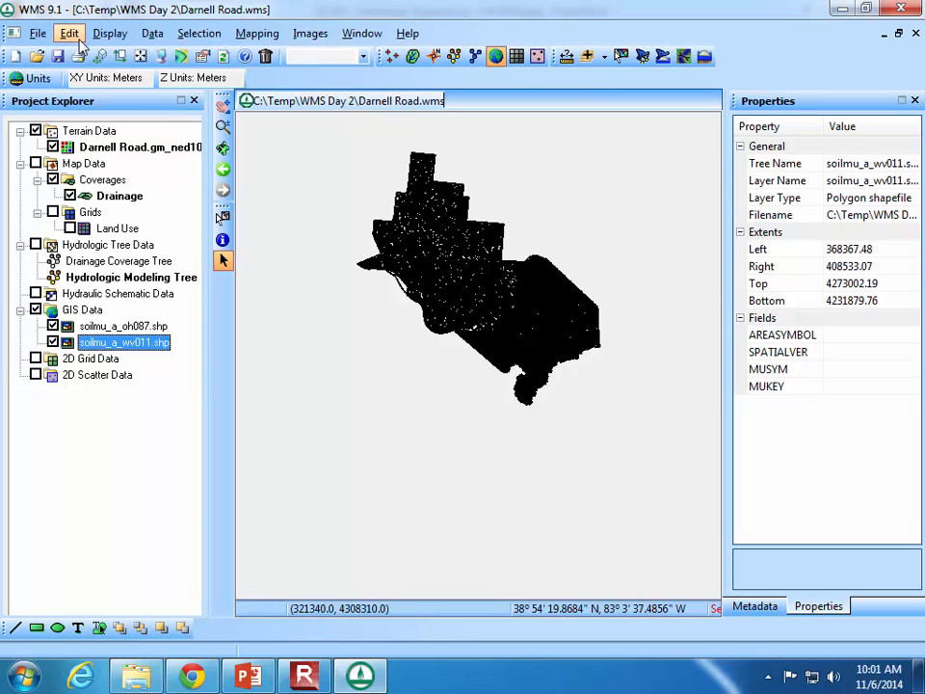
Toggle the display of soilmu_a_oh087.shp repeatedly to identify the area it covers.
left_click(53, 326)
left_click(53, 326)
left_click(53, 326)
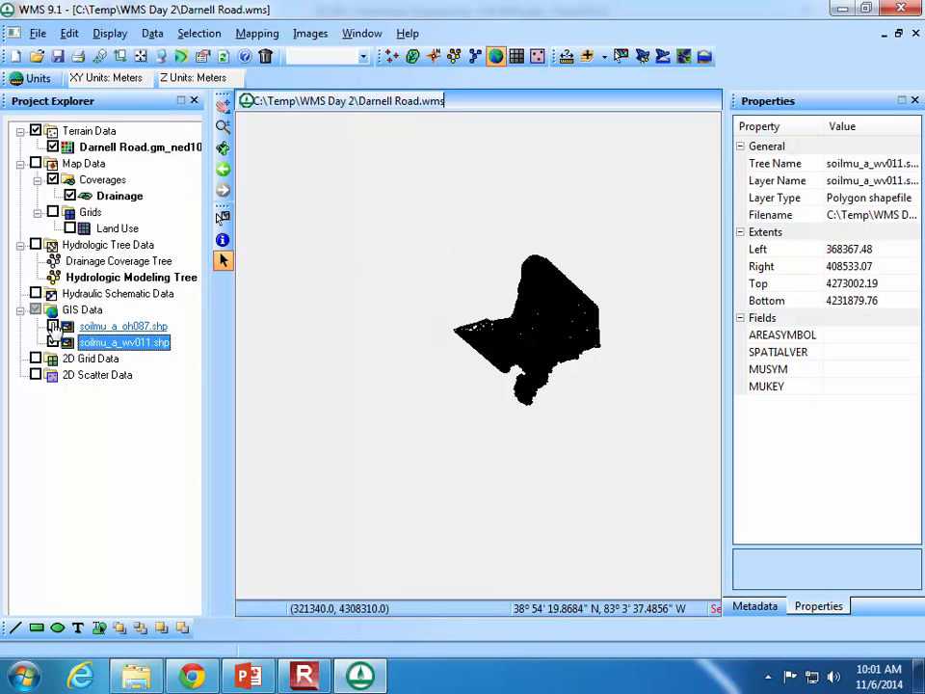
left_click(53, 326)
left_click(53, 326)
left_click(53, 325)
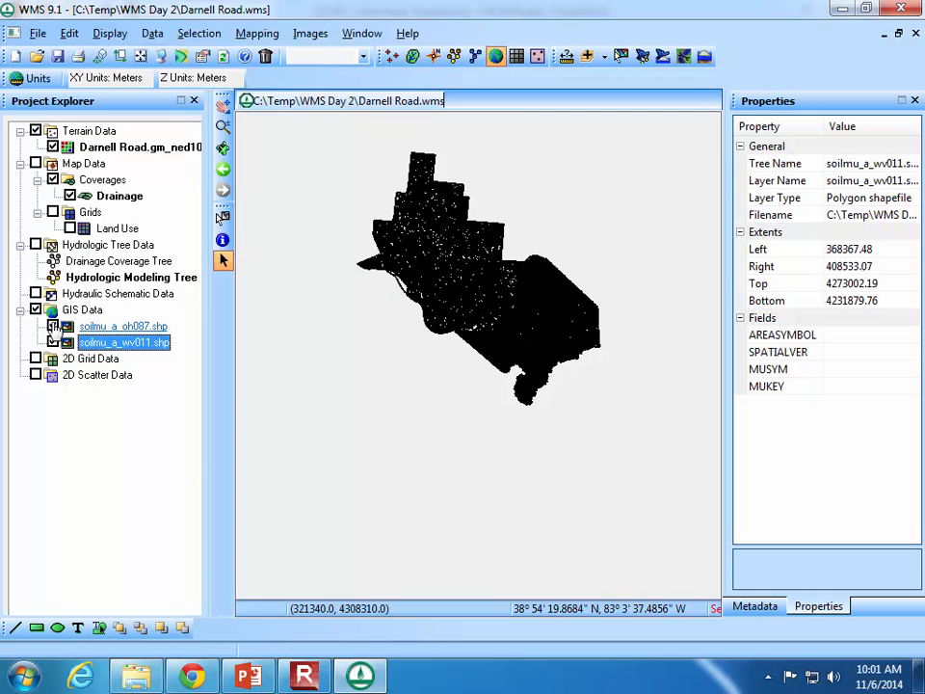
left_click(53, 326)
left_click(53, 326)
left_click(53, 325)
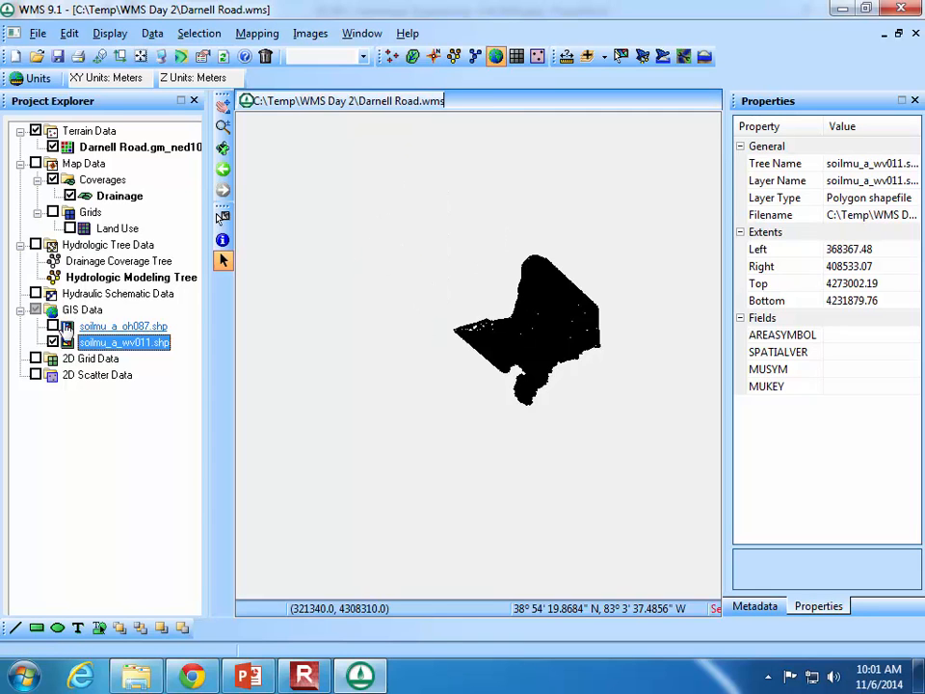
Delete soilmu_a_oh087.shp from the GIS Data and save the project.
left_click(109, 328)
right_click(109, 327)
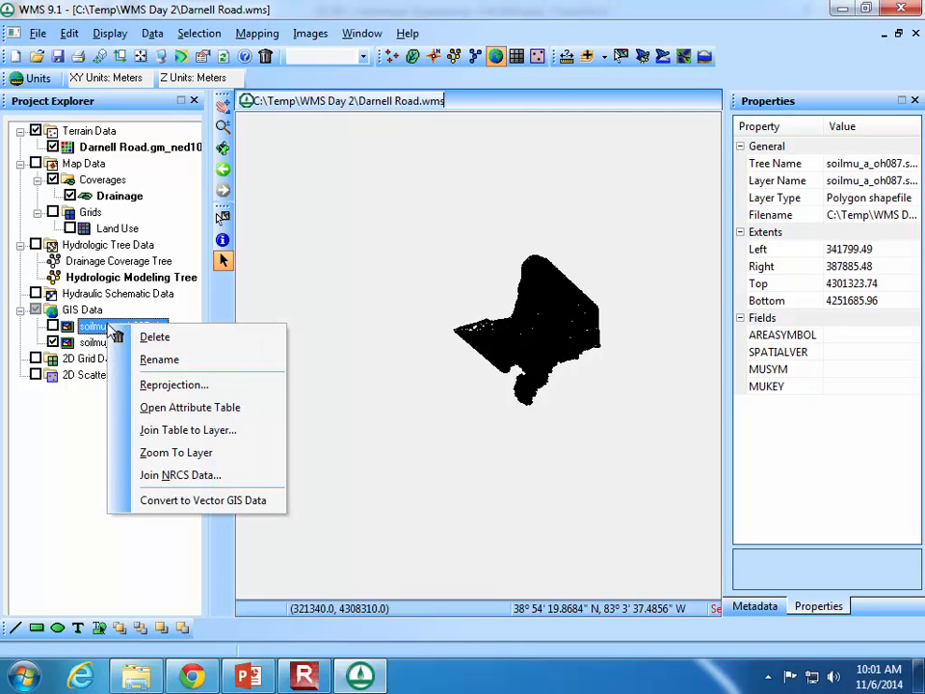
left_click(156, 336)
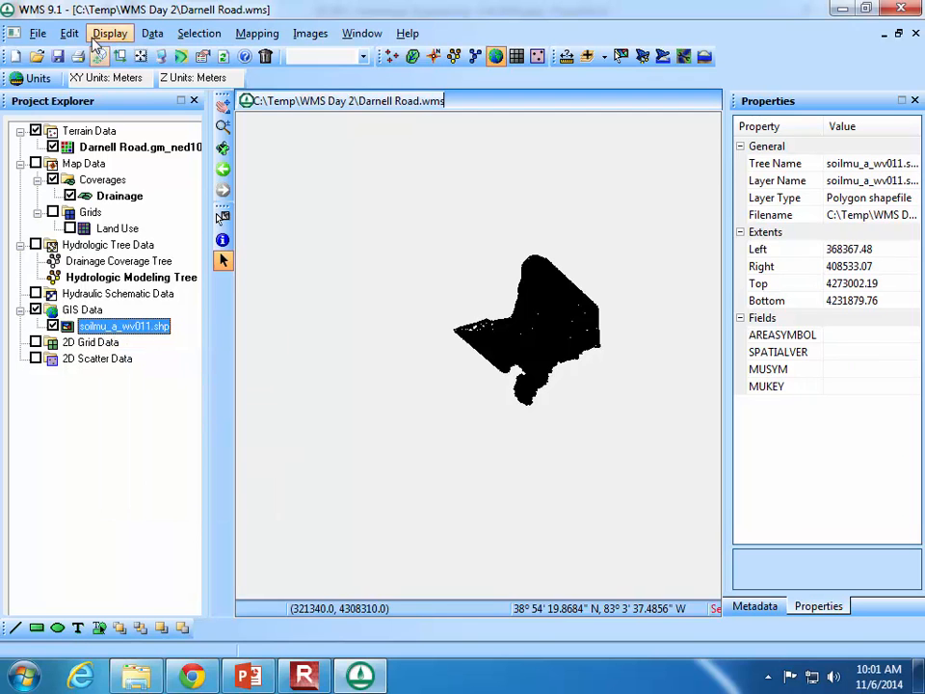
left_click(59, 56)
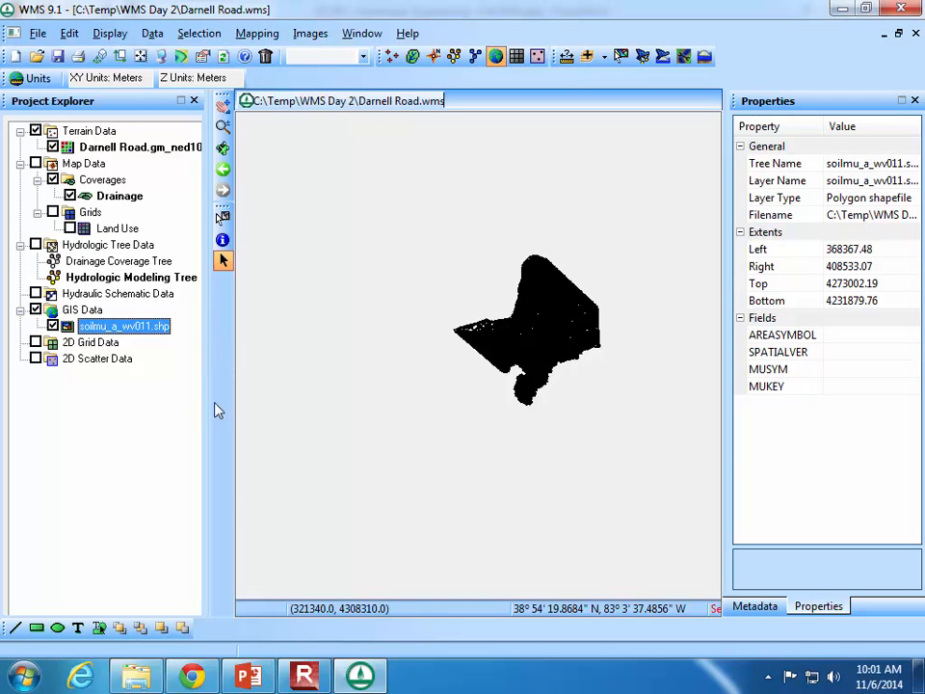
Switch to Windows Explorer and open the project folder C:\Temp\WMS Day 2.
left_click(143, 677)
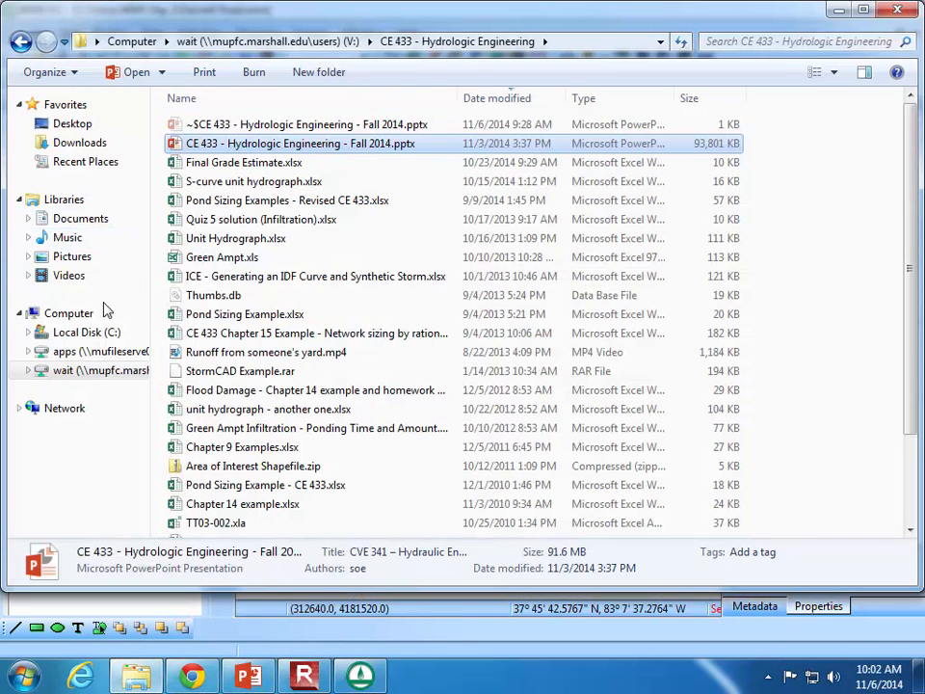
left_click(103, 331)
left_click(226, 525)
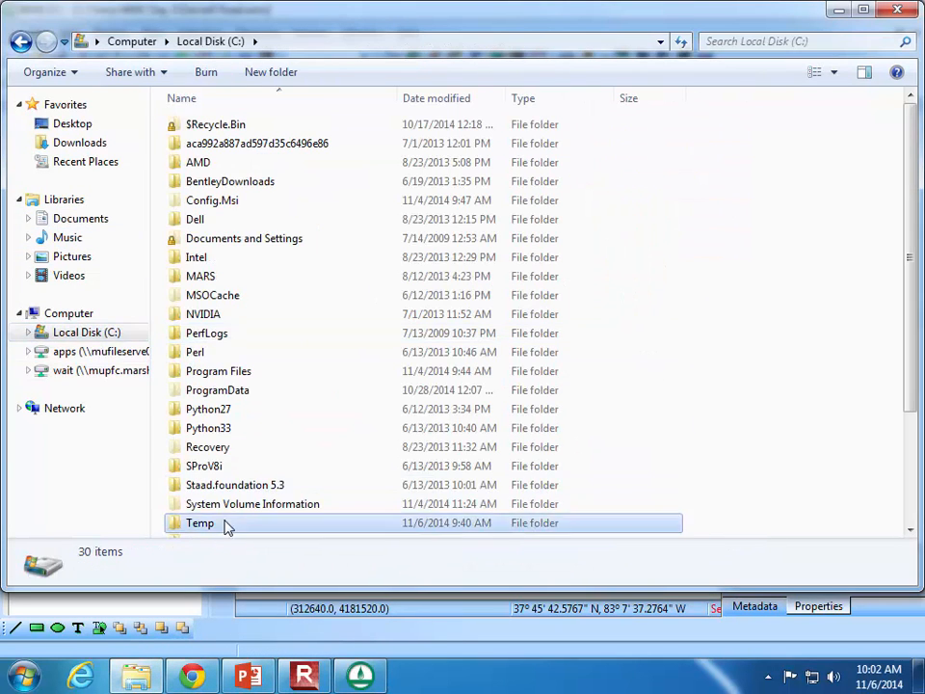
double_click(226, 525)
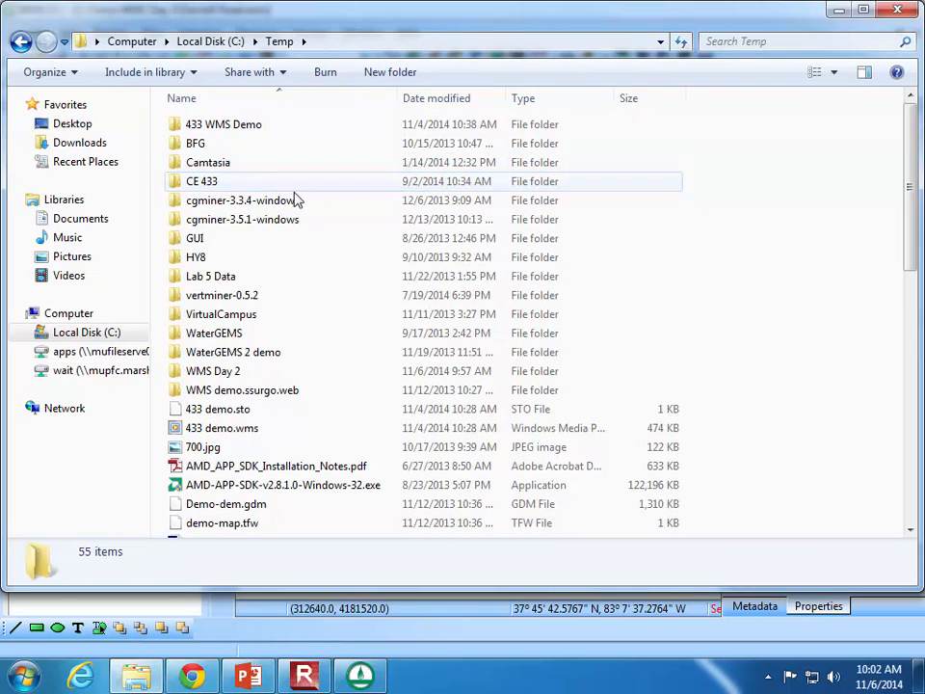
double_click(247, 374)
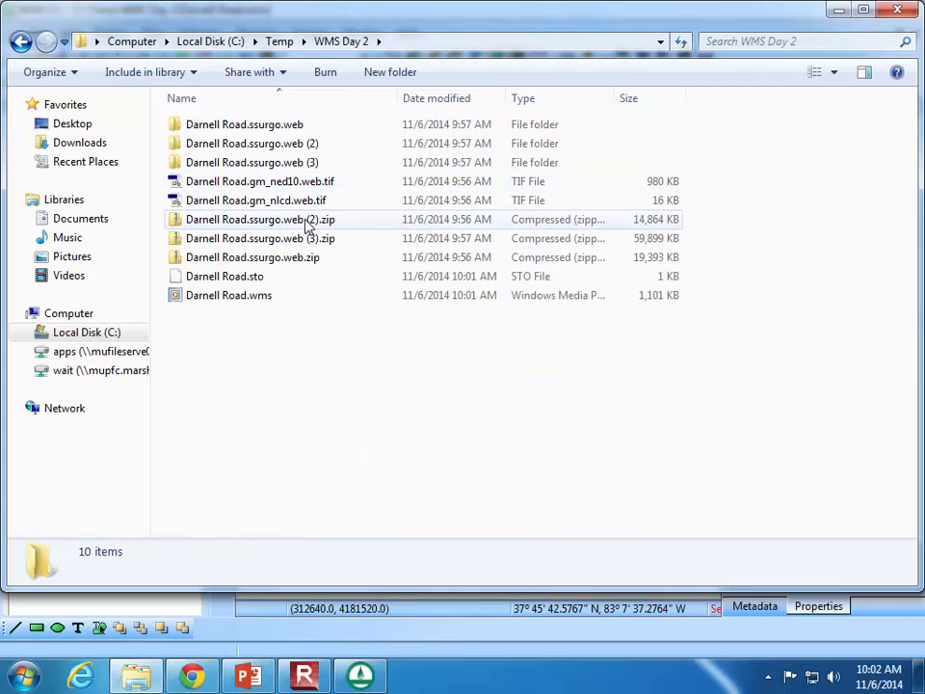
Examine the three downloaded Darnell Road.ssurgo.web zip archives and their file sizes.
left_click(291, 220)
left_click(313, 240)
left_click(319, 258)
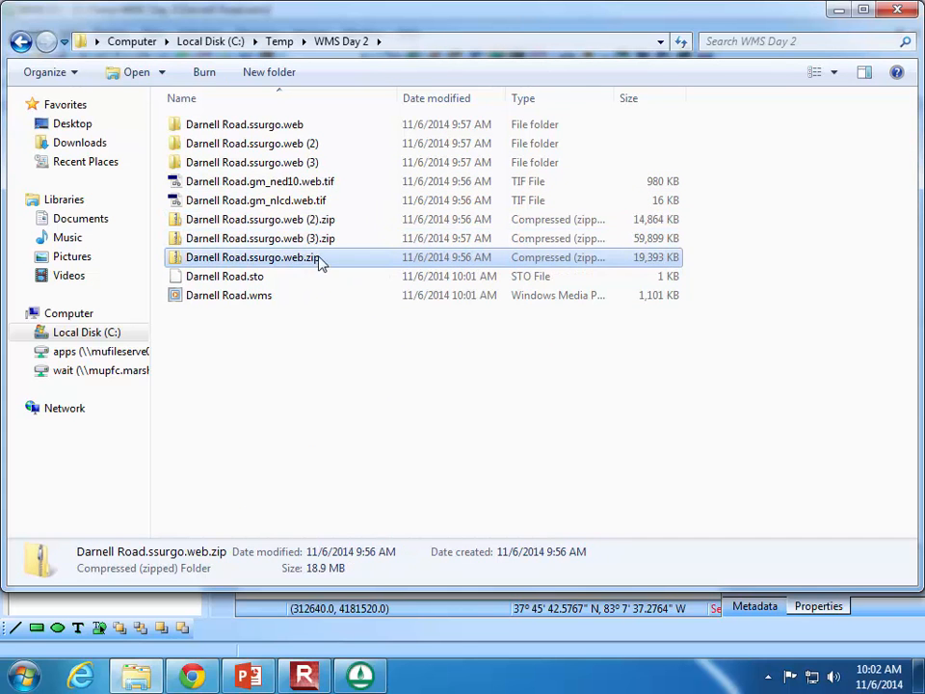
Compare the file sizes of the Darnell Road.ssurgo.web (2).zip and Darnell Road.ssurgo.web (3).zip archives.
left_click(325, 243)
left_click(331, 222)
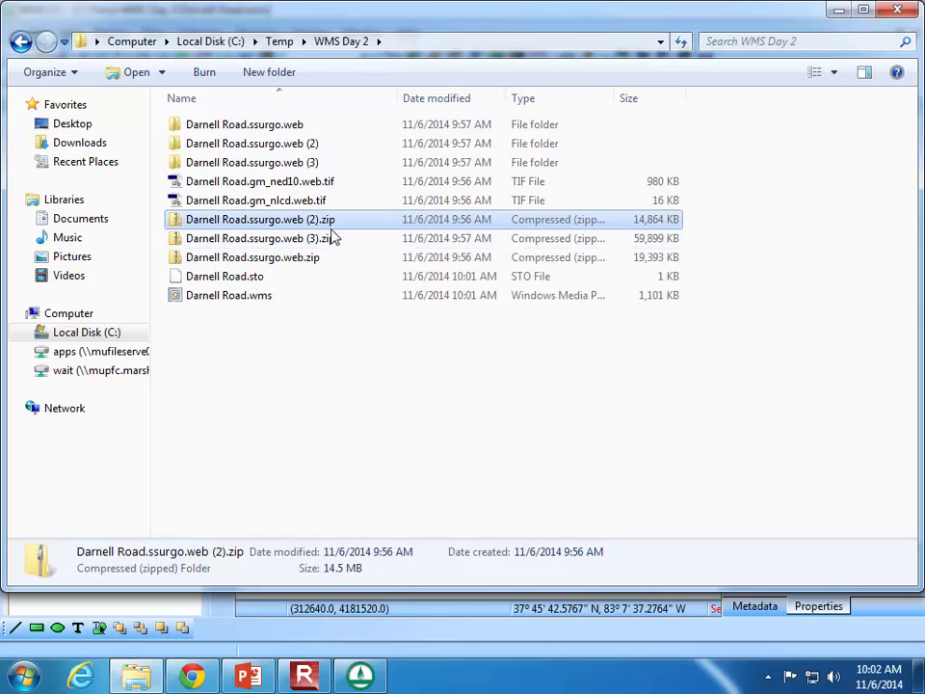
left_click(331, 239)
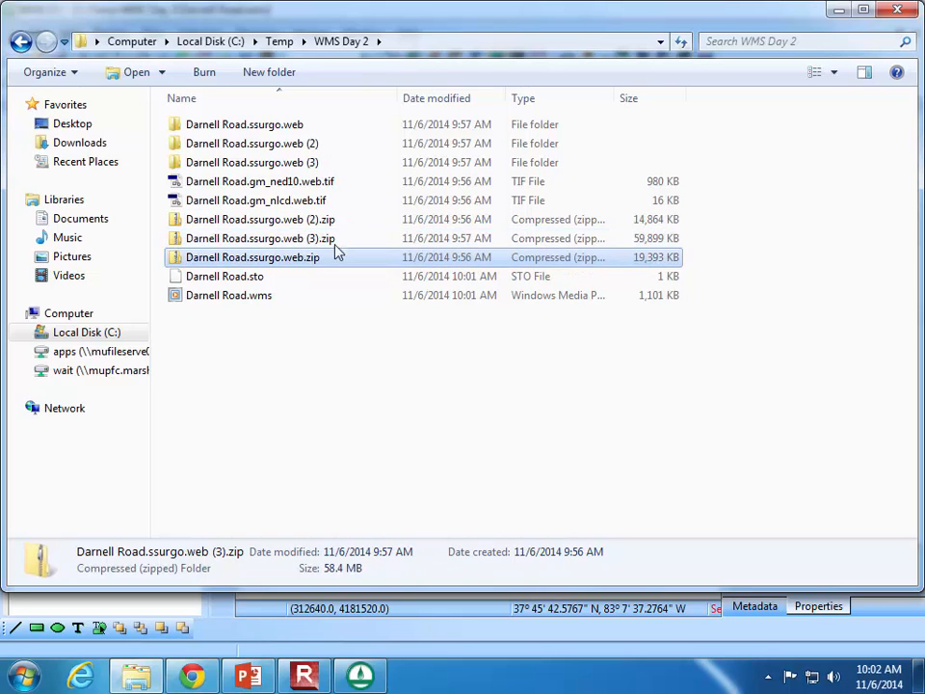
left_click(344, 221)
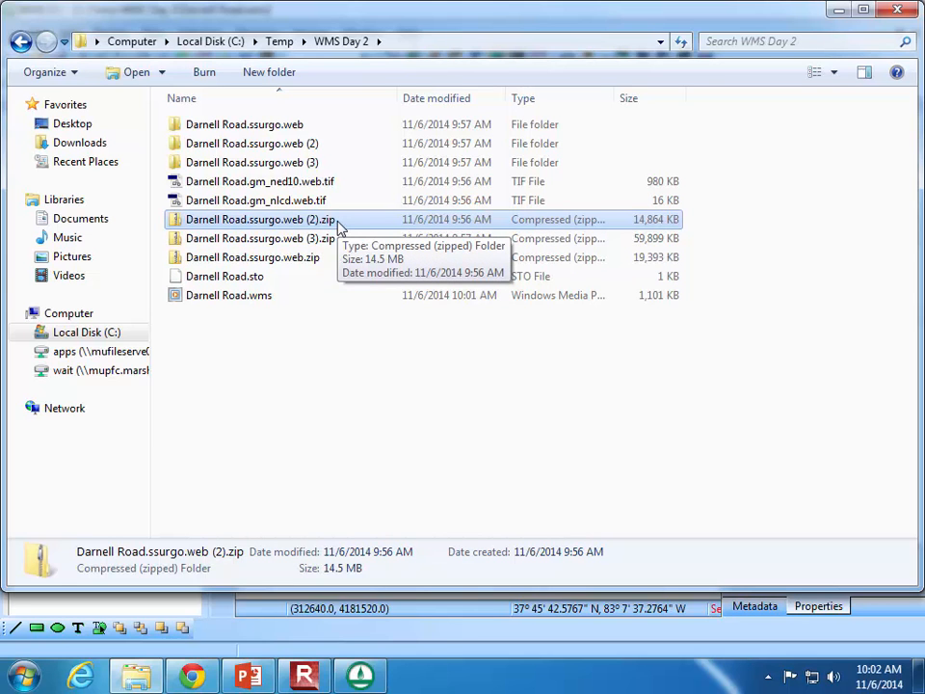
left_click(657, 241)
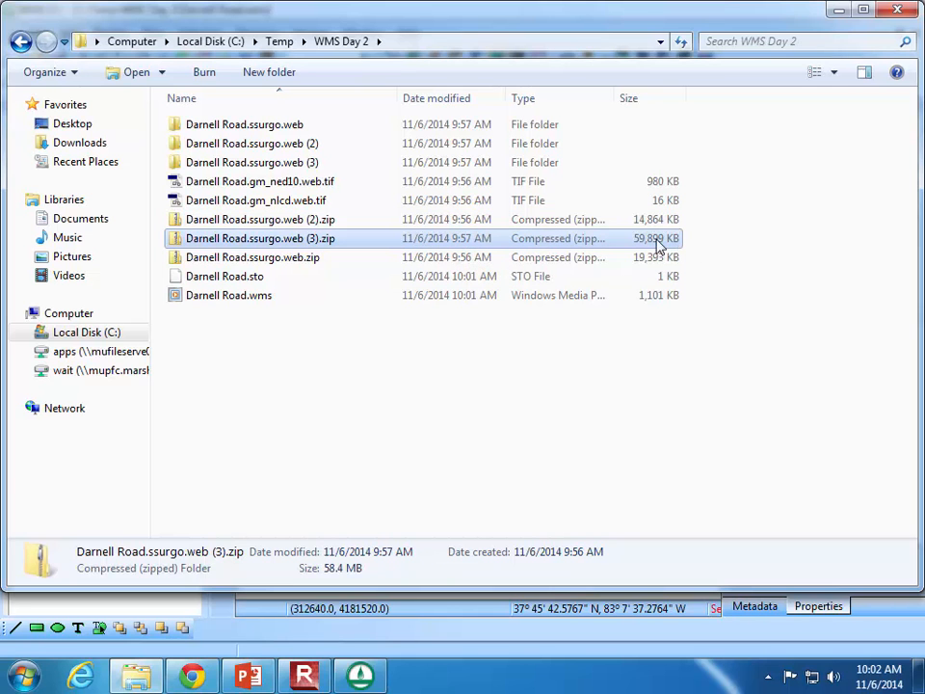
left_click(656, 221)
left_click(647, 241)
Inspect the contents of the Darnell Road.ssurgo.web (2) folder and the properties of the Darnell Road.ssurgo.web (3) folder.
double_click(297, 143)
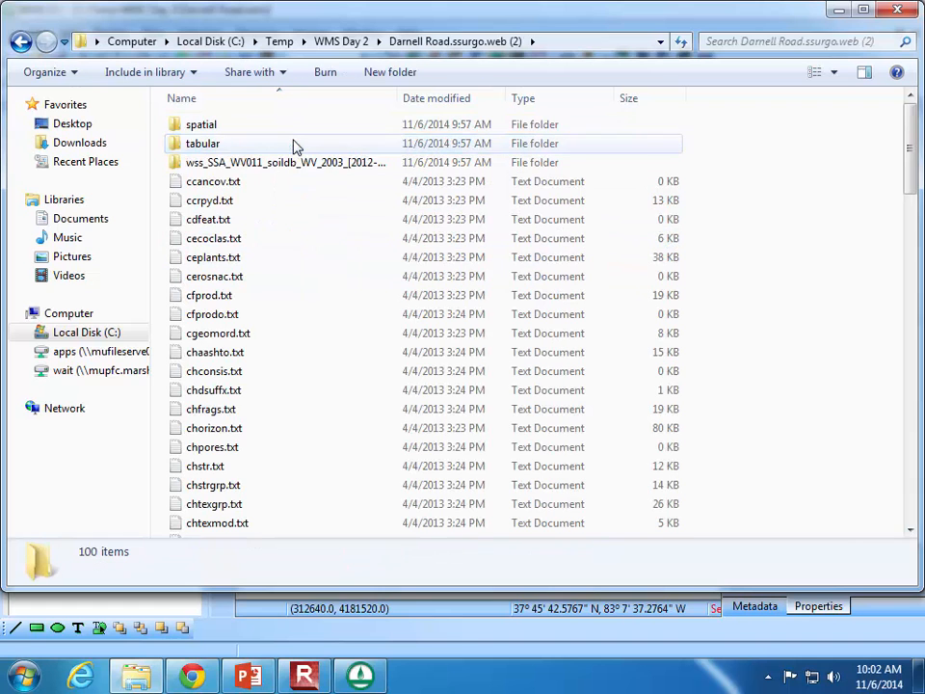
left_click(22, 41)
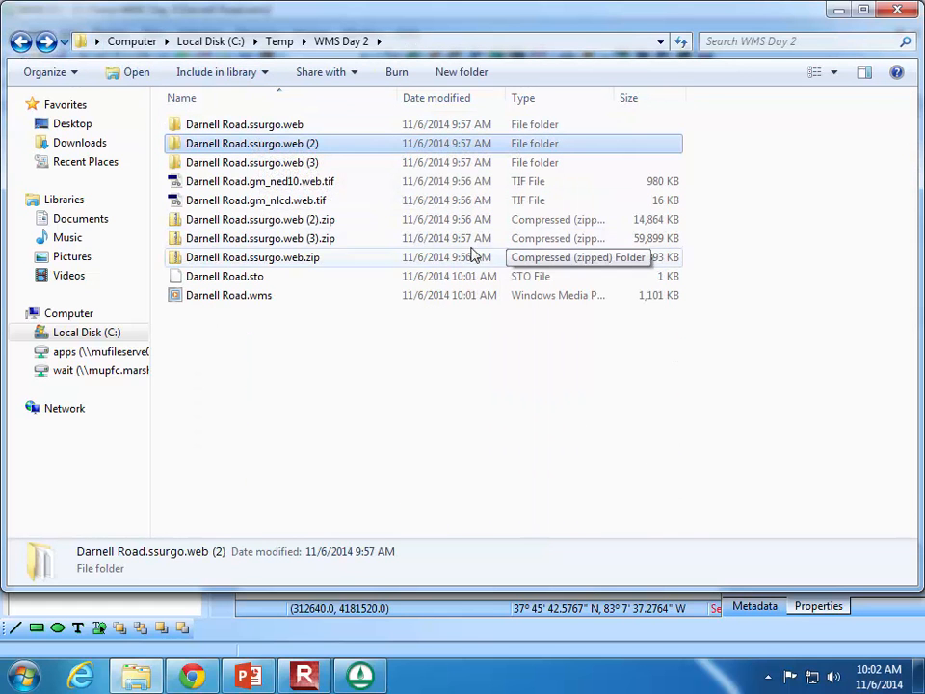
left_click(376, 239)
left_click(313, 164)
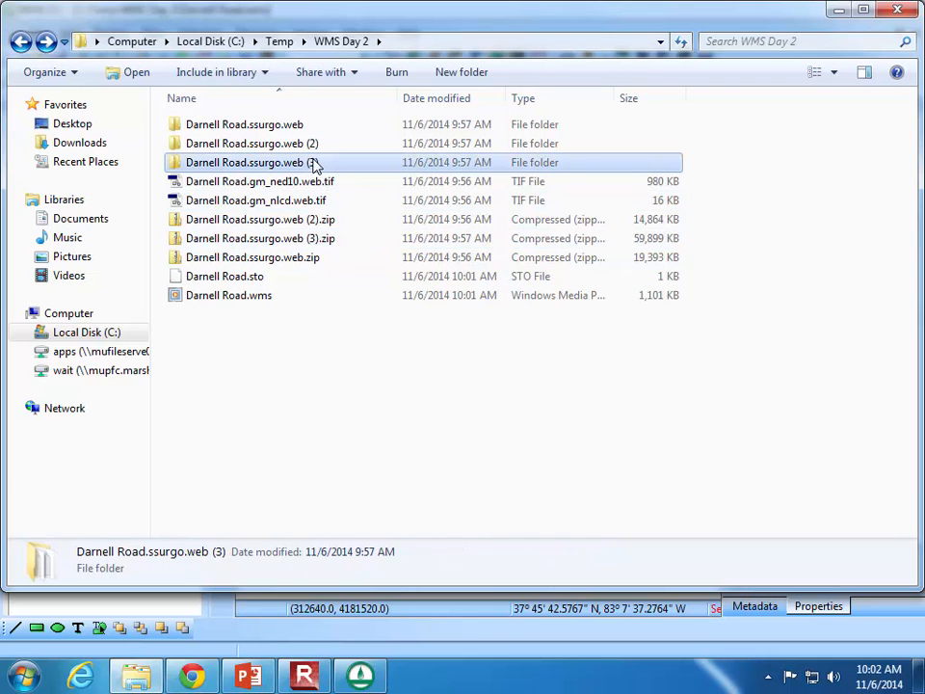
right_click(313, 164)
left_click(388, 499)
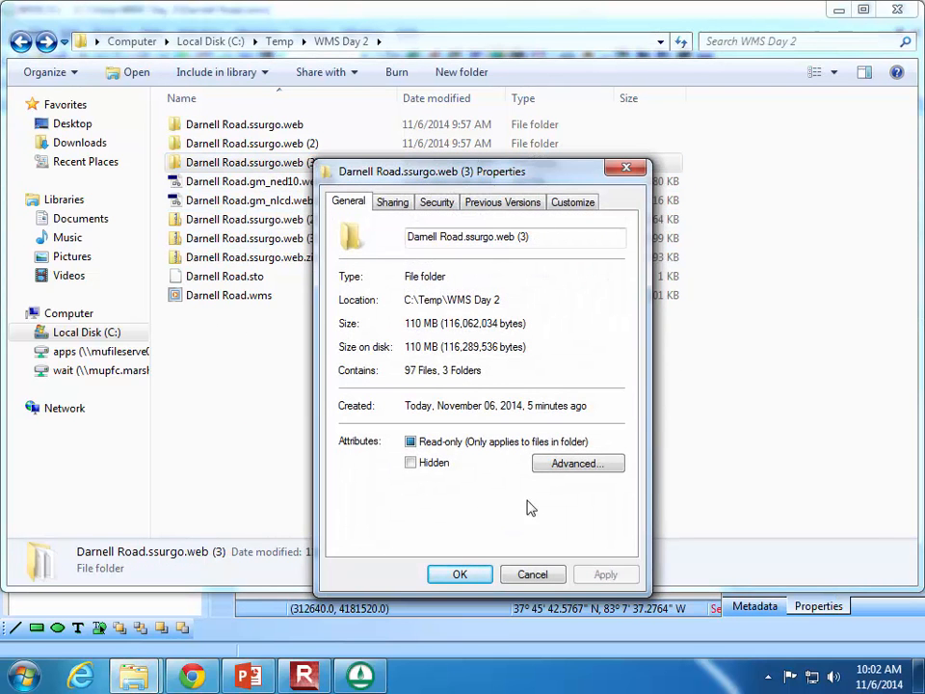
left_click(531, 574)
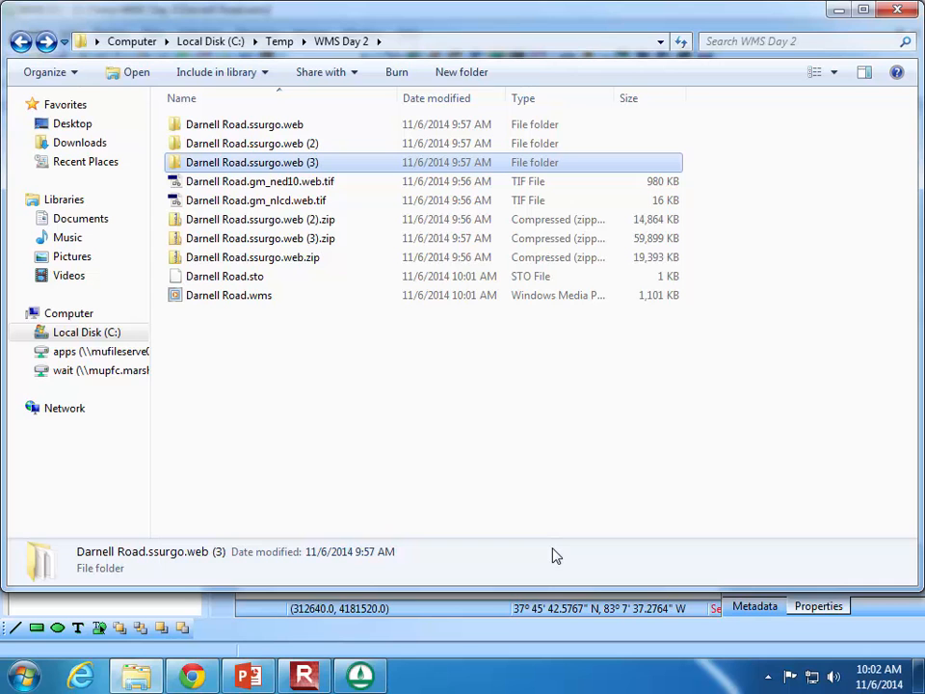
Examine the extracted ssurgo folders and the Darnell Road.wms and Darnell Road.sto project files.
left_click(276, 126)
left_click(285, 164)
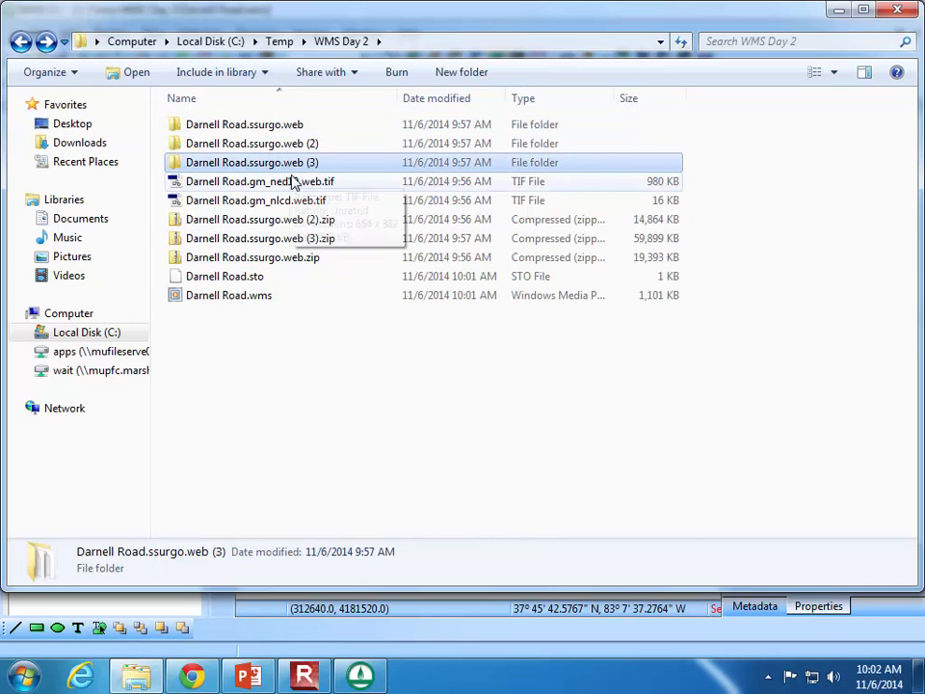
left_click(262, 297)
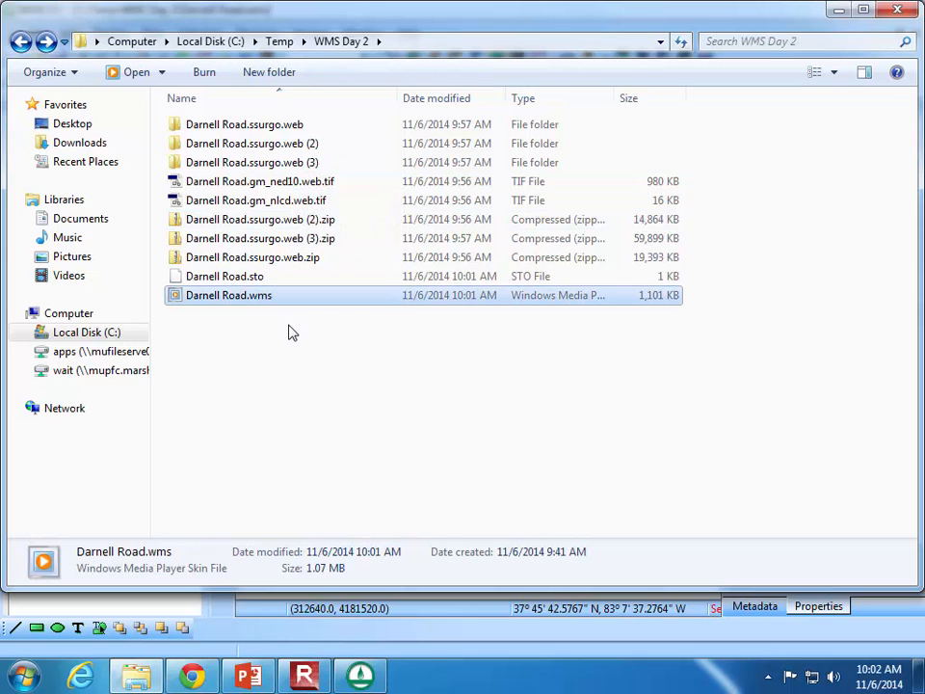
left_click(272, 279)
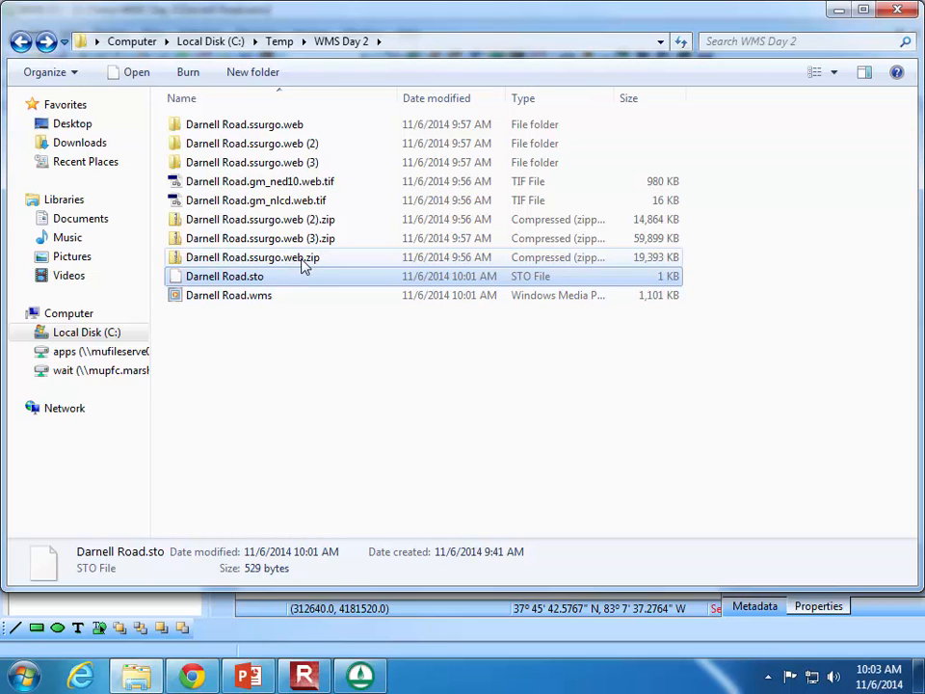
View the land use image Darnell Road.gm_nlcd.web.tif in Paint and close it.
left_click(307, 201)
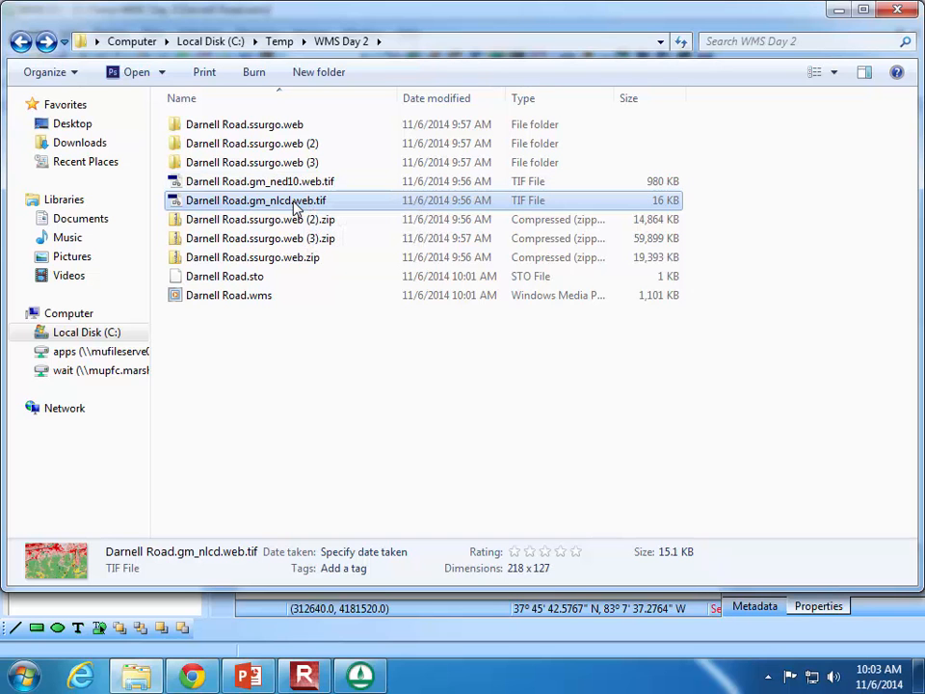
right_click(264, 204)
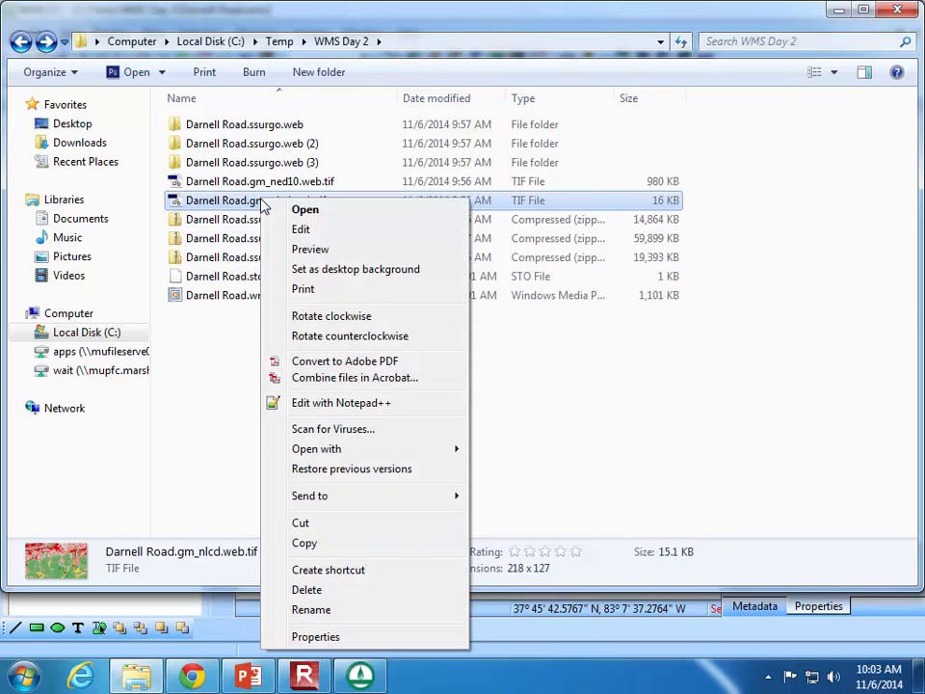
mouse_move(377, 448)
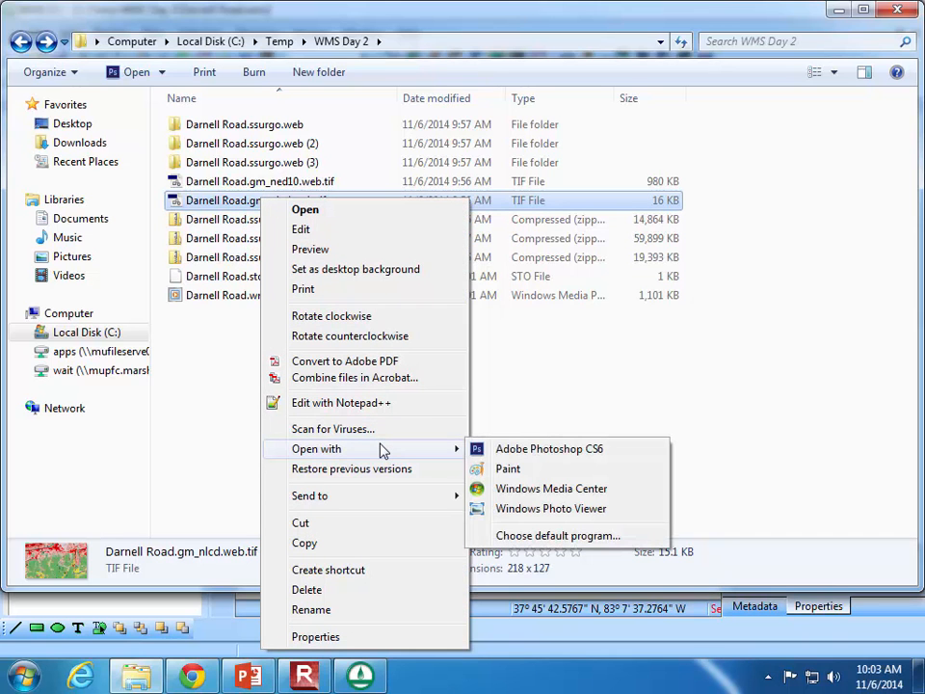
left_click(518, 469)
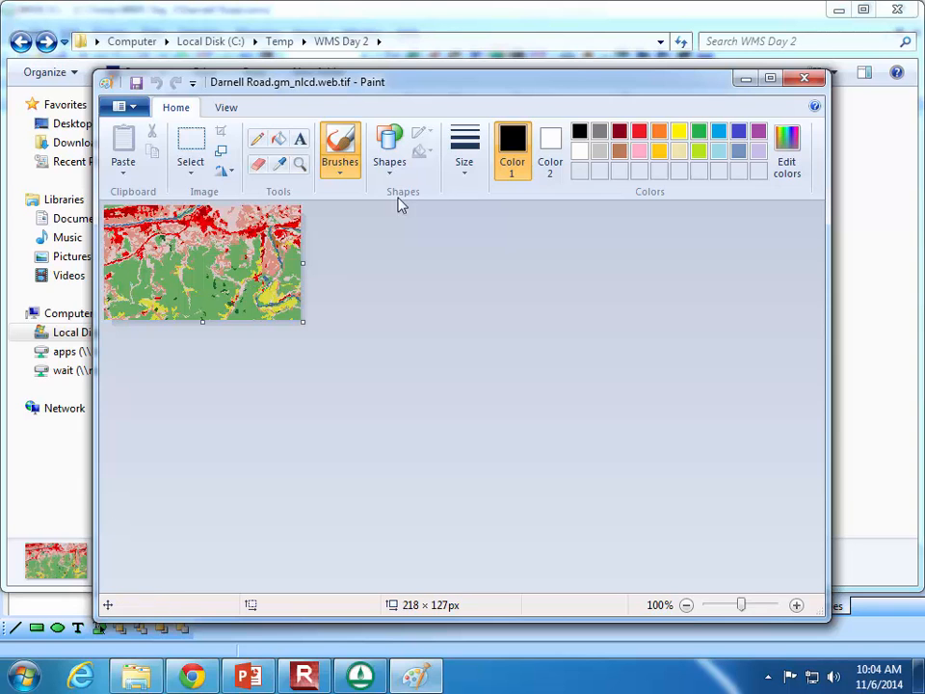
left_click(807, 81)
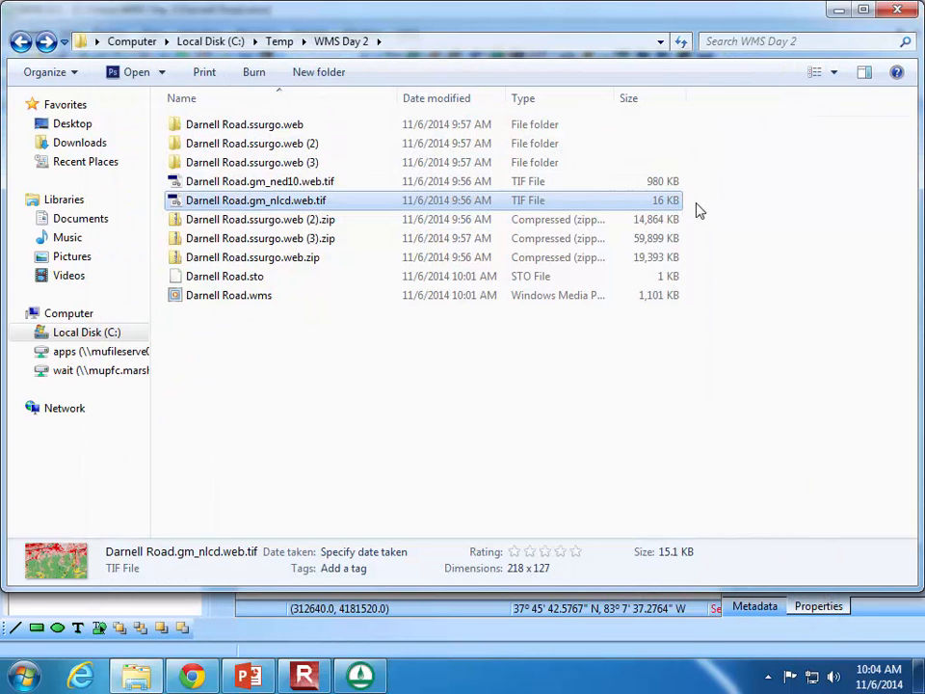
View the elevation file Darnell Road.gm_ned10.web.tif in Paint and close it.
left_click(333, 185)
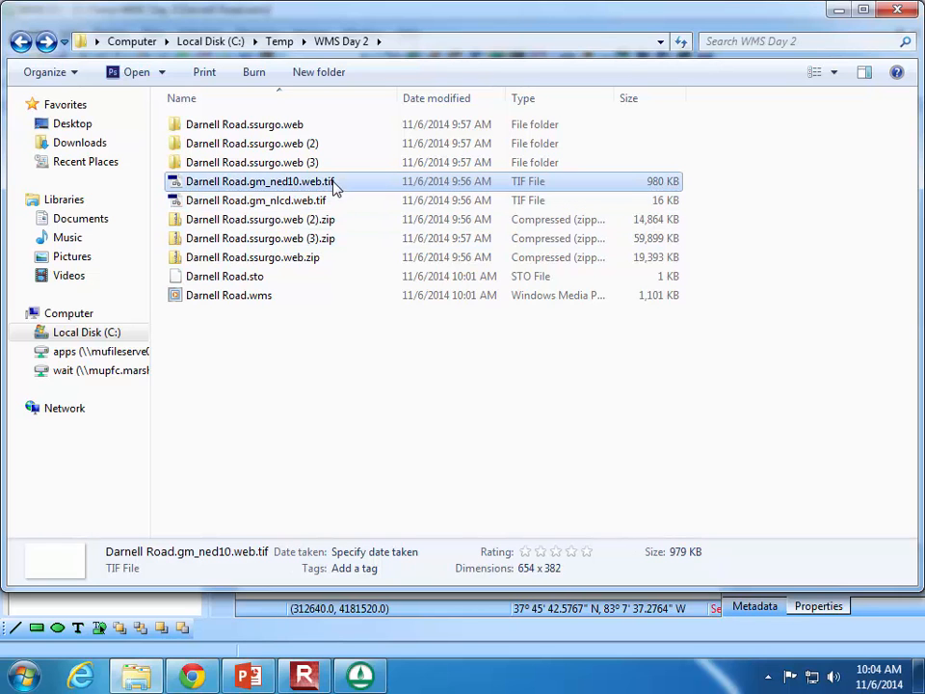
right_click(338, 182)
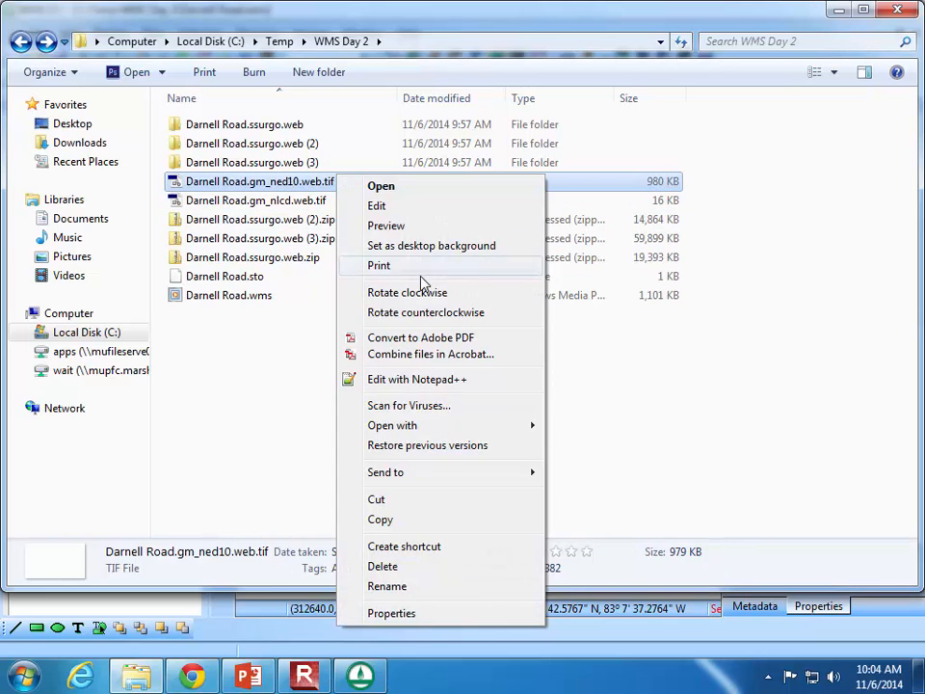
mouse_move(528, 423)
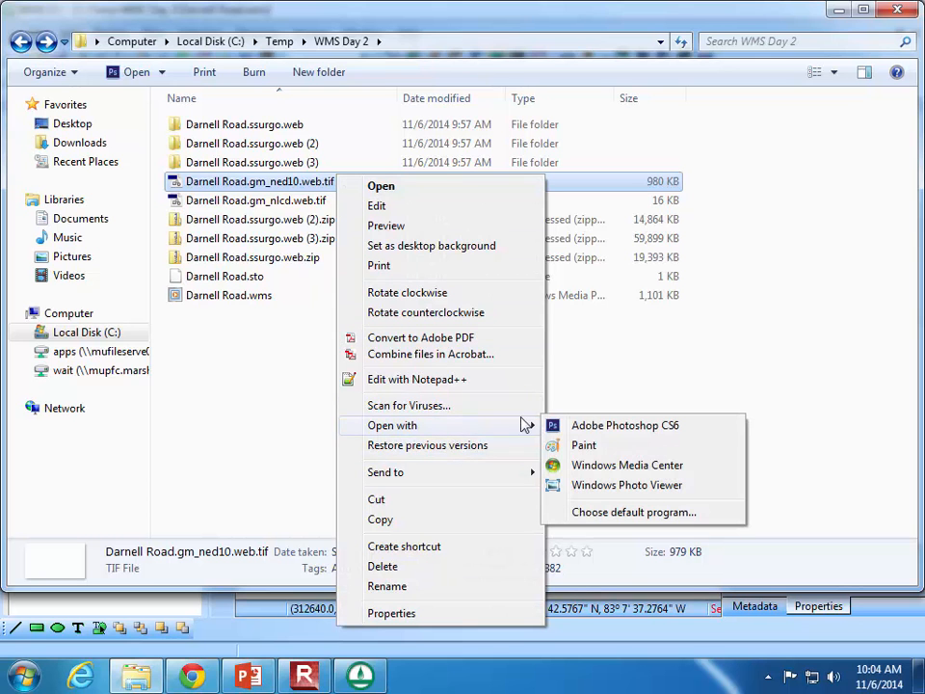
left_click(613, 444)
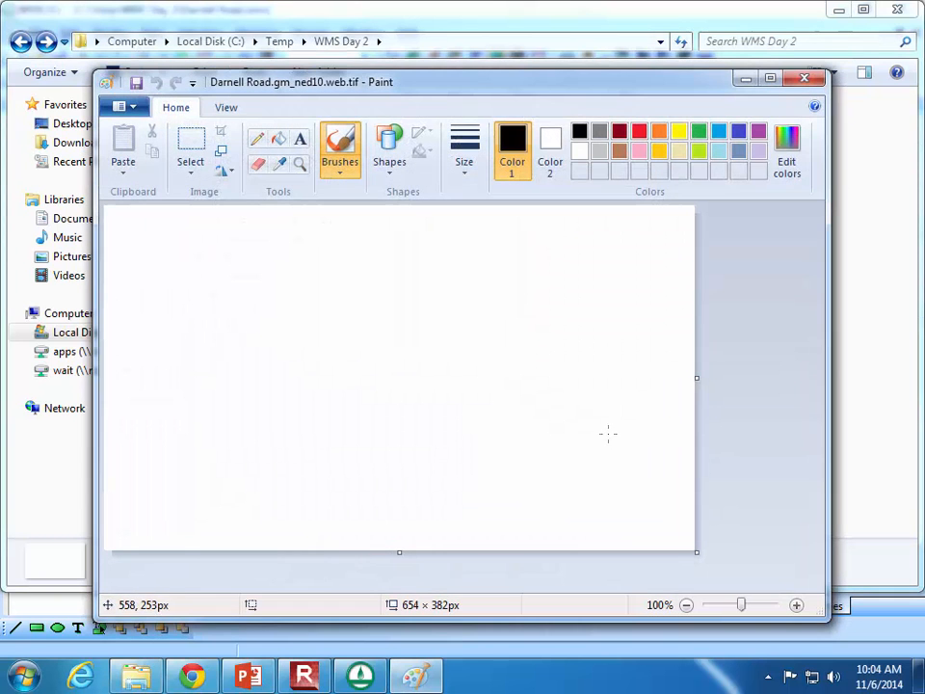
left_click(812, 81)
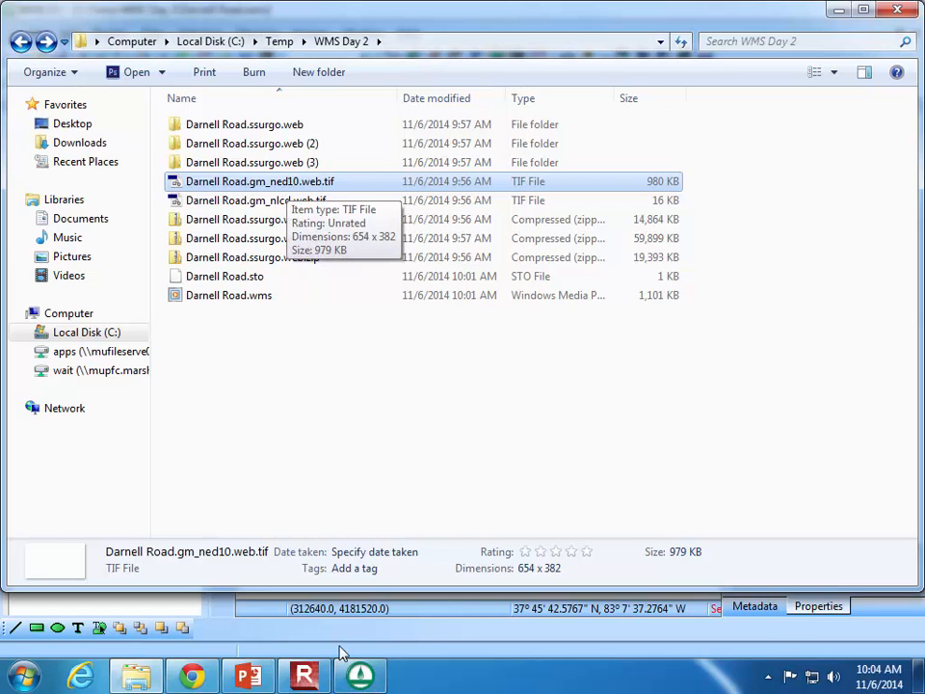
Switch to WMS, hide the soilmu_a_wv011.shp layer and frame the display on the terrain data.
left_click(366, 682)
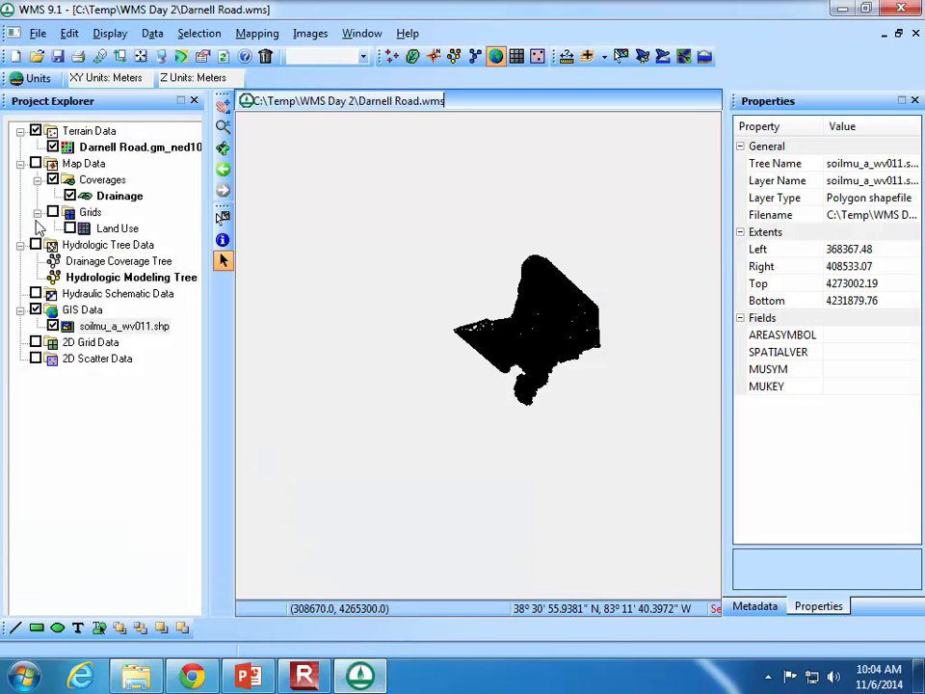
left_click(52, 325)
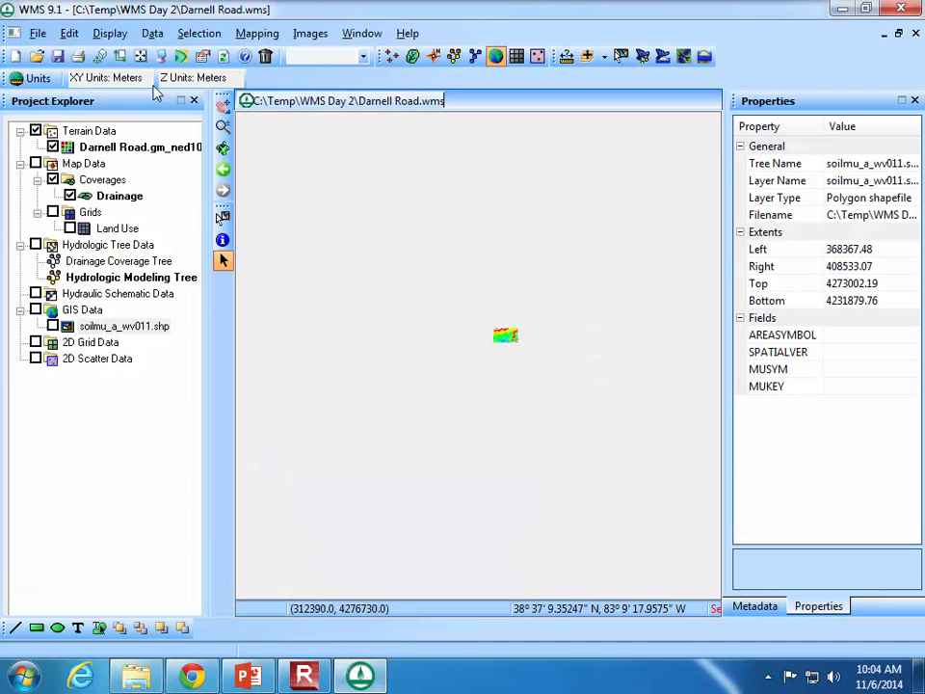
left_click(140, 57)
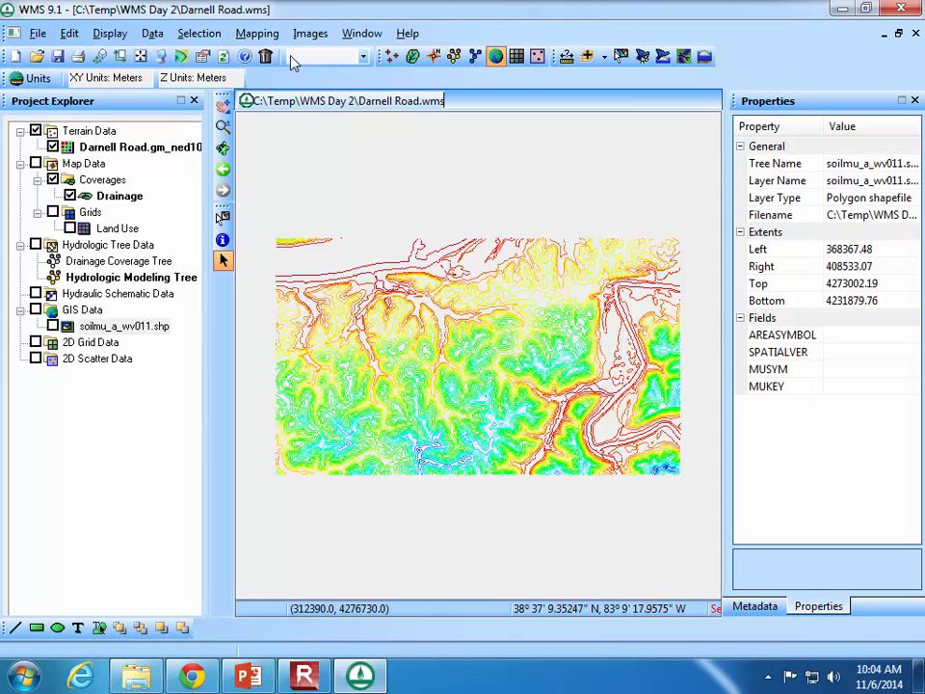
Activate the Terrain Data module and look over its DEM commands without running any.
left_click(412, 57)
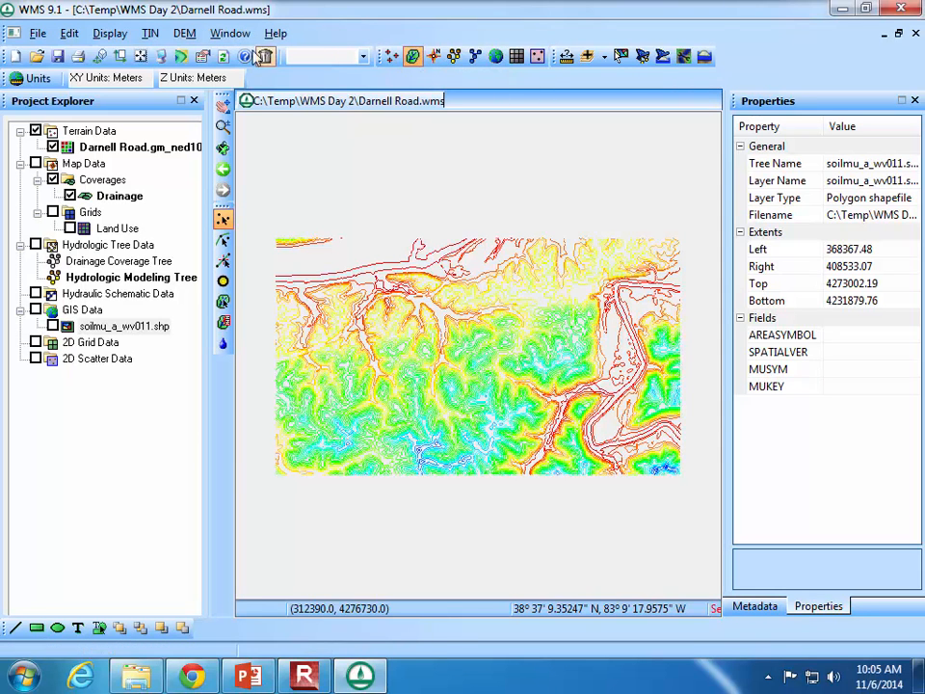
left_click(185, 34)
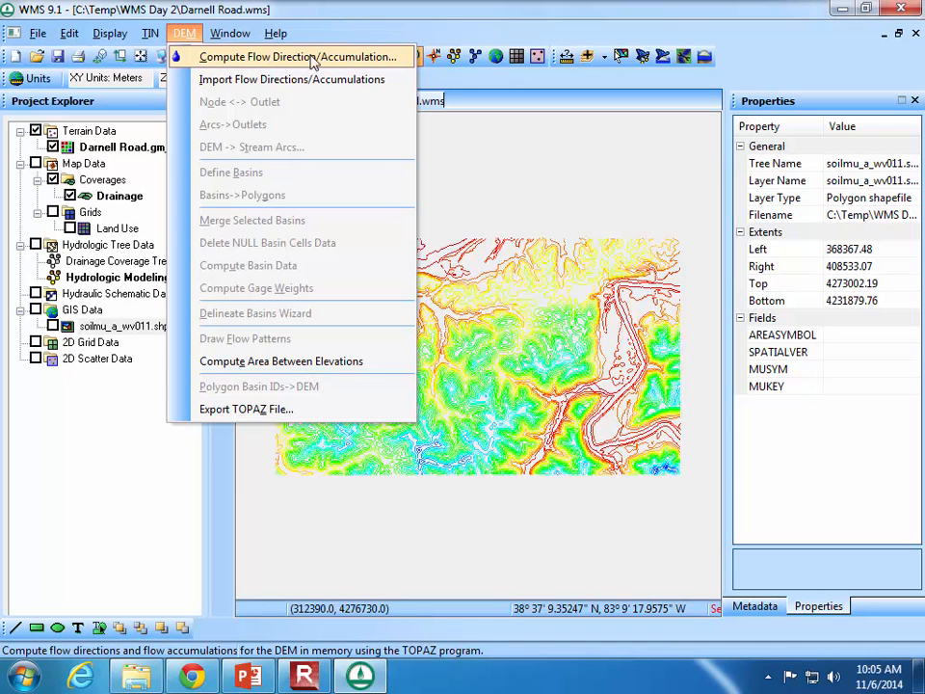
left_click(412, 33)
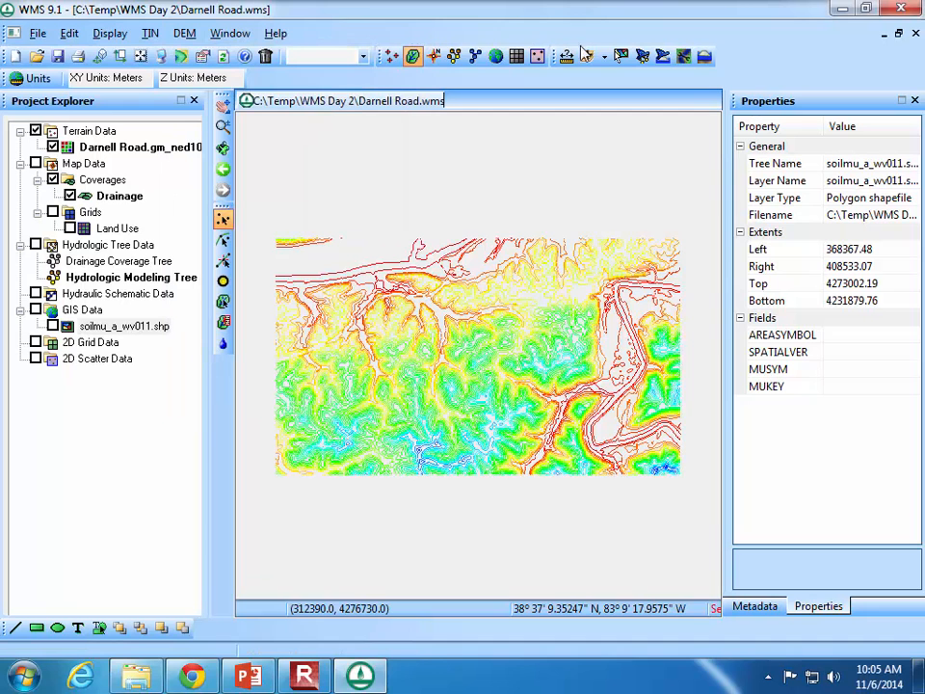
Compute the TOPAZ flow directions and accumulations in the hydrologic modeling wizard, writing files to a temp directory, and read in the solution.
left_click(644, 57)
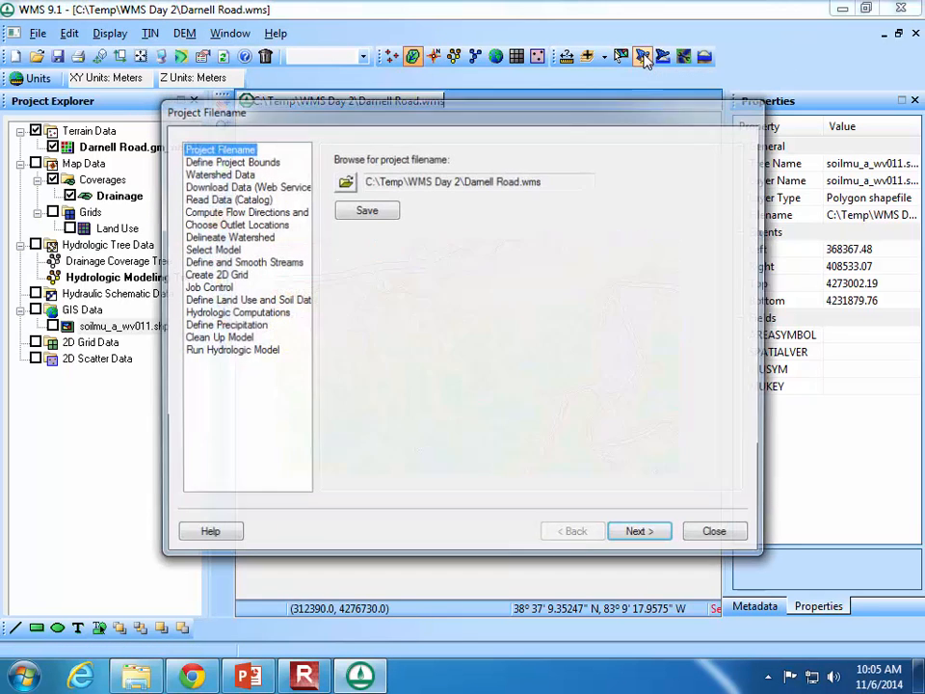
left_click(232, 175)
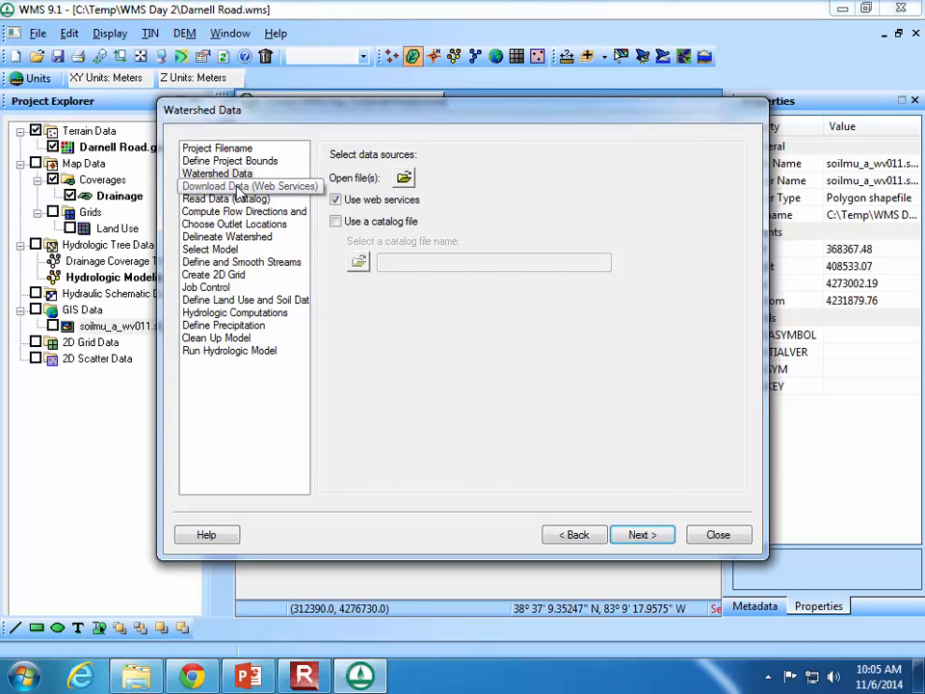
left_click(241, 187)
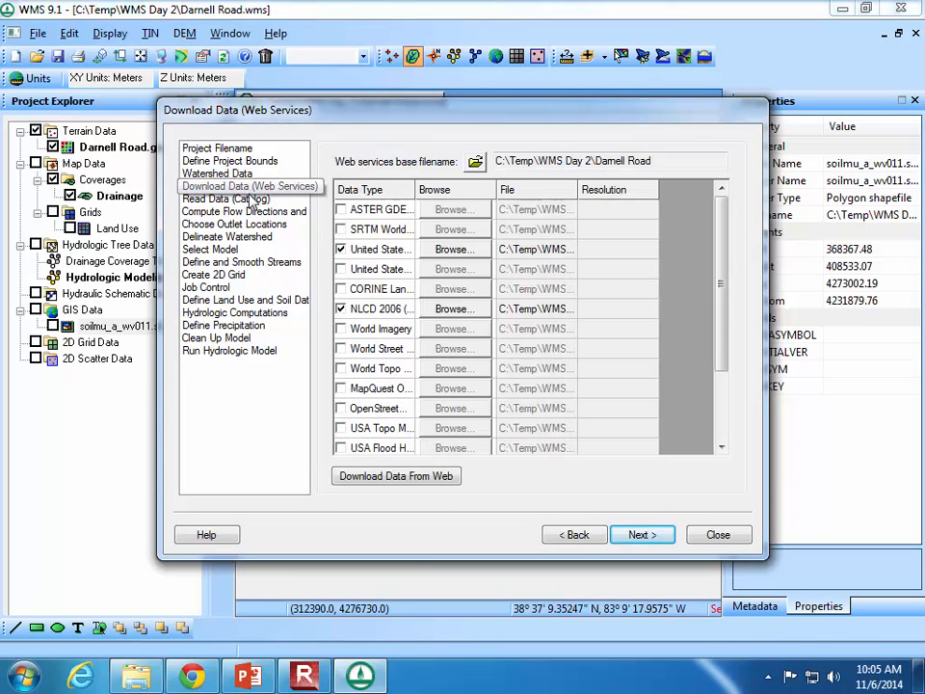
left_click(243, 200)
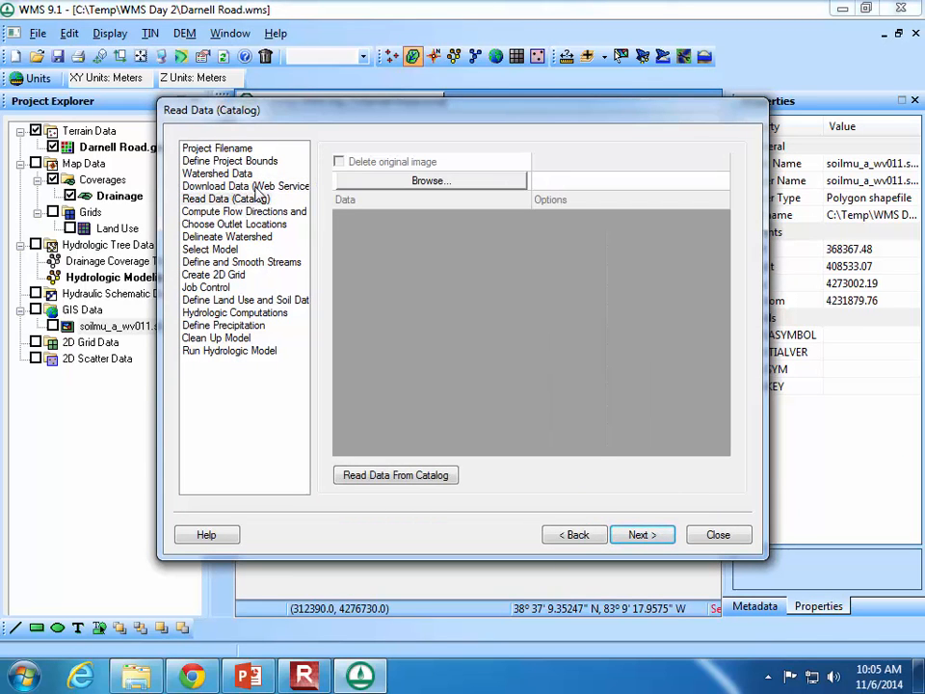
left_click(241, 187)
left_click(255, 199)
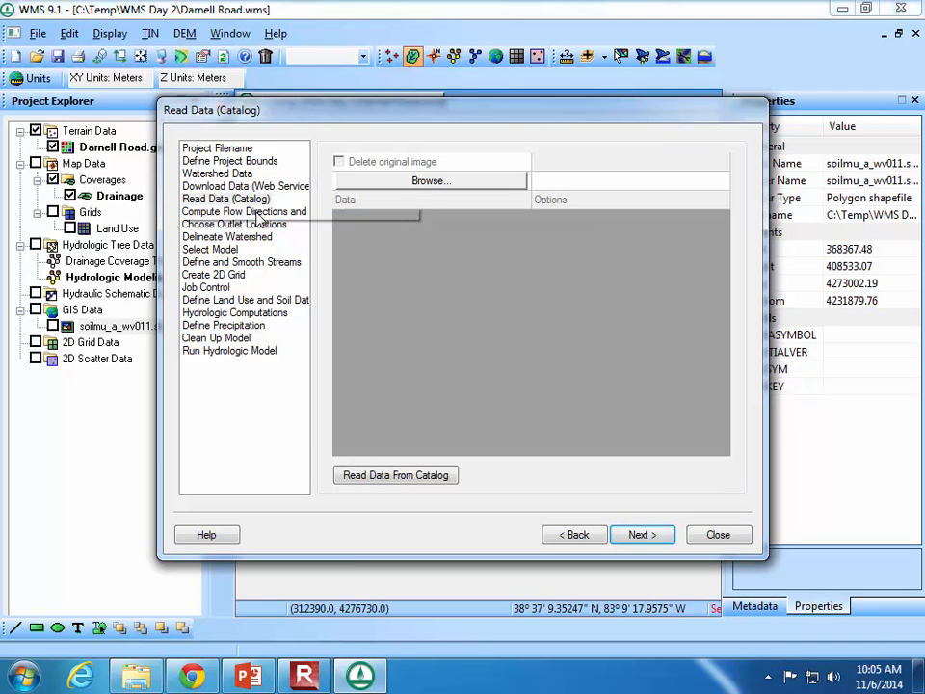
left_click(246, 211)
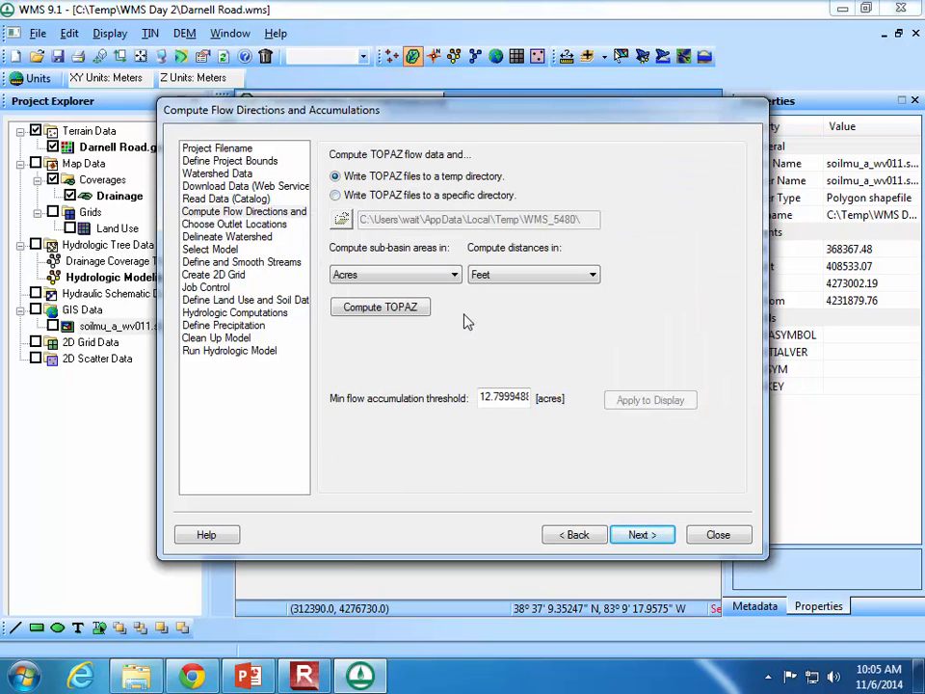
left_click(389, 310)
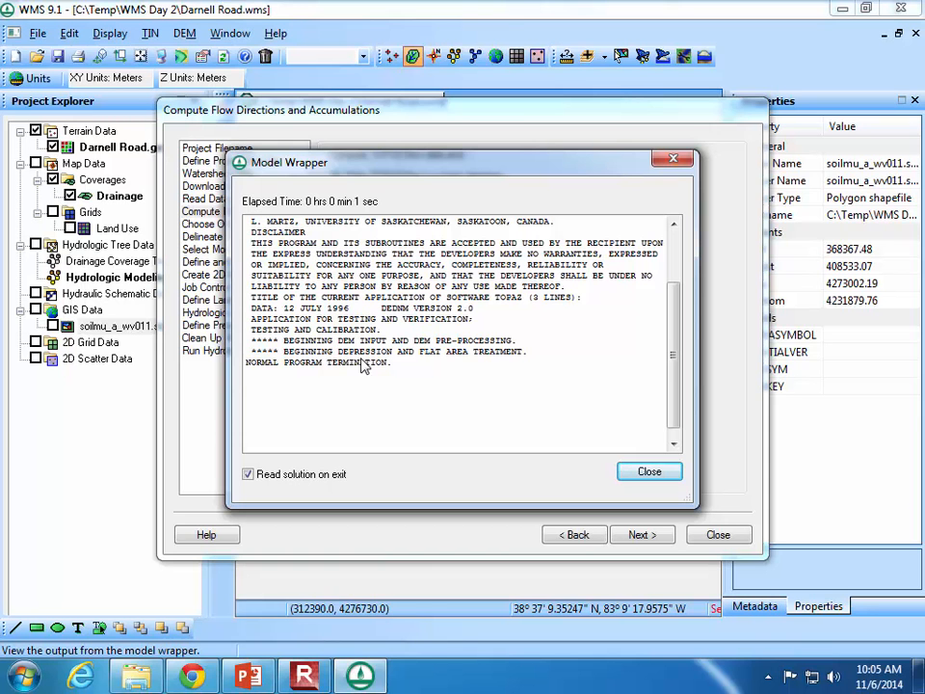
left_click(648, 472)
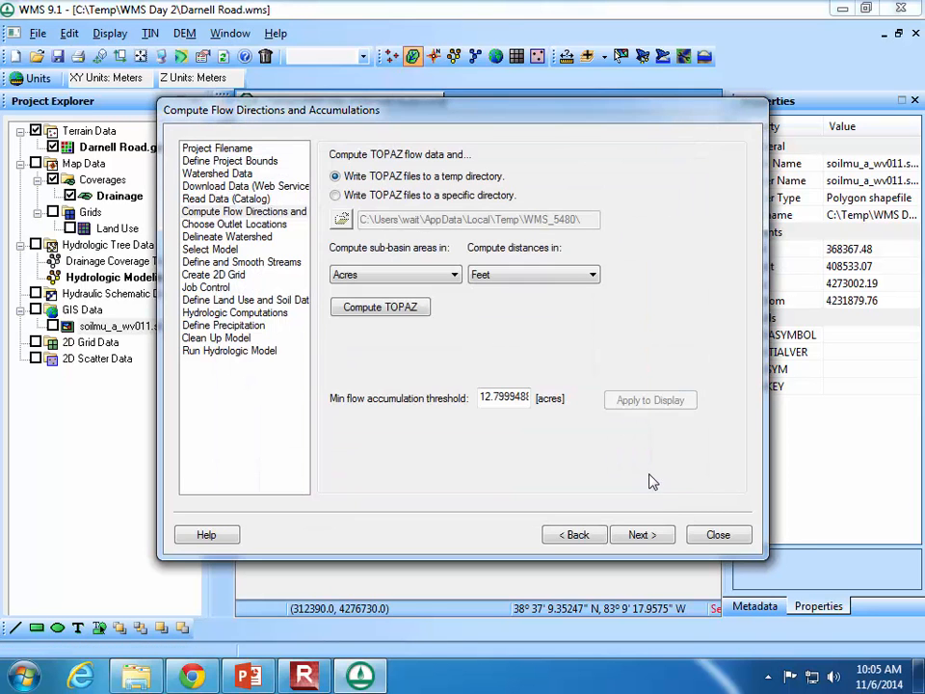
left_click(716, 535)
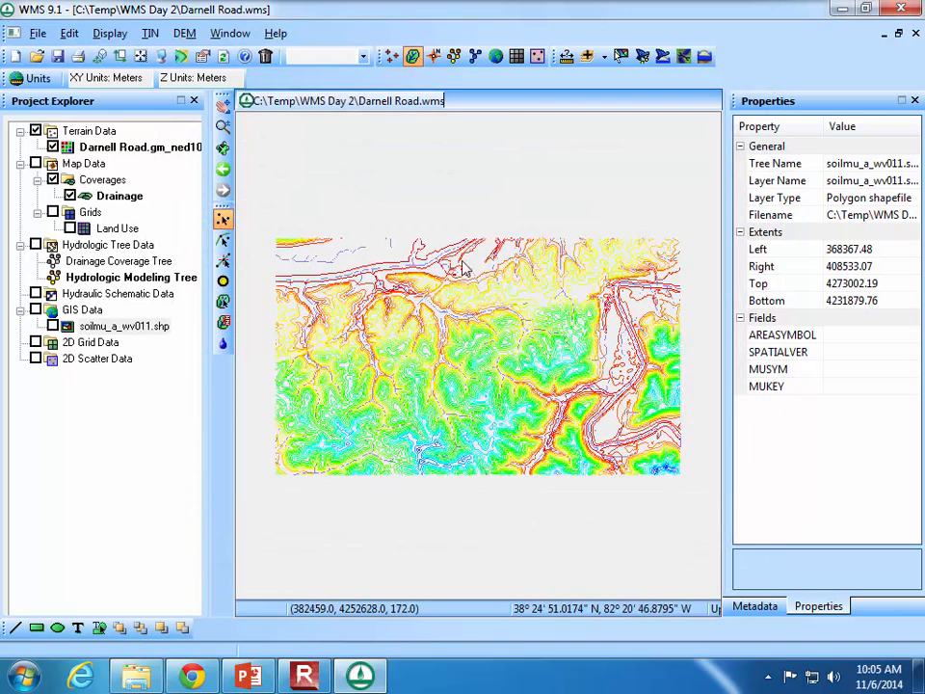
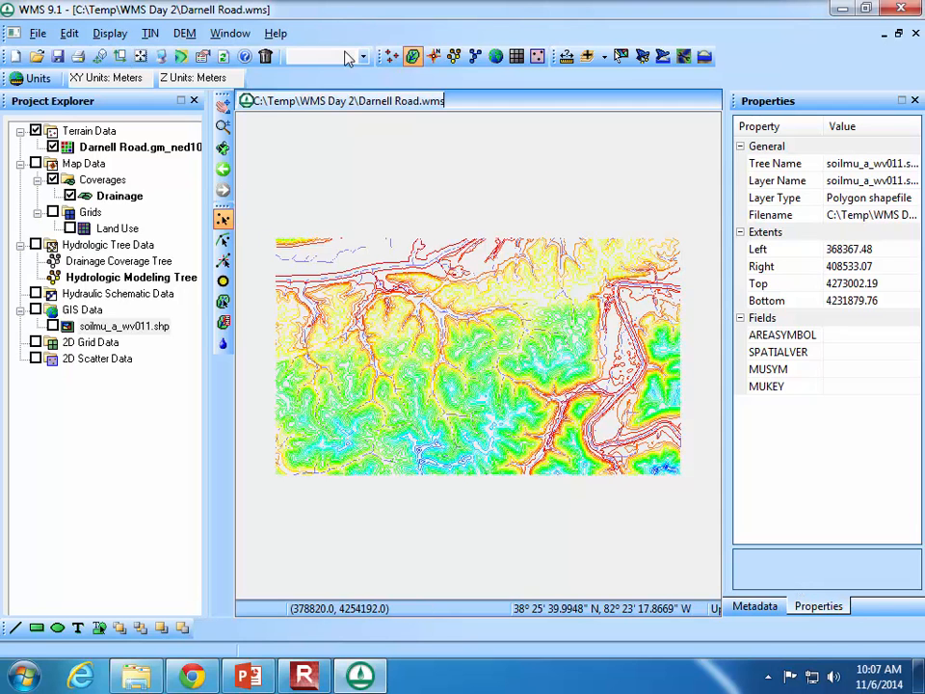
Set the DEM's minimum accumulation for display to 15 acres.
left_click(222, 126)
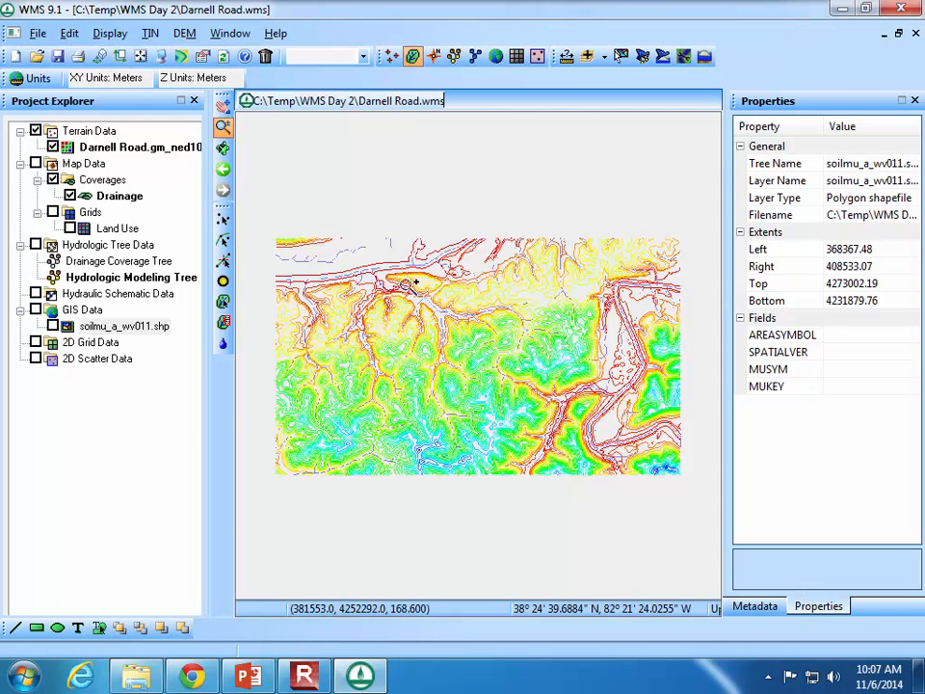
left_click(408, 281)
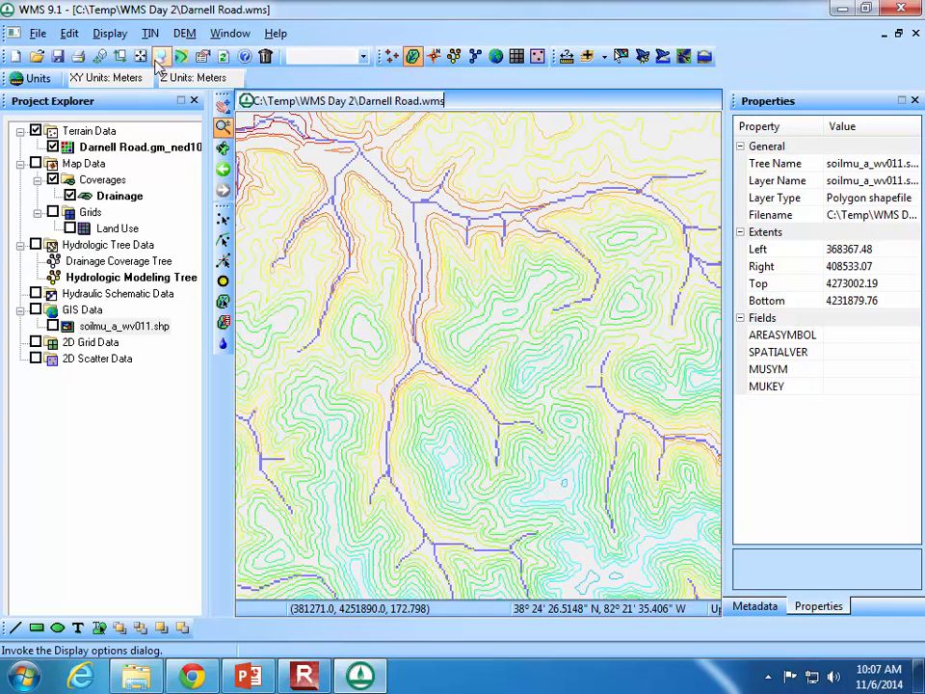
left_click(162, 56)
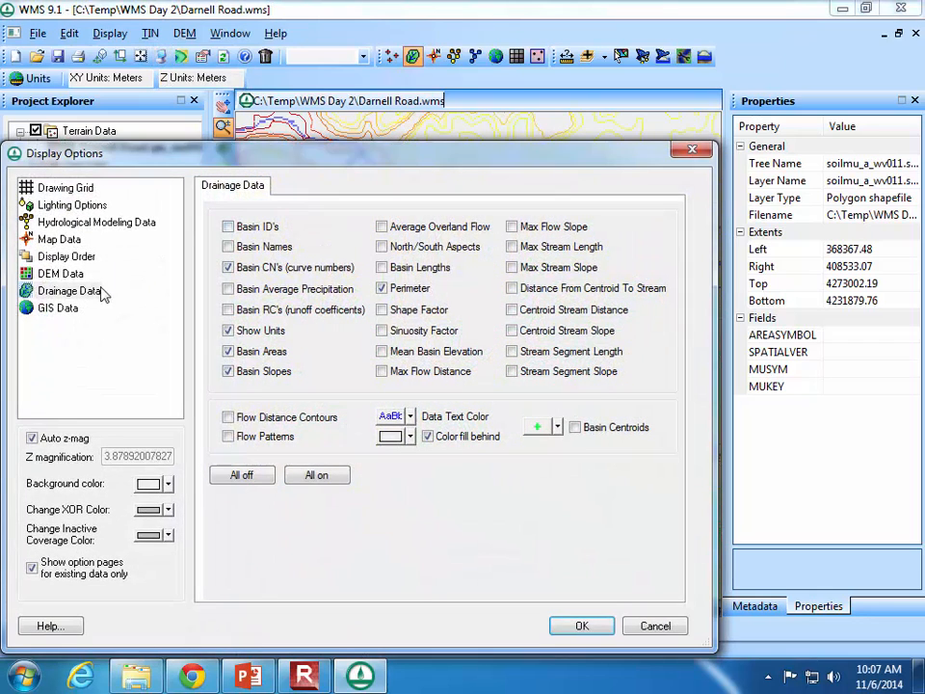
left_click(65, 273)
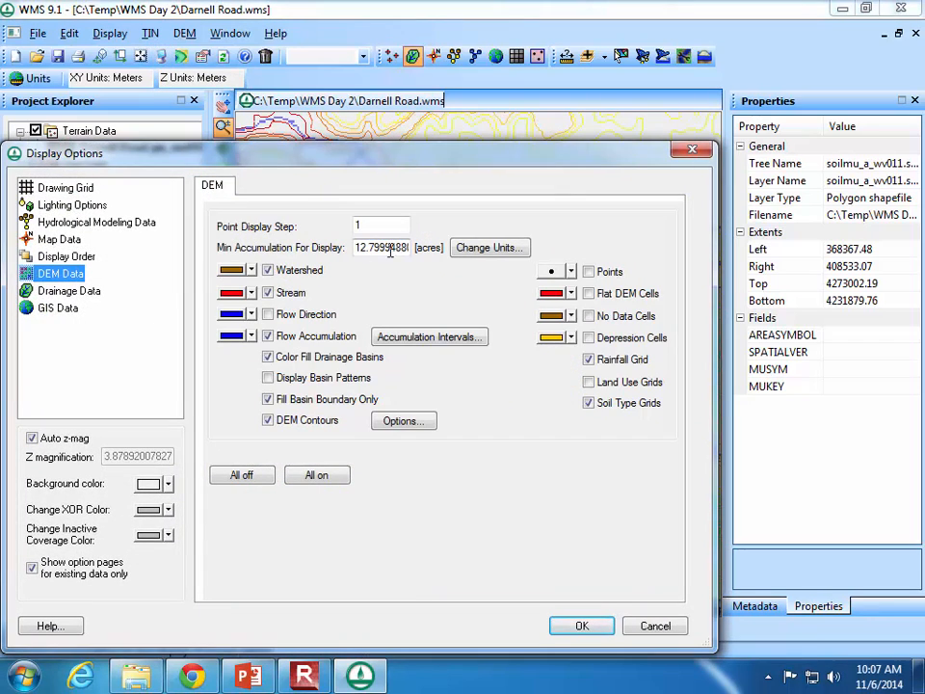
left_click(356, 247)
left_click_drag(356, 248, 511, 258)
type("15")
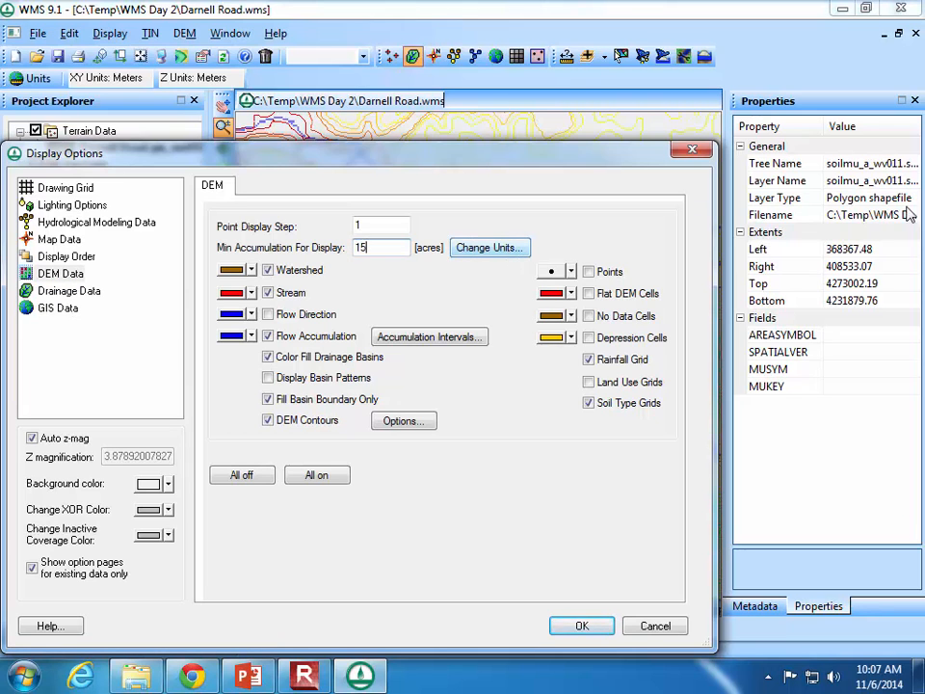
left_click(581, 626)
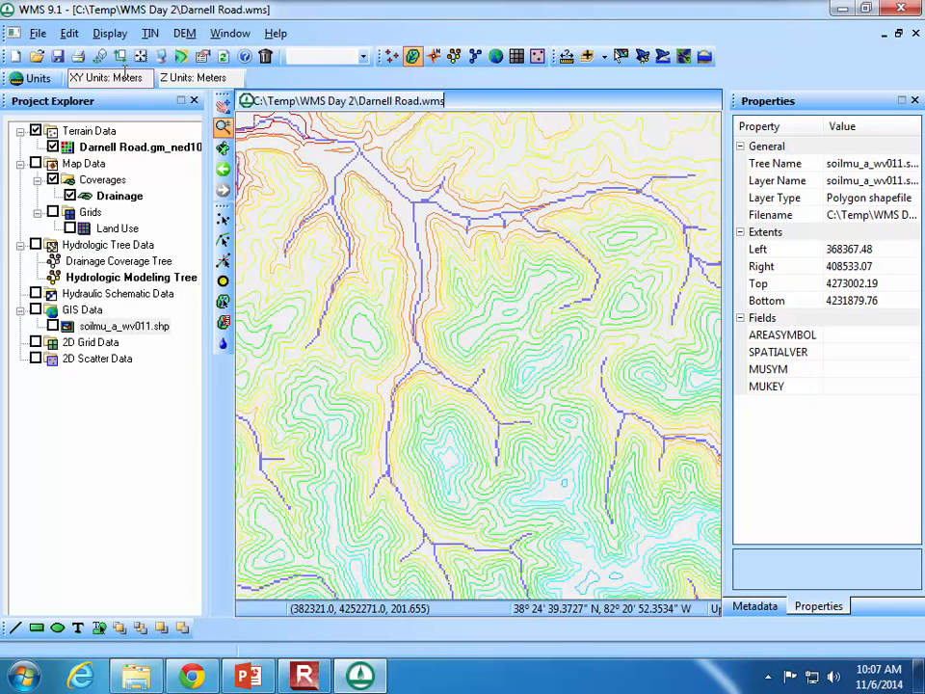
Frame the whole terrain and add the World Street Map online map as a background.
left_click(158, 56)
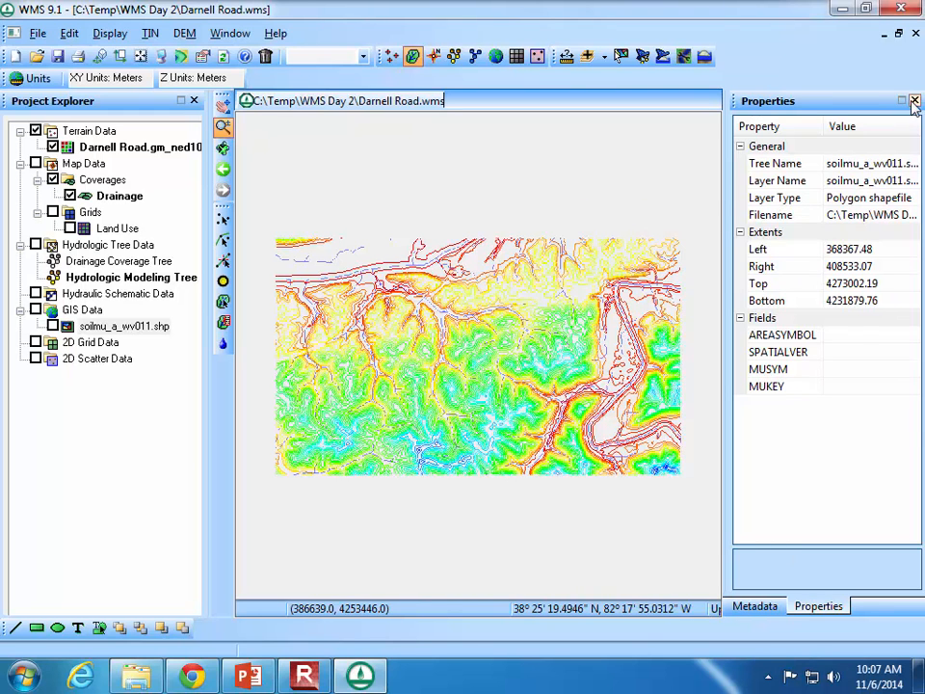
left_click(755, 606)
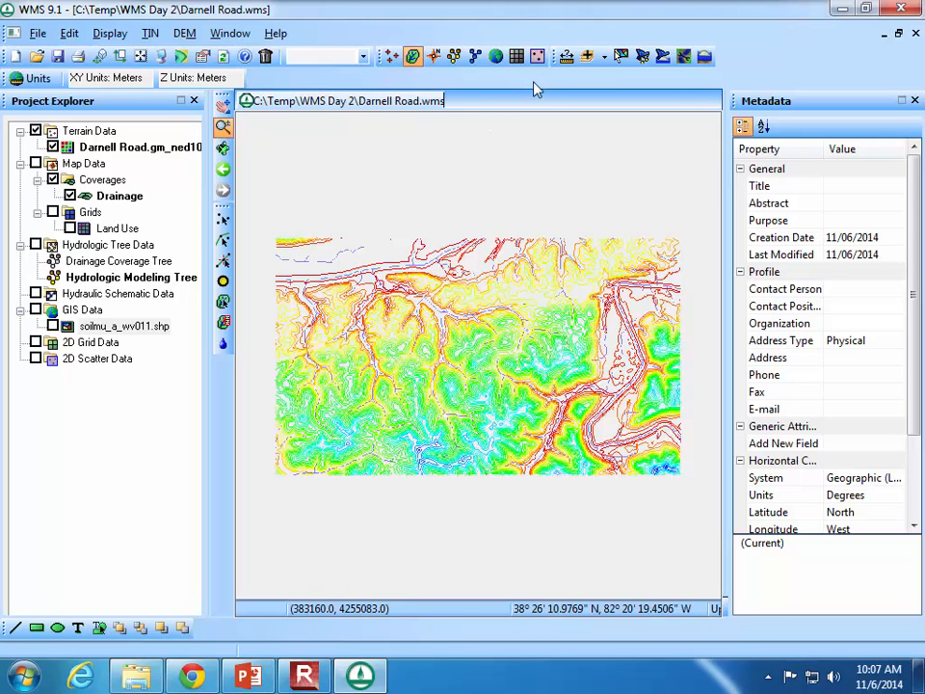
left_click(604, 58)
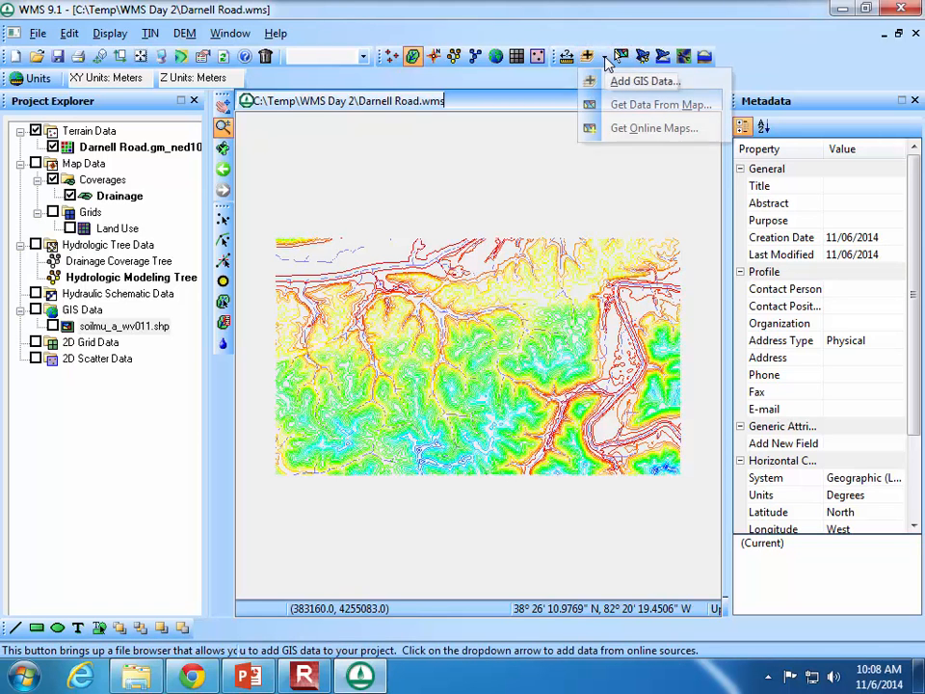
left_click(624, 135)
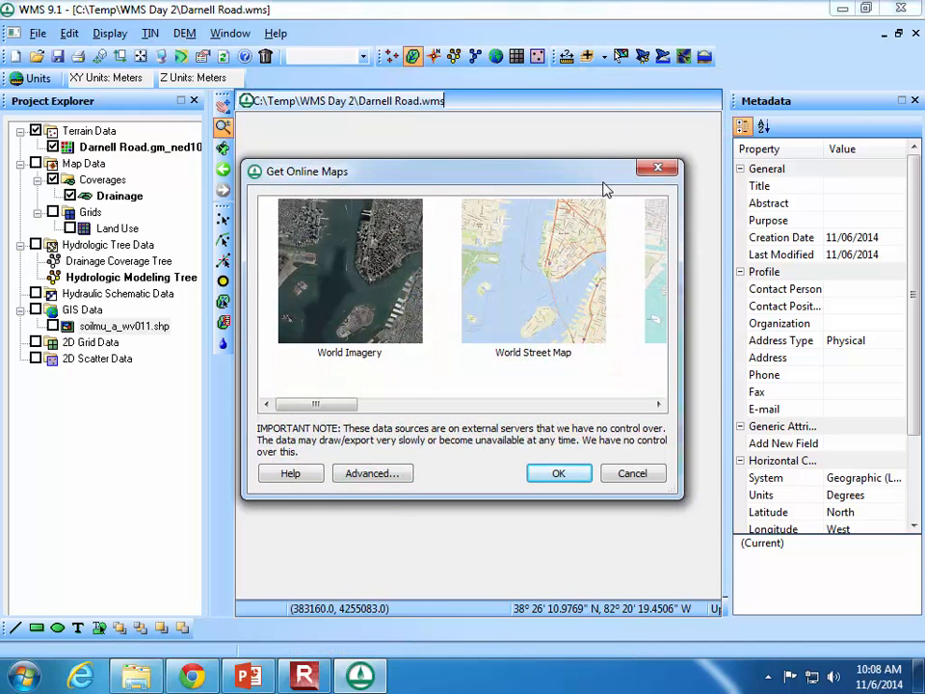
left_click(533, 305)
left_click(578, 475)
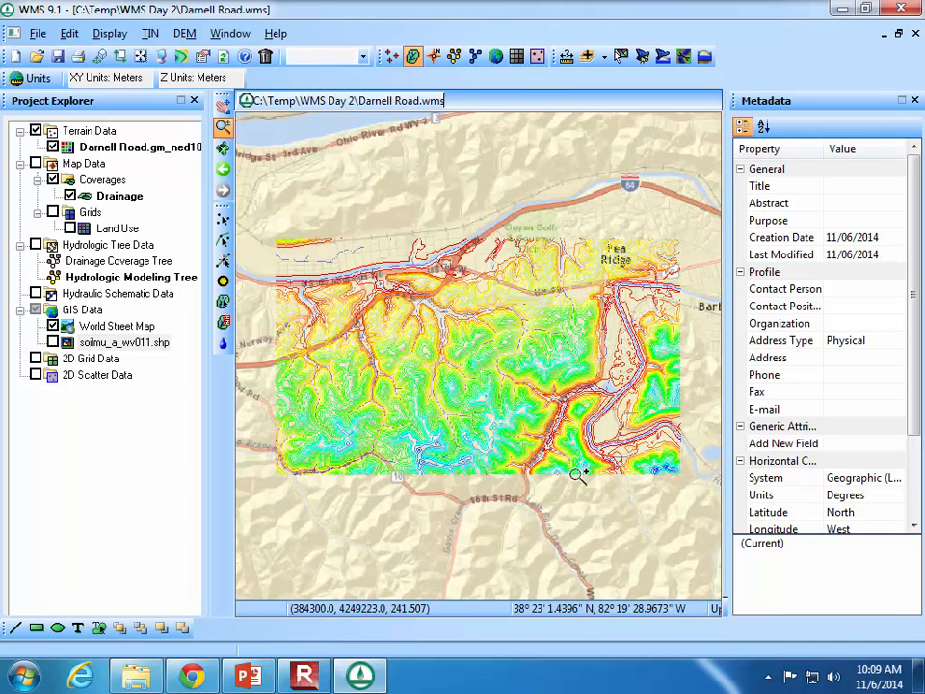
Review the DEM display options and the commands available for the soilmu_a_wv011.shp layer without changing anything.
left_click(160, 58)
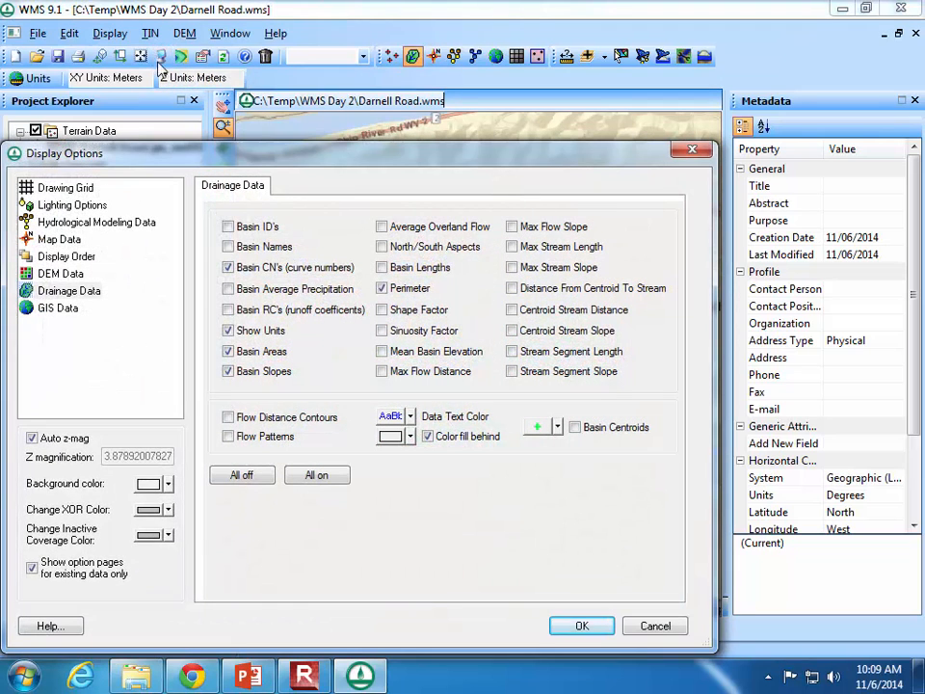
left_click(70, 275)
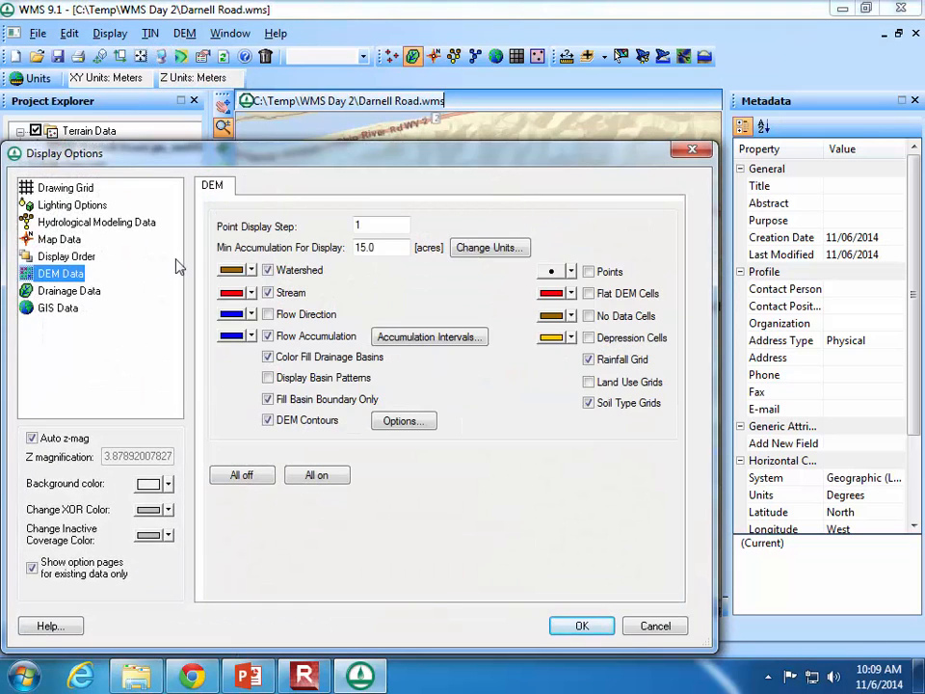
left_click_drag(453, 153, 482, 152)
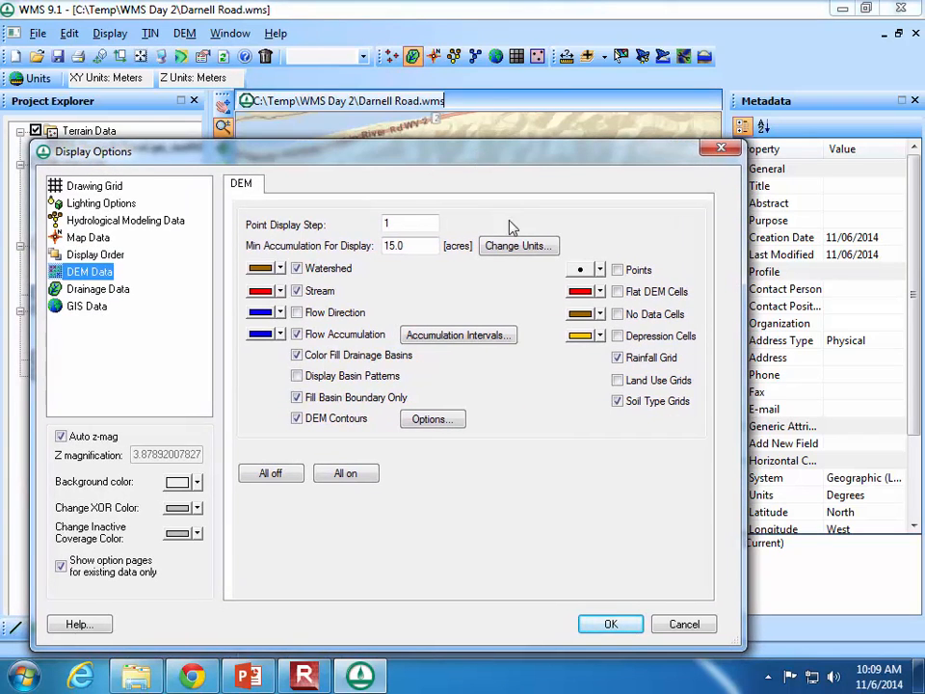
left_click(681, 626)
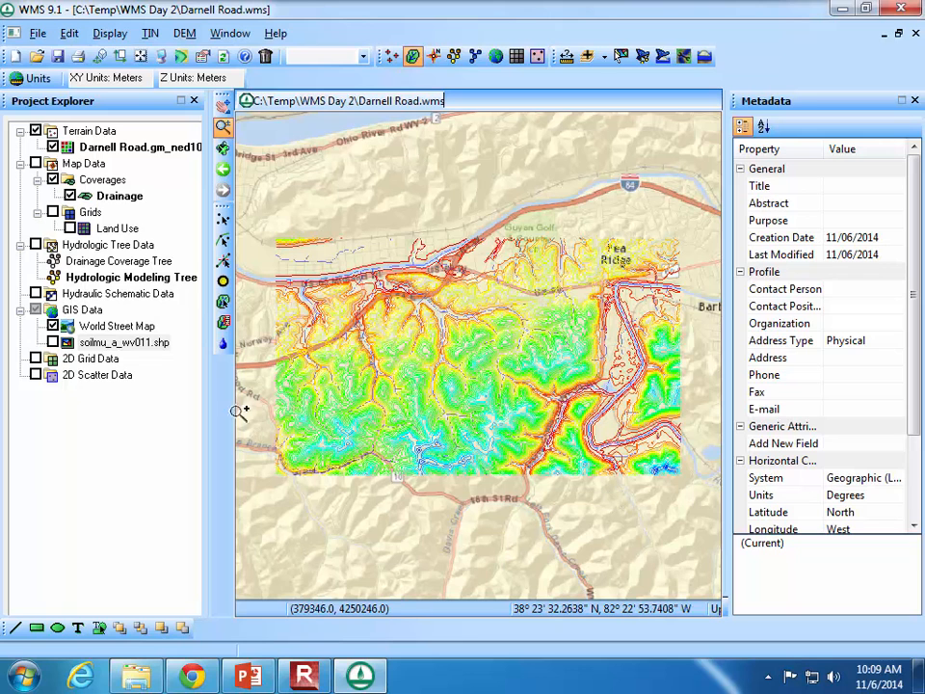
right_click(116, 344)
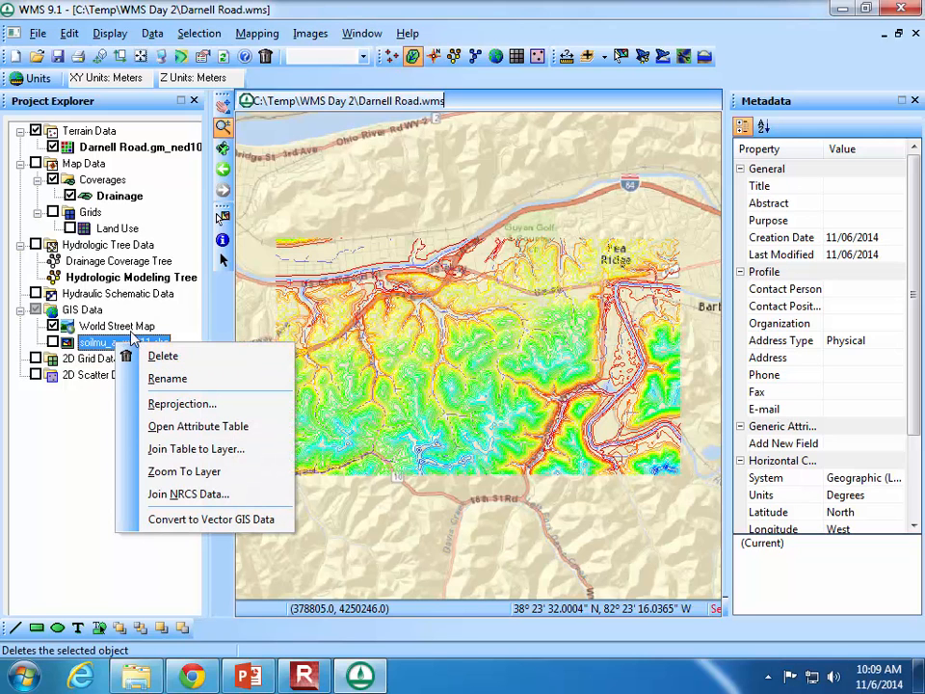
left_click(68, 506)
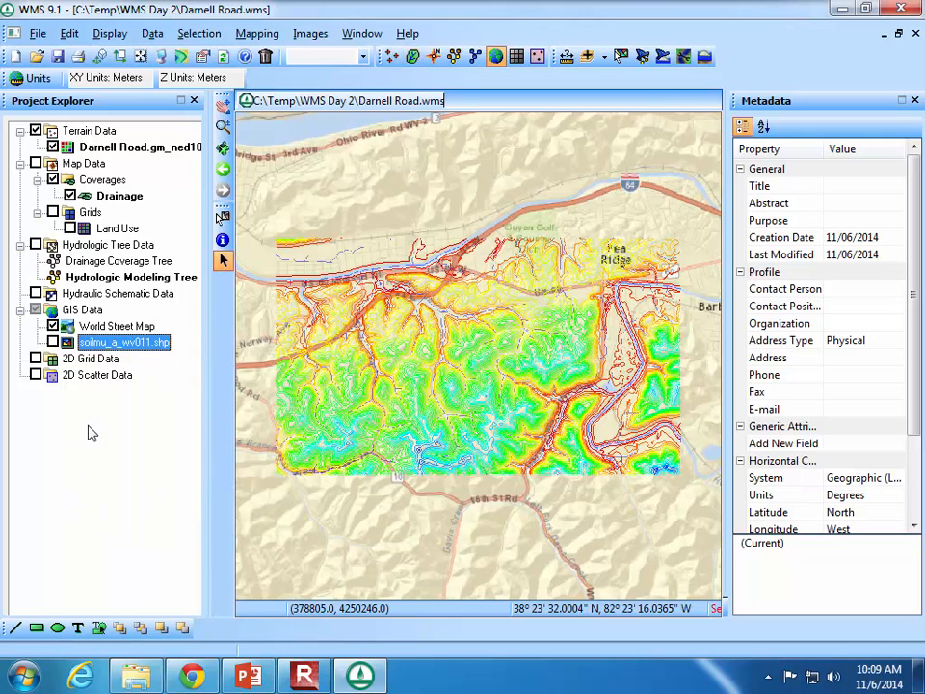
Check the unit choices in the DEM display options, keeping basin areas in acres and the minimum accumulation for display at 15.
left_click(164, 58)
left_click(97, 273)
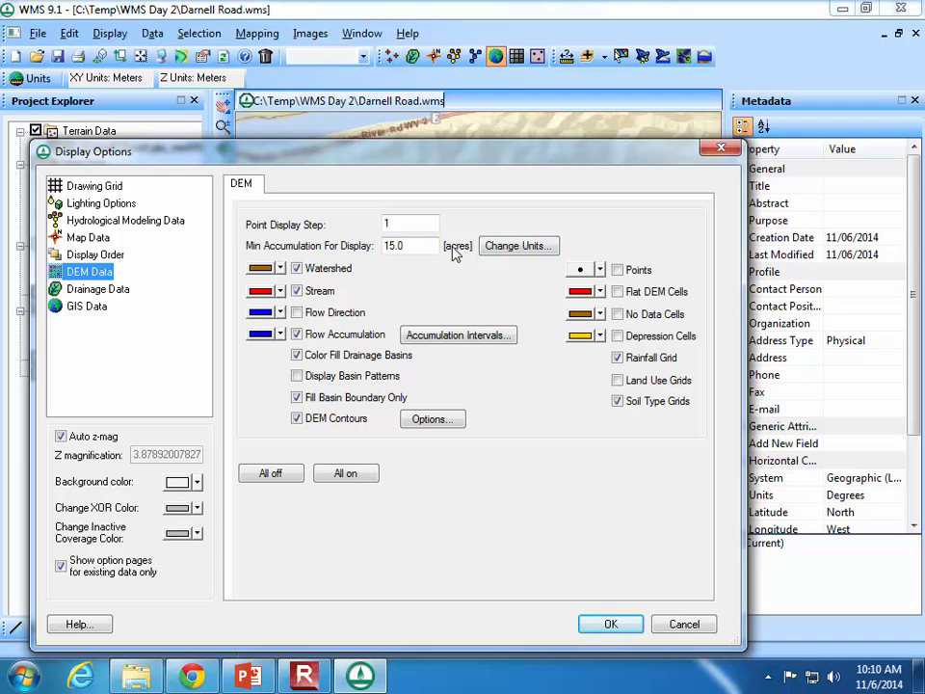
left_click(520, 248)
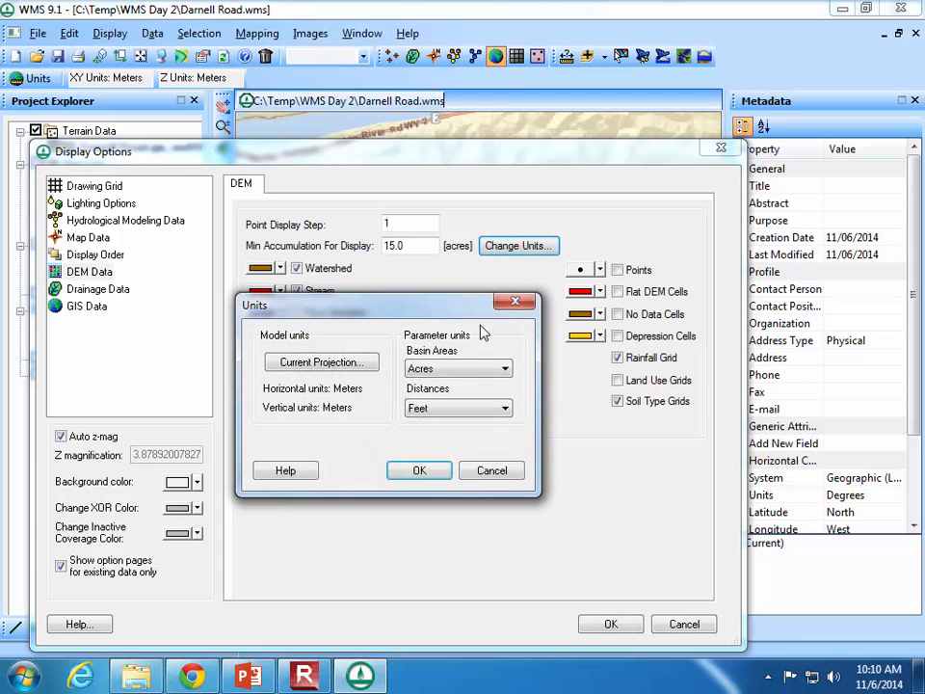
left_click(472, 369)
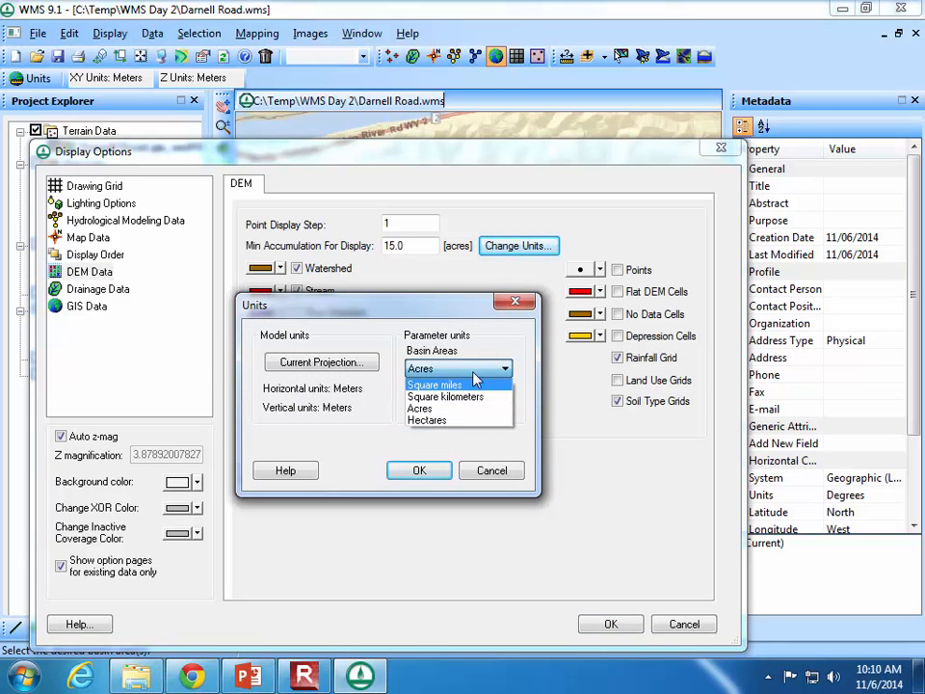
left_click(477, 374)
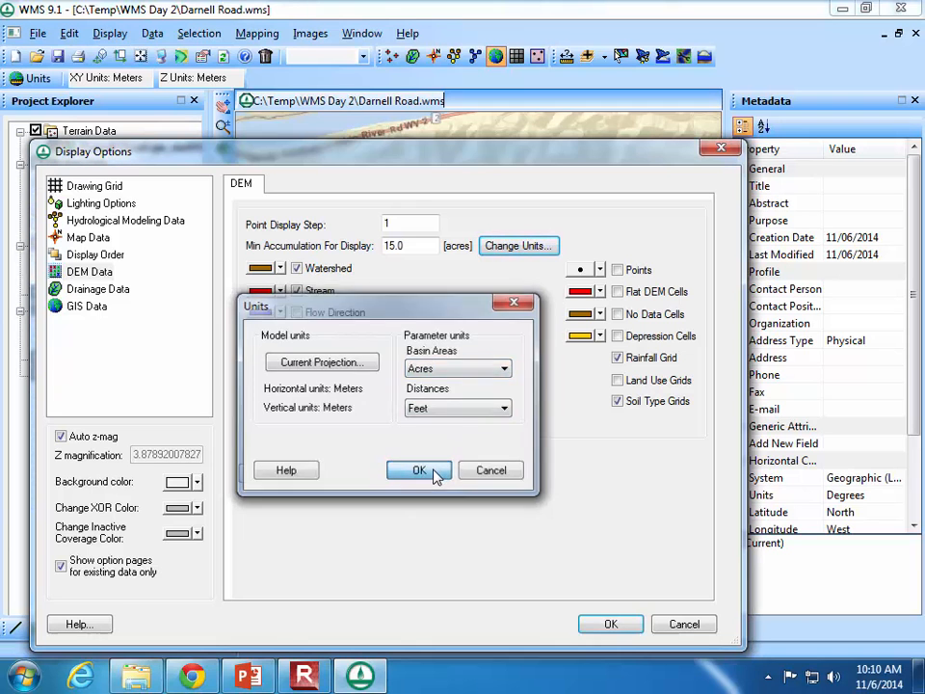
left_click(421, 471)
type("15")
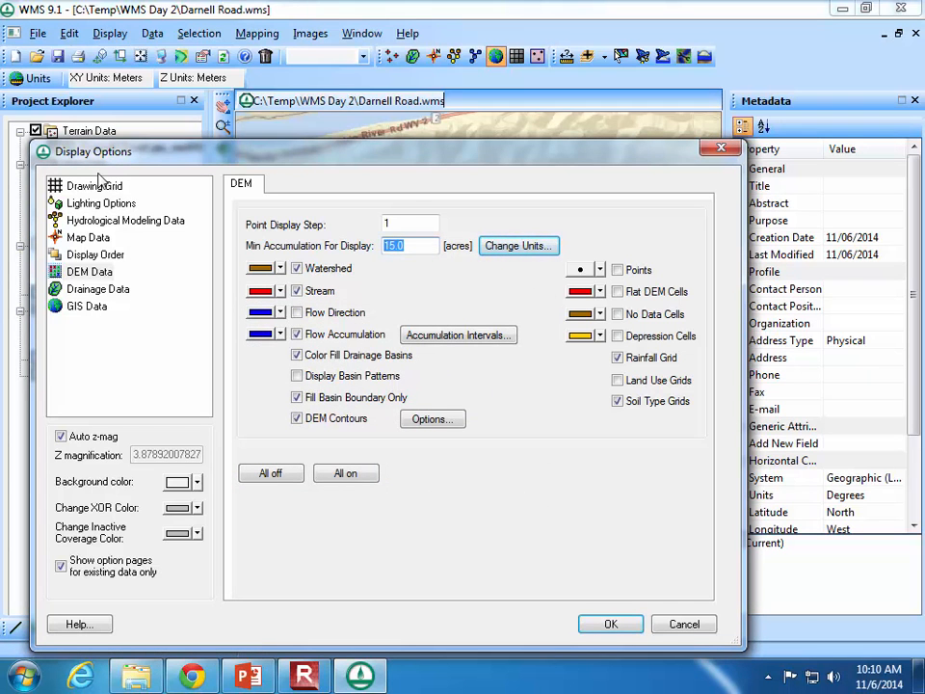
left_click(610, 623)
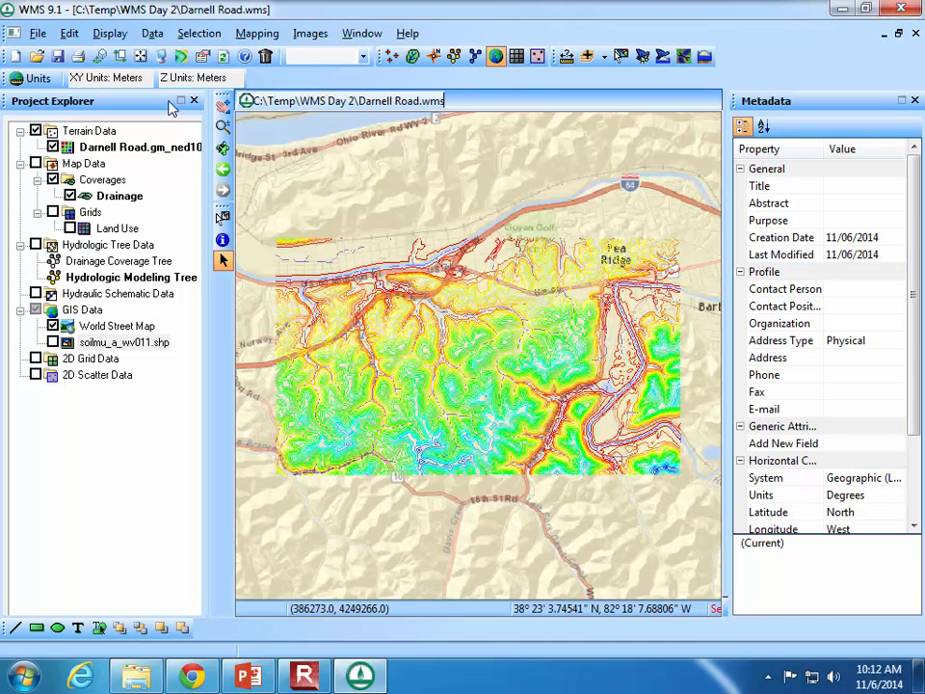
Zoom in on the stream network around Altizer Ave, US-60 and I-64 to compare it with the street map.
left_click(223, 126)
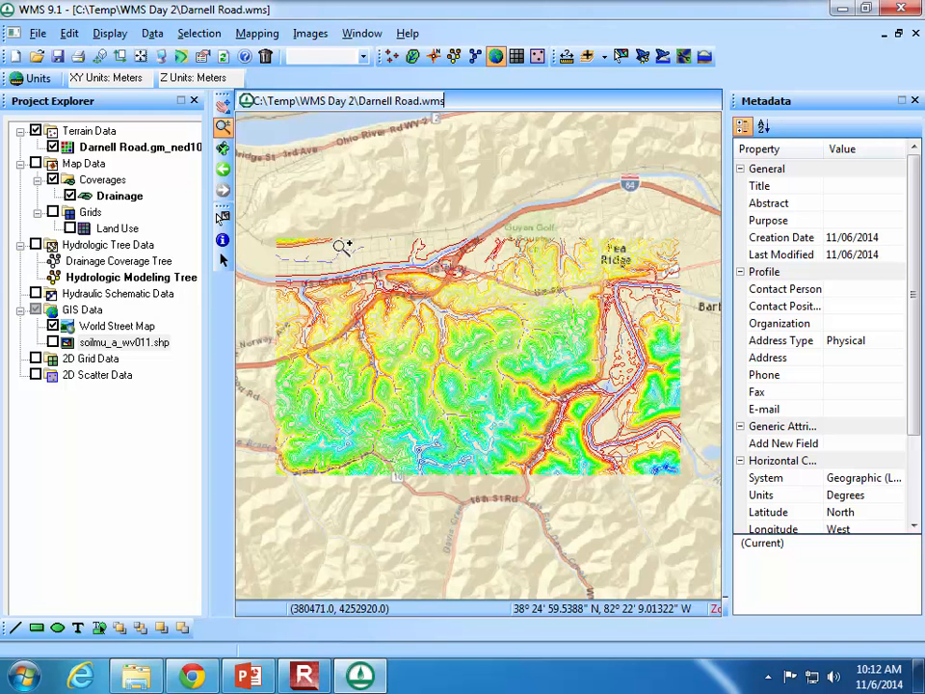
left_click_drag(344, 243, 463, 315)
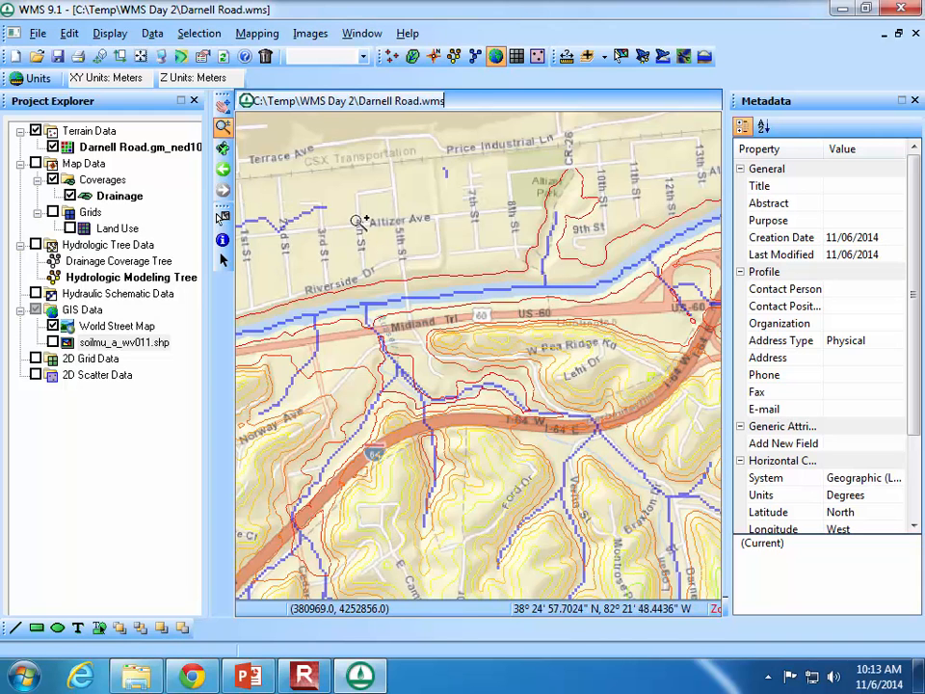
Examine the stream network around I-64, Darnell Rd and Southview Ln with the World Street Map on and off to locate the watershed outlet.
left_click_drag(468, 340, 722, 581)
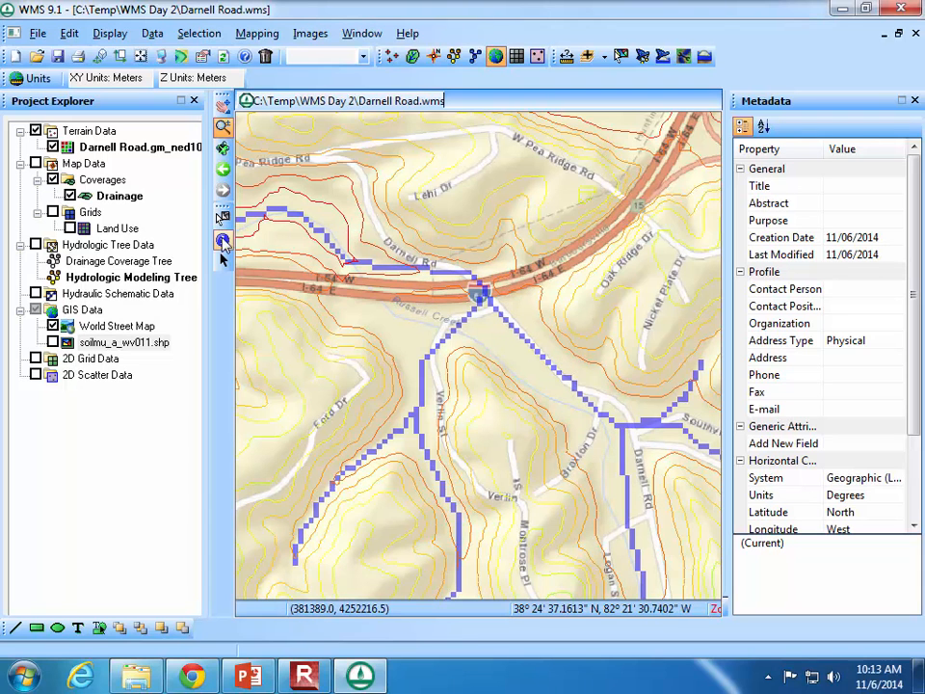
left_click(413, 57)
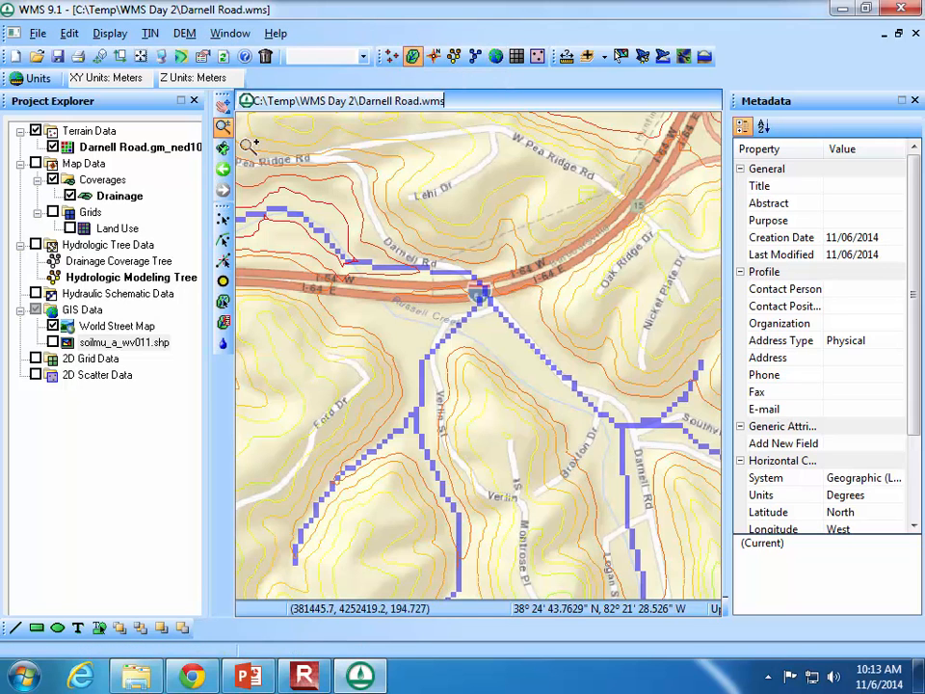
left_click(224, 282)
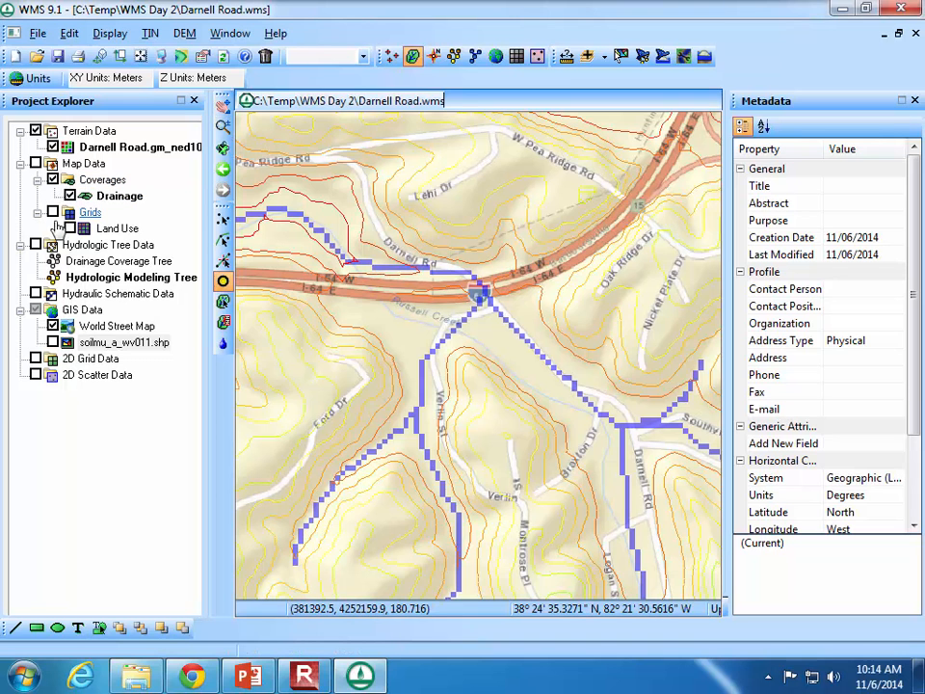
left_click(52, 325)
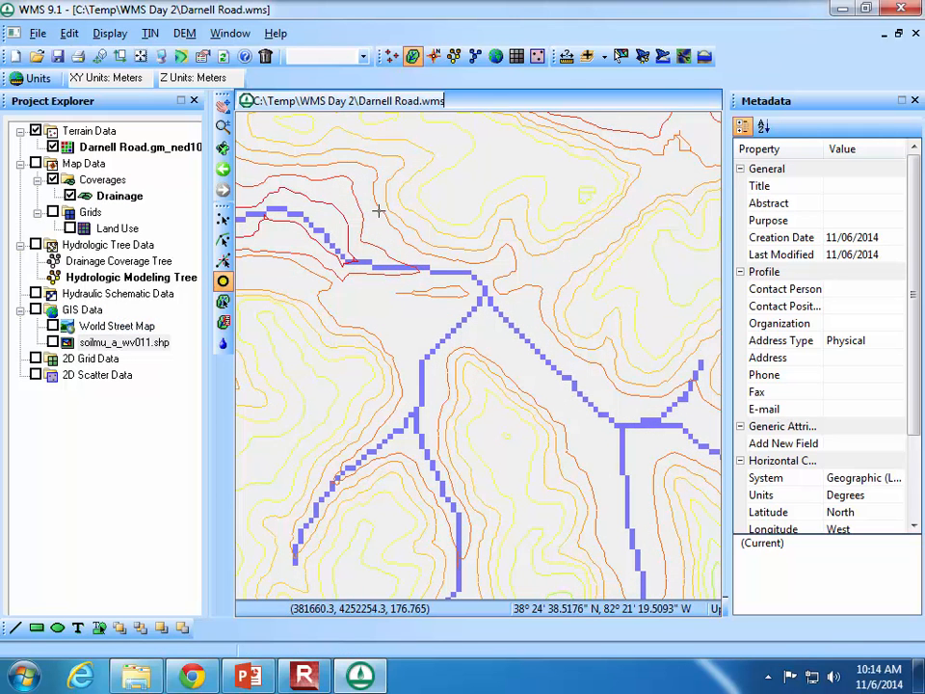
left_click(222, 126)
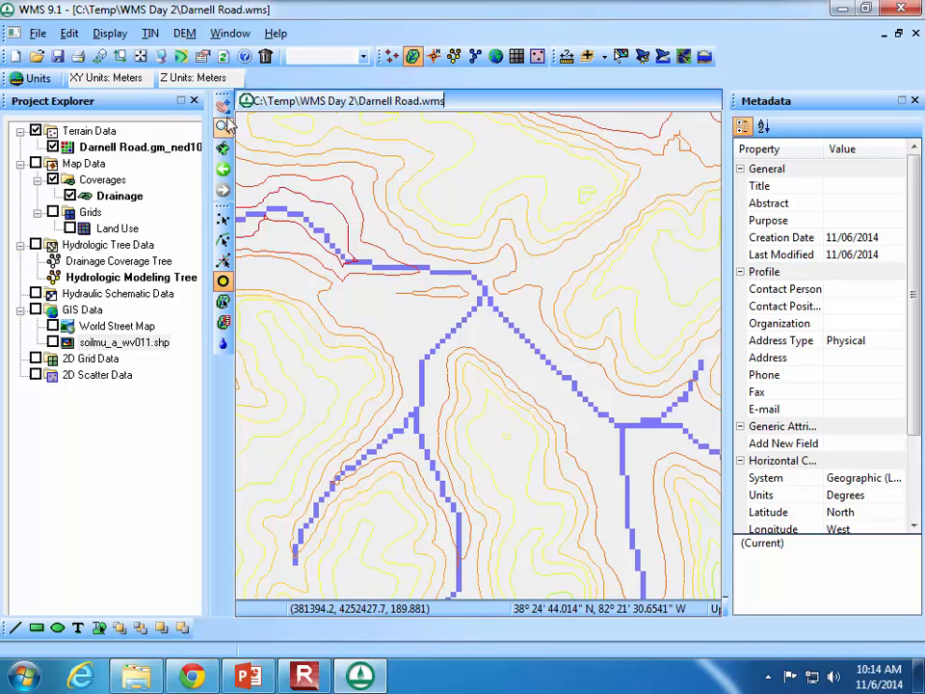
left_click(139, 58)
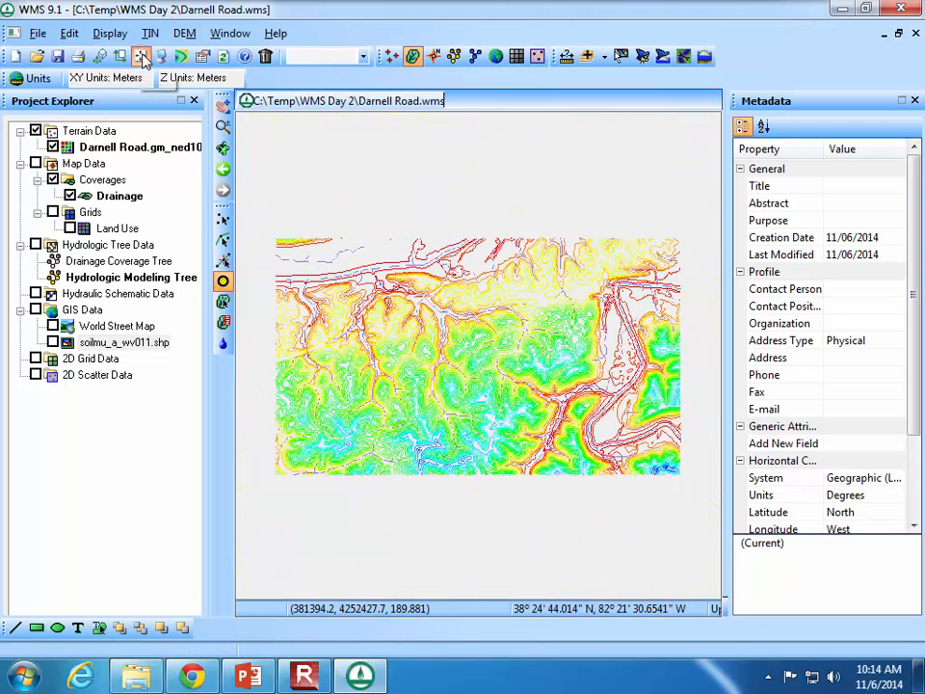
left_click(223, 126)
left_click_drag(366, 289, 518, 360)
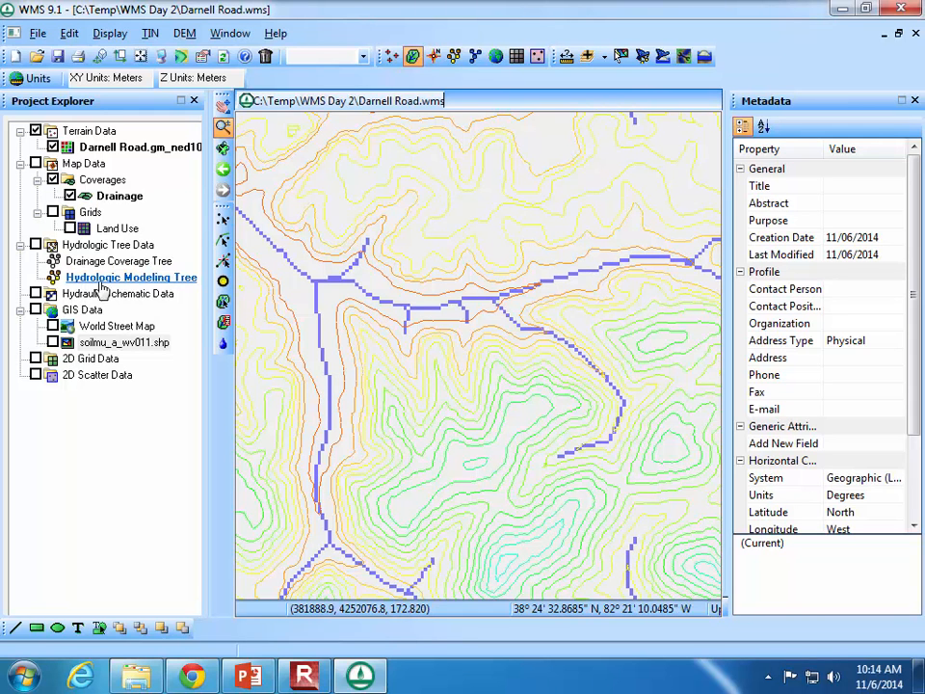
left_click(53, 326)
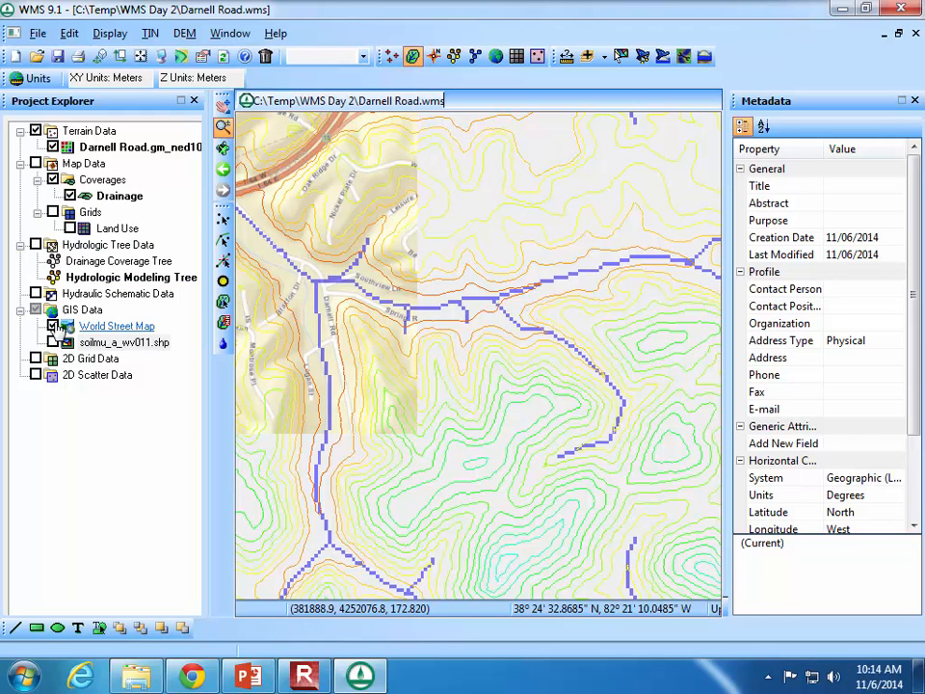
left_click(53, 326)
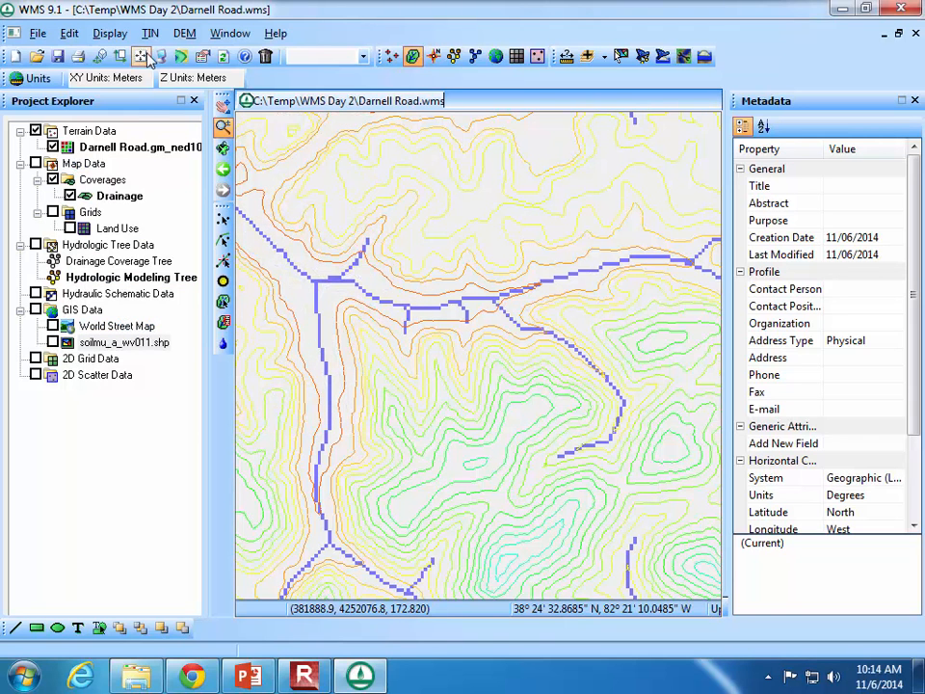
Show the World Street Map and create an outlet point on the stream just downstream of the confluence at I-64 and Darnell Rd.
left_click(223, 104)
left_click_drag(314, 200, 471, 275)
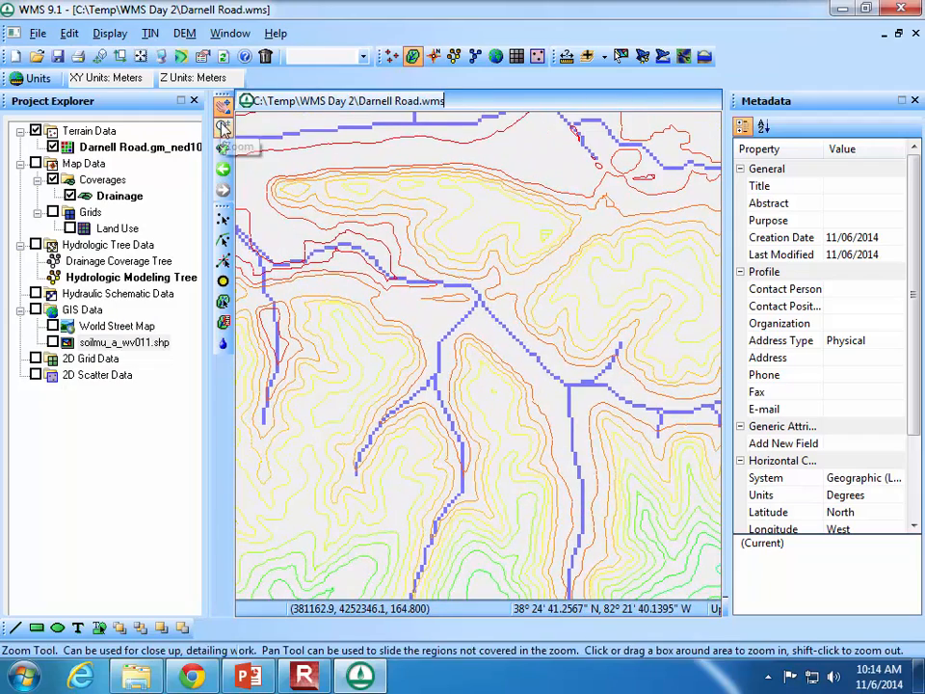
left_click(141, 56)
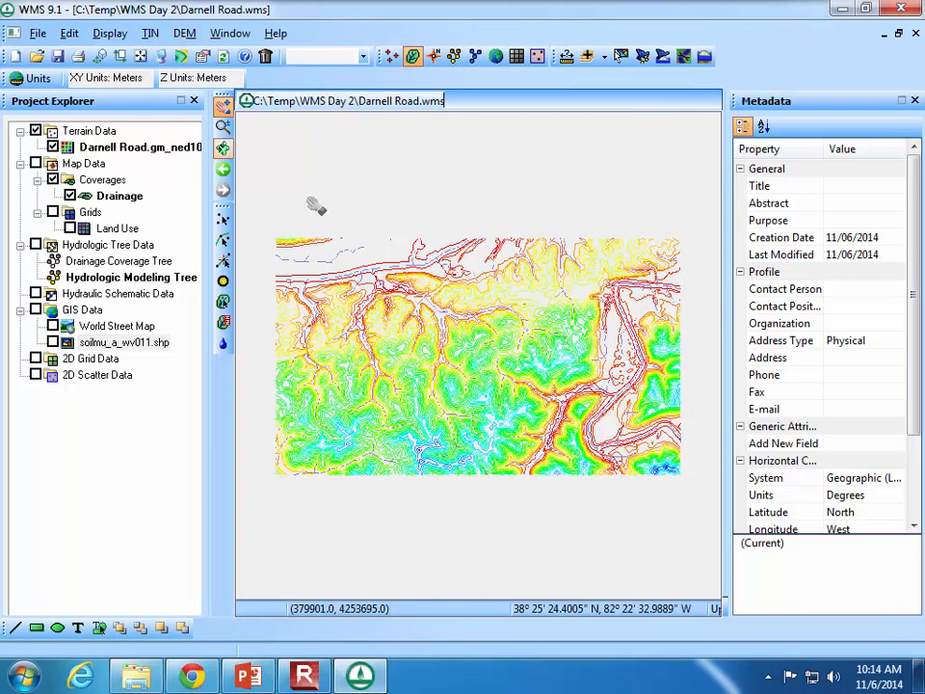
left_click(223, 126)
left_click_drag(337, 260, 471, 357)
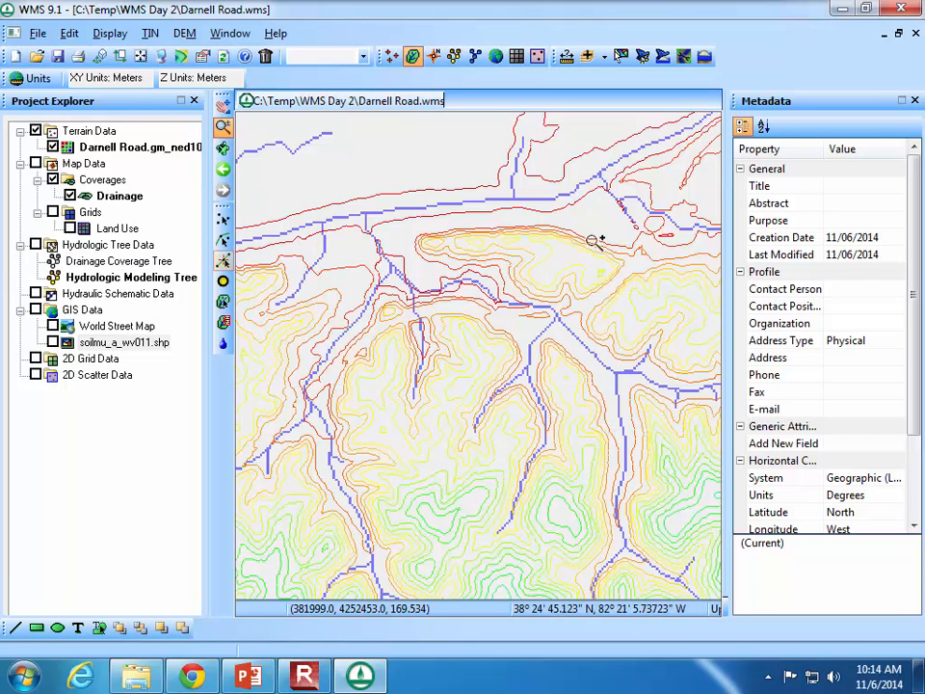
left_click_drag(464, 262, 663, 440)
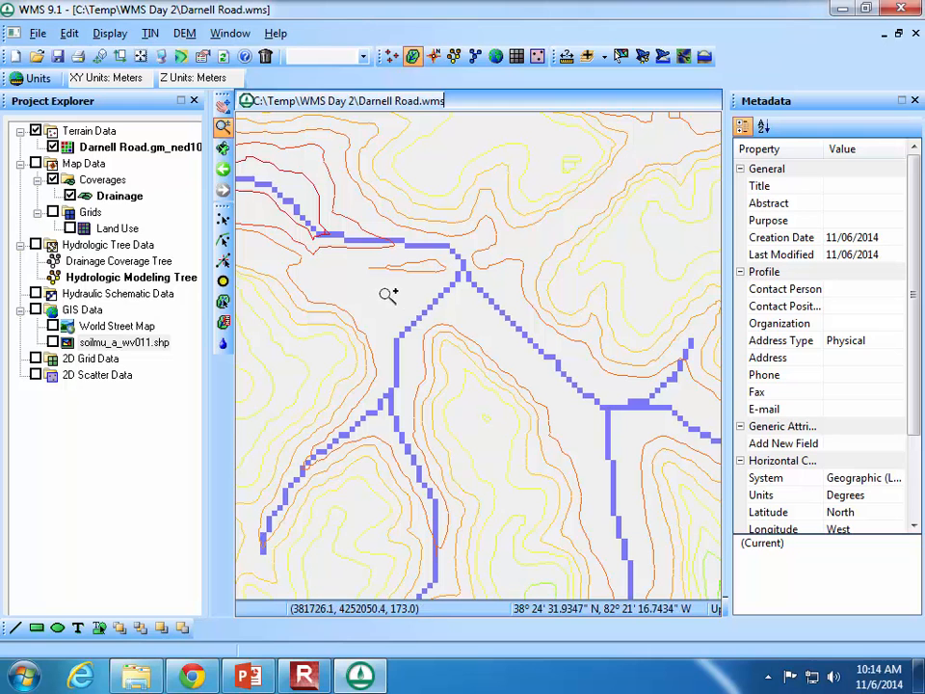
left_click(52, 326)
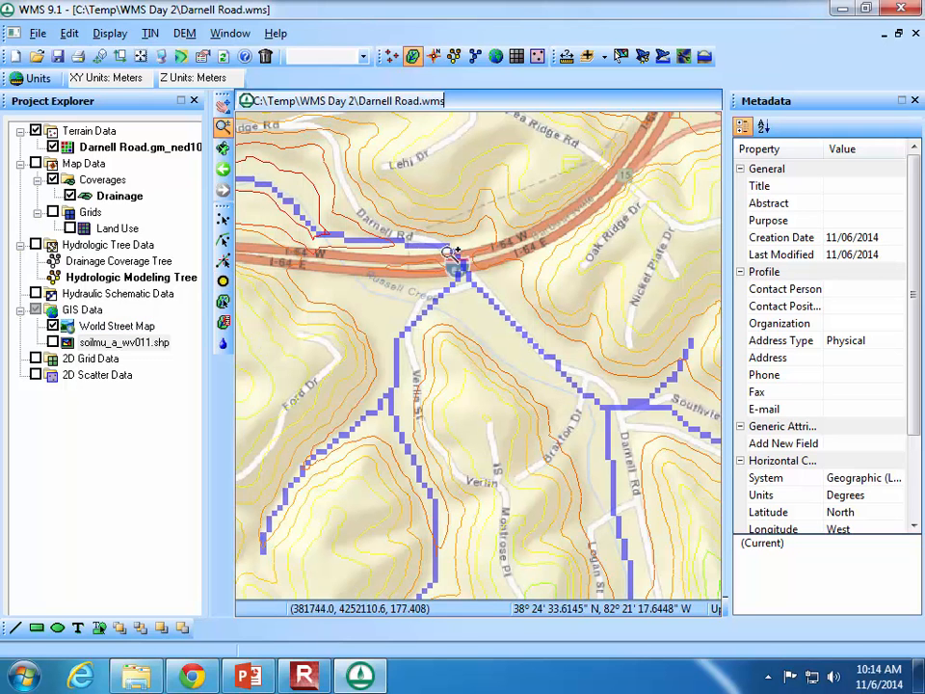
left_click(223, 280)
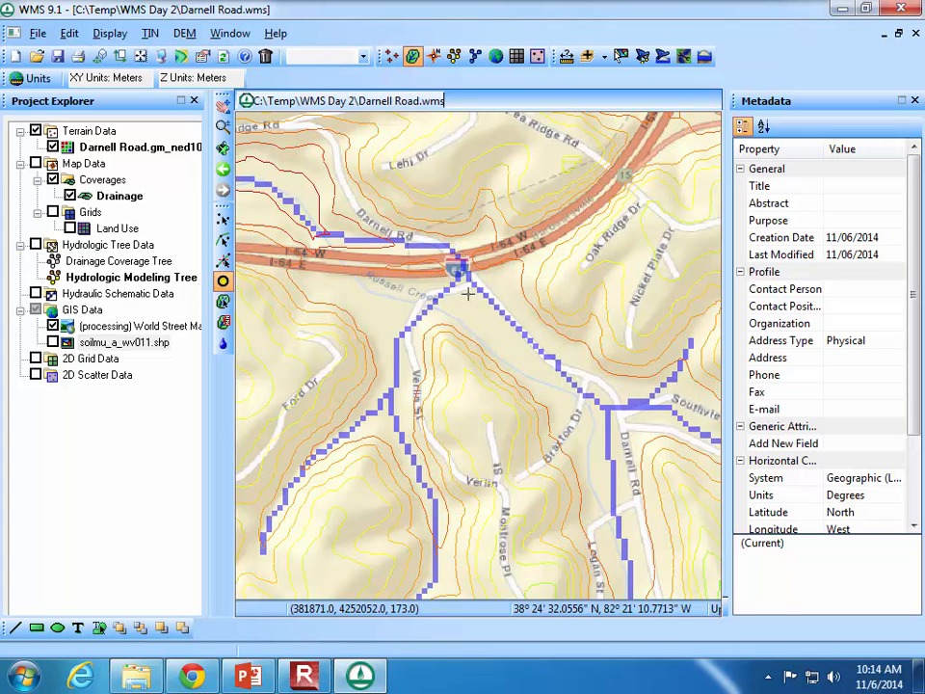
left_click(453, 251)
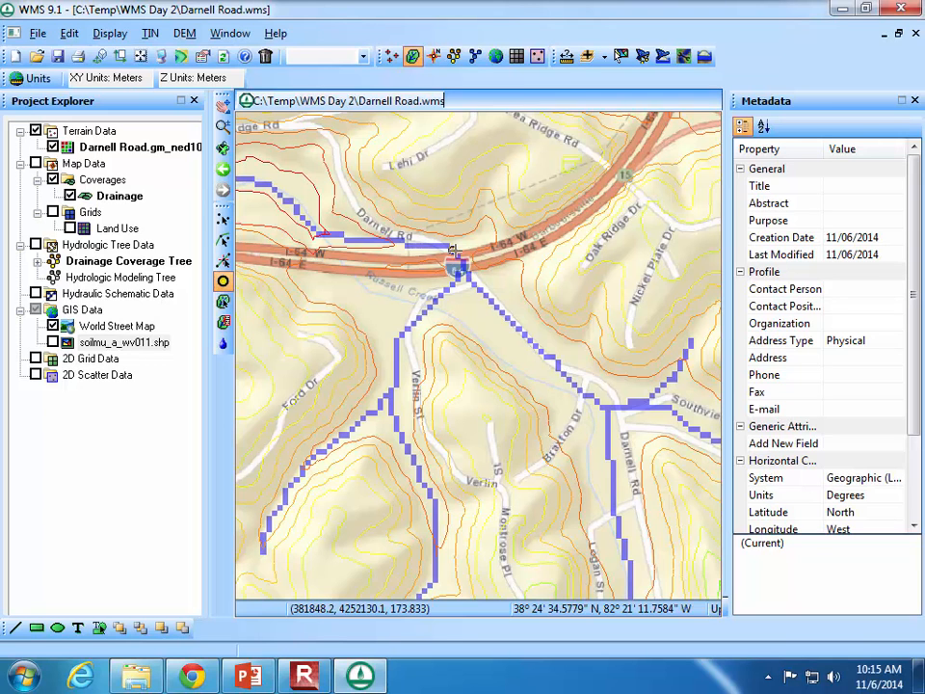
left_click(453, 251)
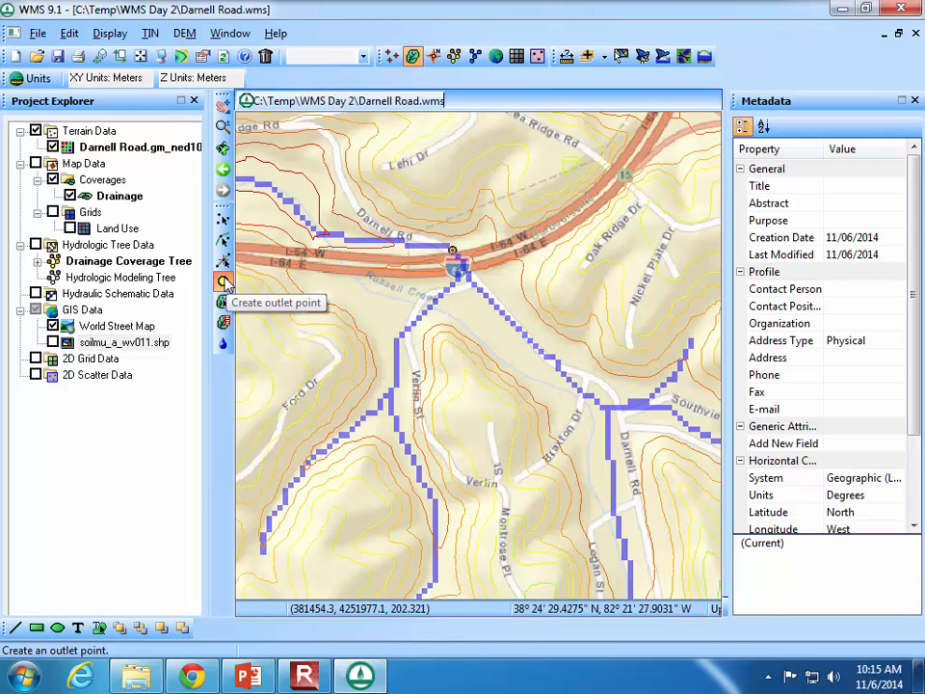
Check the feature point type of the new outlet in its attributes, leaving it as a drainage outlet.
left_click(222, 219)
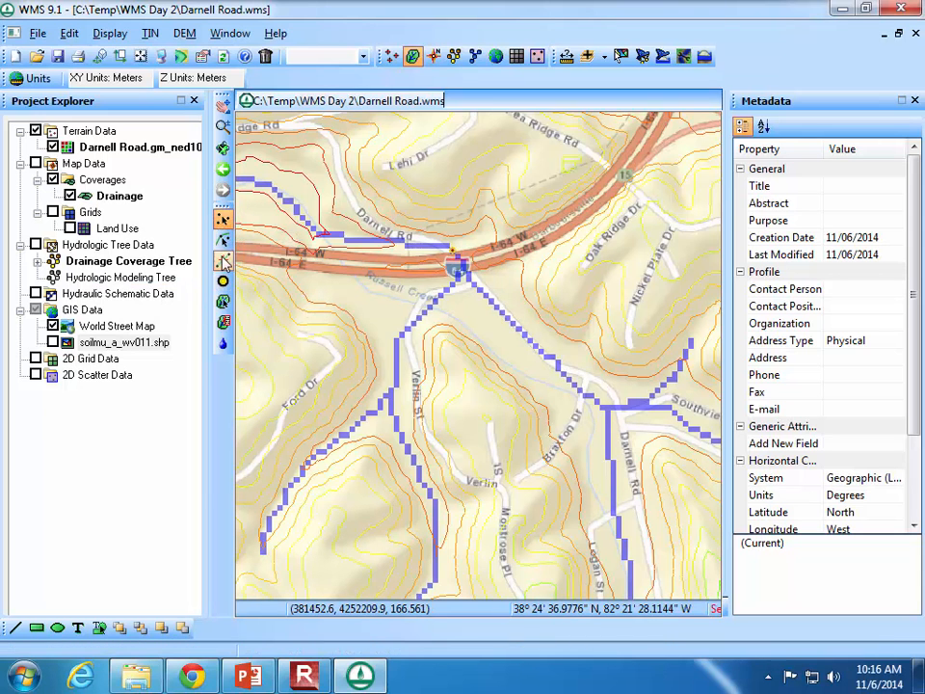
left_click(223, 260)
left_click(456, 269)
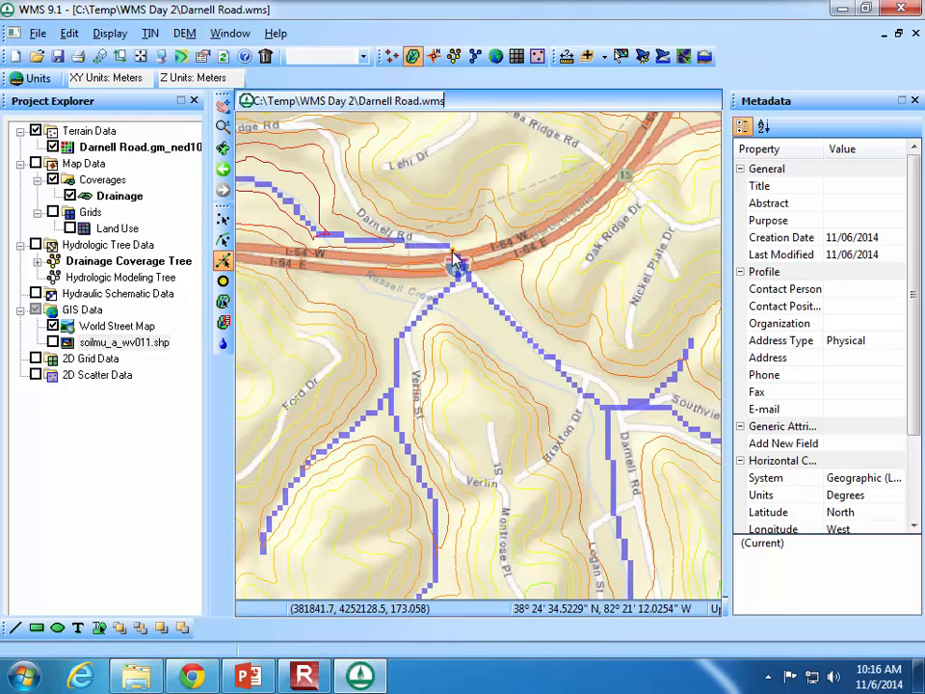
left_click(222, 240)
left_click(452, 251)
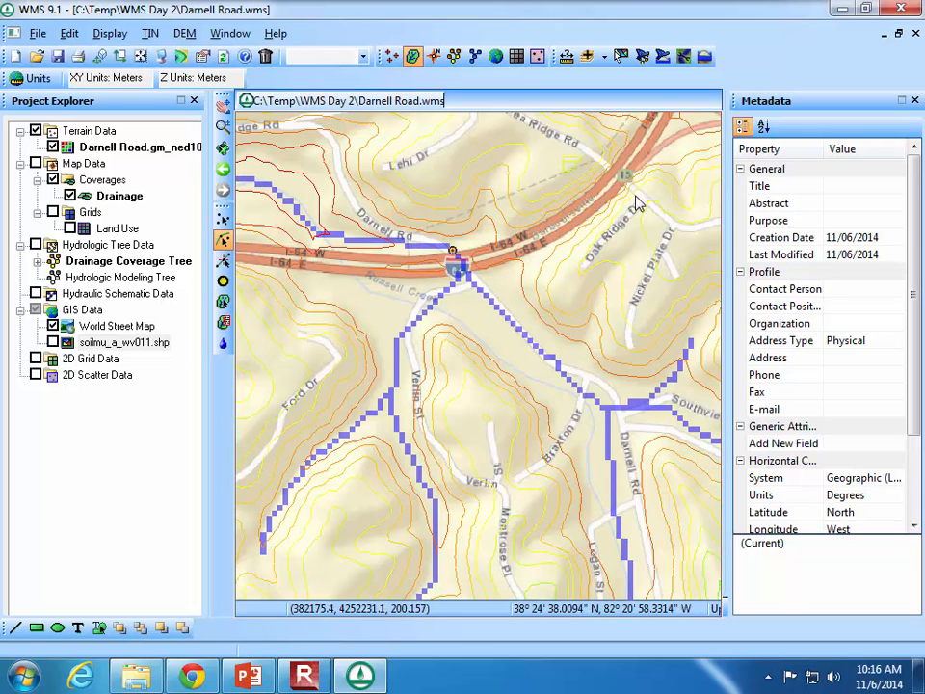
right_click(453, 251)
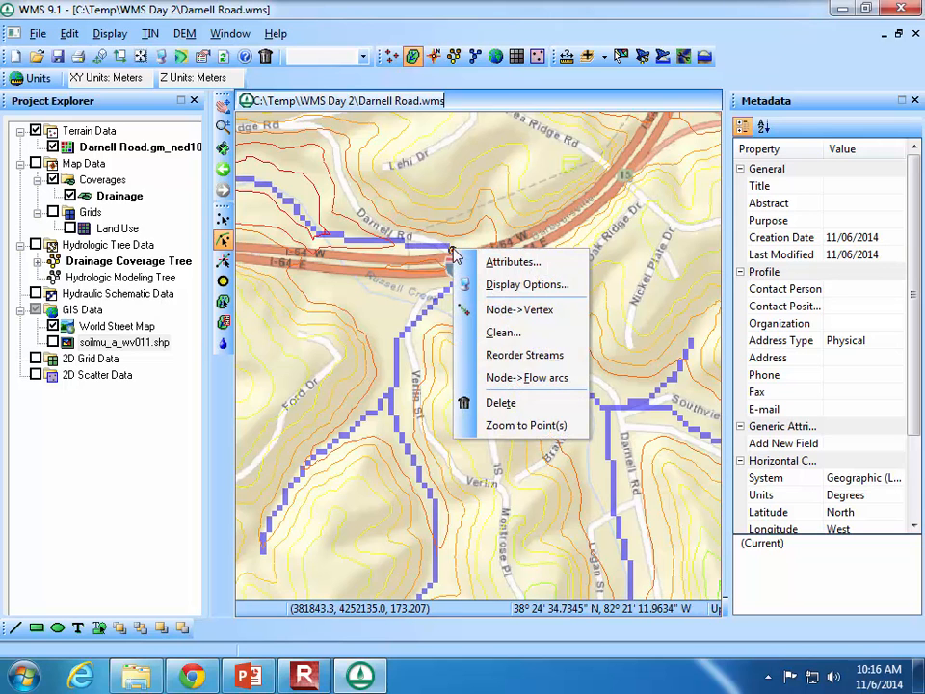
left_click(497, 262)
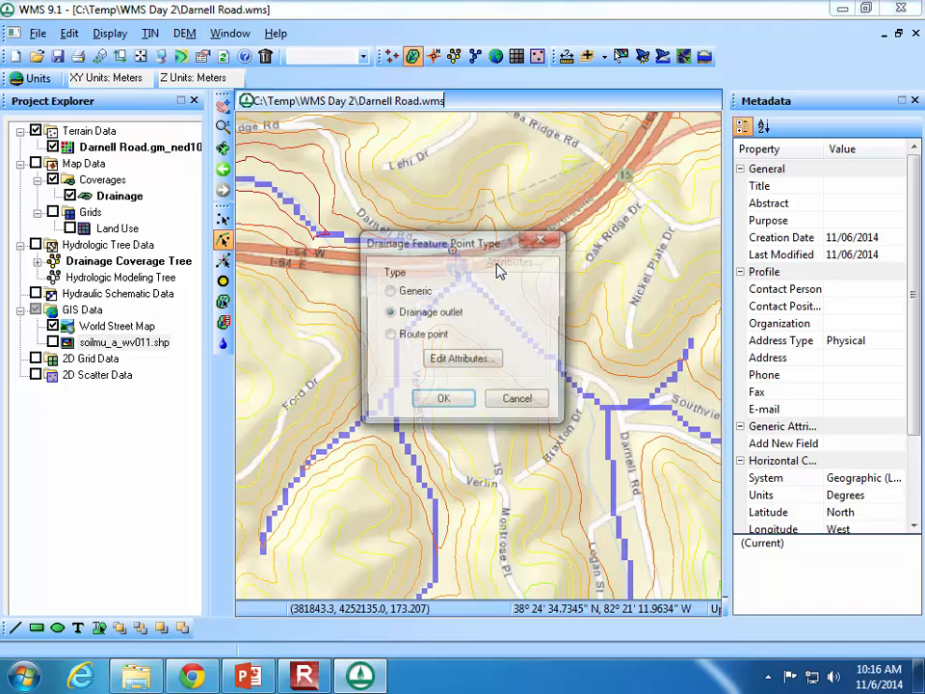
left_click(518, 402)
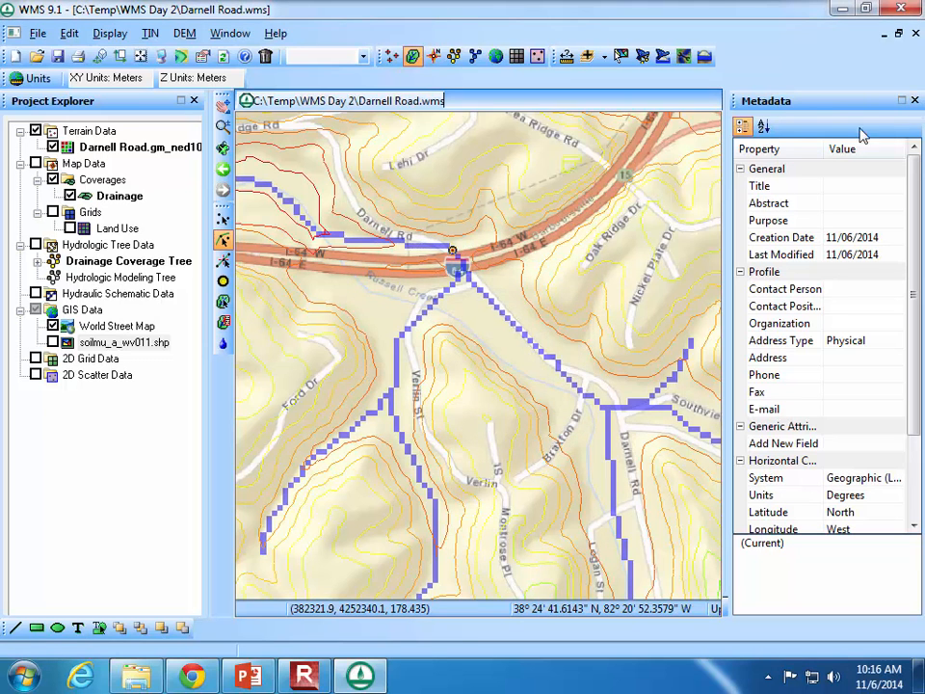
Close the Metadata pane to enlarge the drawing area and hide the World Street Map layer.
scroll(920, 262, "down", 1)
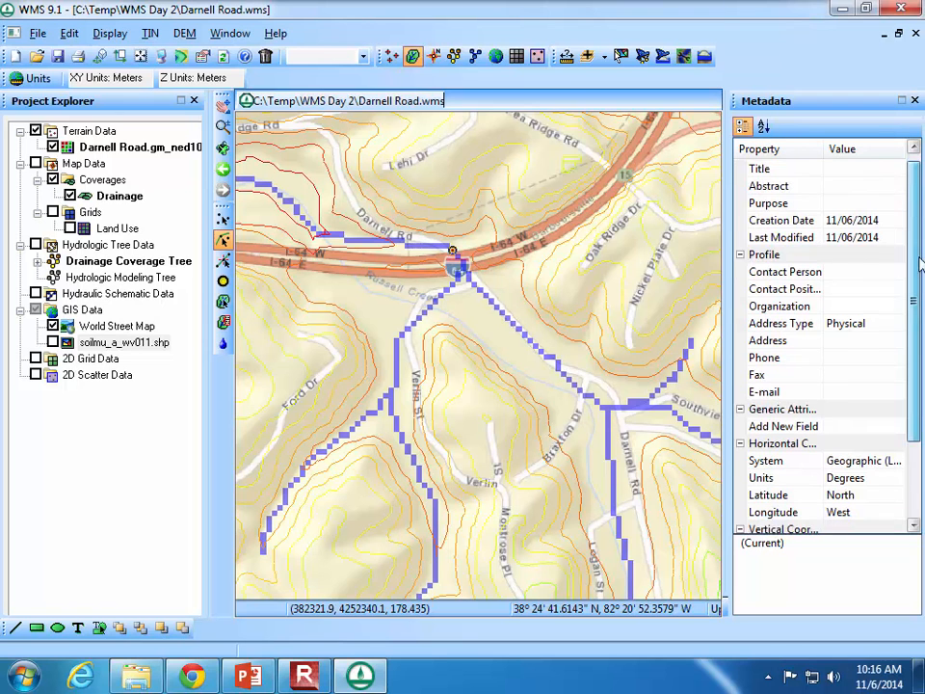
scroll(920, 262, "down", 5)
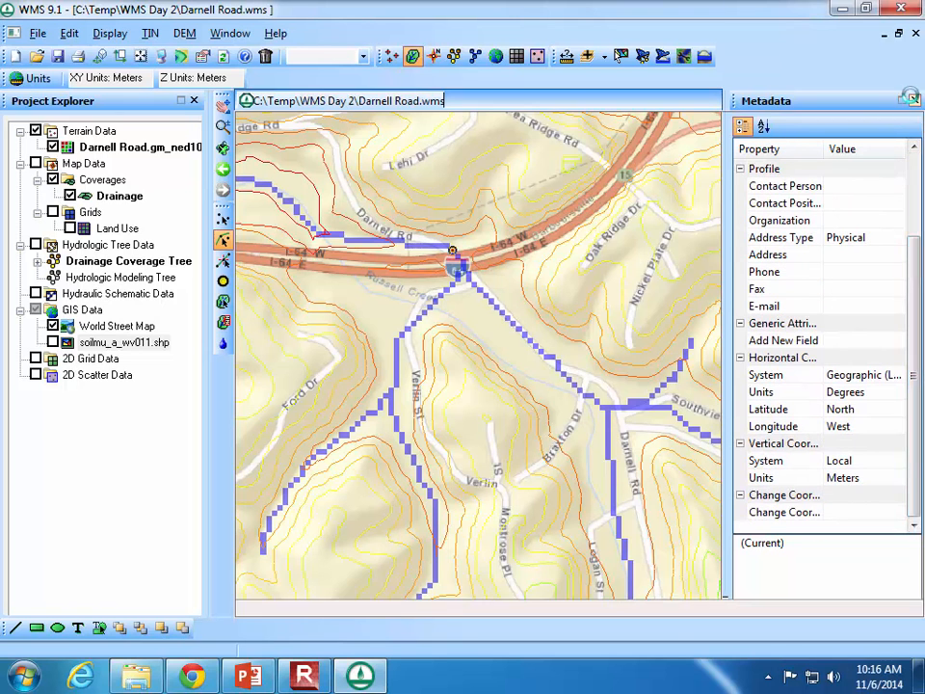
left_click(909, 98)
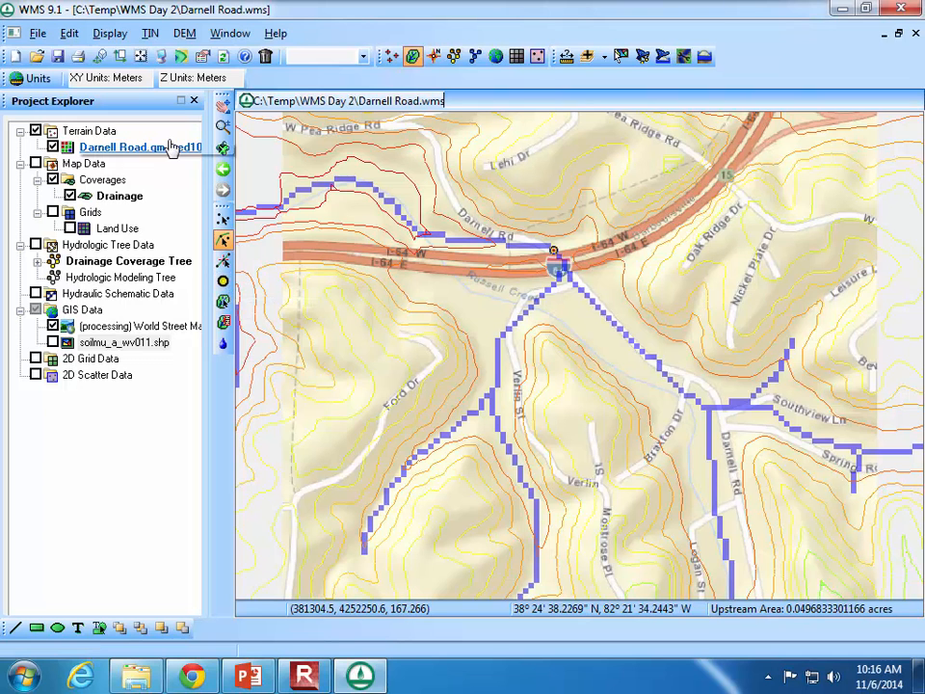
left_click(53, 326)
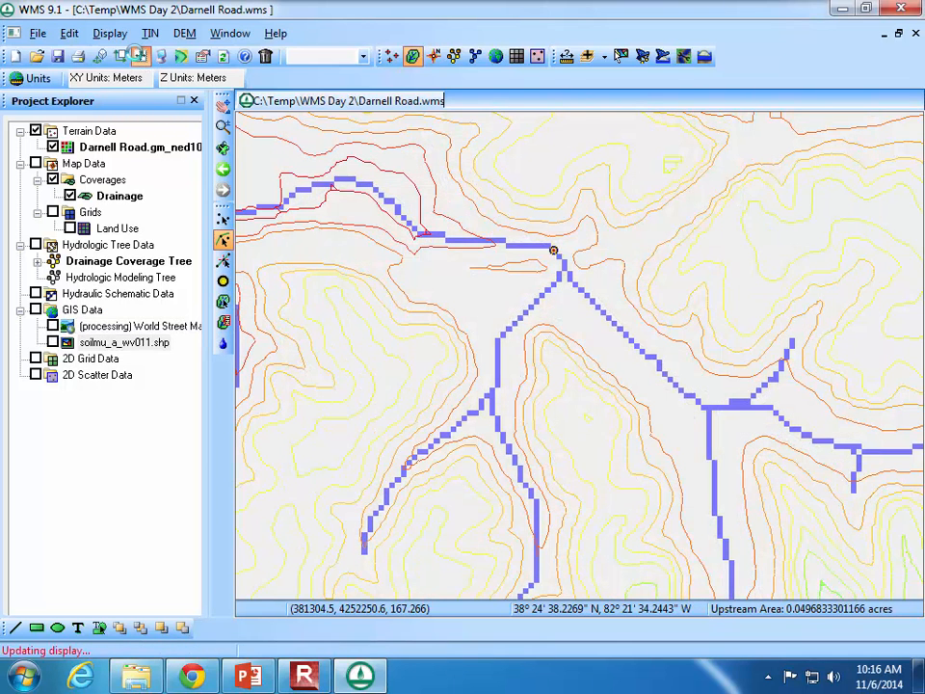
Delineate the watershed upstream of the outlet with the hydrologic modeling wizard, keeping the stream threshold at 15.0 acres.
left_click(140, 55)
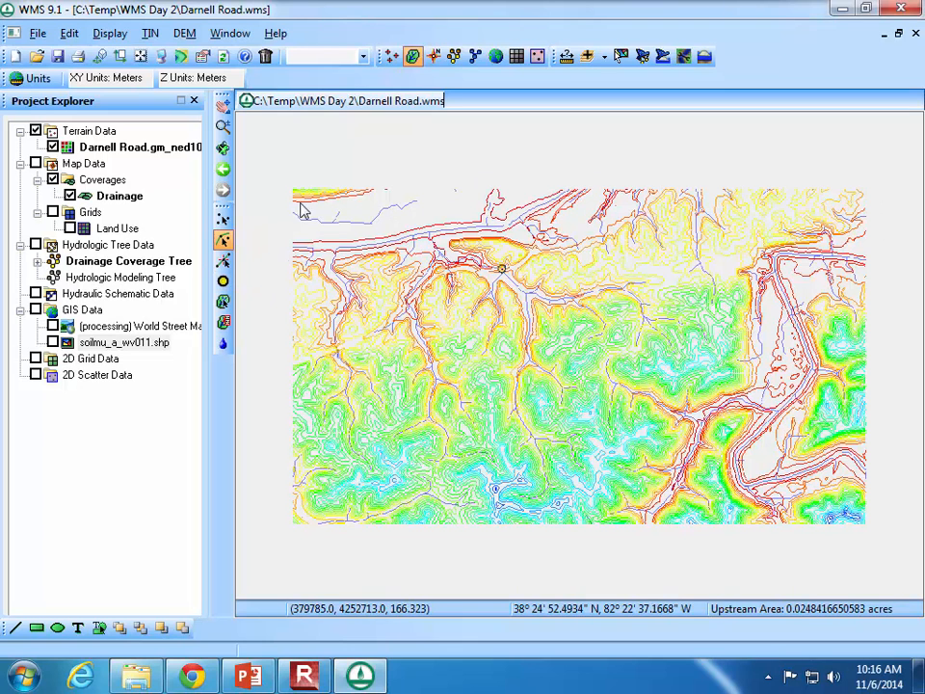
left_click(222, 127)
left_click_drag(359, 213, 634, 438)
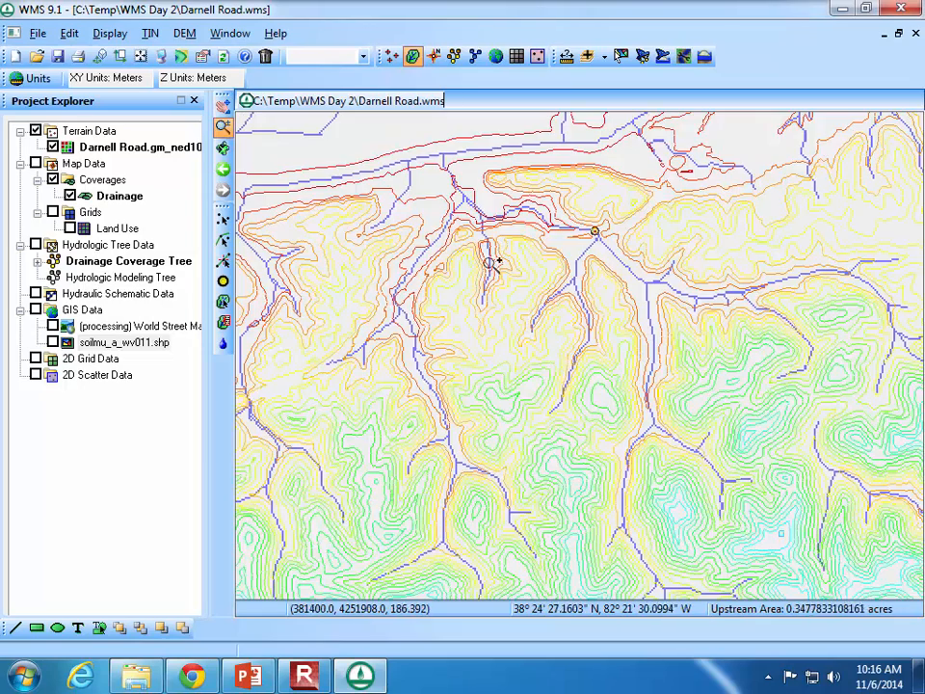
left_click_drag(341, 141, 825, 533)
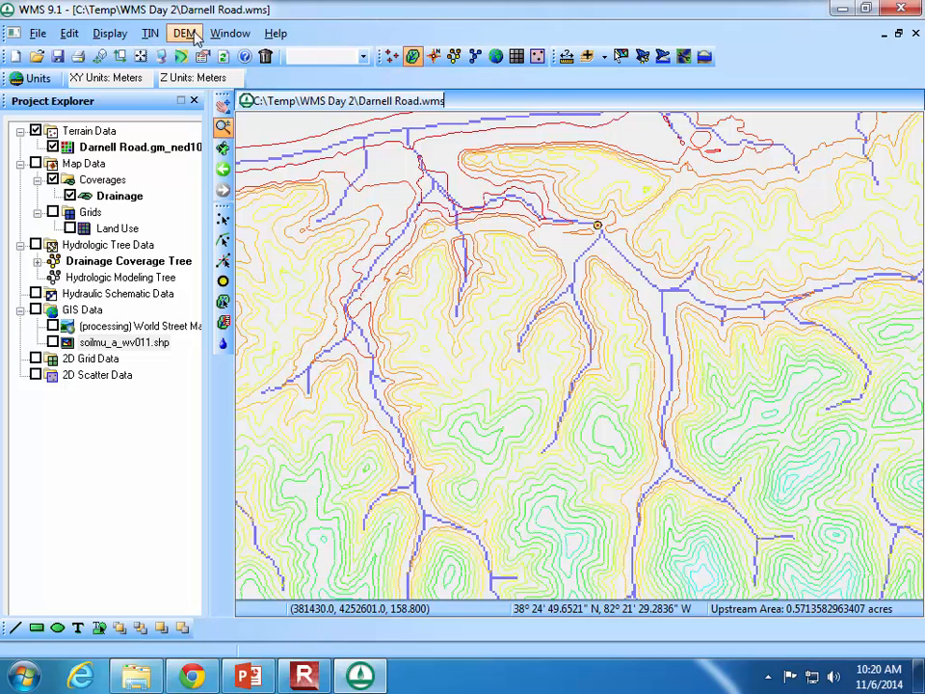
left_click(641, 56)
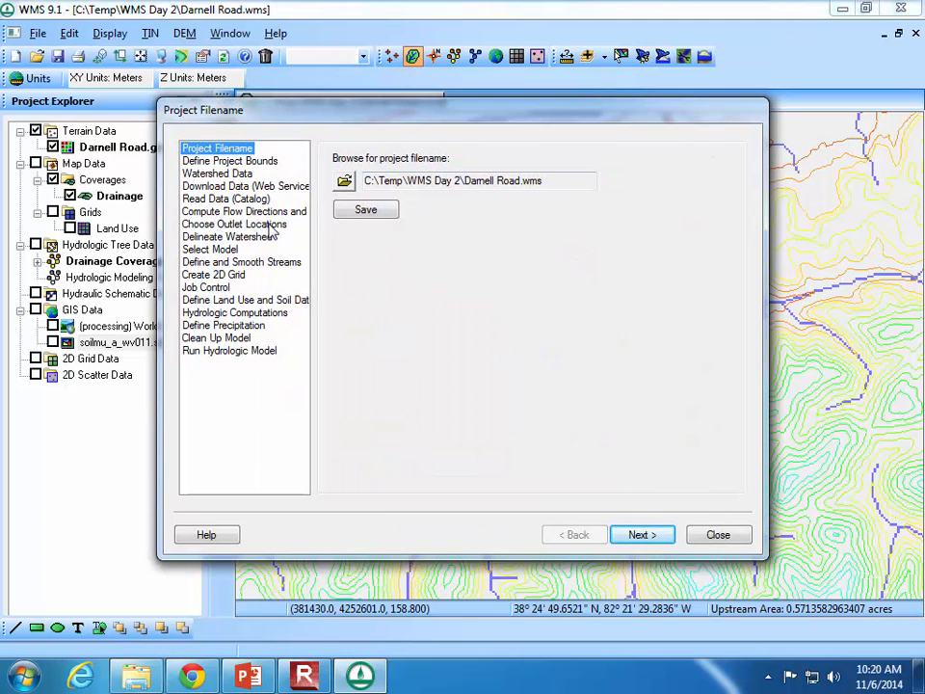
left_click(264, 237)
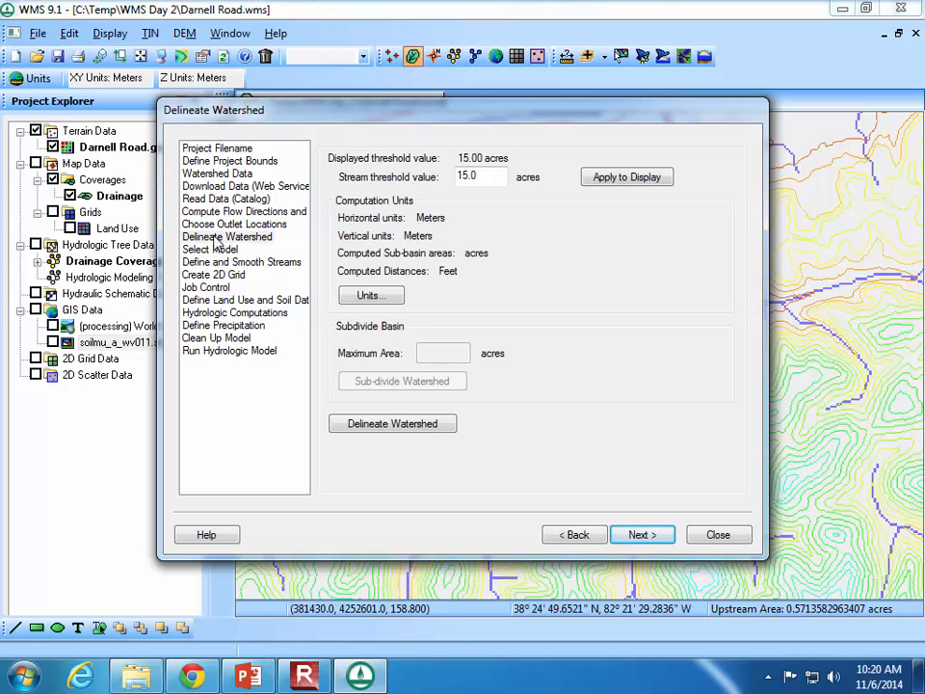
left_click(374, 423)
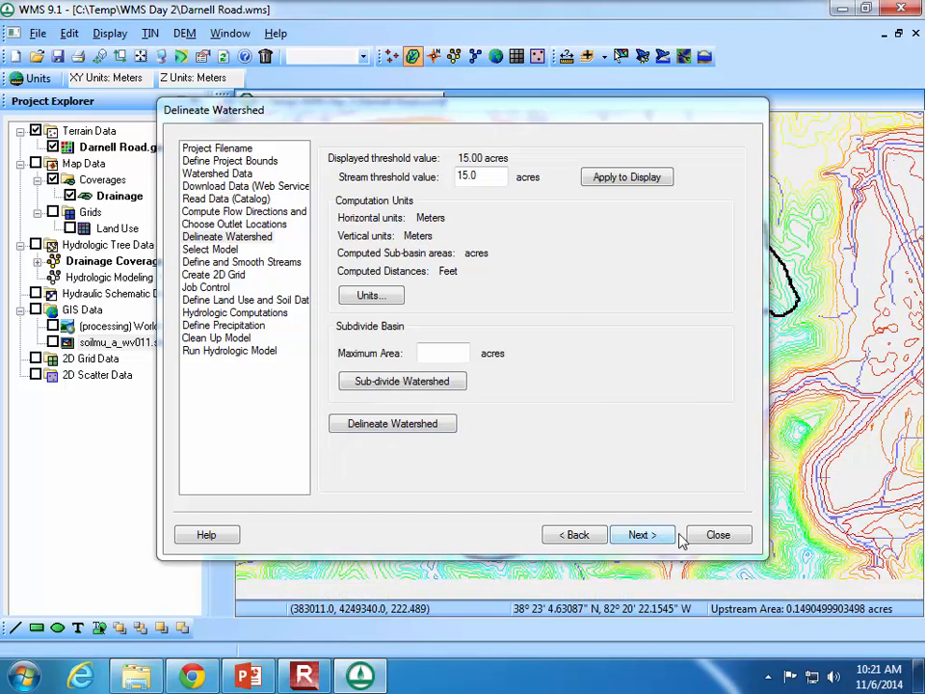
left_click(718, 535)
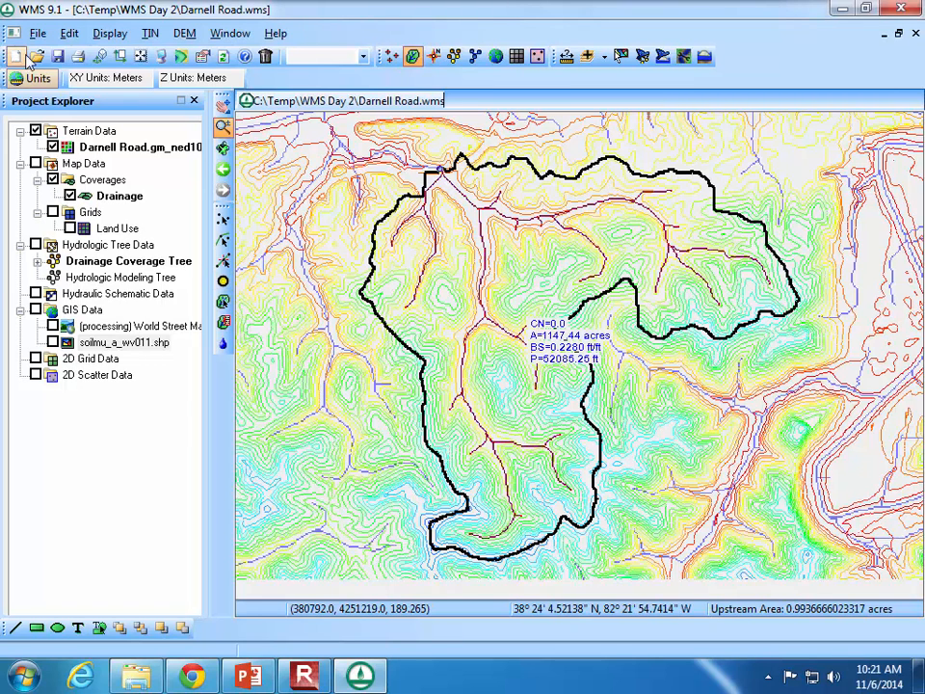
Turn off the basin perimeter in the drainage data display options.
left_click(164, 57)
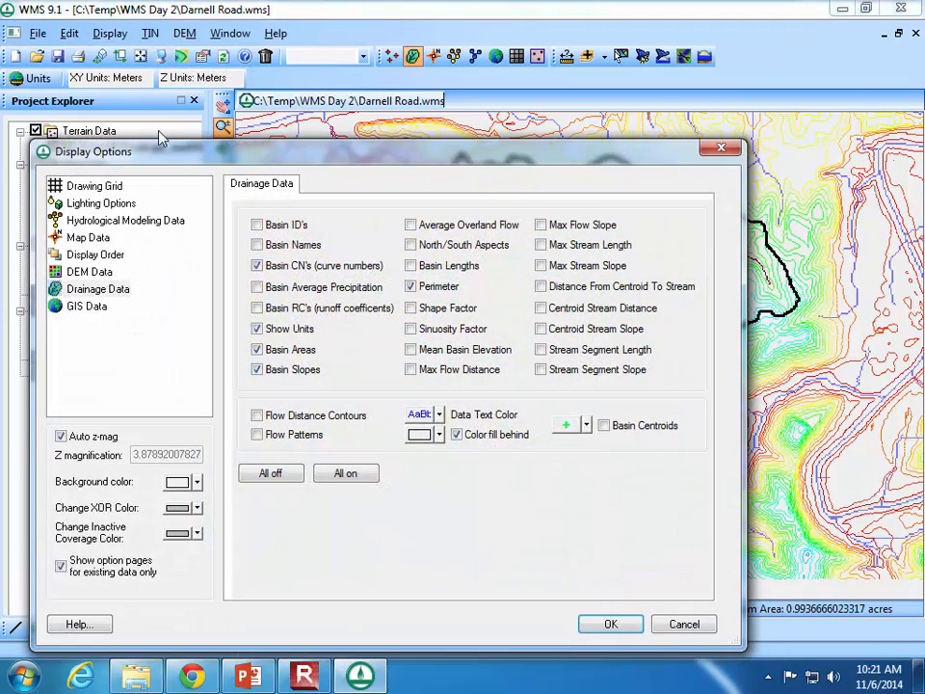
left_click(106, 273)
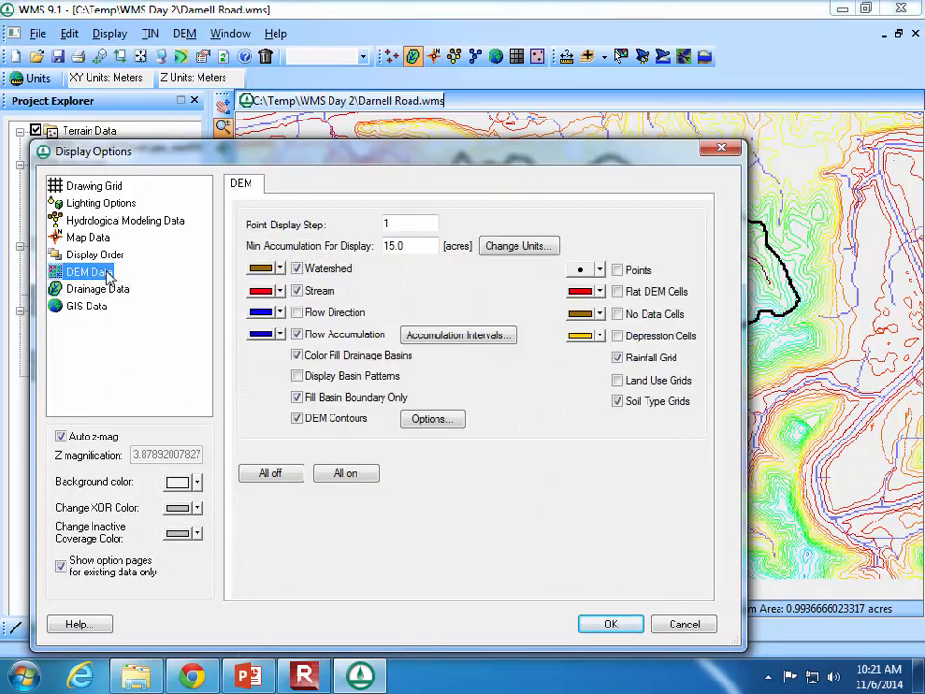
left_click(96, 289)
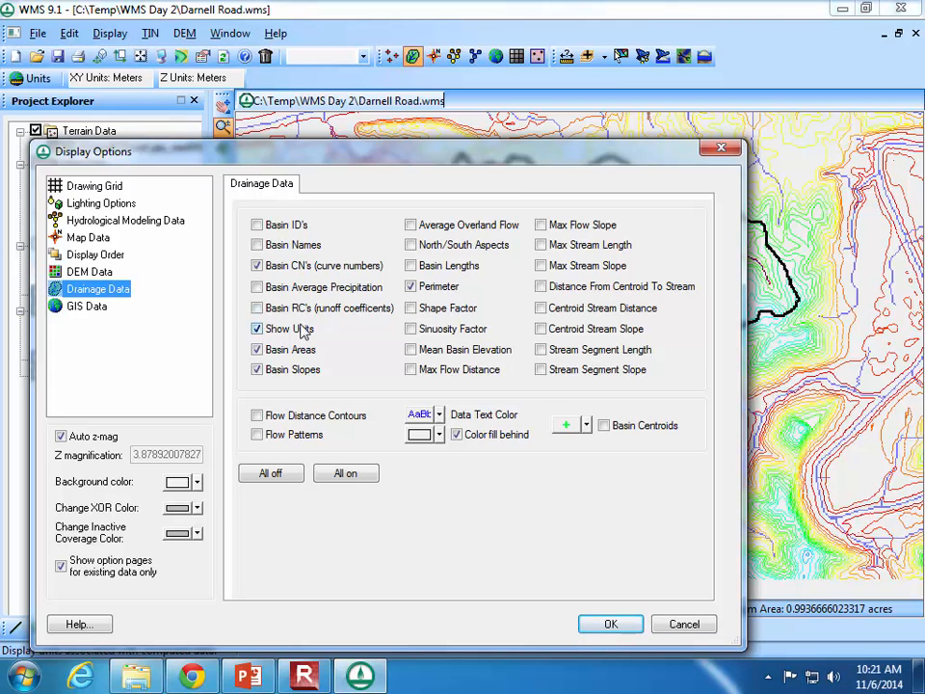
left_click(411, 286)
left_click(412, 287)
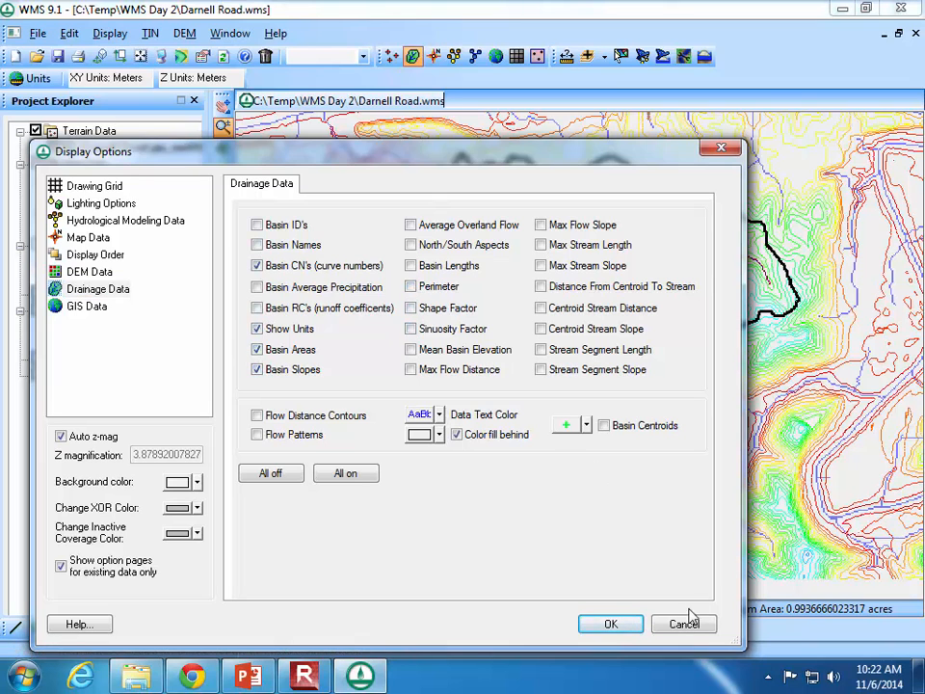
left_click(610, 623)
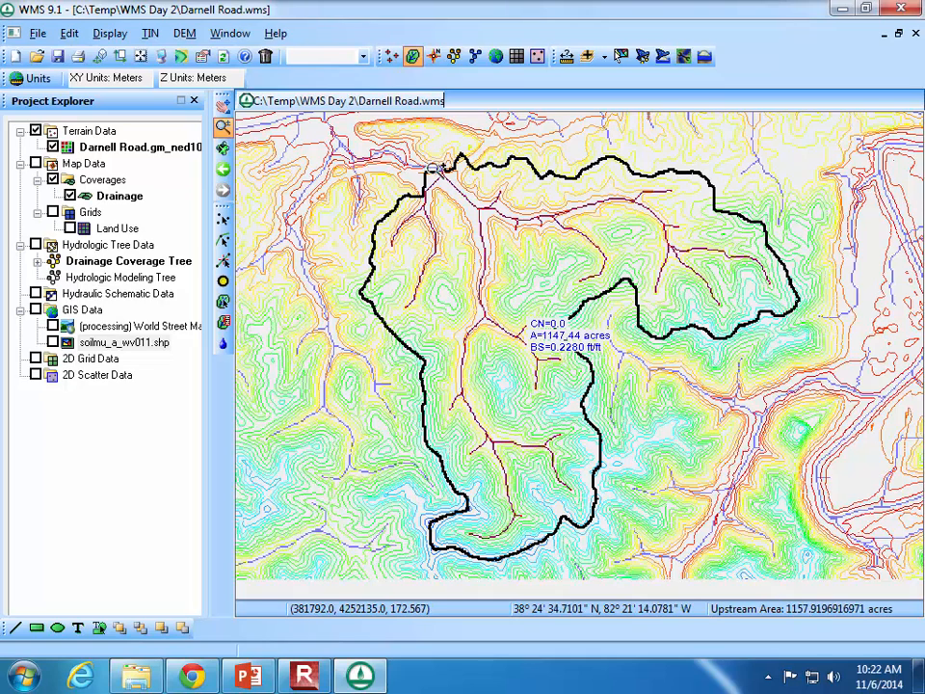
Inspect the watershed outlet up close and close the Darnell Road project without saving the changes.
left_click_drag(426, 149, 482, 205)
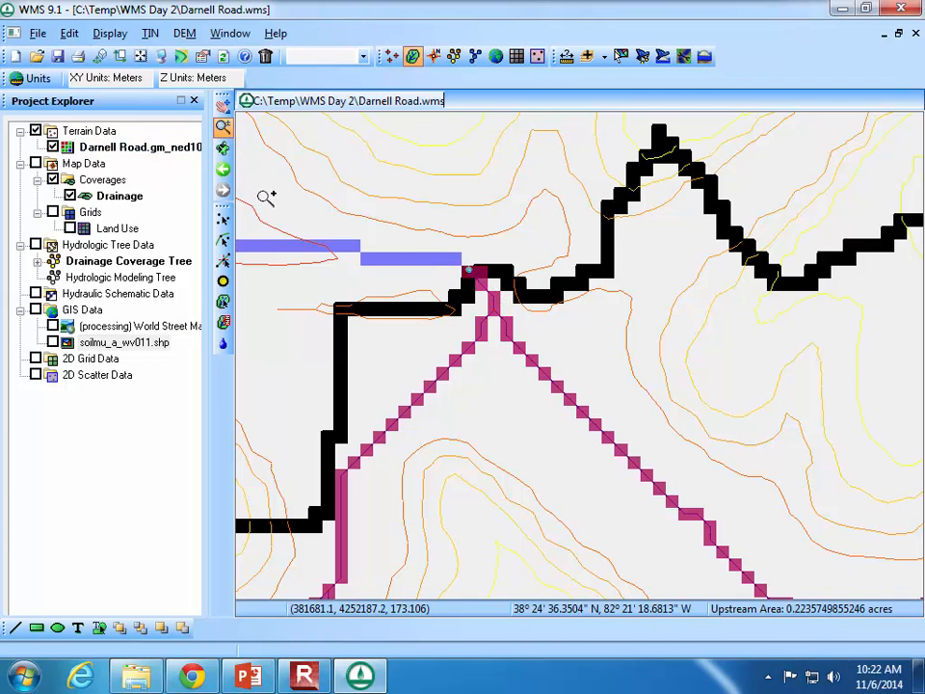
left_click(140, 57)
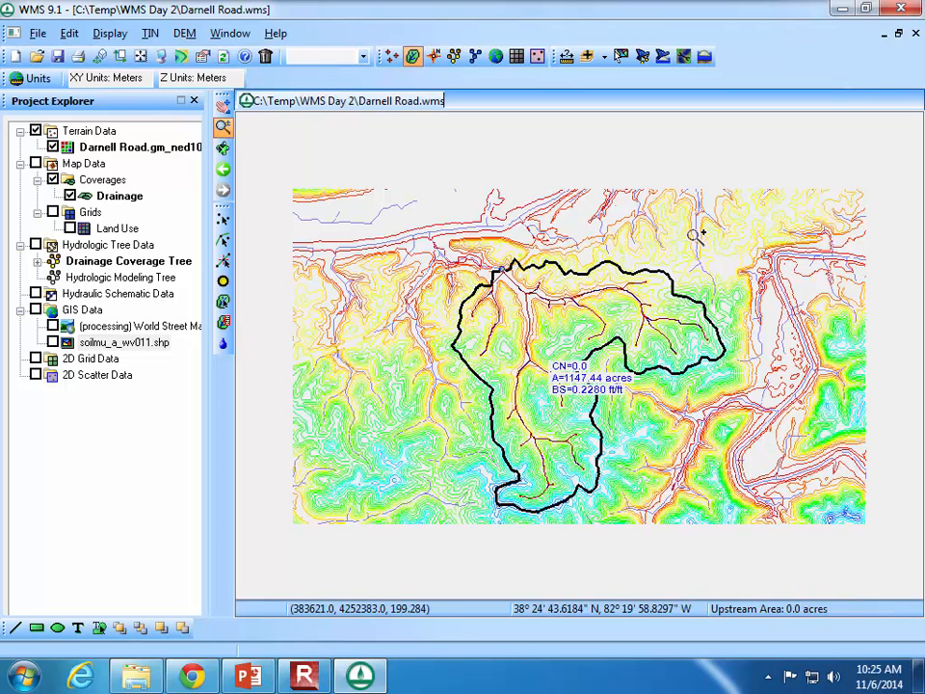
left_click(915, 33)
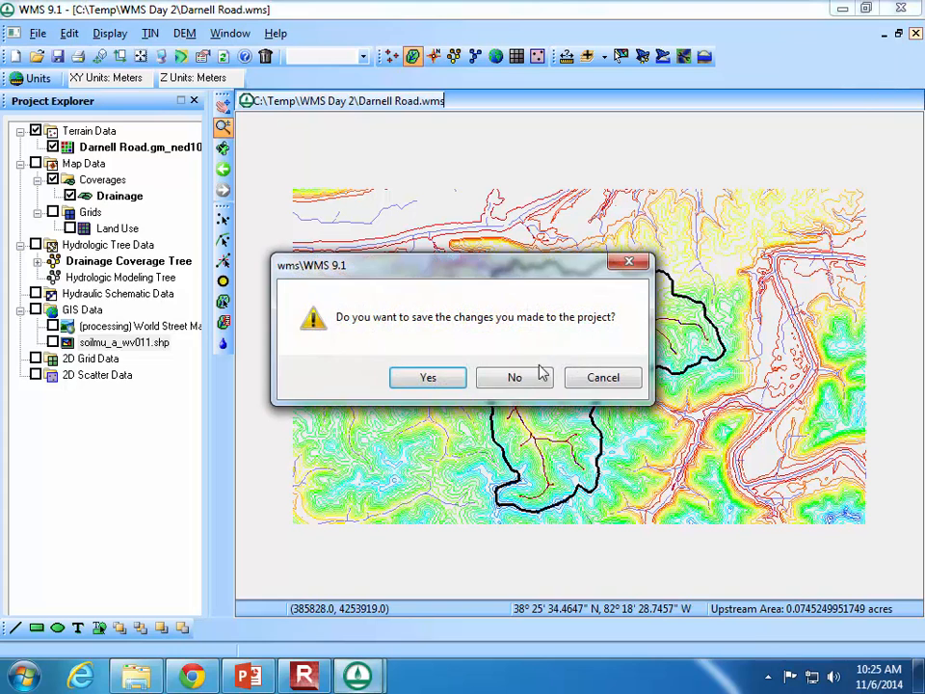
left_click(521, 376)
Switch to the WMS Day 2 folder and try to open Darnell Road.wms with its default program.
left_click(135, 675)
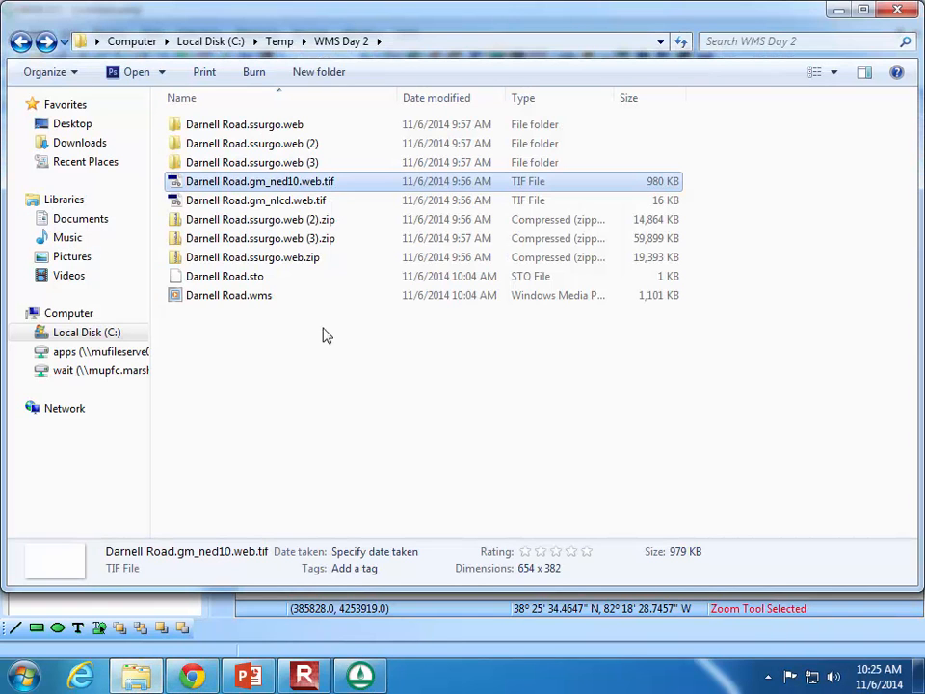
double_click(268, 297)
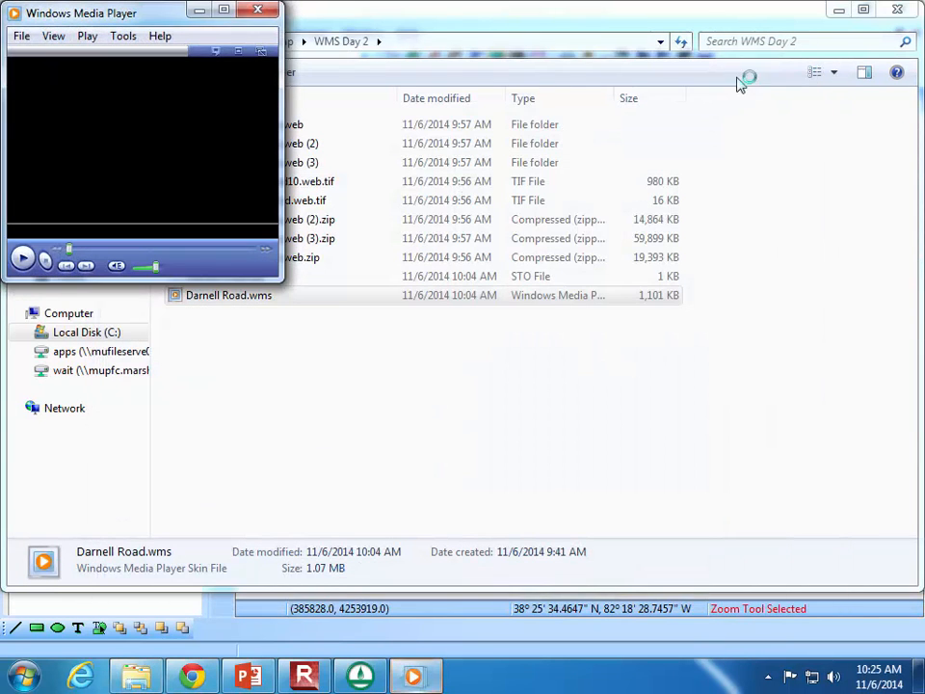
left_click(260, 12)
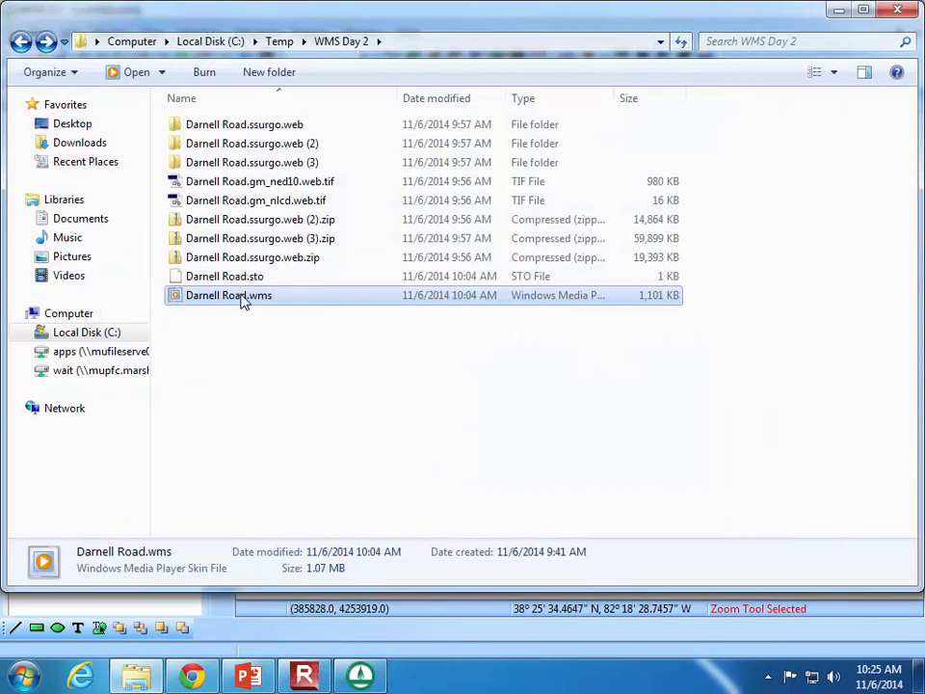
Open Darnell Road.wms with WMS91.exe from the WMS 9.1 program folder, making it the default program for this file type.
right_click(243, 300)
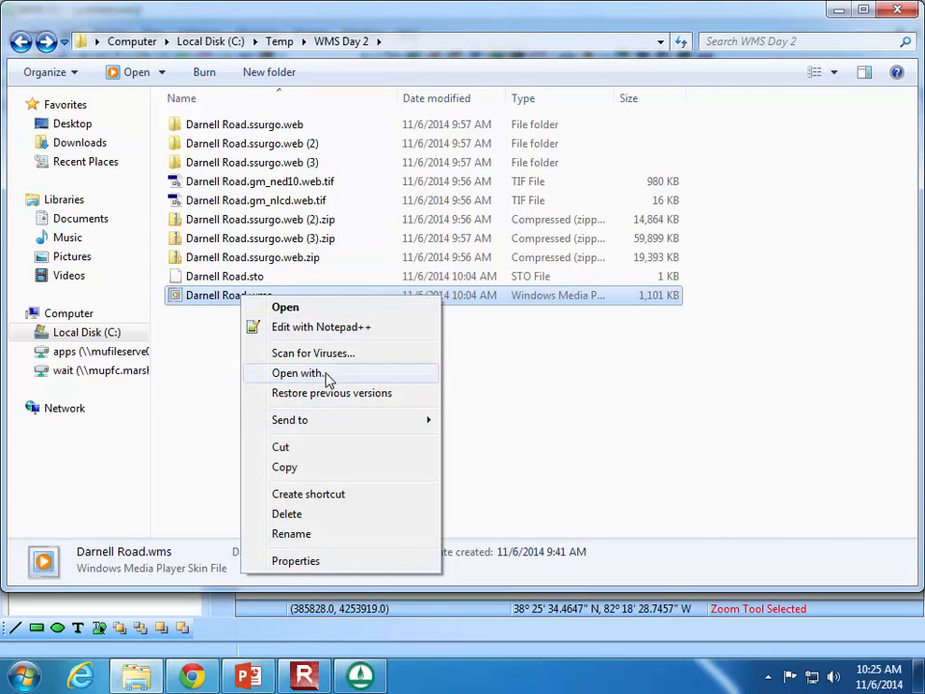
left_click(332, 372)
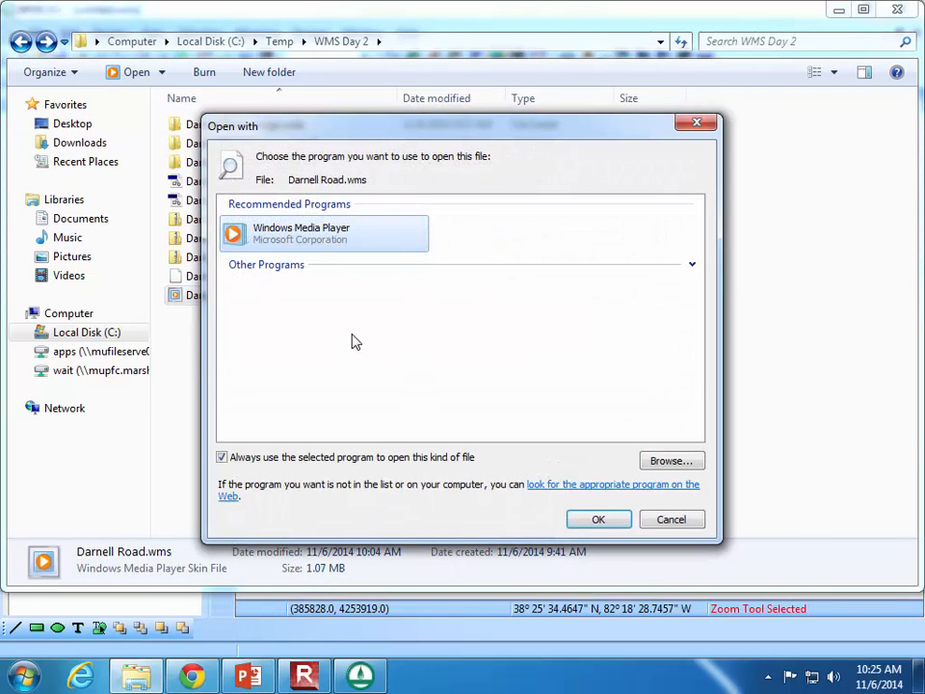
left_click(671, 460)
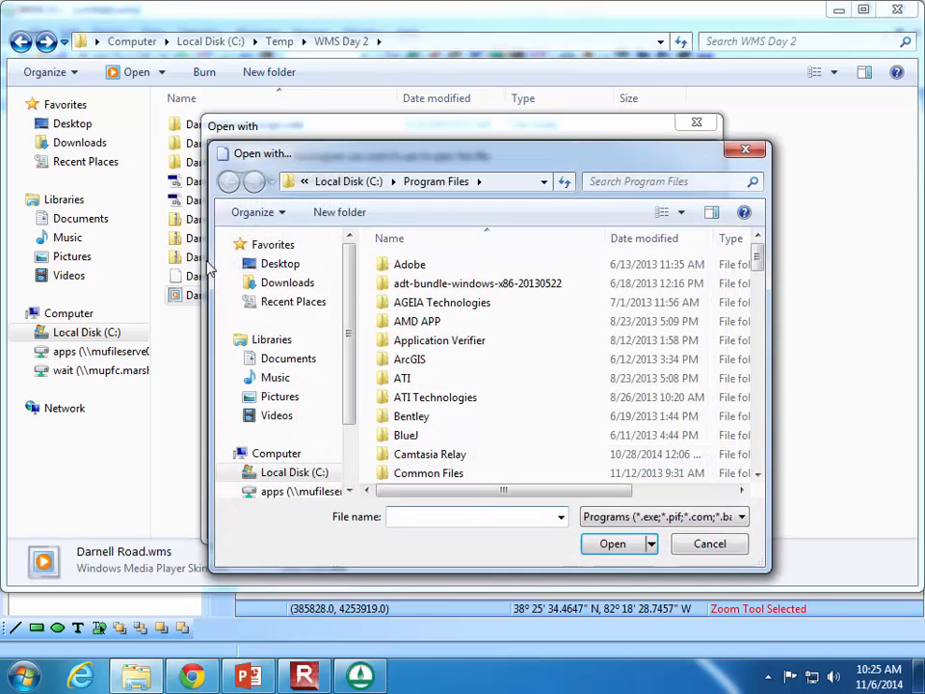
left_click_drag(756, 264, 764, 474)
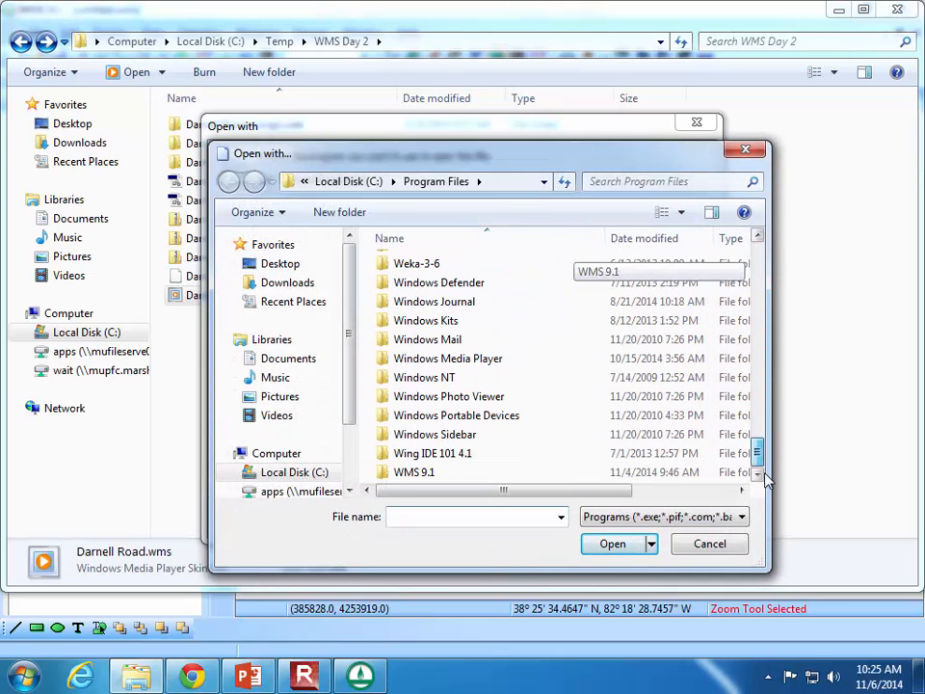
double_click(494, 473)
left_click_drag(759, 269, 757, 435)
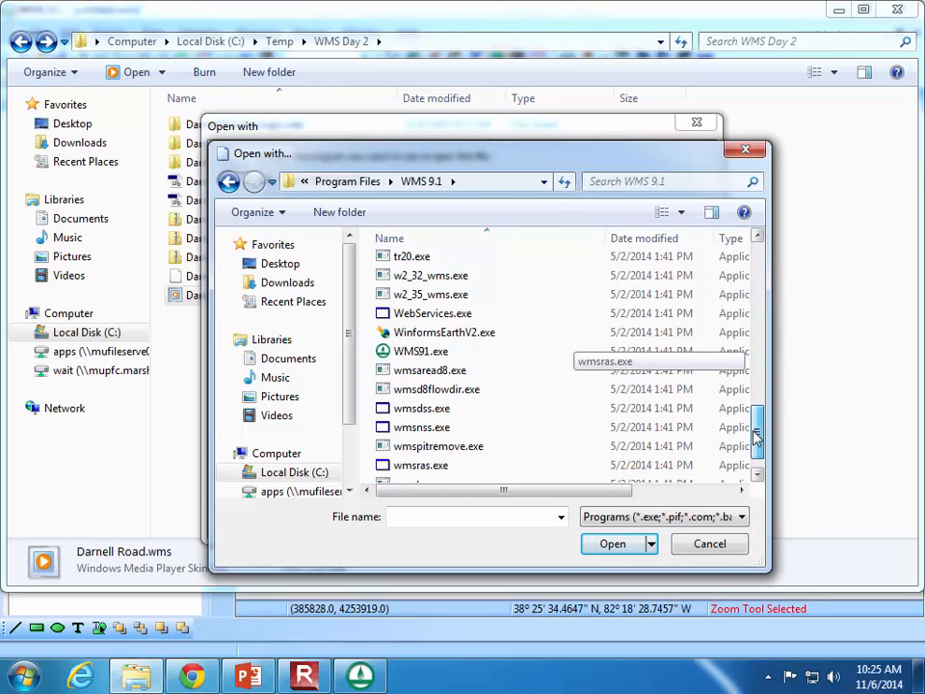
left_click(380, 351)
left_click(609, 545)
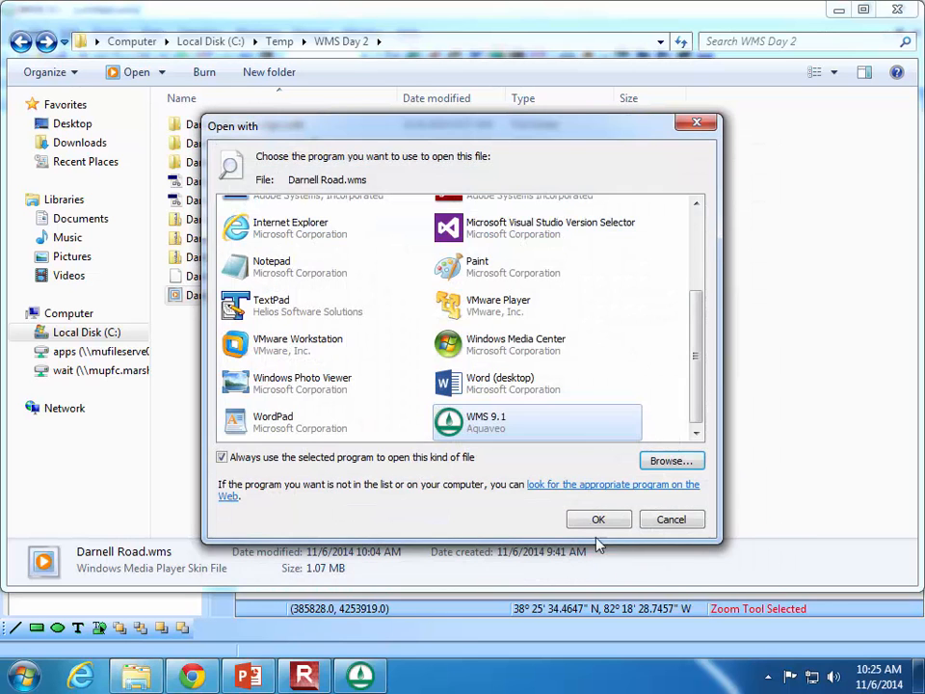
left_click(597, 521)
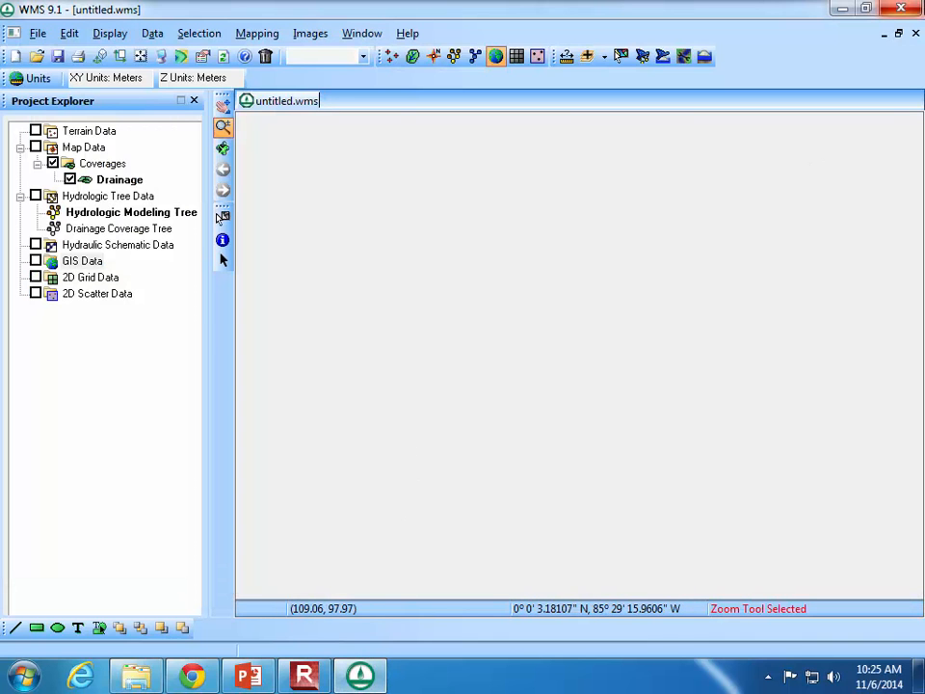
Close the empty untitled WMS window and hide the GIS data in the reopened Darnell Road project.
left_click(902, 8)
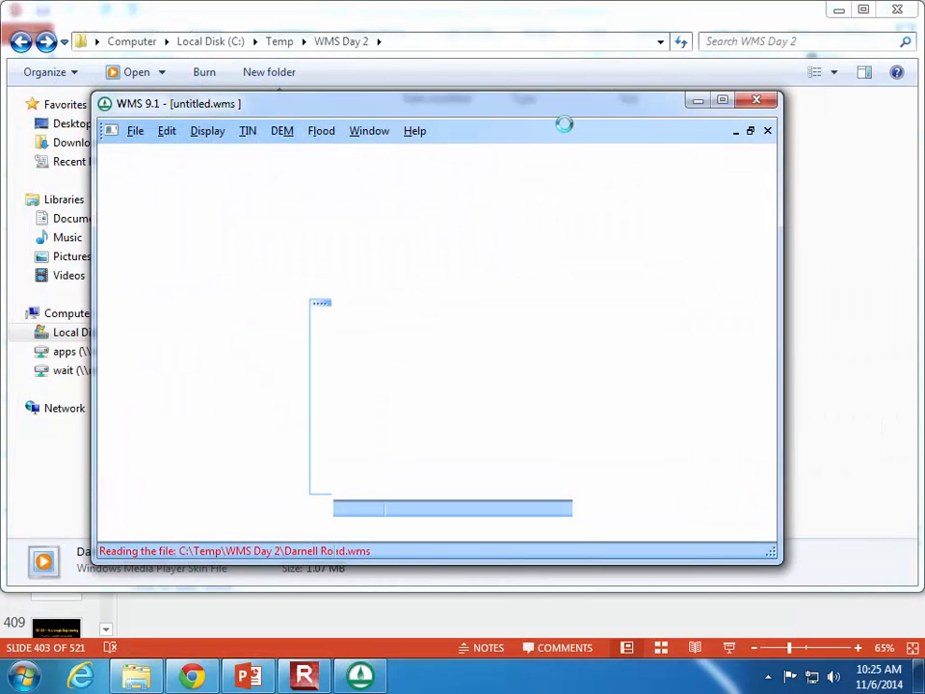
left_click(721, 101)
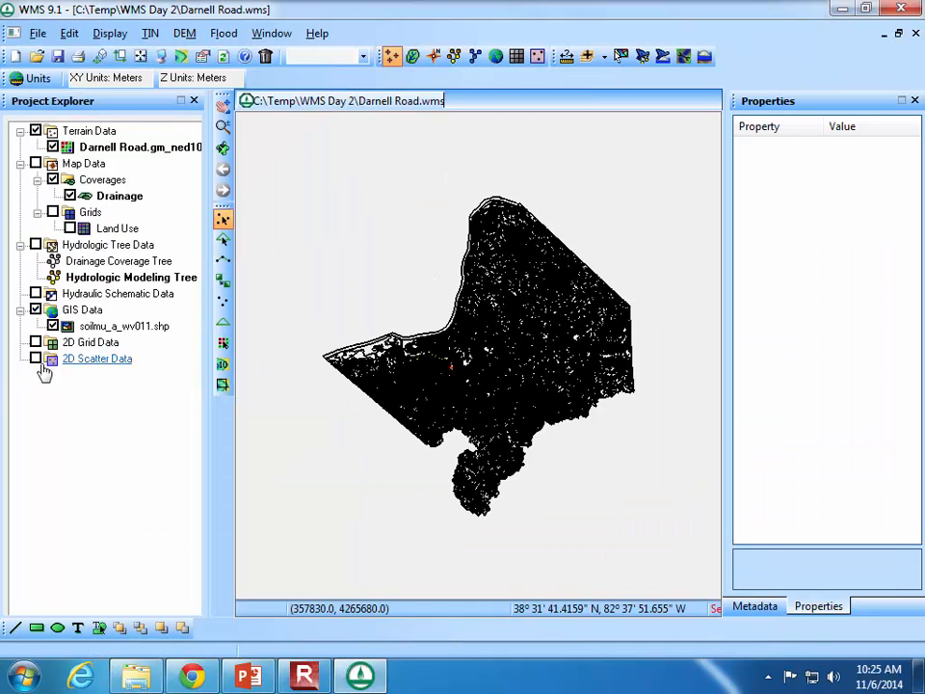
left_click(35, 310)
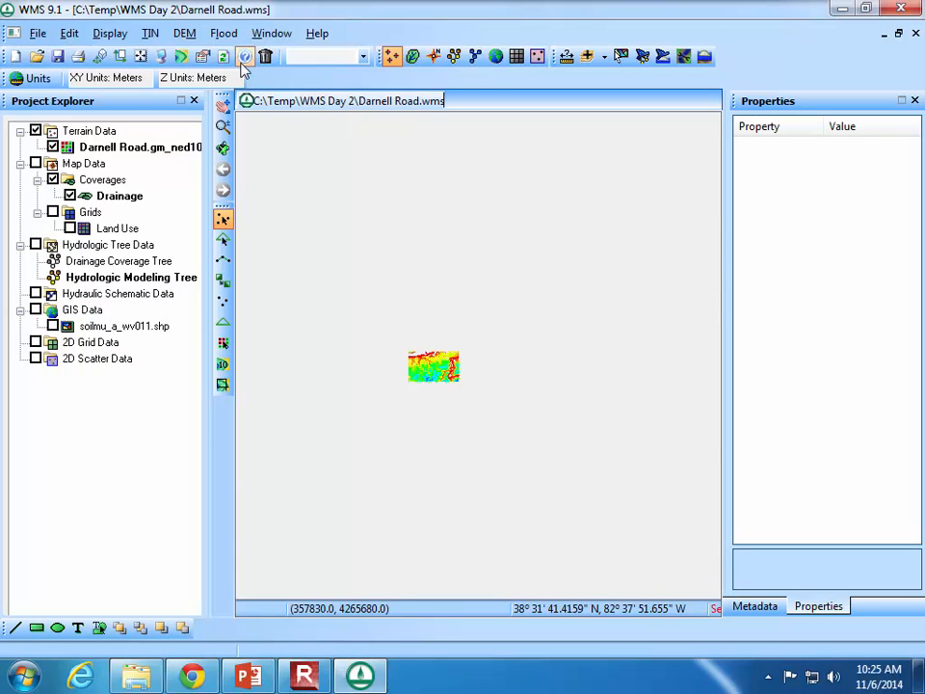
left_click(142, 58)
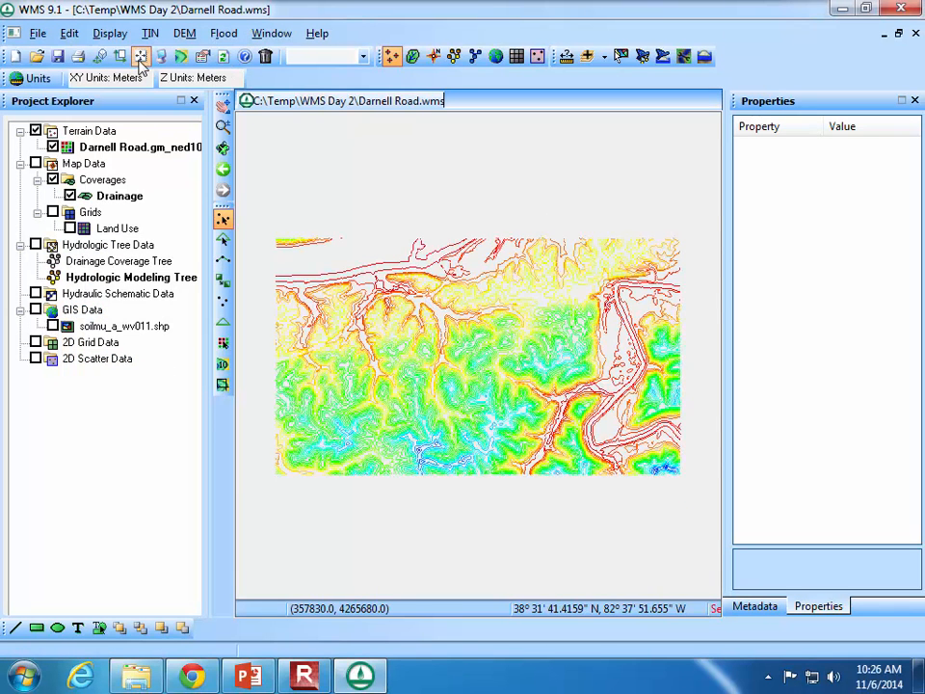
Compute the DEM's flow directions and accumulations with basin areas in acres and distances in feet.
left_click(414, 58)
left_click(184, 33)
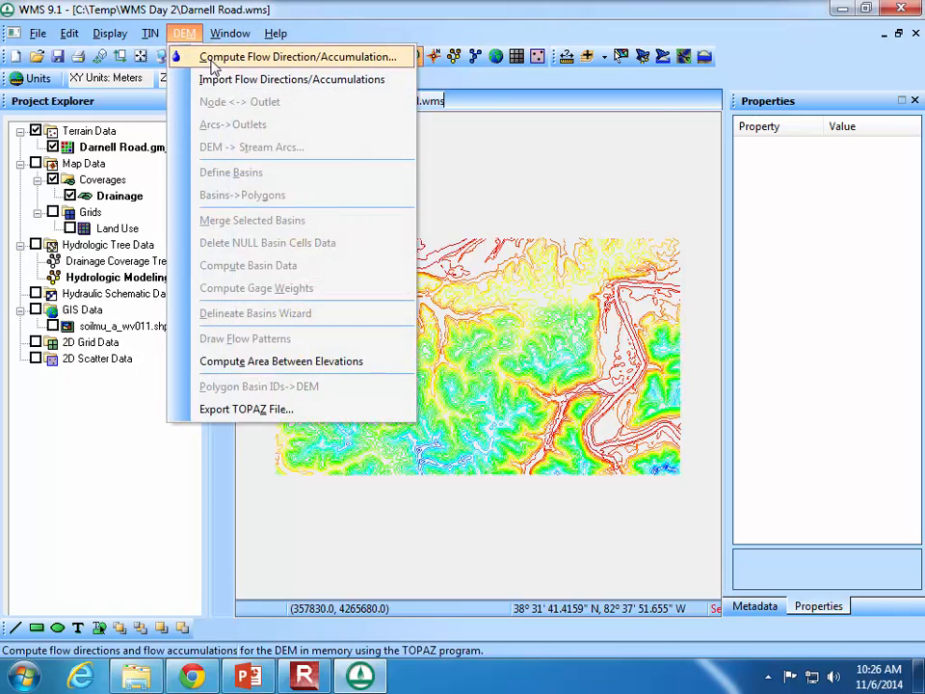
left_click(213, 60)
left_click(535, 505)
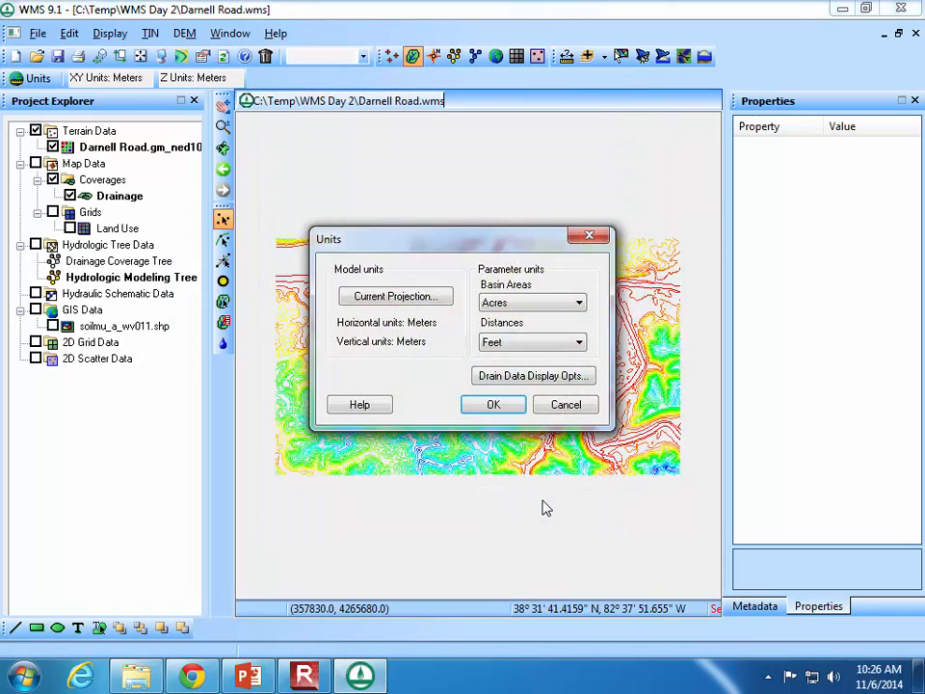
left_click(505, 406)
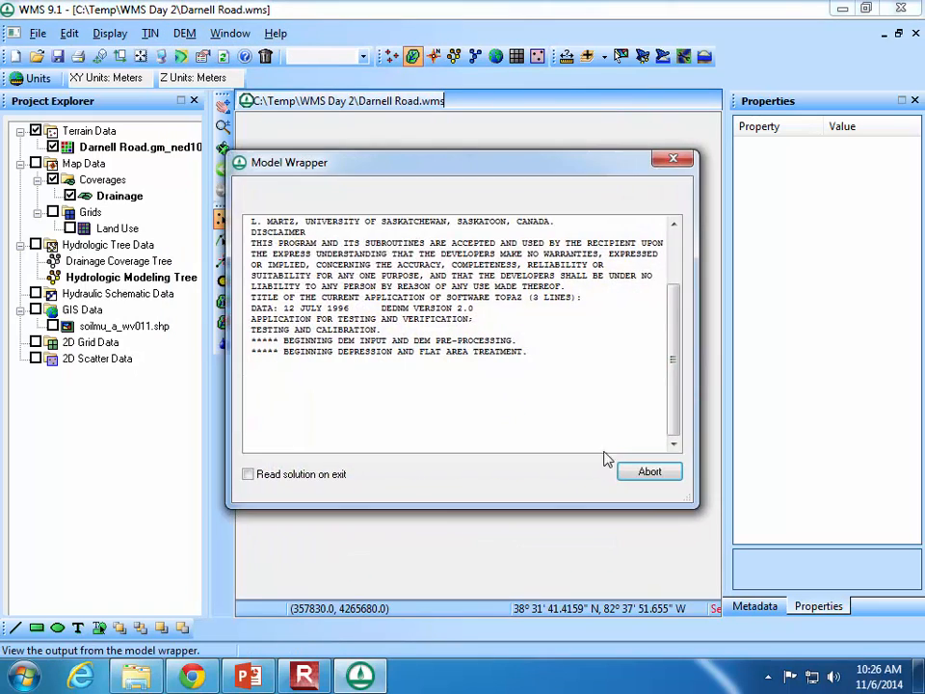
left_click(629, 471)
Create an outlet point on the stream just downstream of the confluence at the upper end of the two main branches.
left_click(223, 126)
left_click(524, 402)
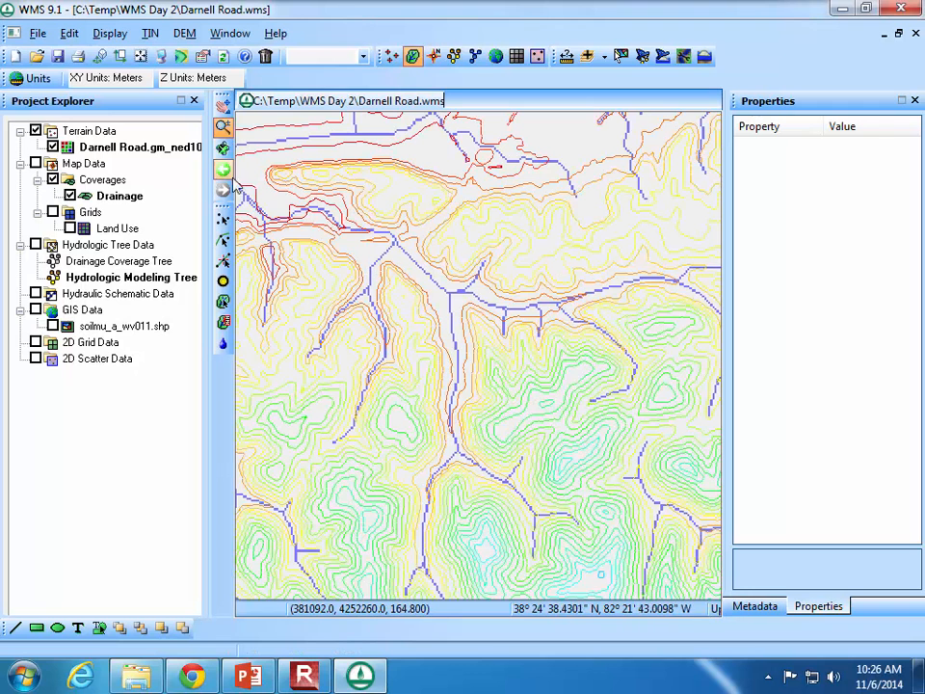
left_click_drag(295, 192, 481, 385)
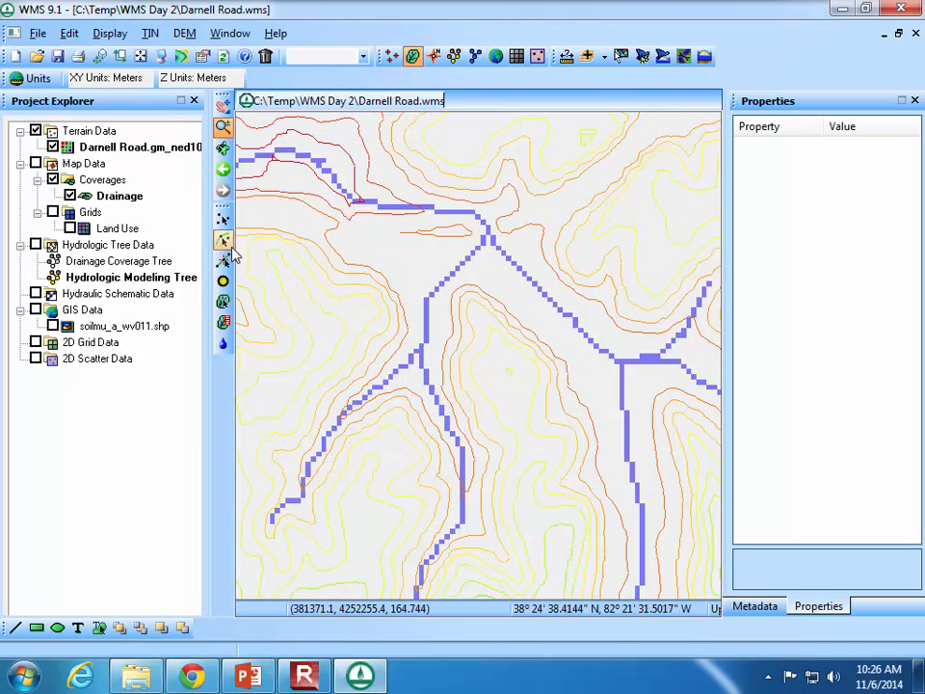
left_click(223, 282)
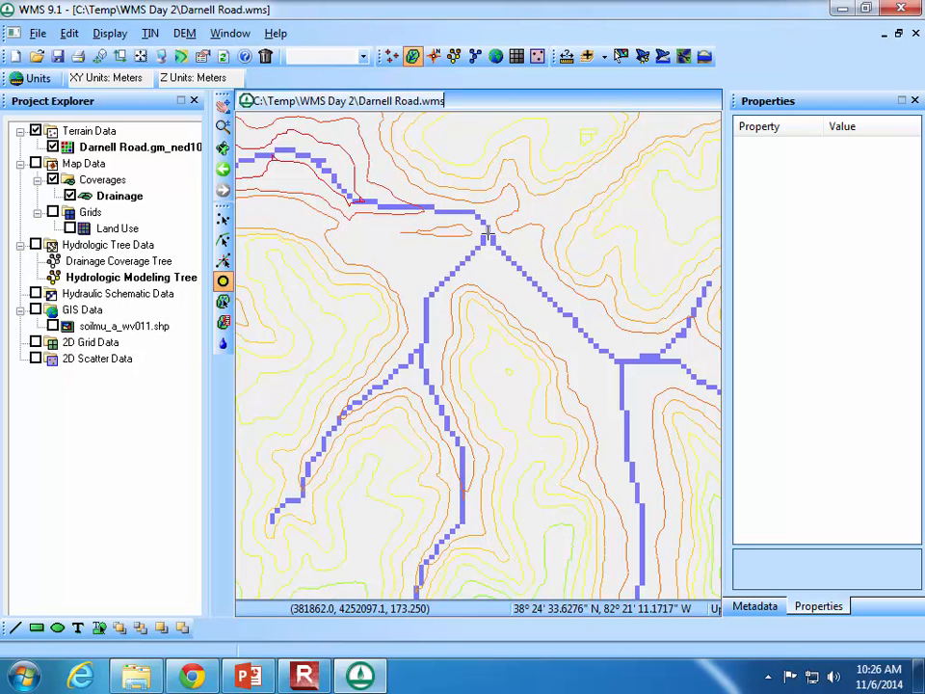
scroll(470, 234, "up", 5)
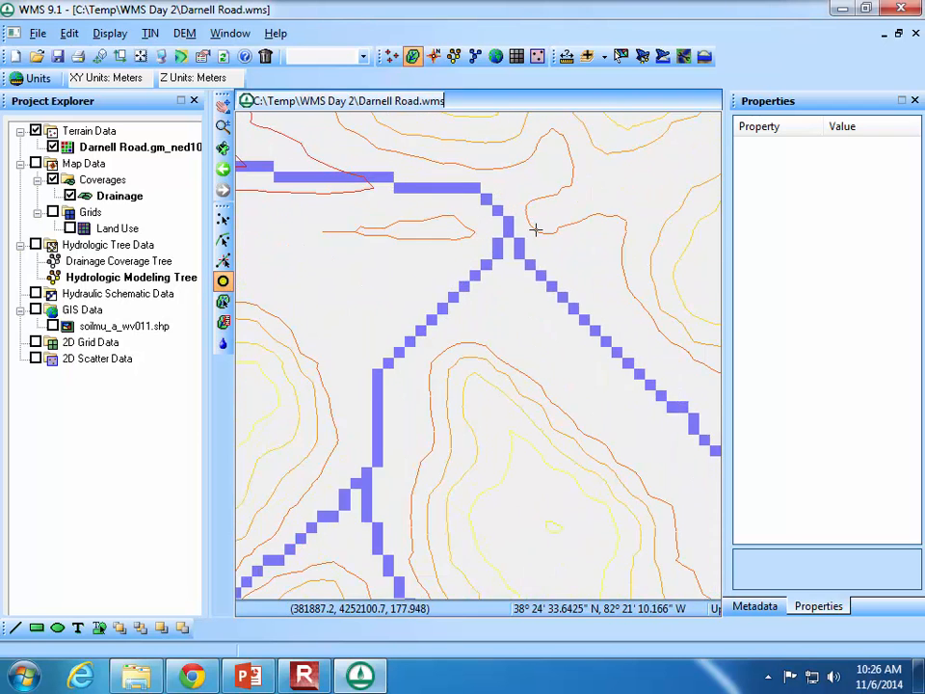
scroll(314, 234, "down", 2)
scroll(294, 323, "down", 3)
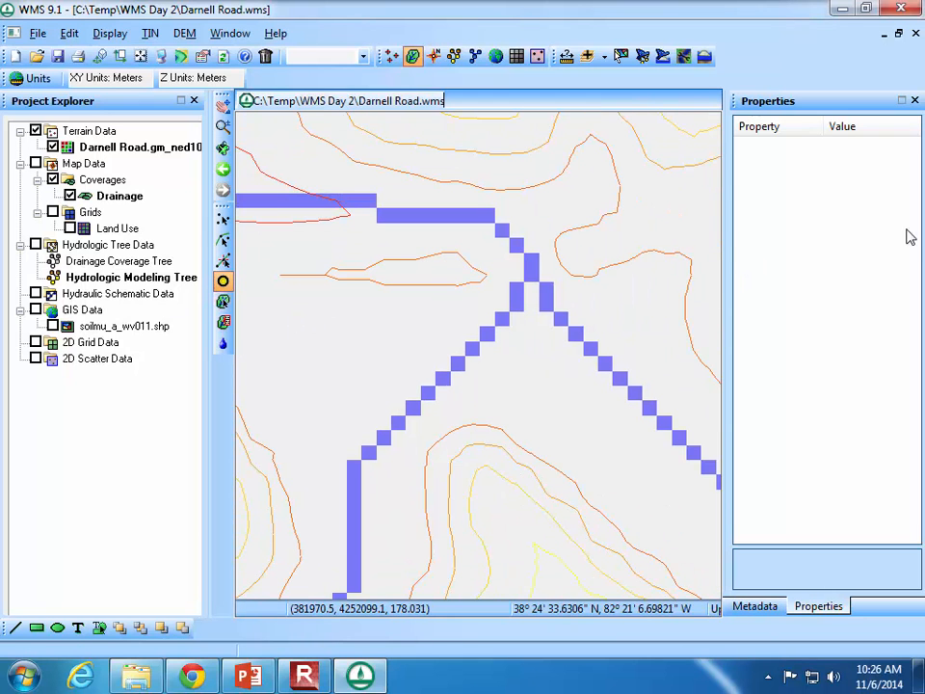
left_click(517, 245)
Delineate the watershed upstream of the outlet with the basin delineation wizard, keeping the stream threshold at 12.80 acres.
left_click(184, 33)
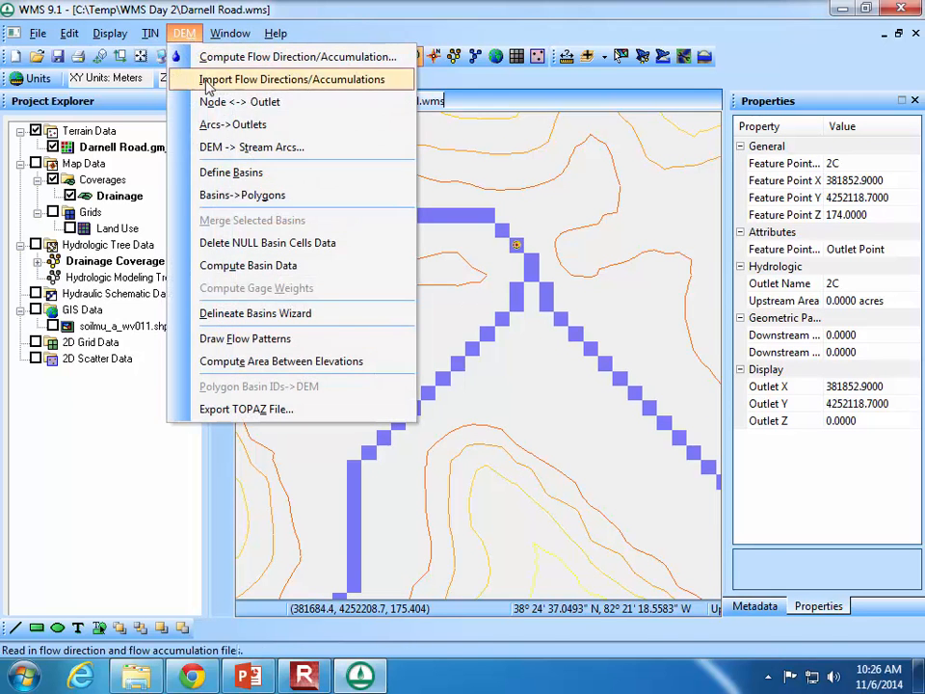
left_click(274, 315)
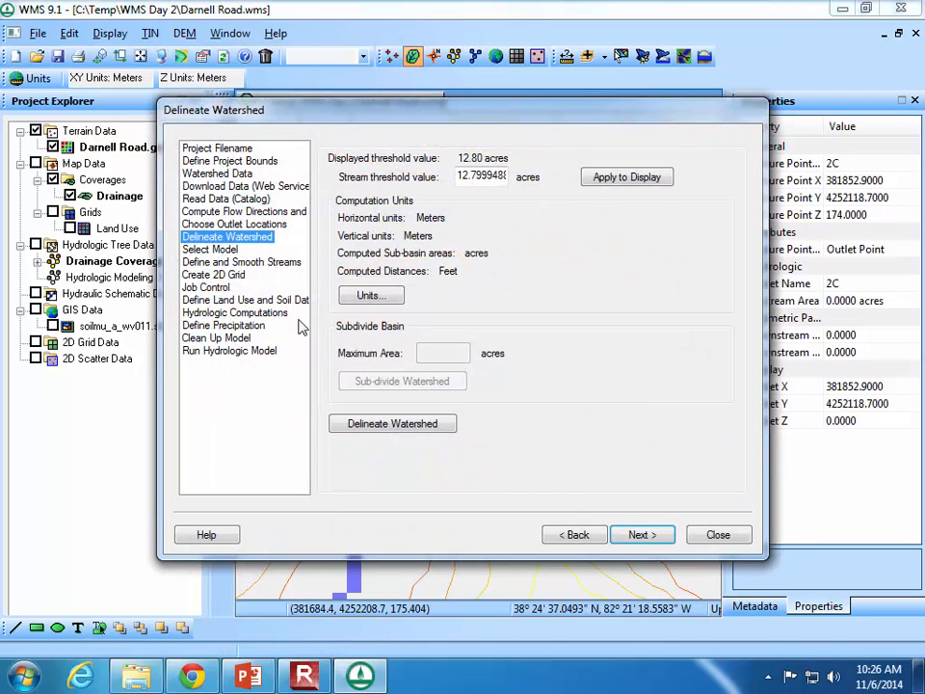
left_click(449, 425)
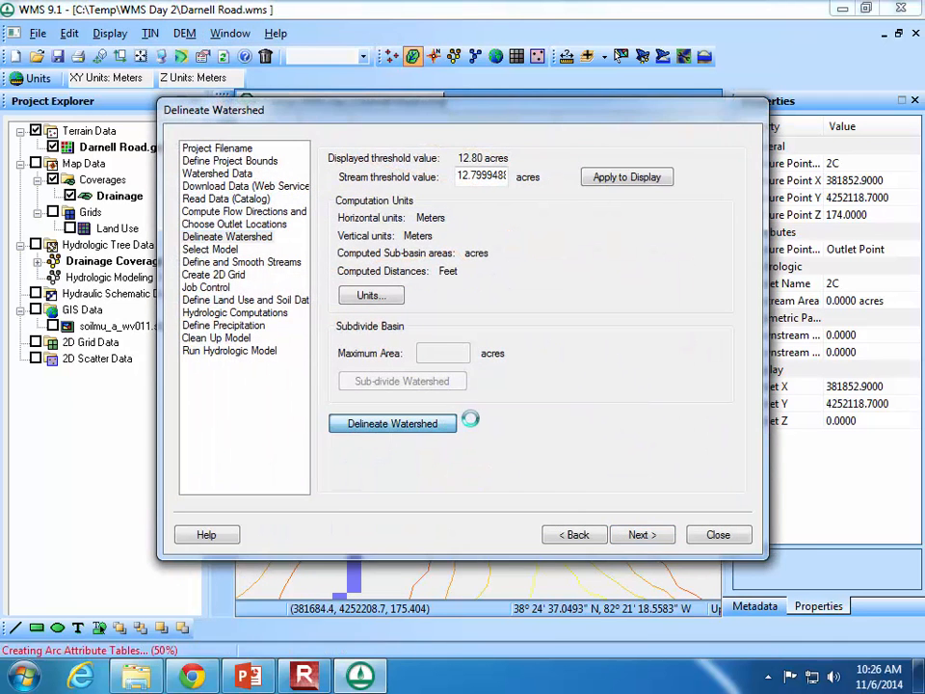
left_click(732, 537)
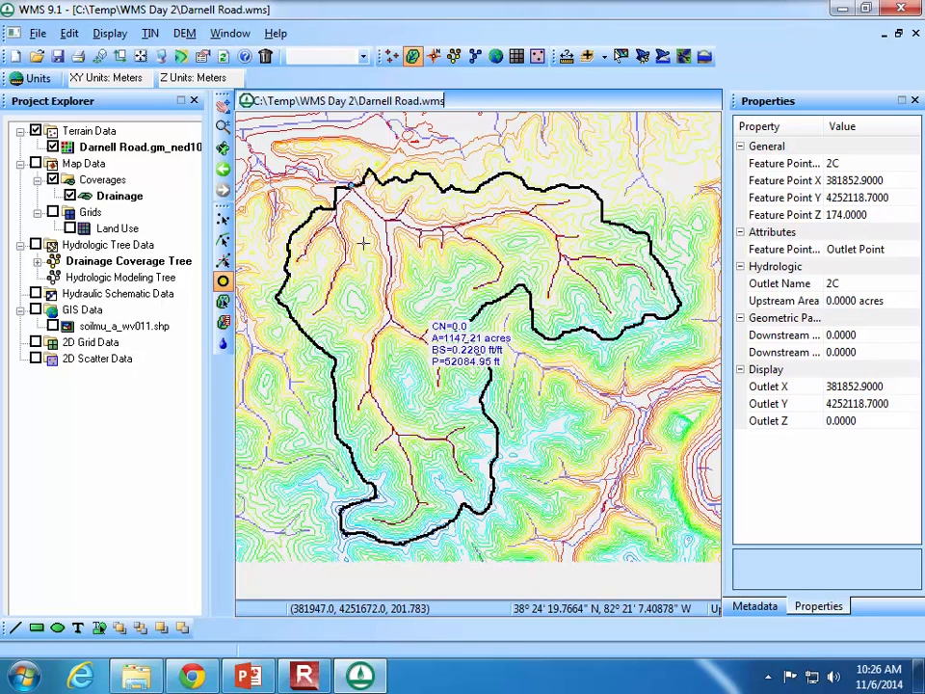
scroll(363, 243, "up", 2)
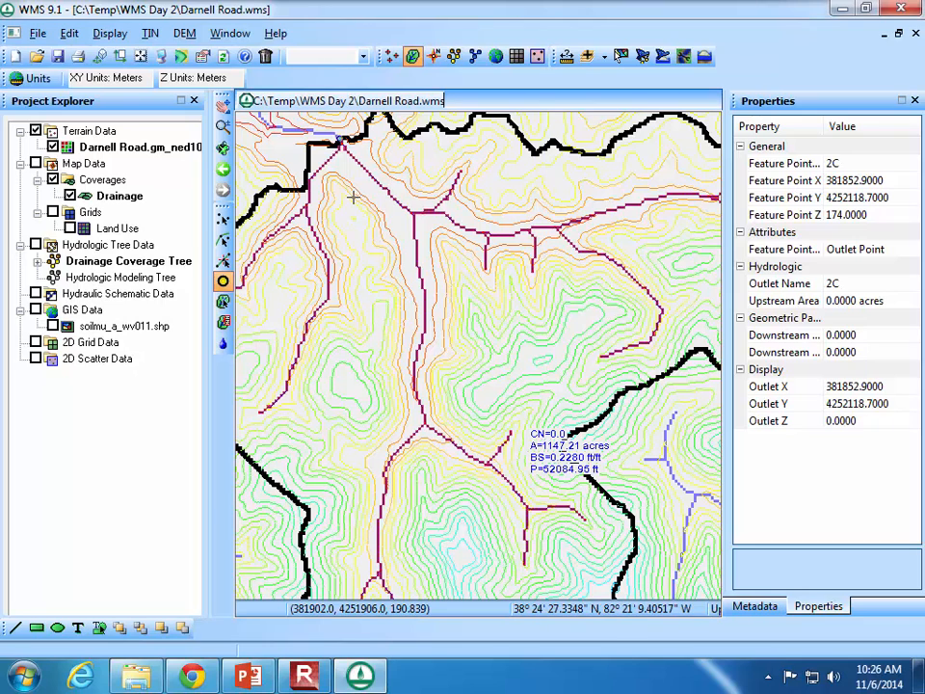
Create two interior outlet points, at about (382961, 4251893) on the eastern stream branch and (382153, 4251392) on the southern branch.
scroll(351, 198, "down", 3)
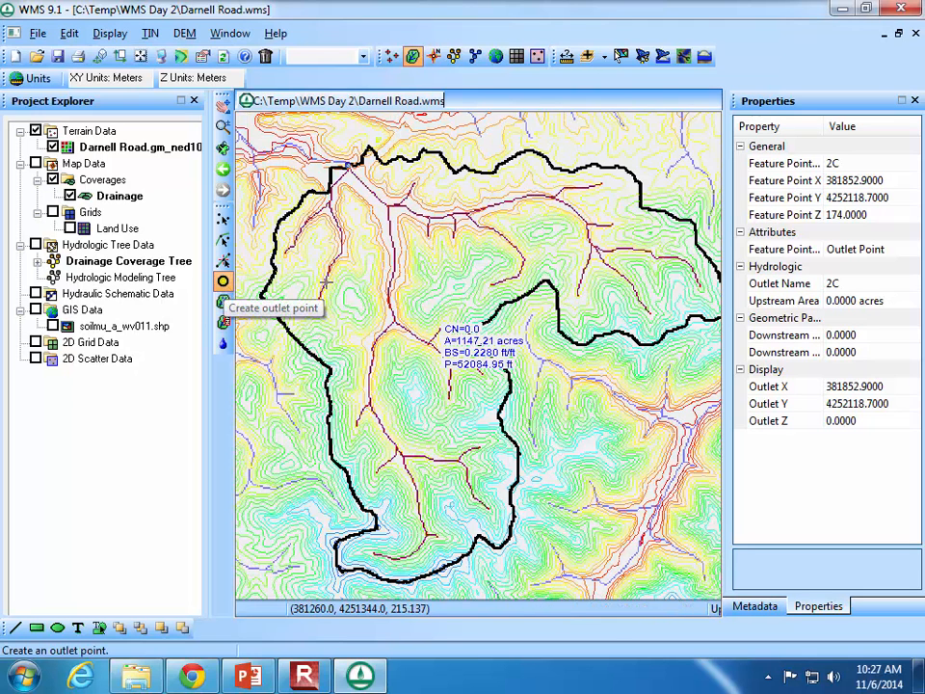
left_click(223, 281)
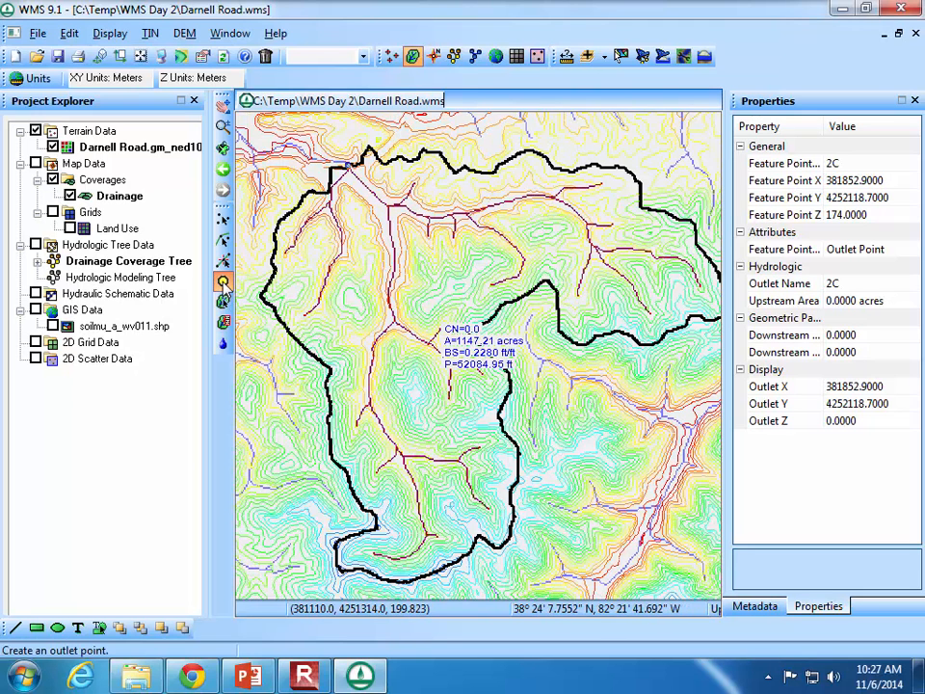
left_click(515, 199)
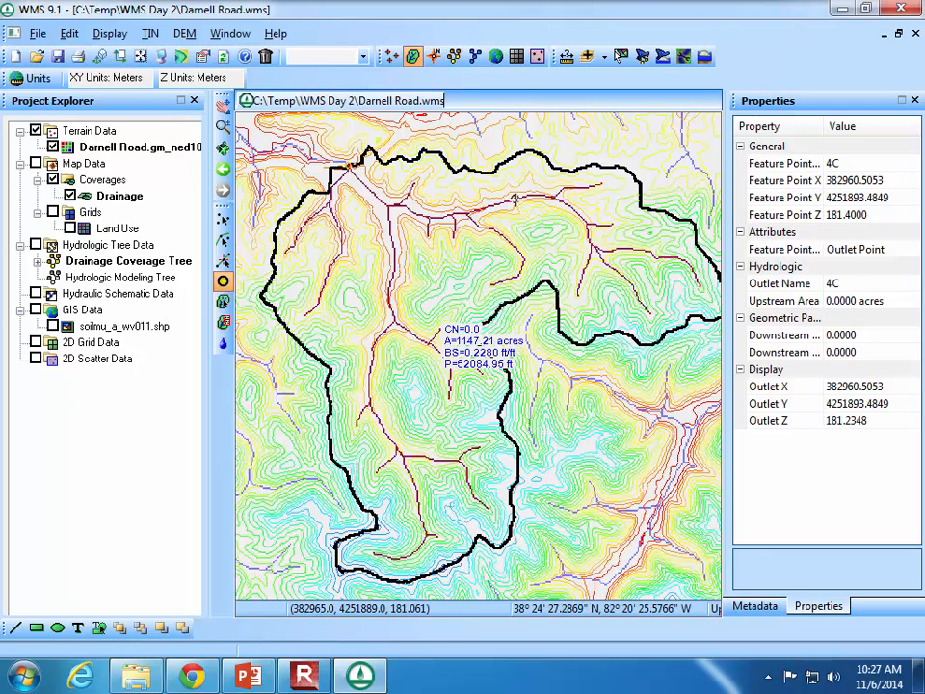
left_click(391, 273)
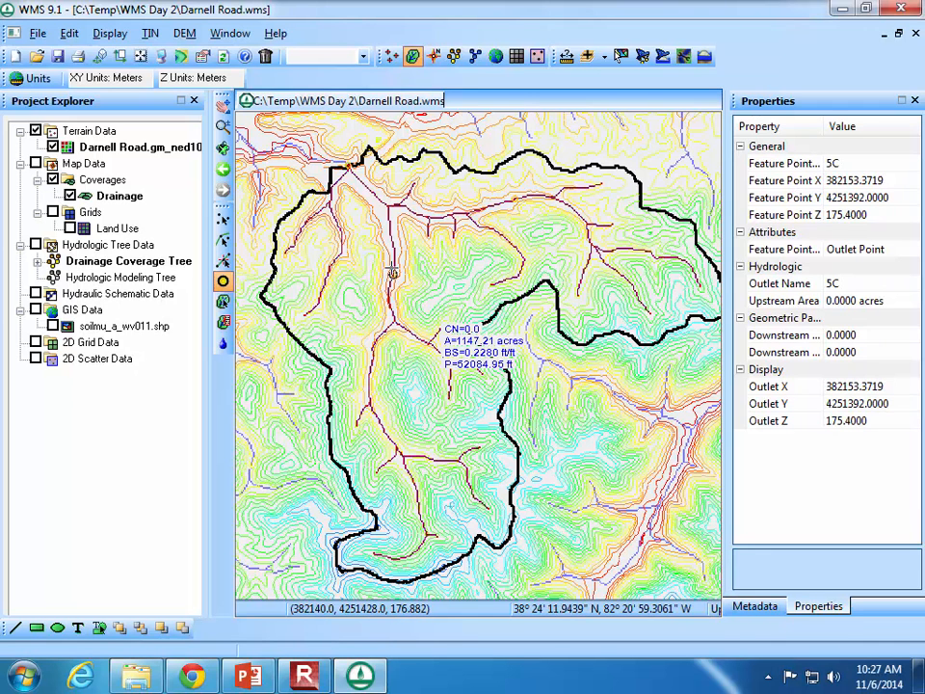
Delineate the watershed into sub-basins at the new outlets with the basin delineation wizard, replacing the existing drainage feature data.
left_click(184, 33)
left_click(282, 313)
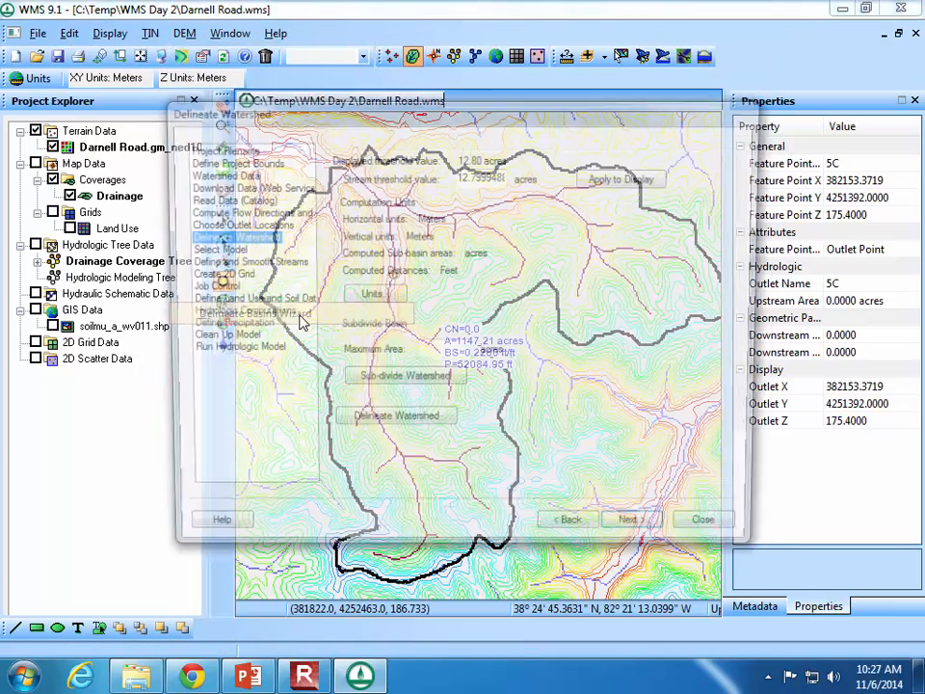
left_click(431, 422)
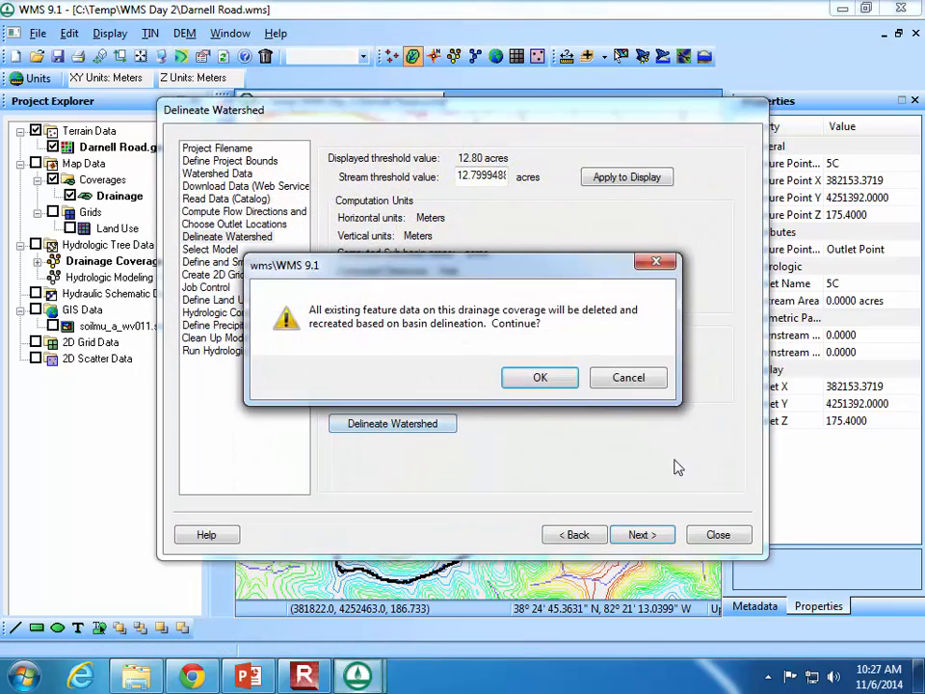
left_click(547, 377)
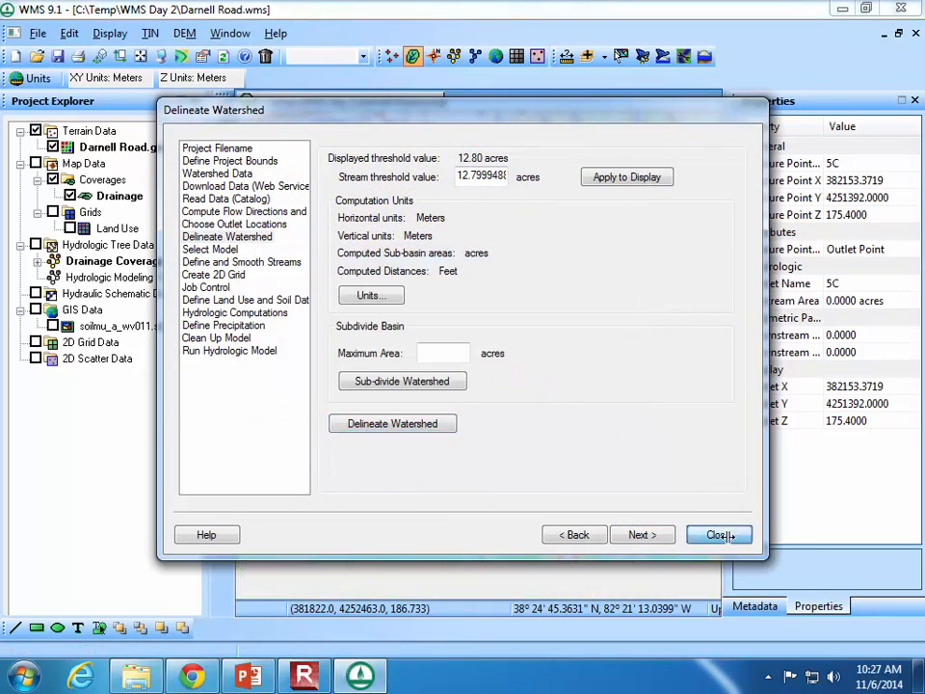
left_click(724, 537)
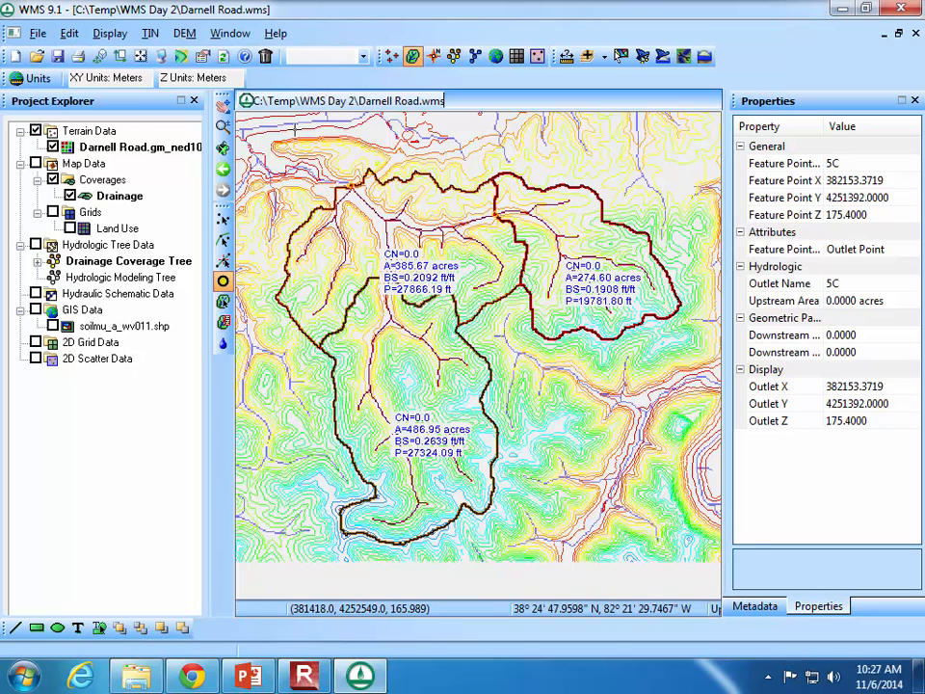
Delete the interior outlet points on the southern and eastern stream branches of the watershed.
scroll(358, 241, "up", 4)
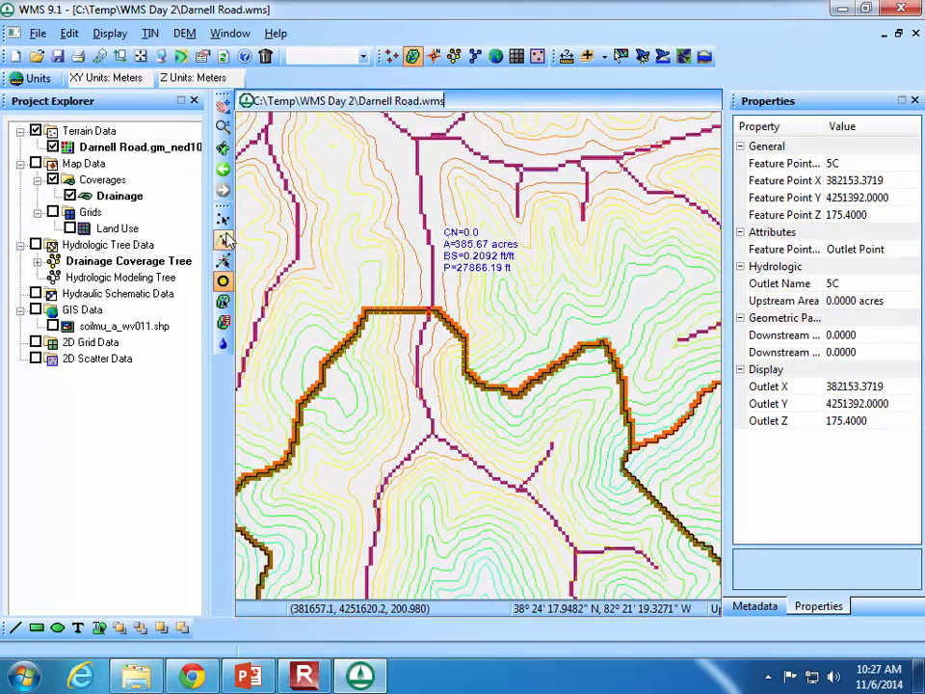
left_click(223, 241)
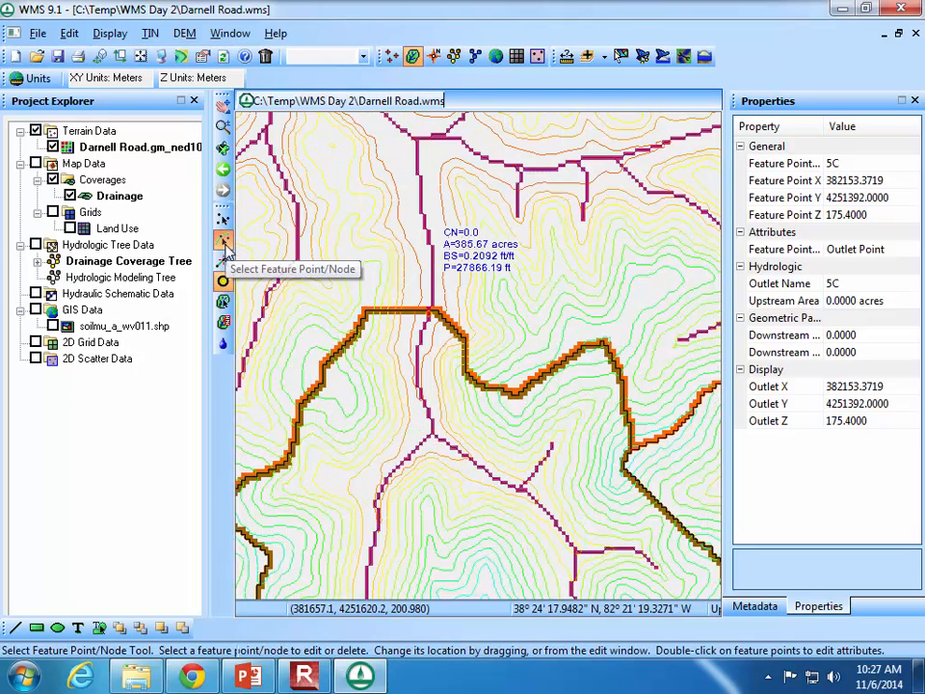
left_click(430, 321)
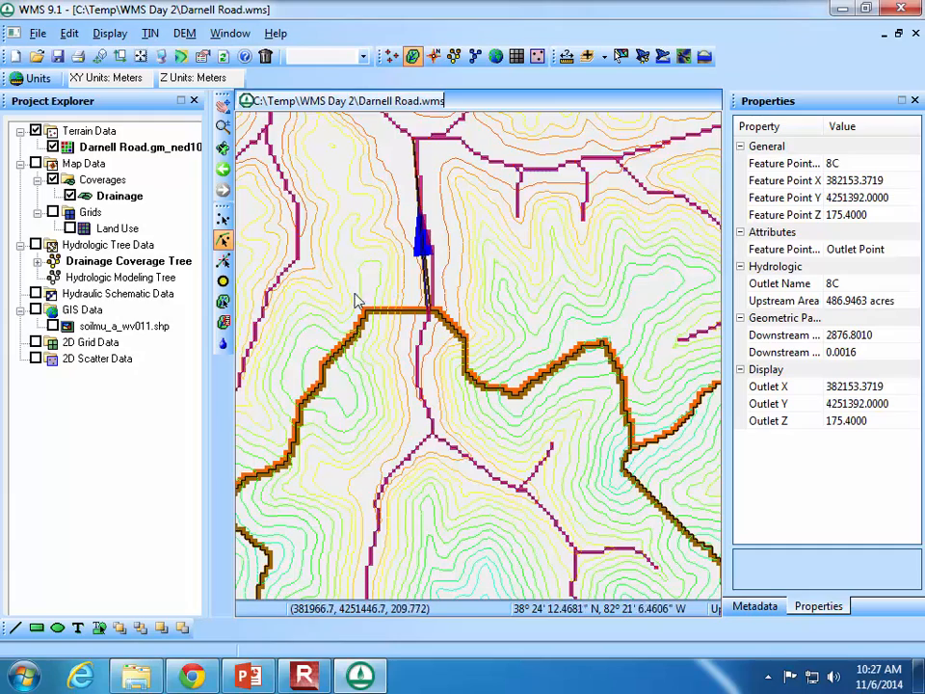
scroll(342, 299, "down", 2)
scroll(547, 201, "up", 3)
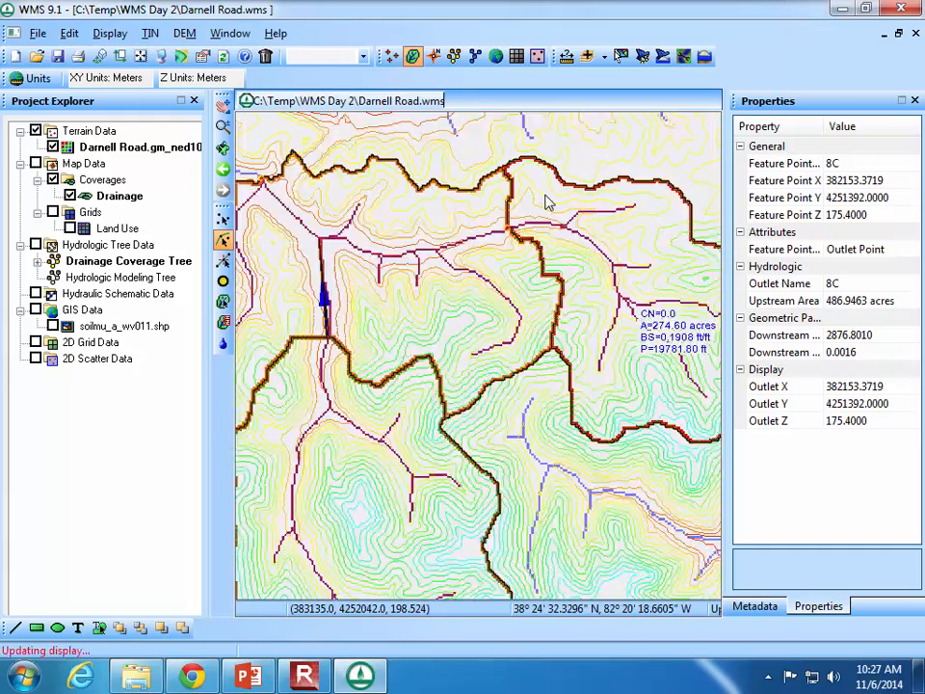
left_click(484, 258)
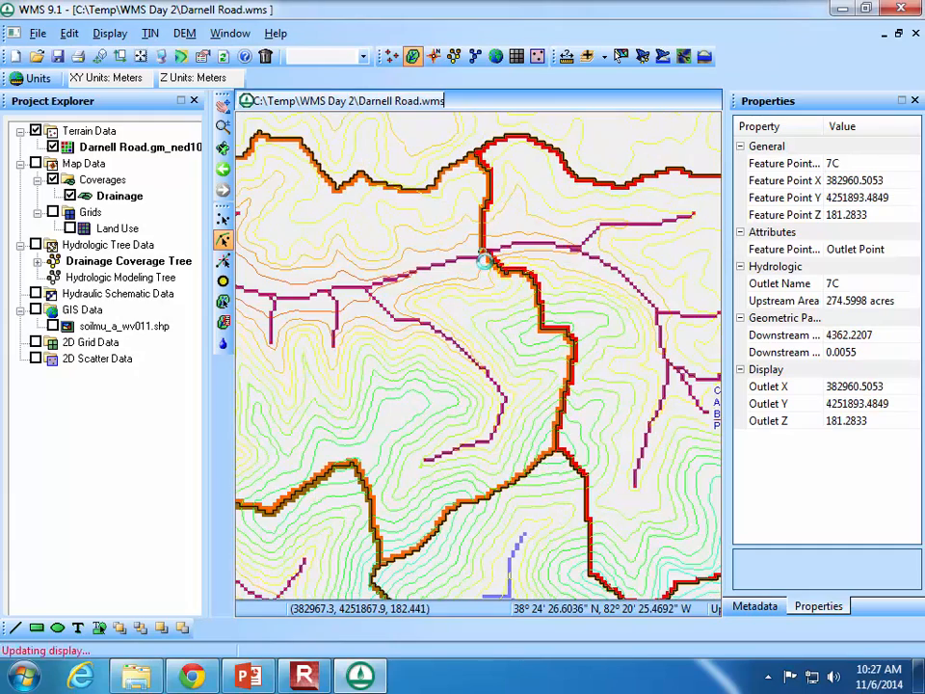
Delineate the watershed again as a single basin above the remaining outlet, keeping the 12.80-acre stream threshold.
left_click(179, 34)
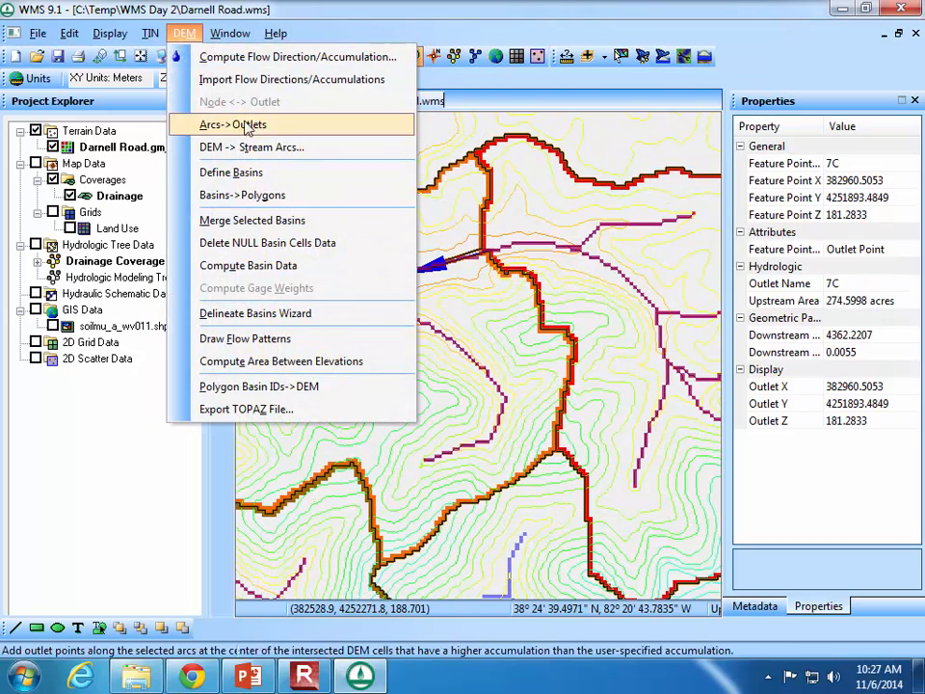
left_click(310, 313)
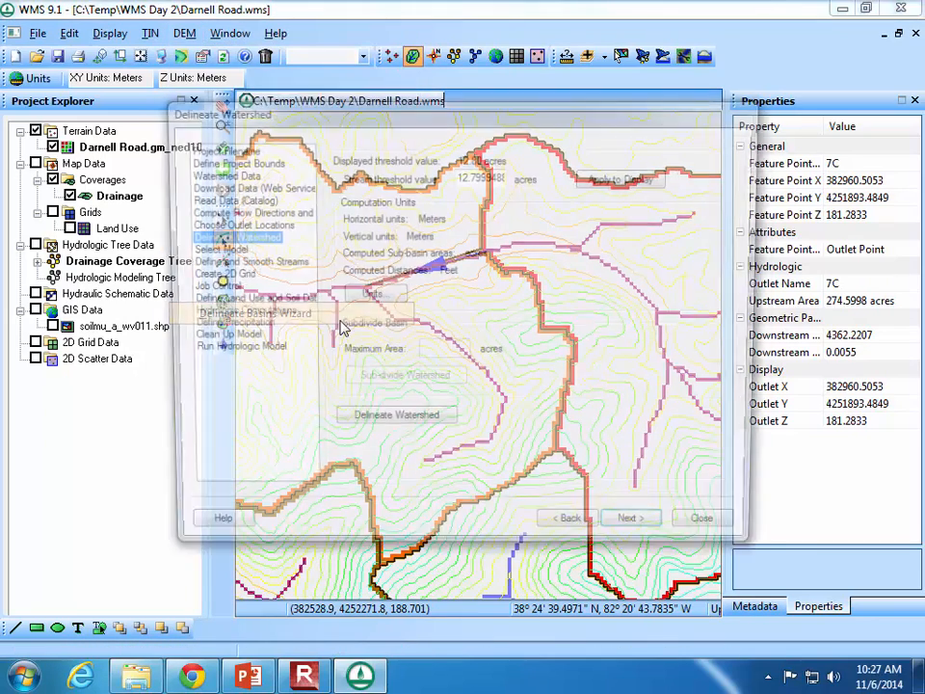
left_click(416, 423)
left_click(539, 377)
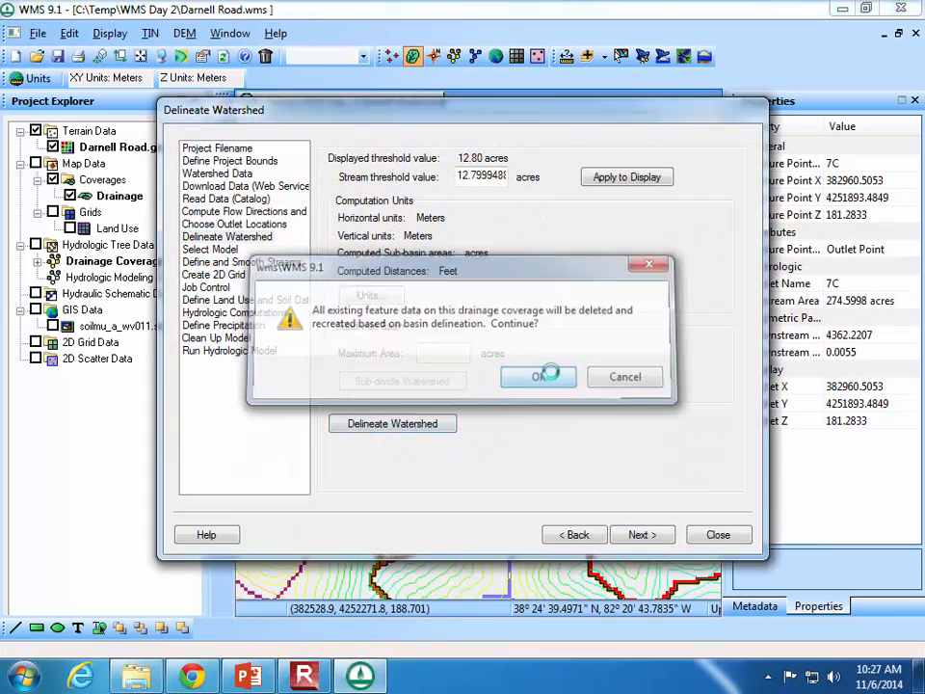
left_click(718, 535)
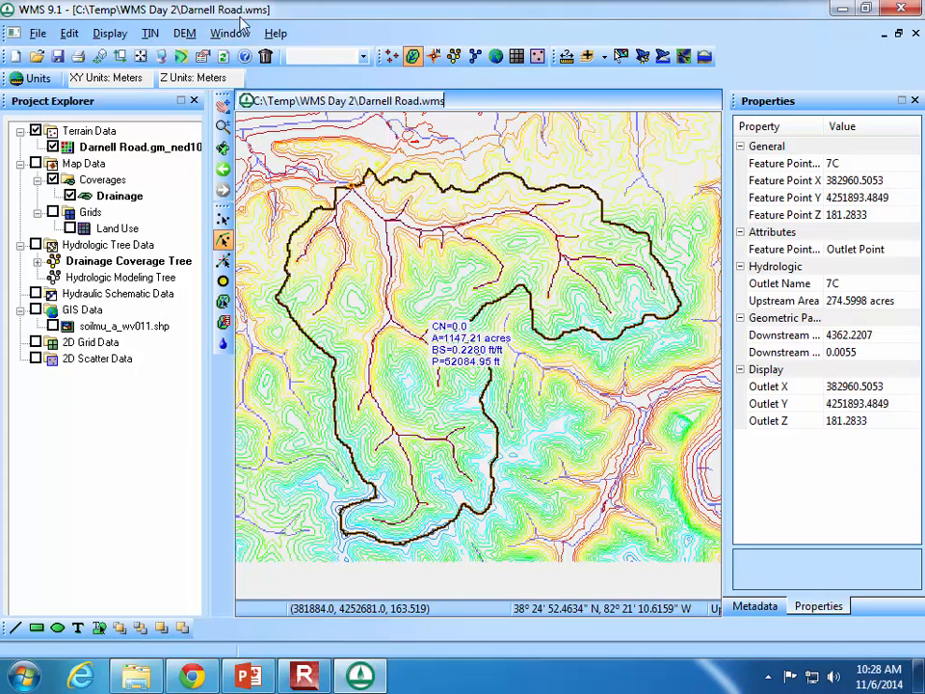
Turn on the Max Flow Distance label for the basin in the drainage data display options.
left_click(164, 61)
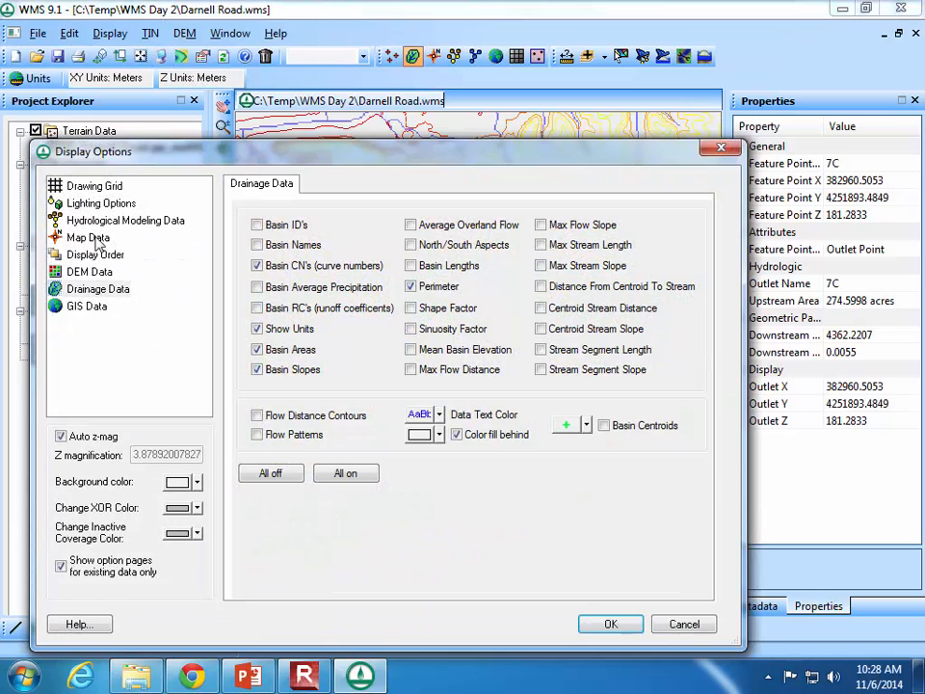
left_click(93, 273)
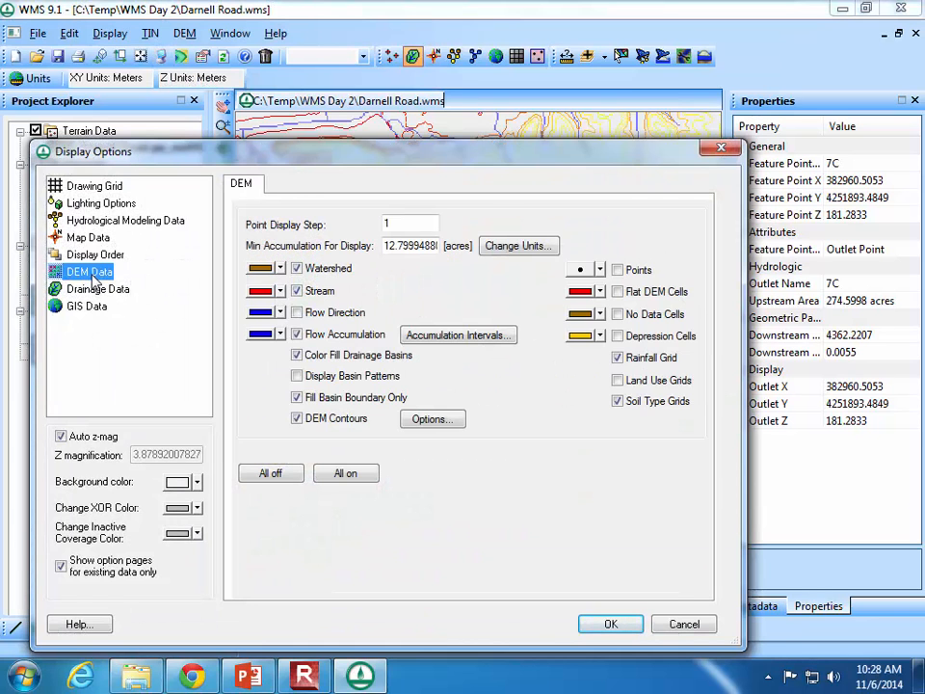
left_click(97, 291)
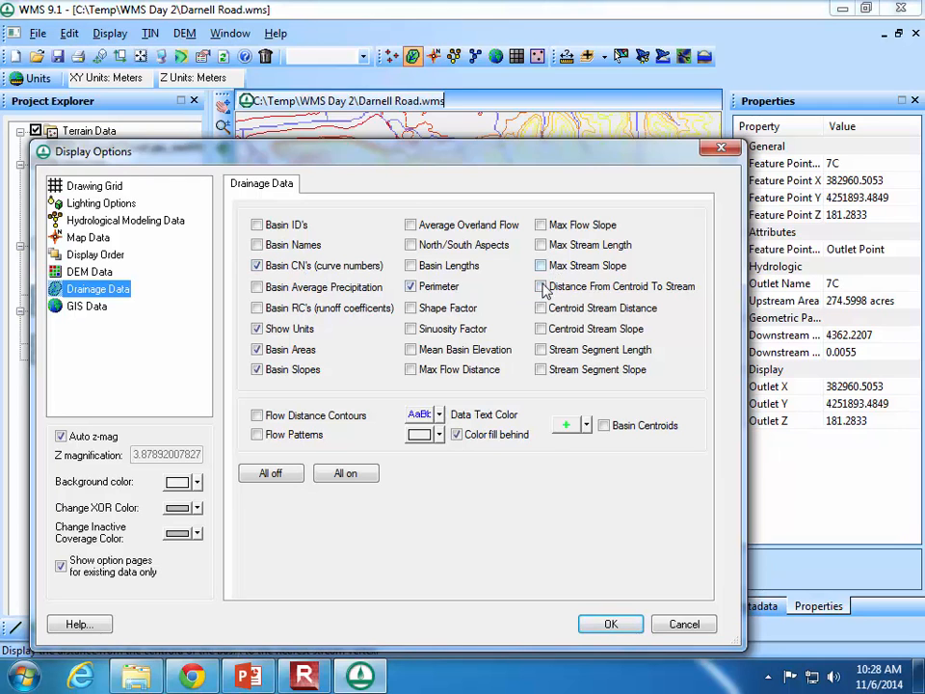
left_click(411, 370)
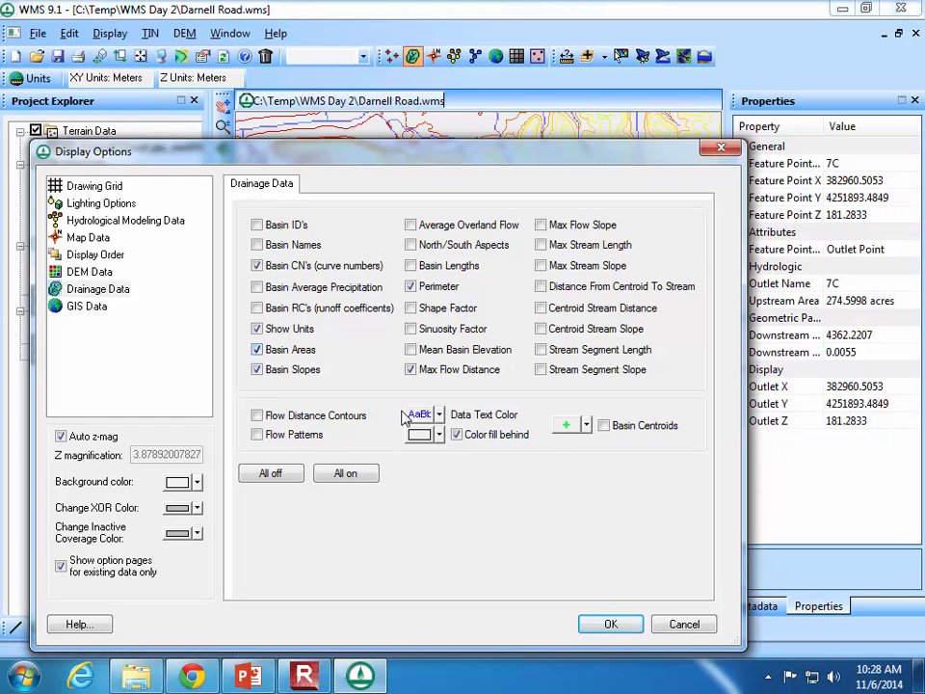
left_click(611, 623)
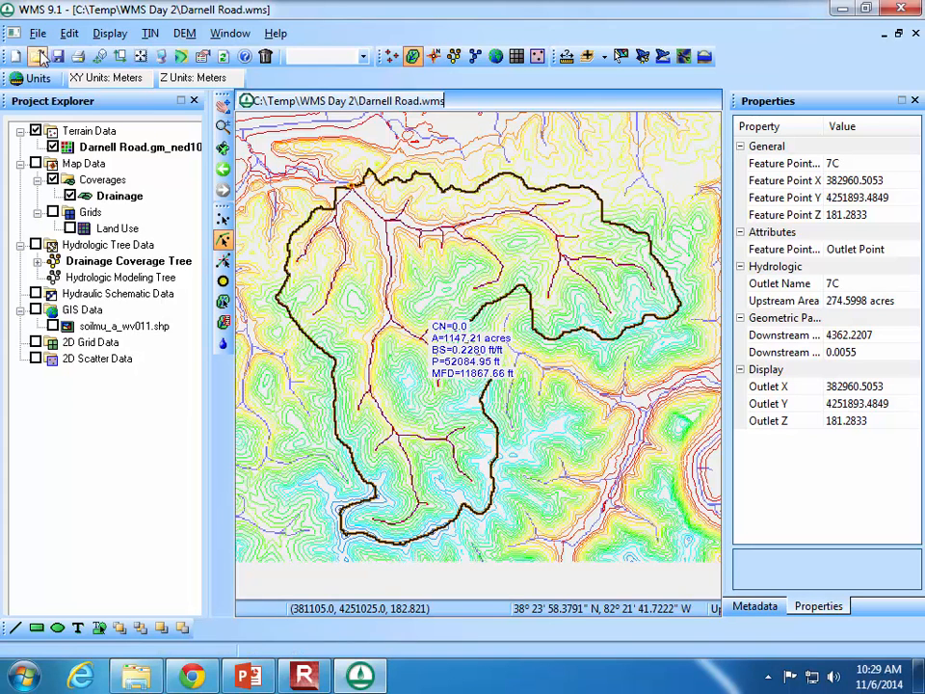
Fit the whole project in view and toggle the Darnell Road DEM's visibility off and on to check its display.
left_click(141, 55)
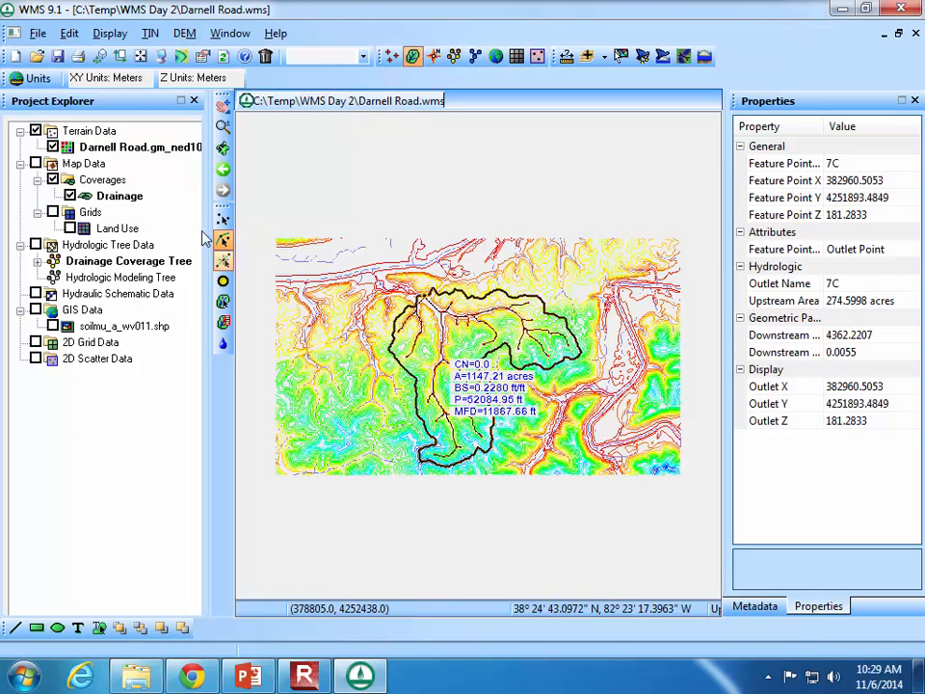
right_click(133, 150)
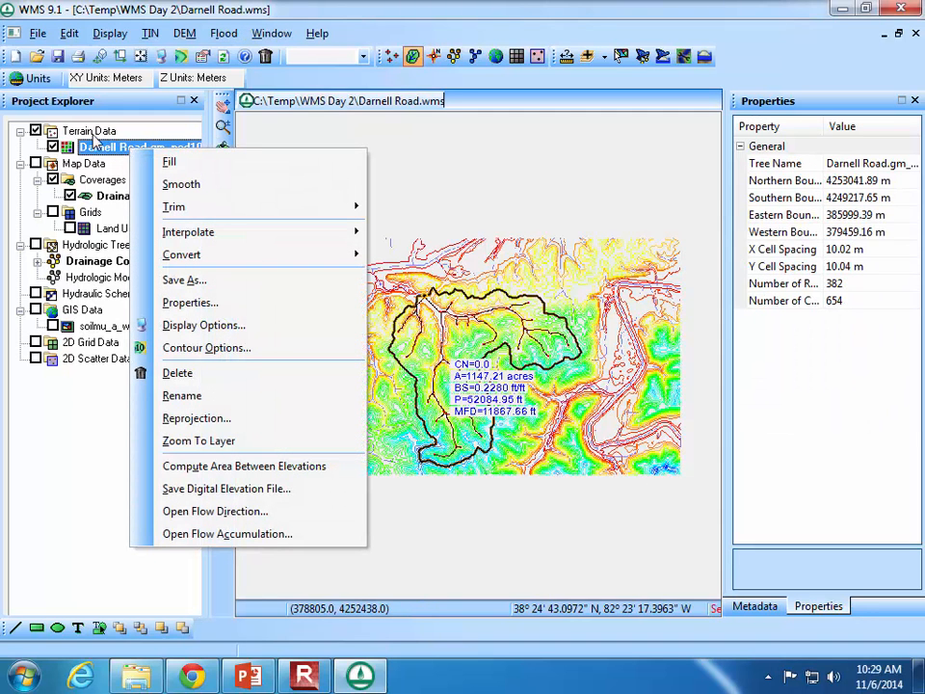
key("Escape")
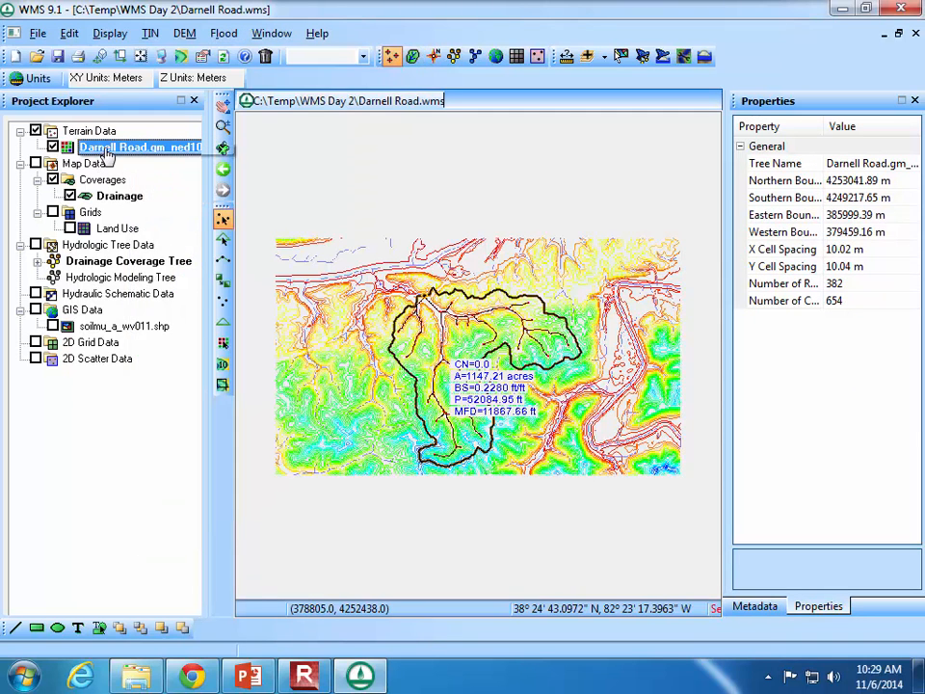
left_click(53, 147)
left_click(53, 147)
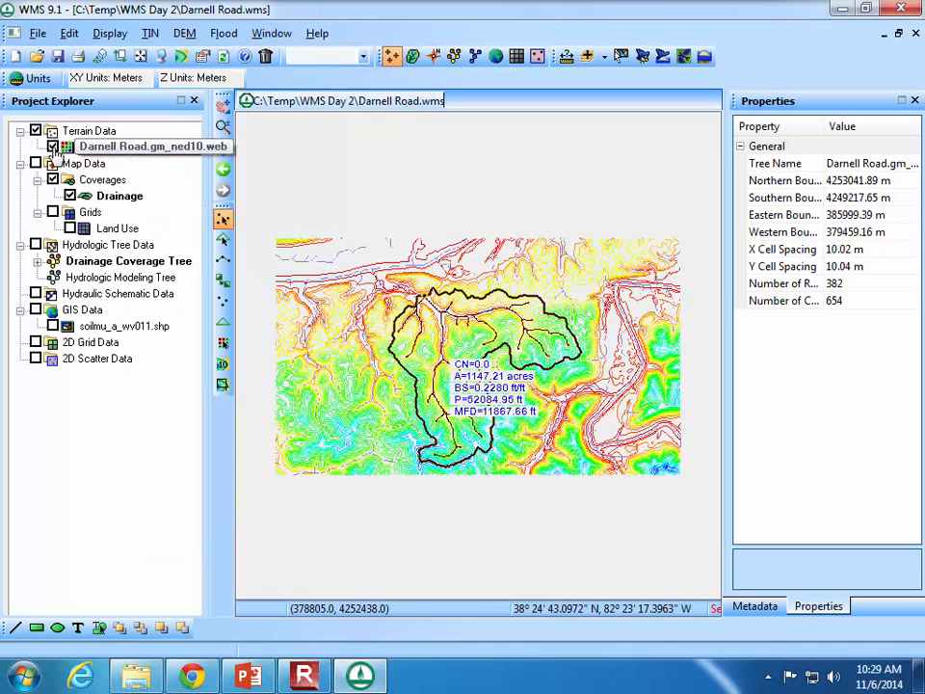
left_click(53, 147)
left_click(53, 147)
Trim the Darnell Road DEM to an interactively drawn polygon that loosely encloses the delineated watershed.
right_click(138, 150)
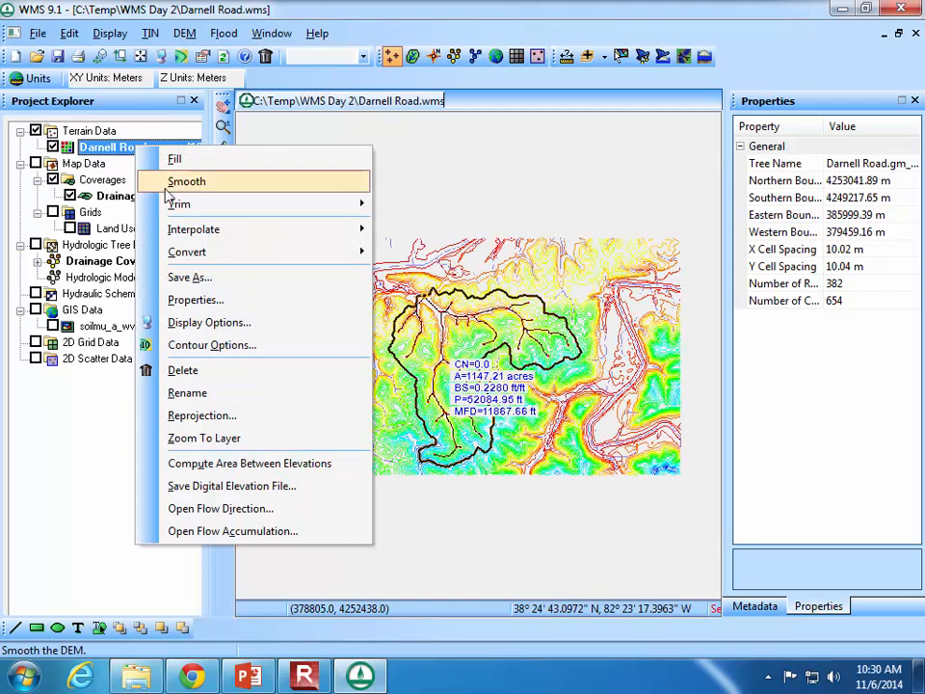
mouse_move(201, 204)
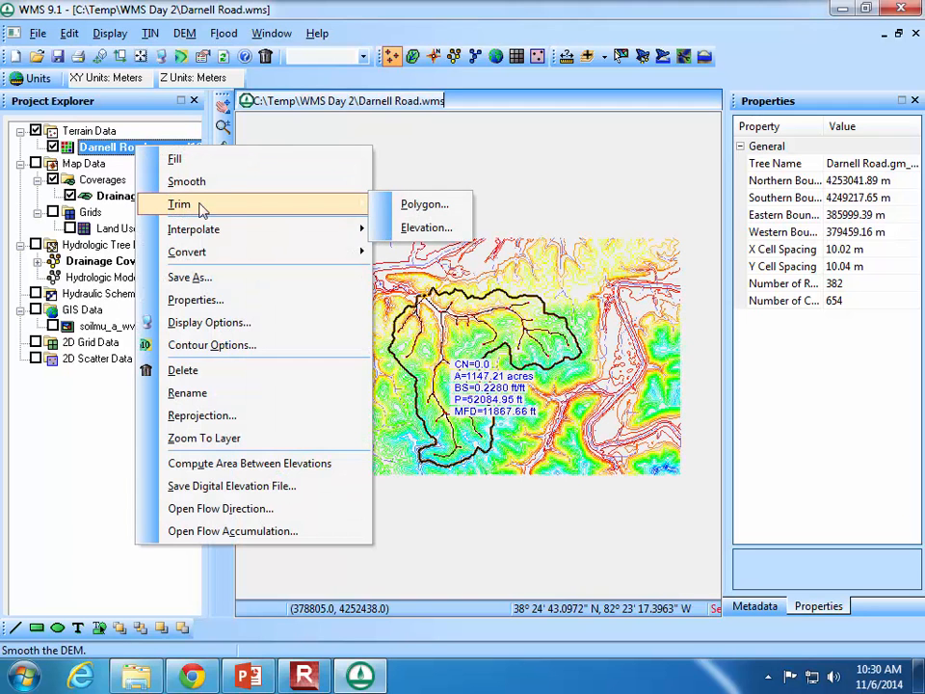
left_click(415, 204)
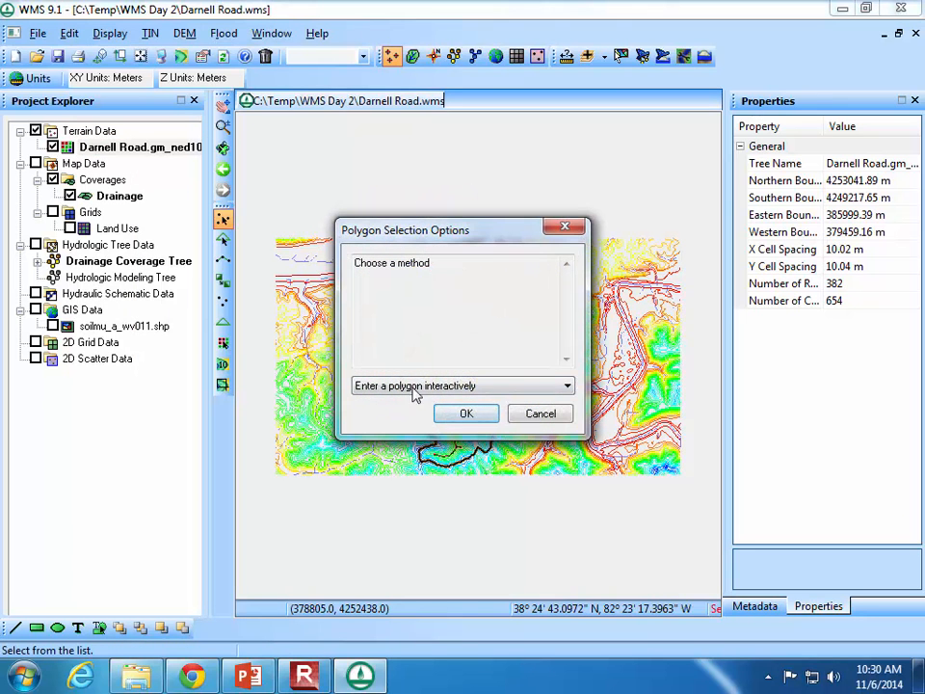
left_click(466, 412)
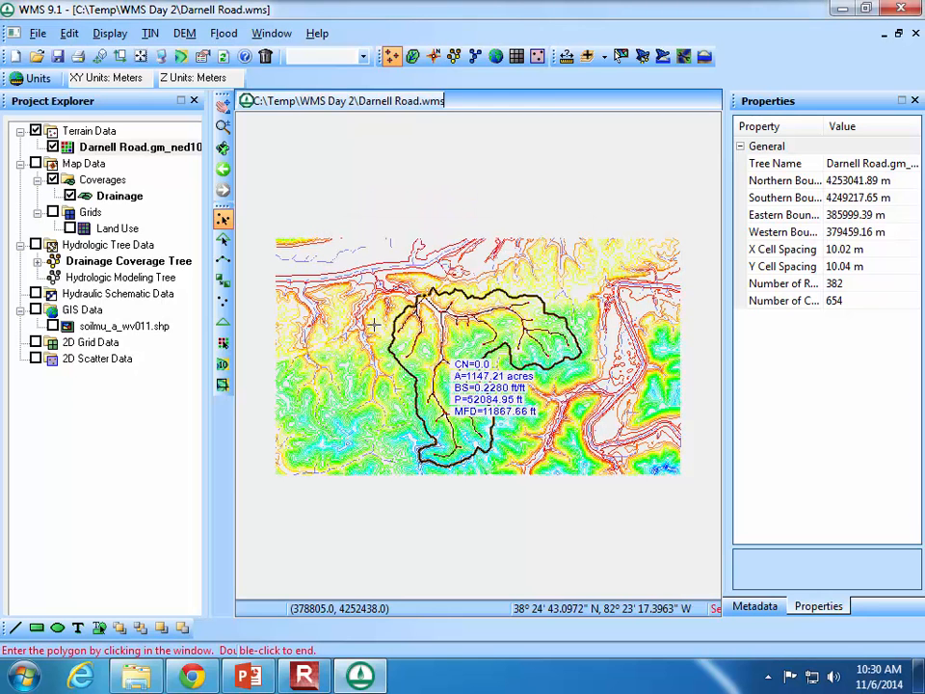
left_click(390, 472)
left_click(535, 467)
left_click(540, 393)
left_click(612, 369)
left_click(592, 305)
left_click(523, 262)
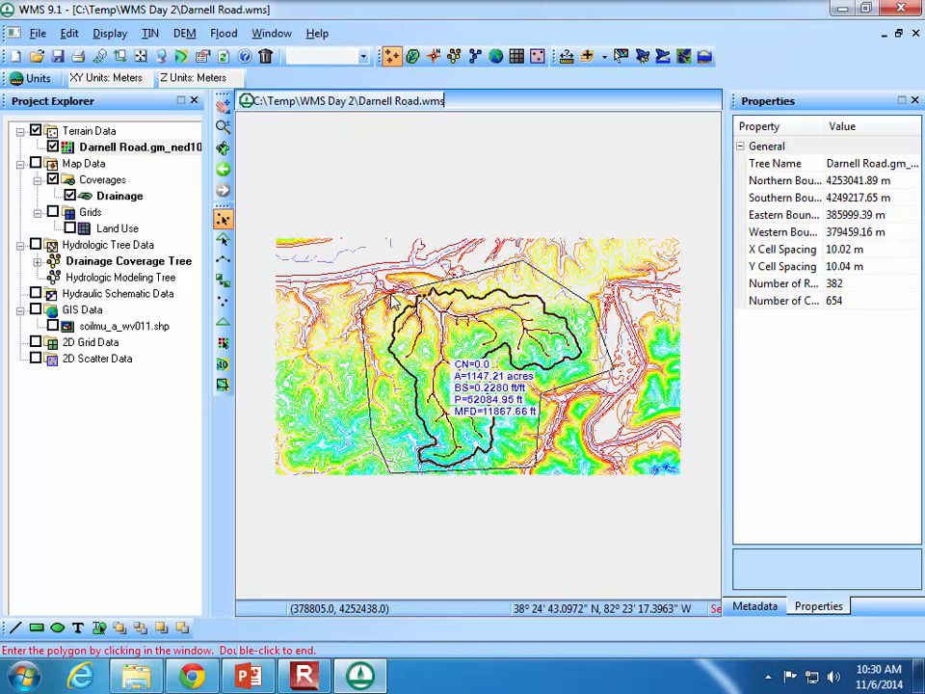
double_click(393, 301)
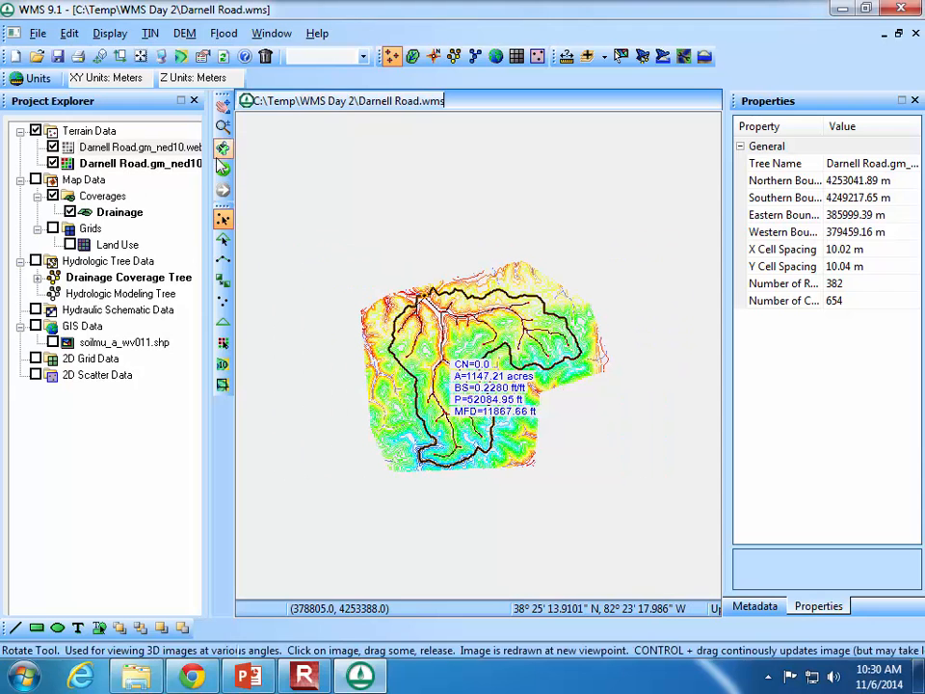
left_click(140, 55)
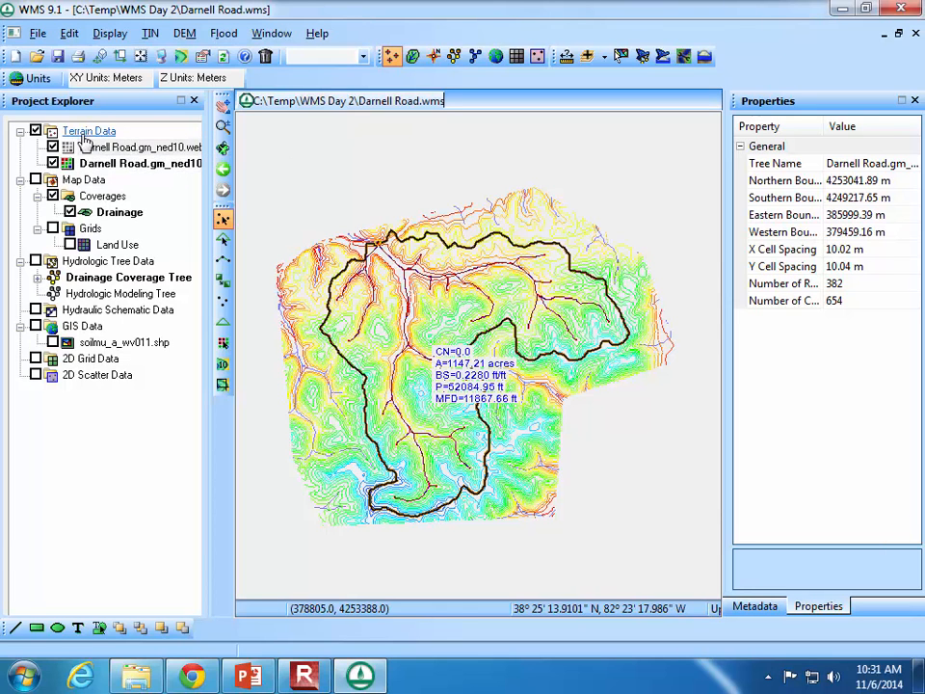
right_click(104, 164)
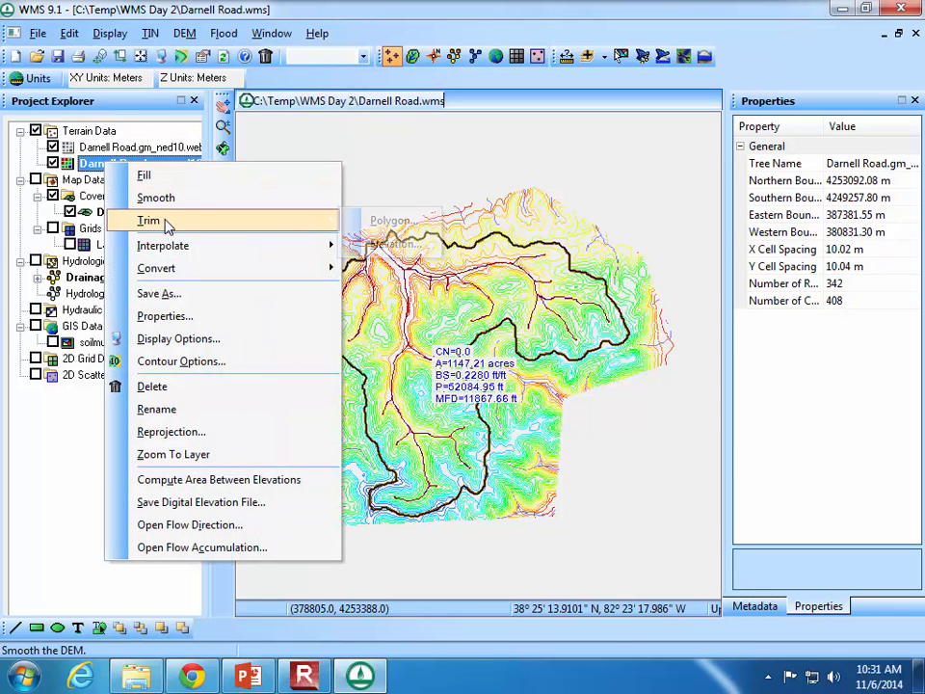
mouse_move(325, 226)
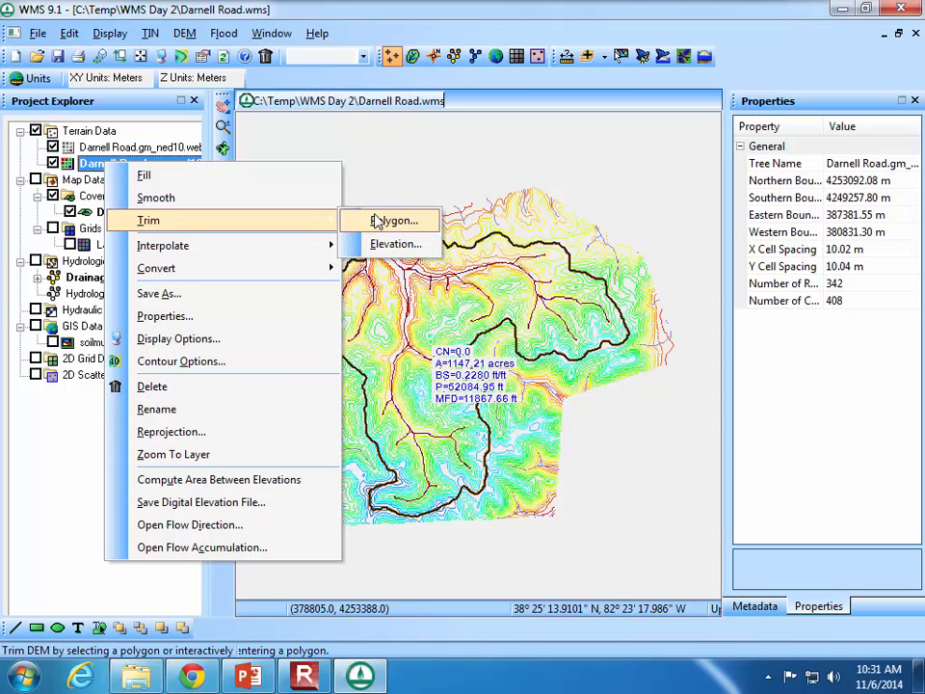
left_click(423, 226)
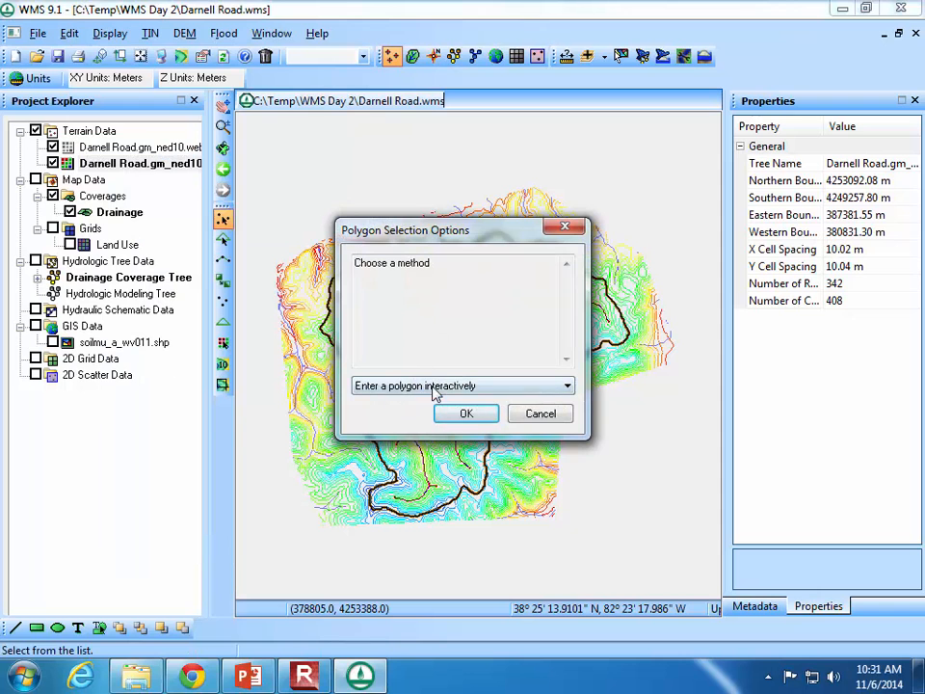
left_click(465, 412)
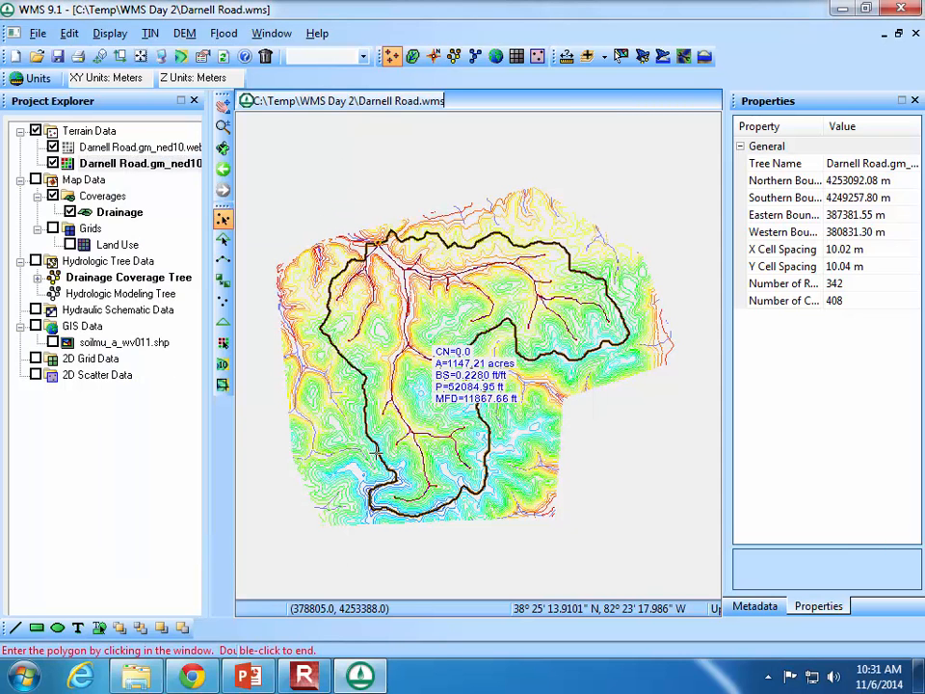
key("Escape")
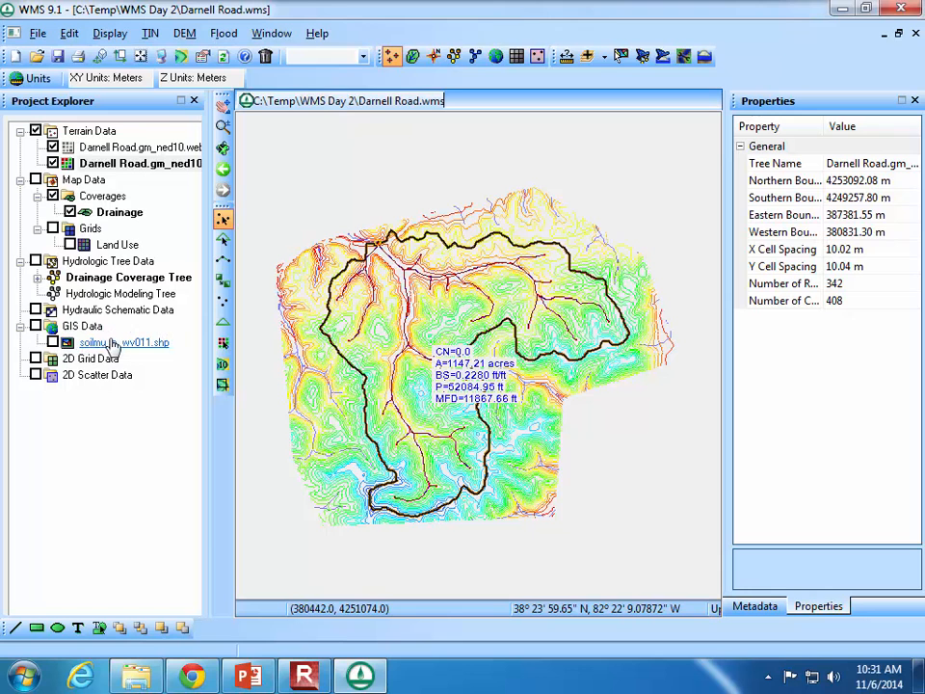
Display the soilmu_a_wv011.shp layer and join NRCS soil texture and HYDGRP data to it, filling blank values with soil group C and silt loam.
left_click(53, 343)
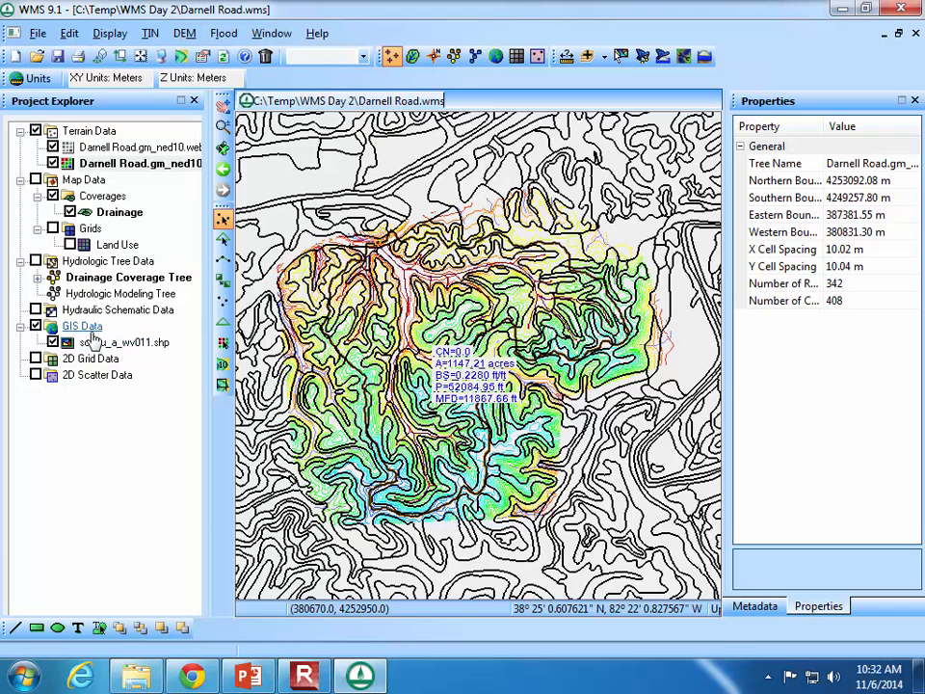
left_click(125, 344)
right_click(126, 347)
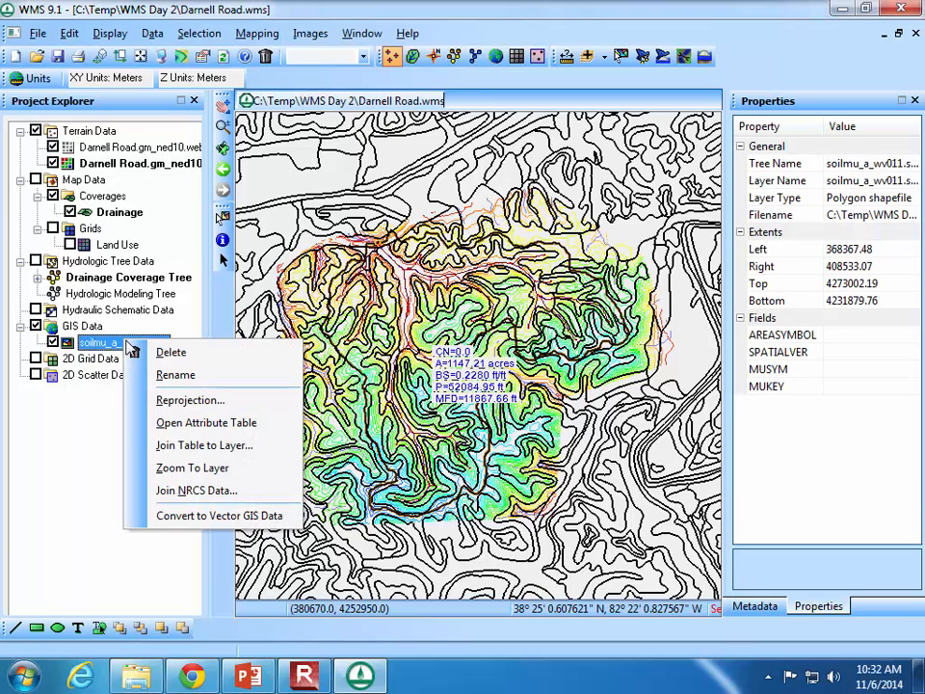
left_click(195, 491)
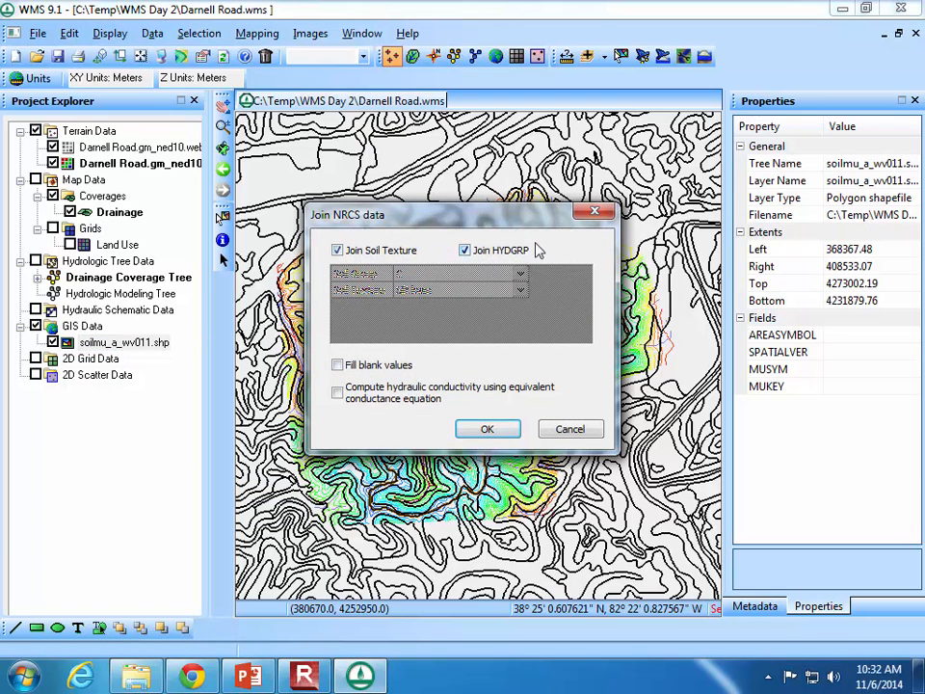
left_click(338, 250)
left_click(338, 251)
left_click(356, 370)
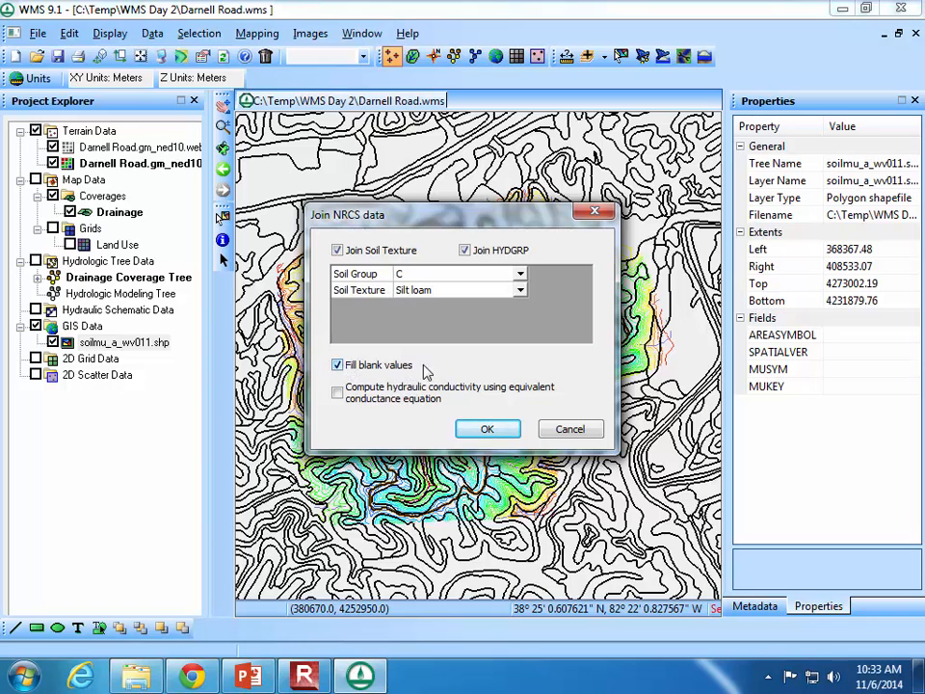
left_click(521, 275)
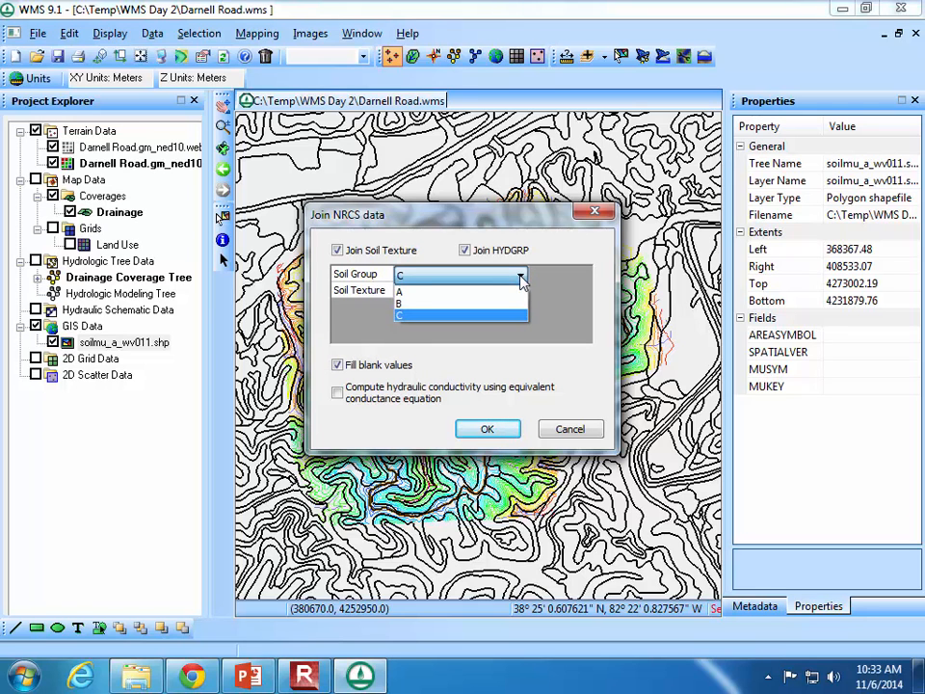
left_click(512, 316)
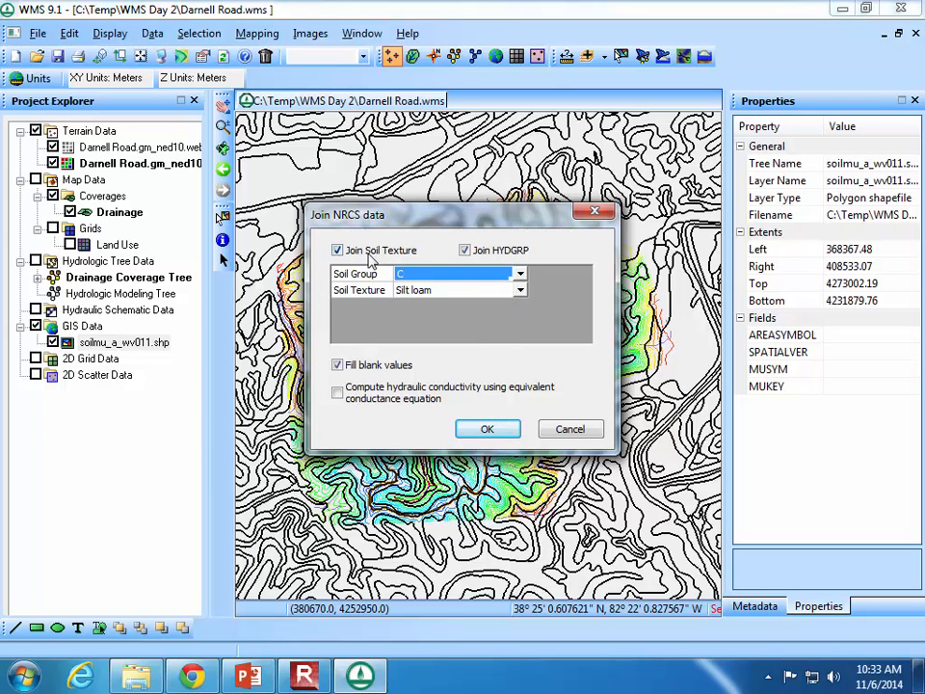
left_click(486, 432)
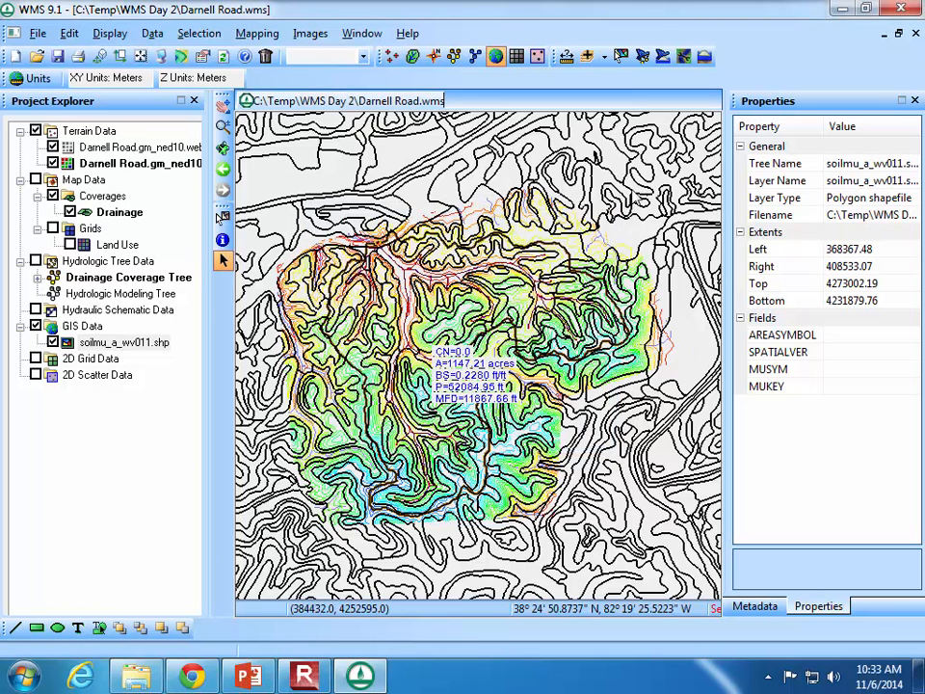
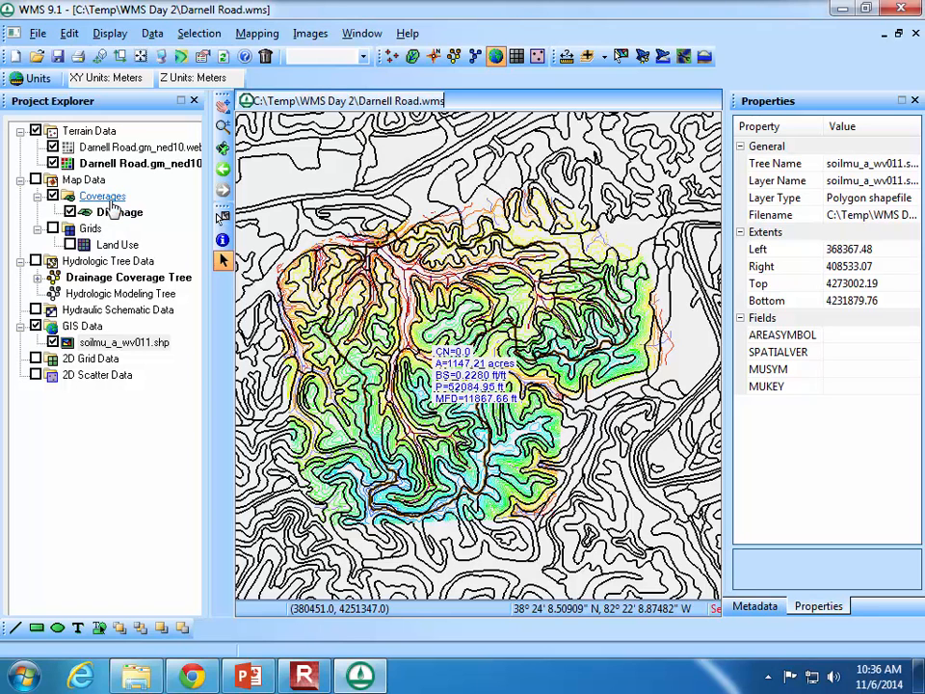
Create a new coverage of type Soil Type under the map coverages.
left_click(104, 197)
right_click(106, 199)
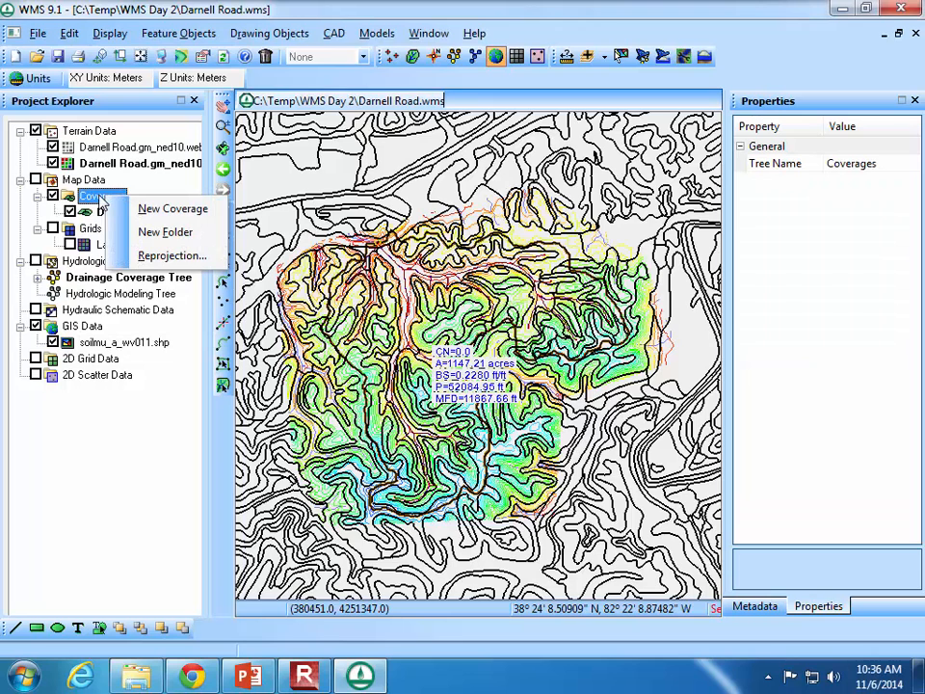
left_click(158, 213)
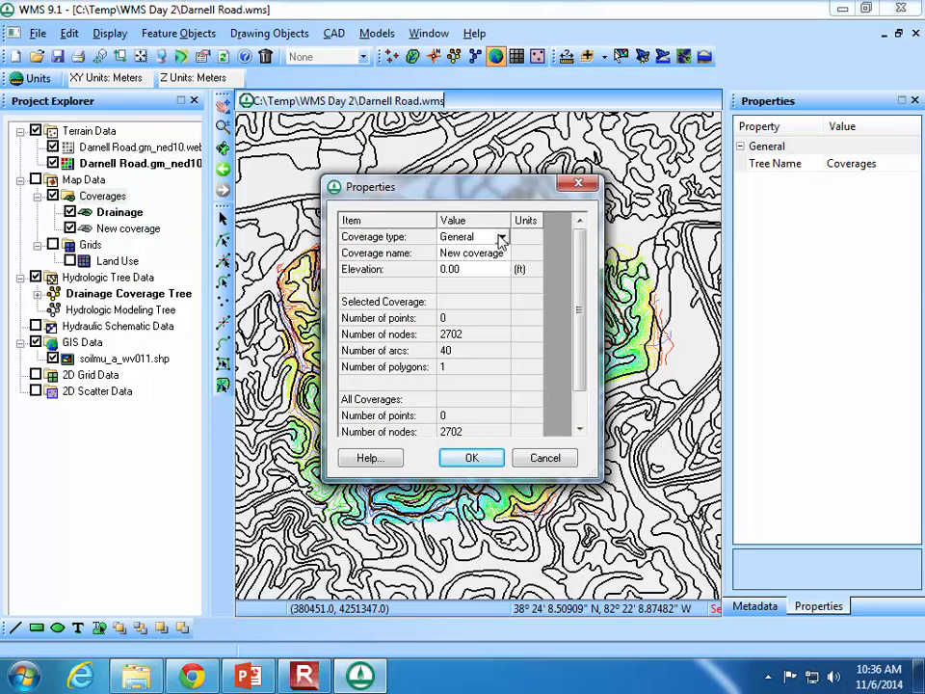
left_click(500, 237)
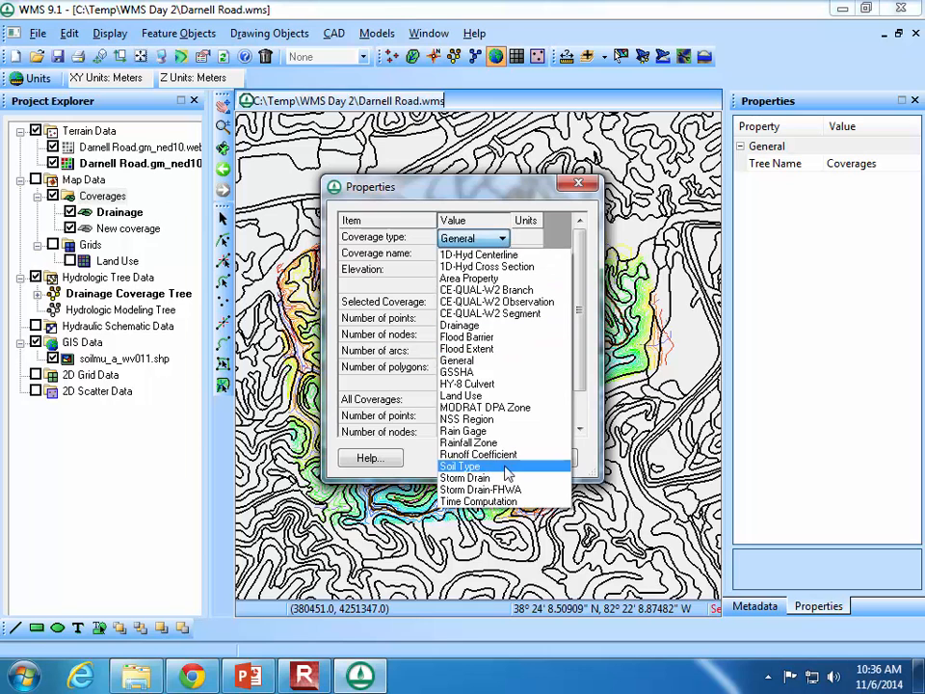
left_click(504, 467)
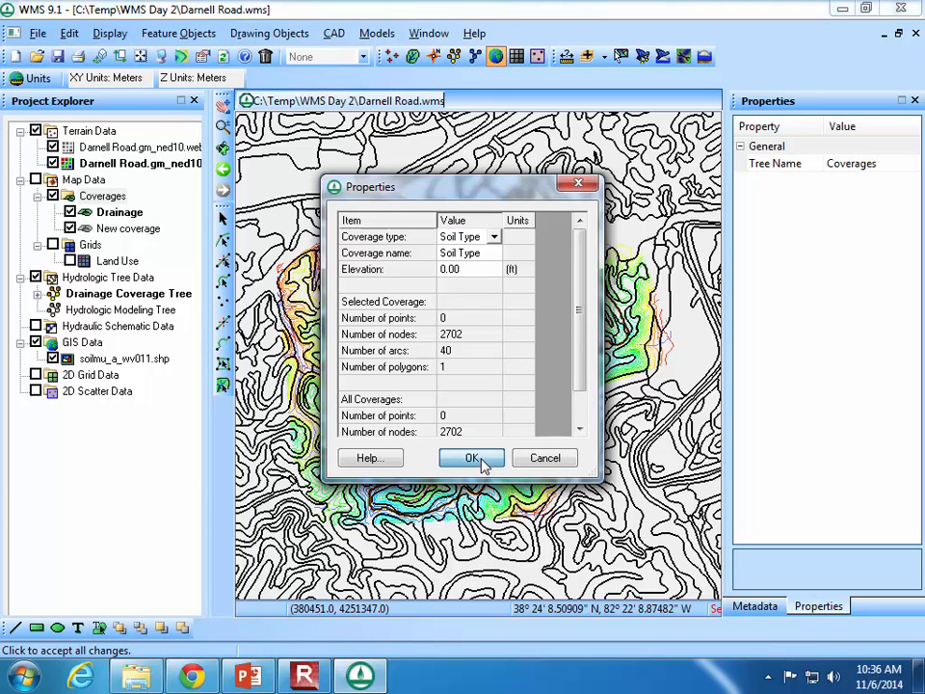
left_click(484, 462)
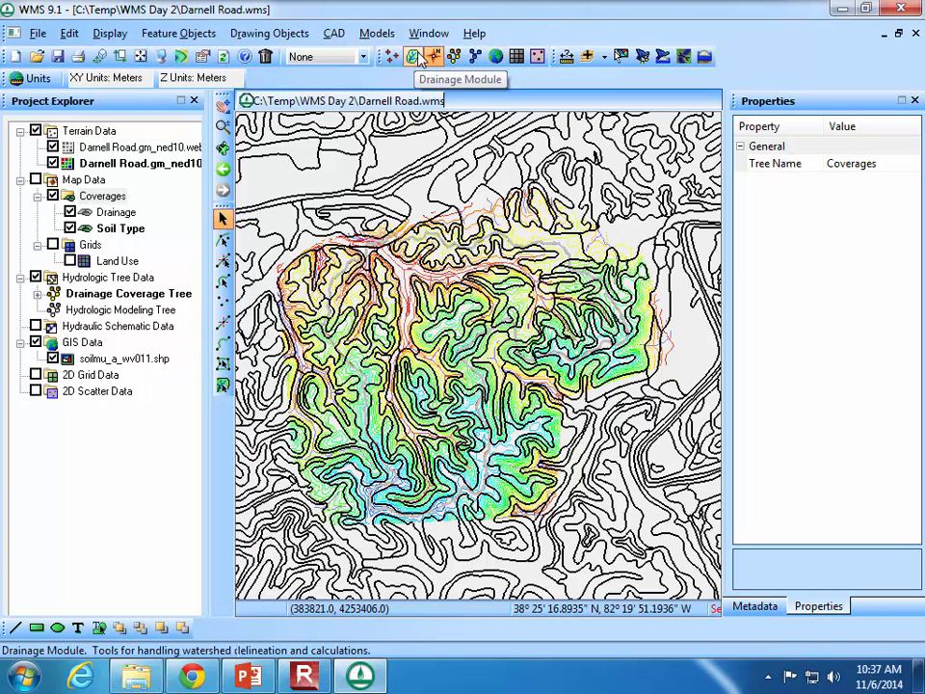
Select the soil shapefile polygons covering the watershed and the area around it.
left_click(495, 57)
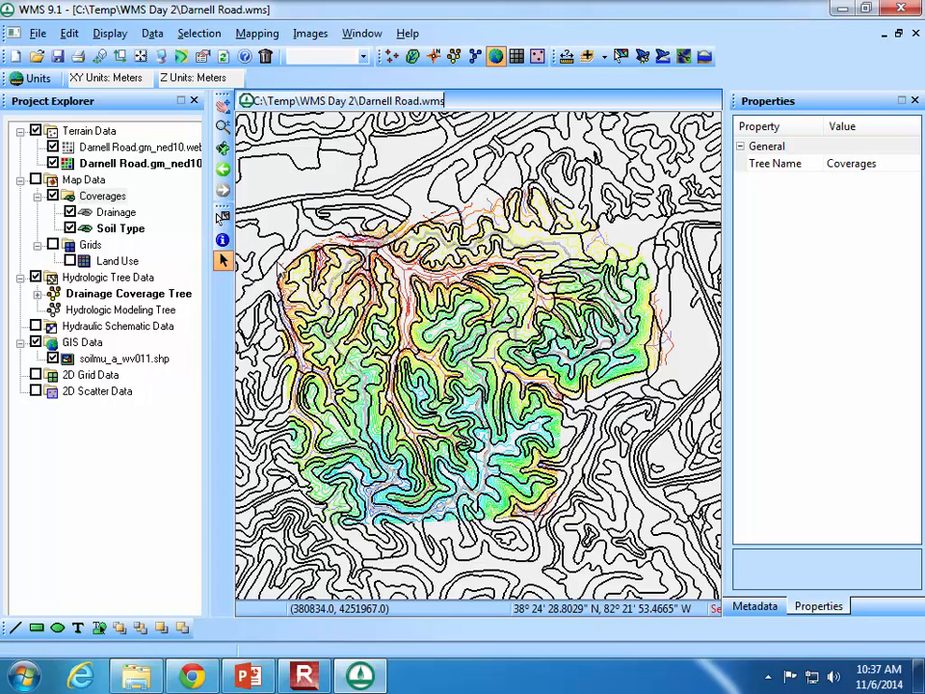
left_click_drag(240, 179, 677, 530)
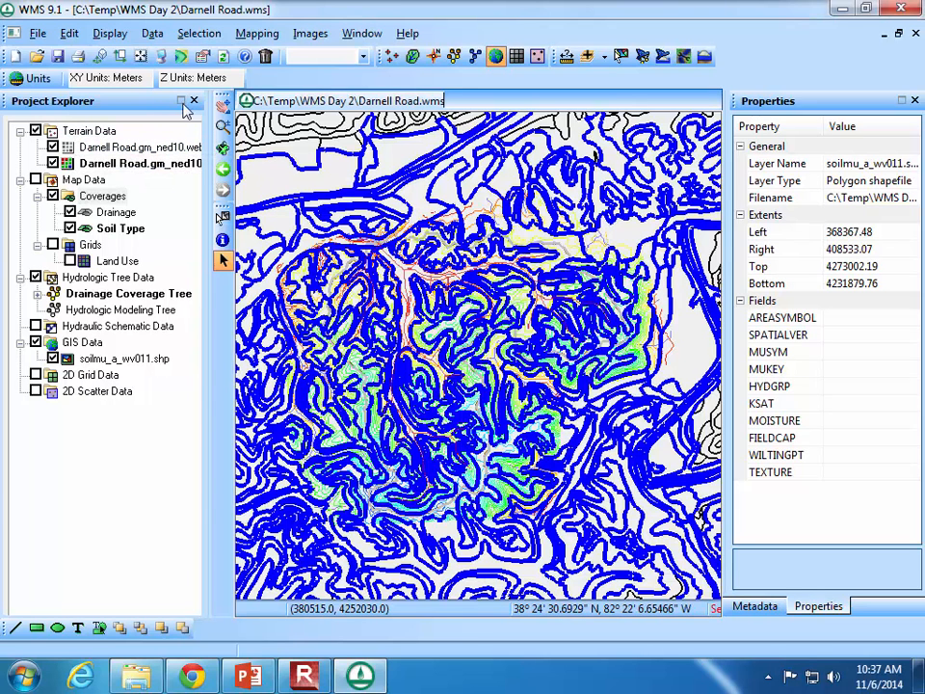
left_click(141, 56)
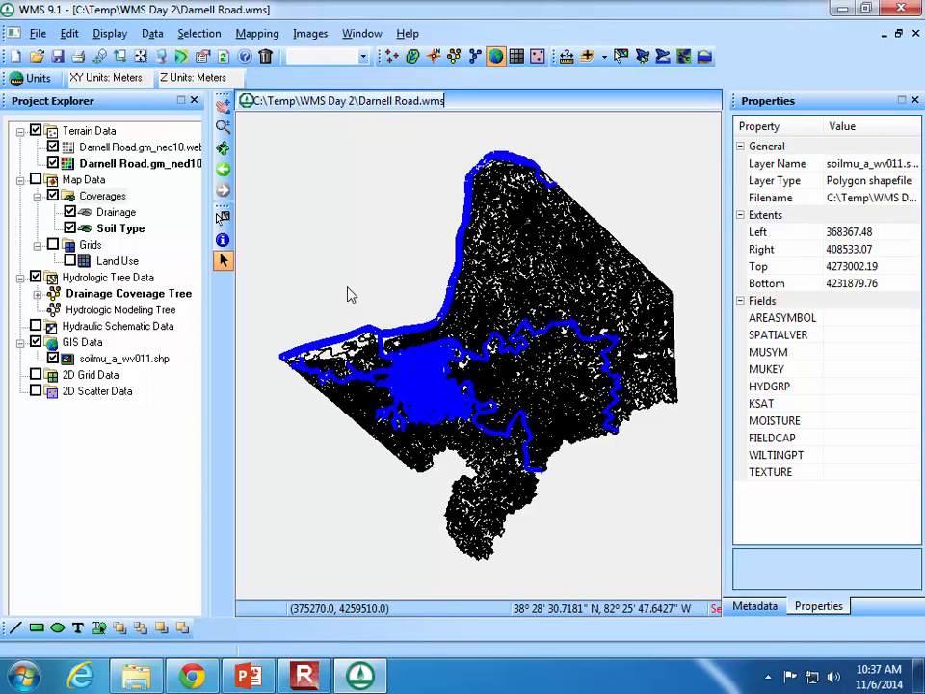
Convert the selected soilmu_a_wv011.shp shapes to feature objects in the Soil Type coverage, with HYDGRP mapped to SCS soil type.
left_click(257, 34)
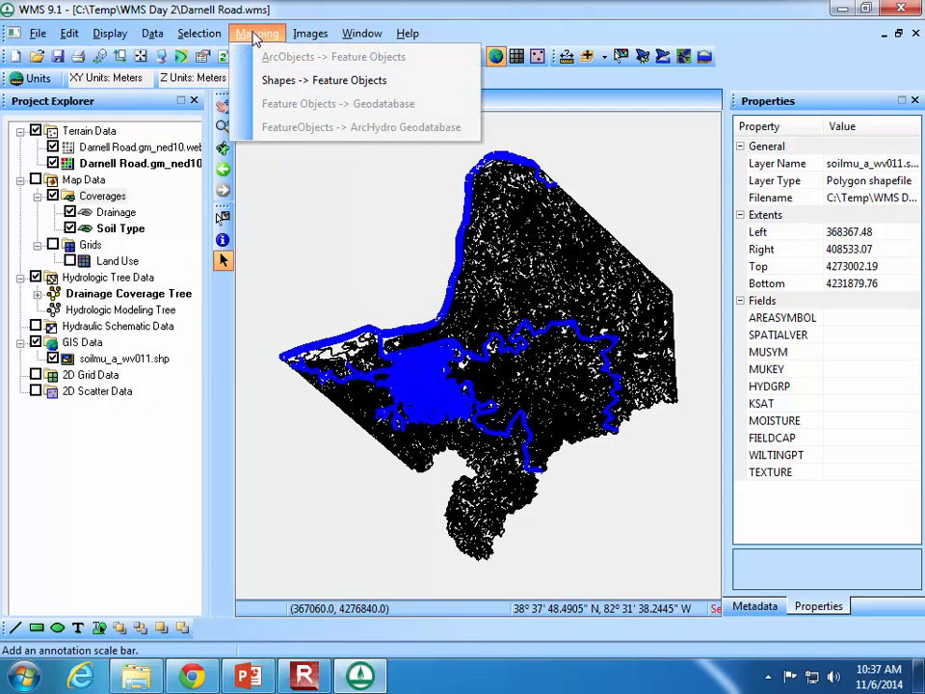
left_click(279, 81)
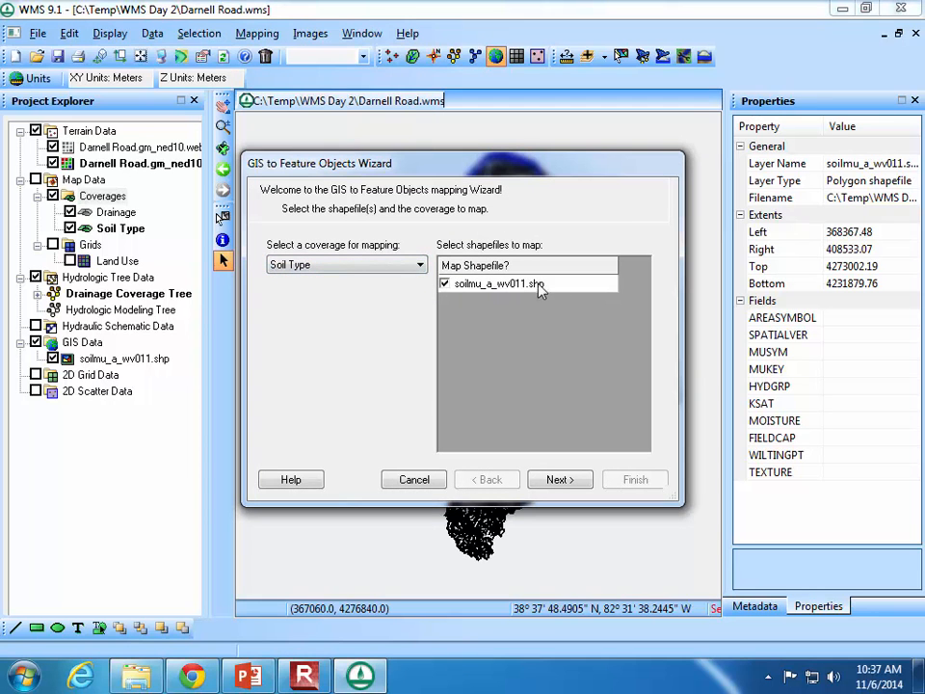
left_click(559, 480)
left_click_drag(370, 449, 447, 450)
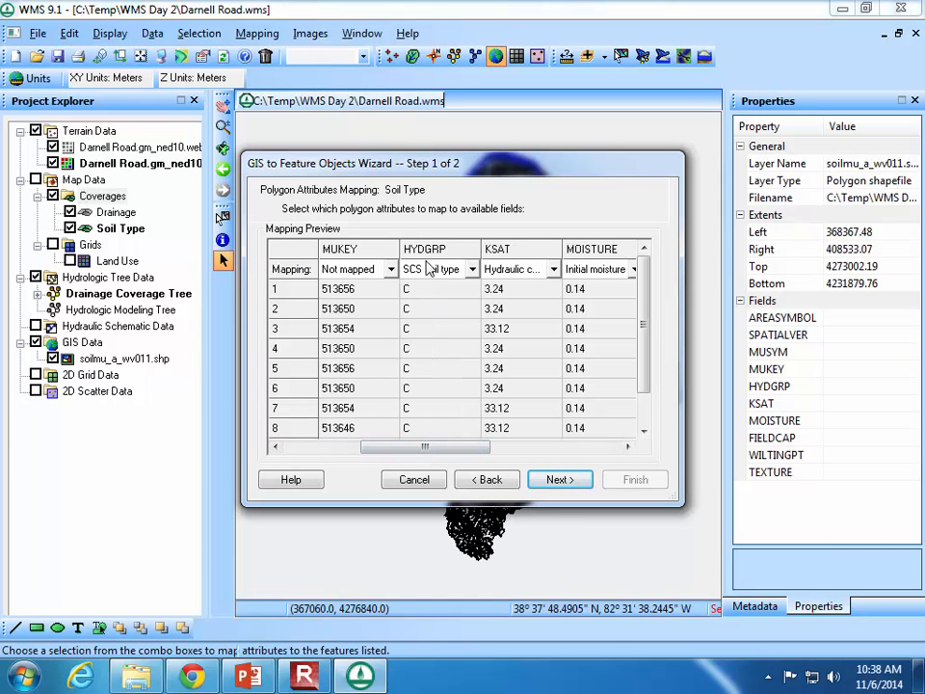
left_click_drag(644, 301, 653, 273)
left_click(572, 480)
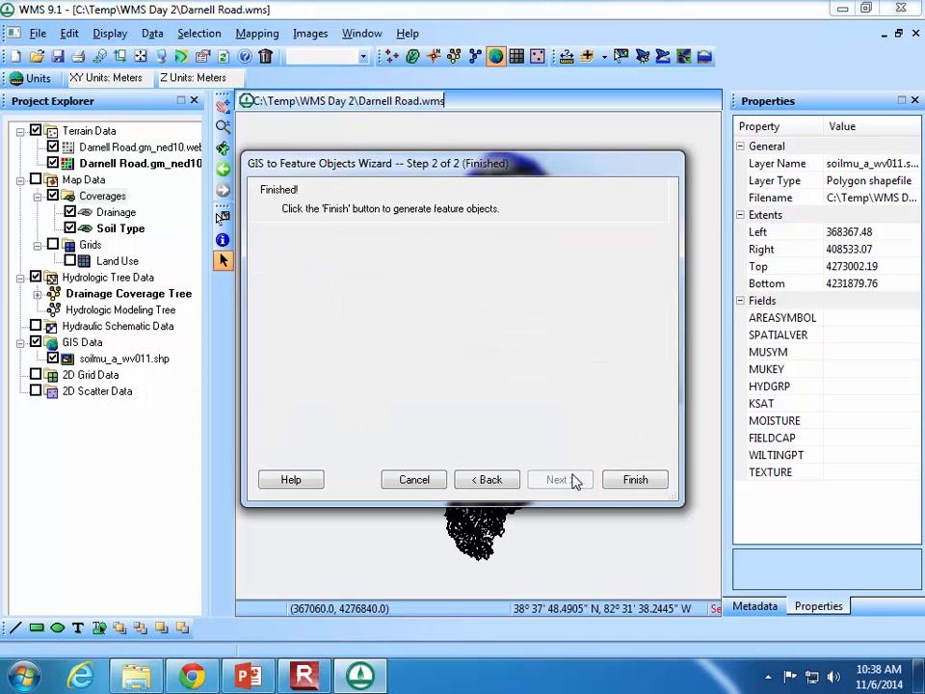
left_click(632, 478)
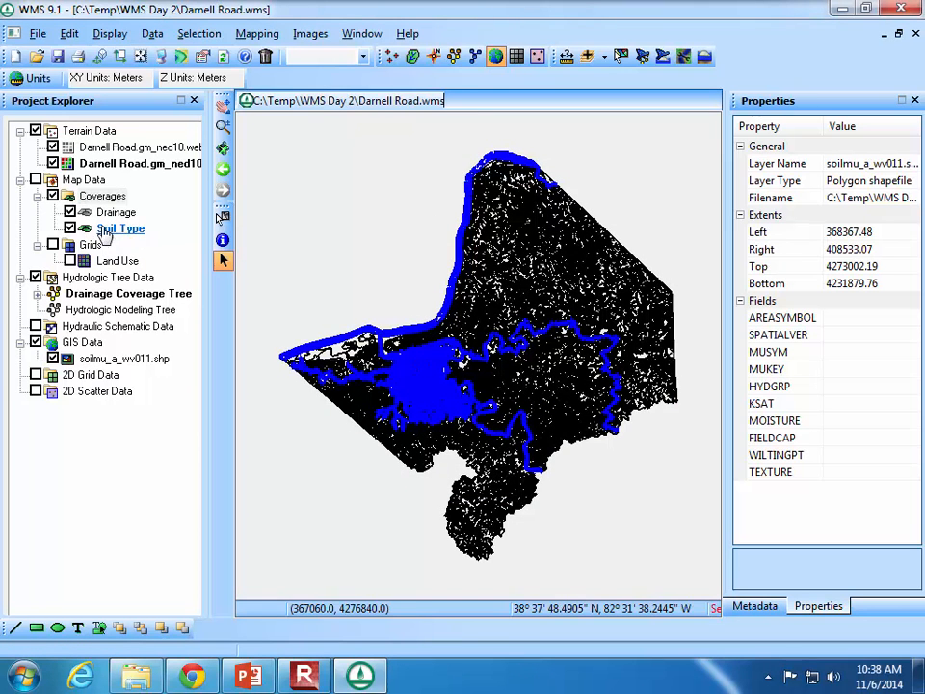
Hide the soilmu_a_wv011.shp layer to examine the mapped polygons in the Soil Type coverage.
left_click(53, 358)
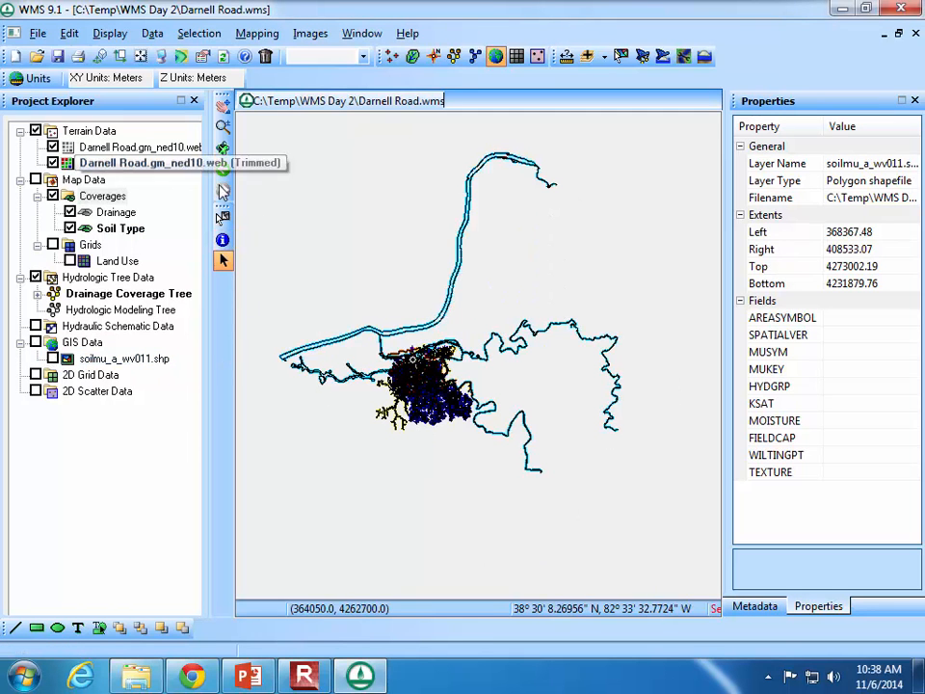
scroll(428, 408, "up", 2)
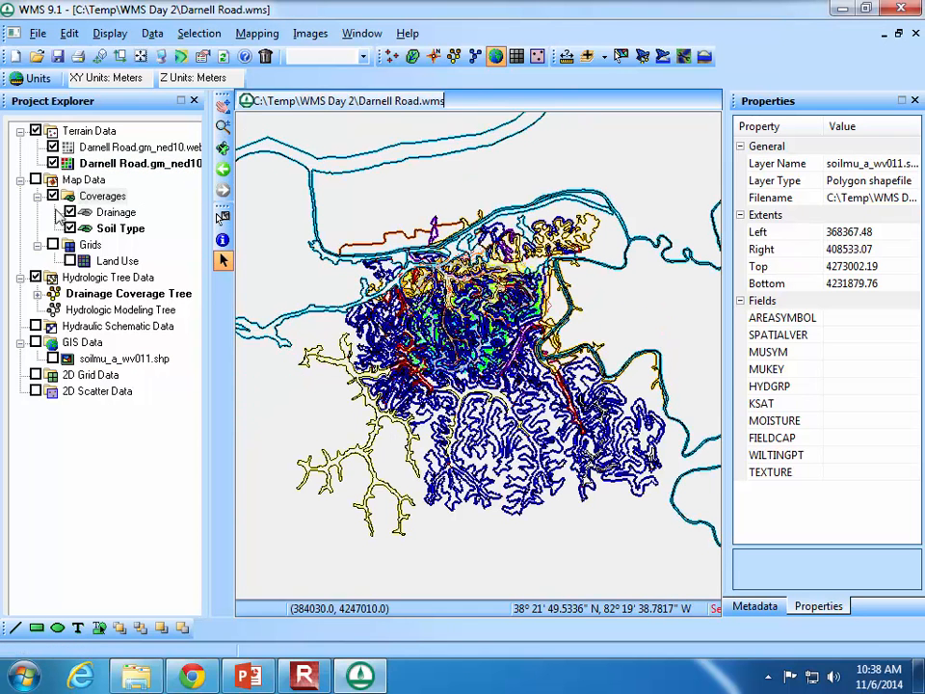
left_click(115, 231)
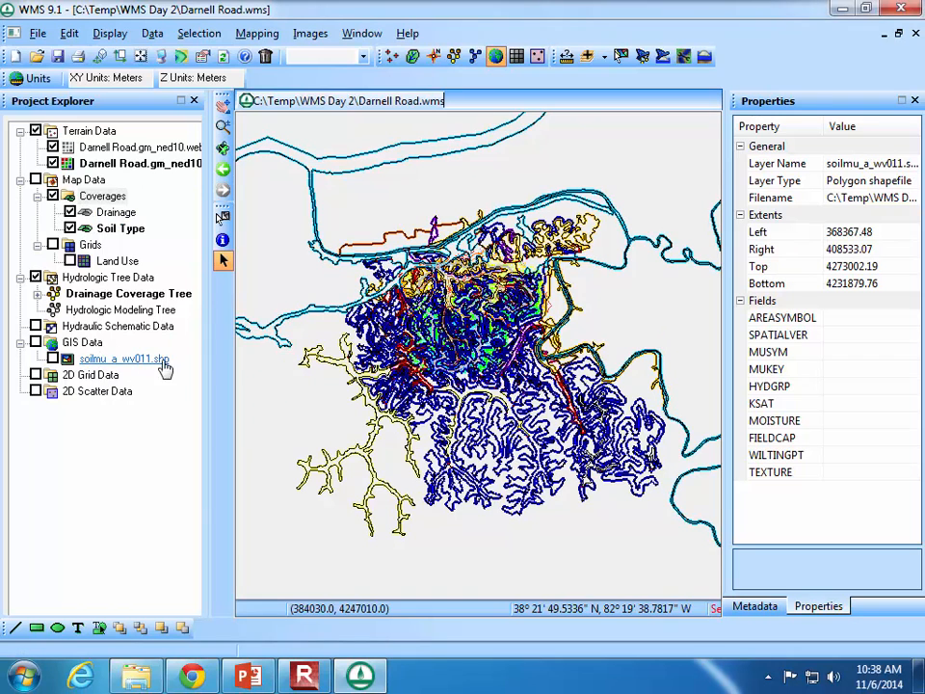
Delete the soilmu_a_wv011.shp layer from the GIS data and save the project.
left_click(115, 360)
right_click(116, 360)
left_click(161, 368)
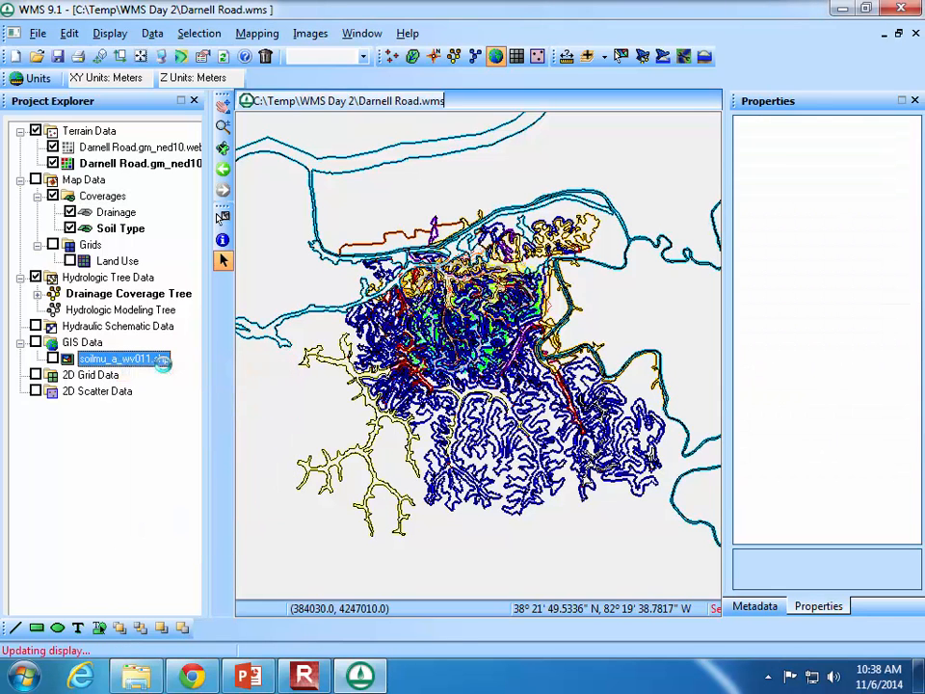
left_click(58, 56)
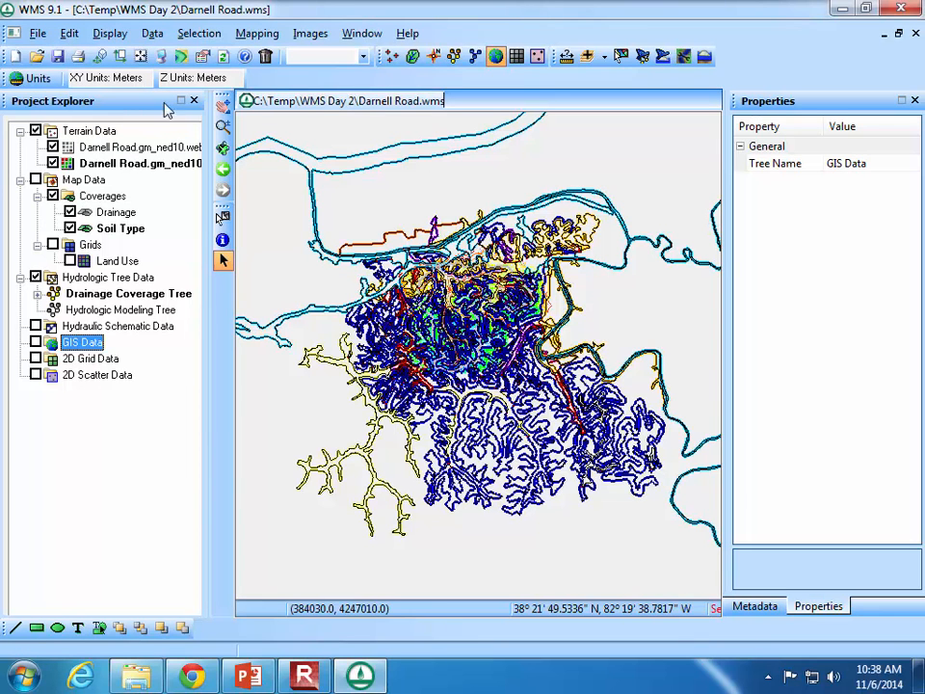
left_click(94, 344)
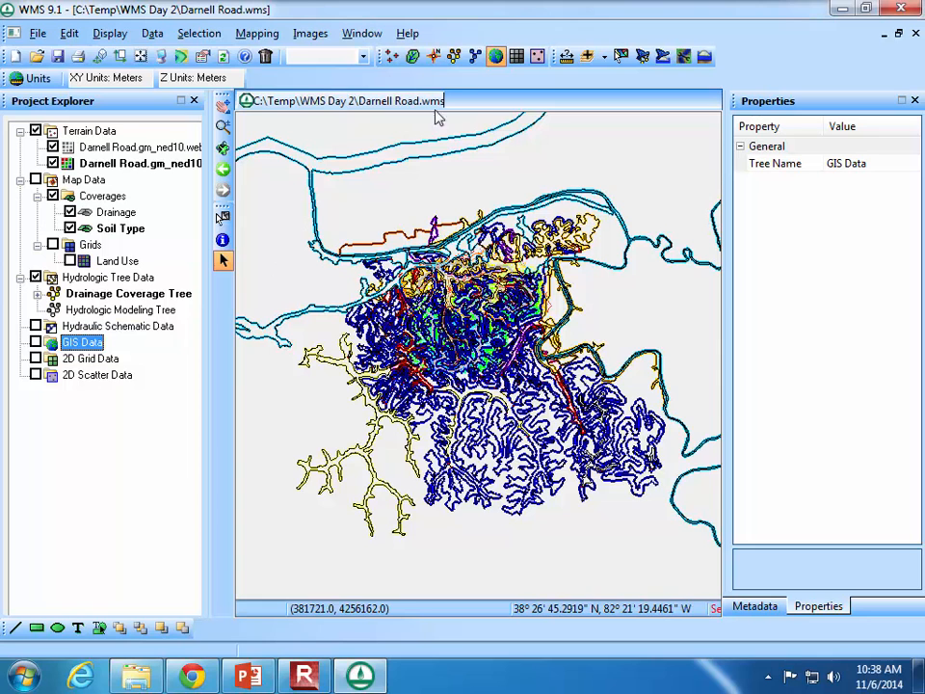
left_click(497, 57)
left_click(115, 228)
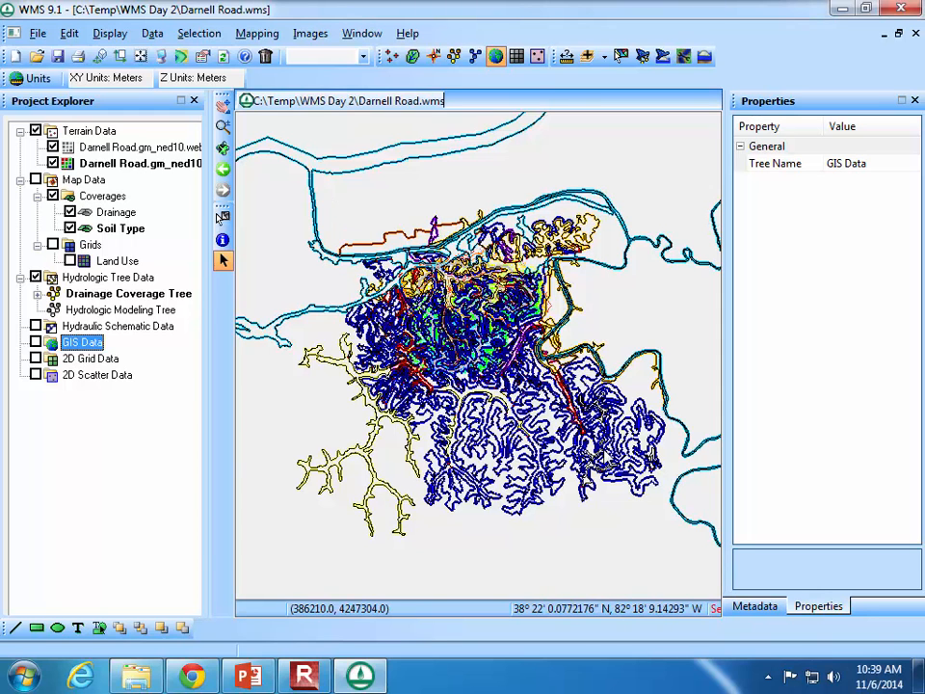
left_click(252, 34)
left_click(299, 82)
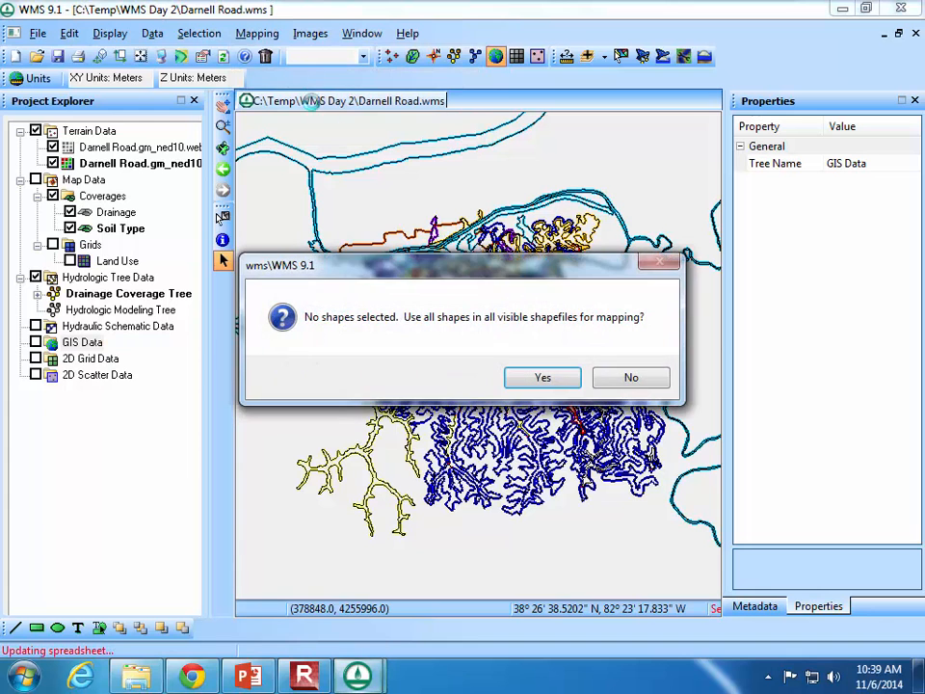
left_click(635, 377)
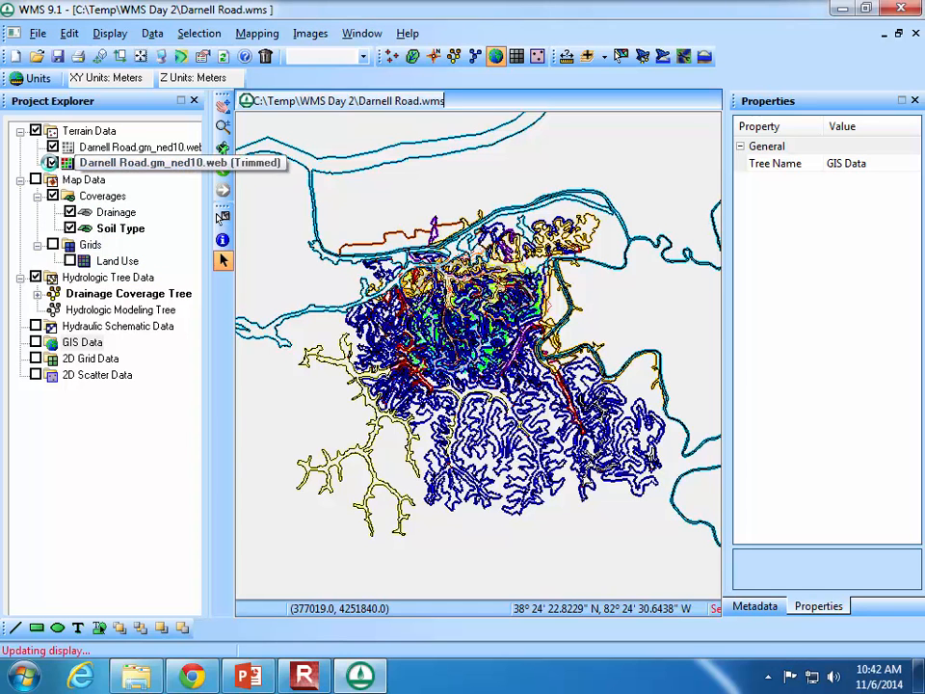
Hide the trimmed DEM and display the Land Use grid, with Drainage as the active coverage.
left_click(52, 163)
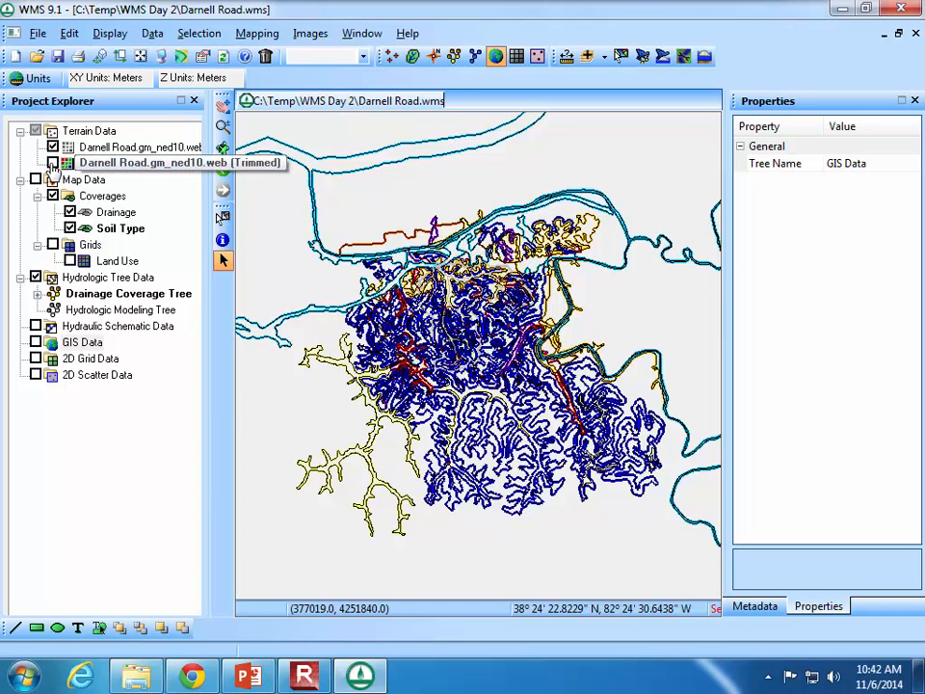
left_click(116, 211)
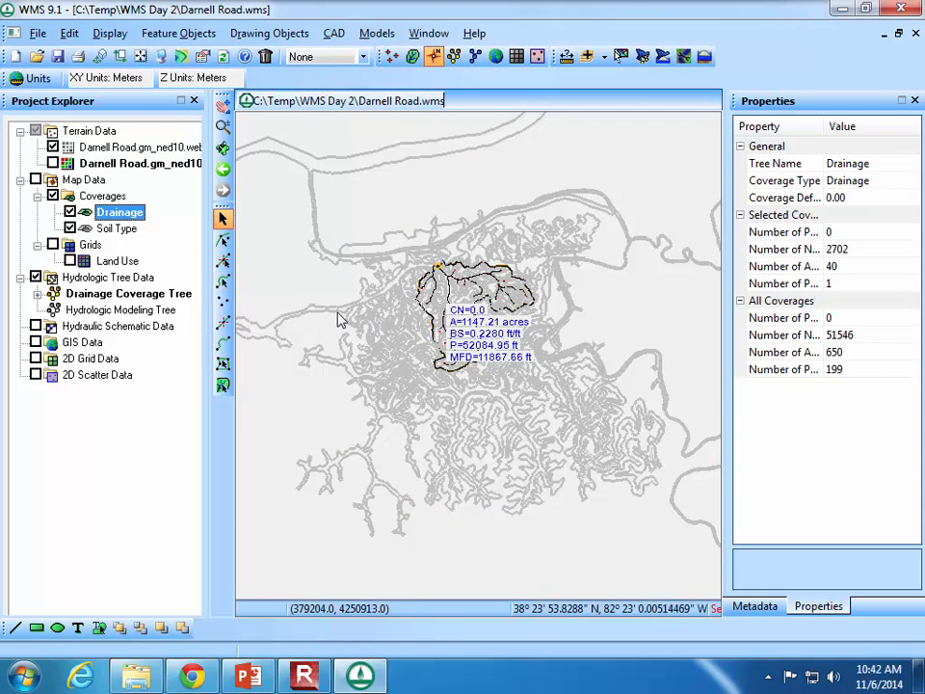
left_click(69, 260)
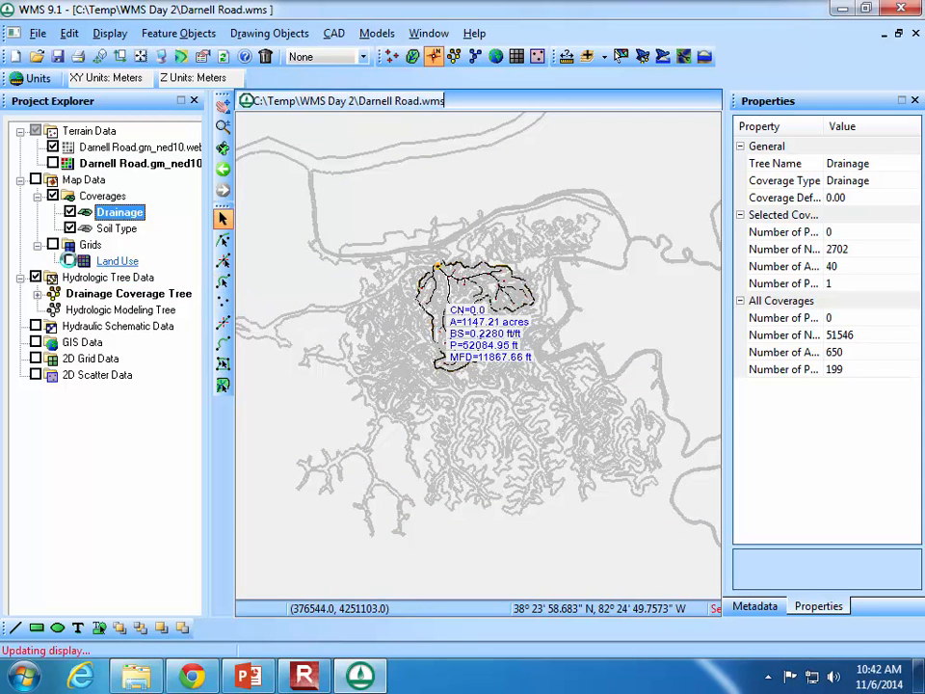
left_click(69, 260)
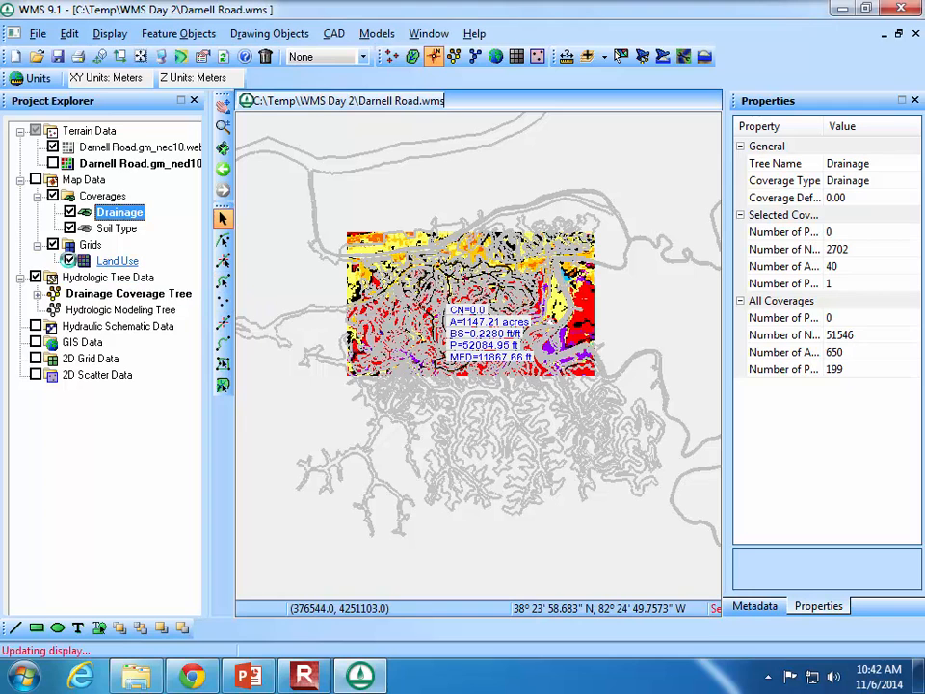
left_click(69, 260)
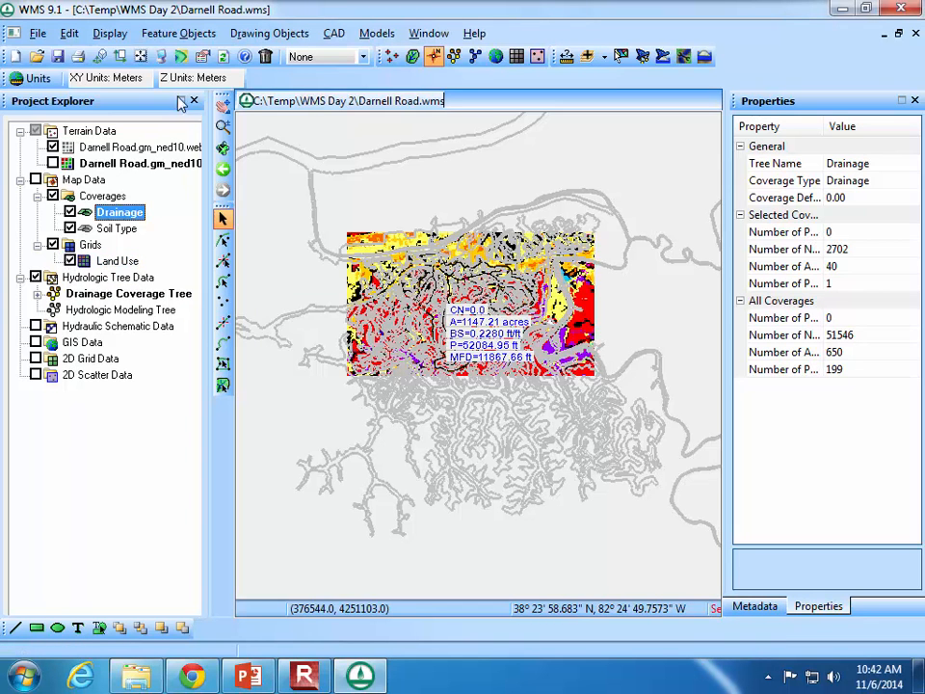
left_click(410, 56)
left_click(411, 56)
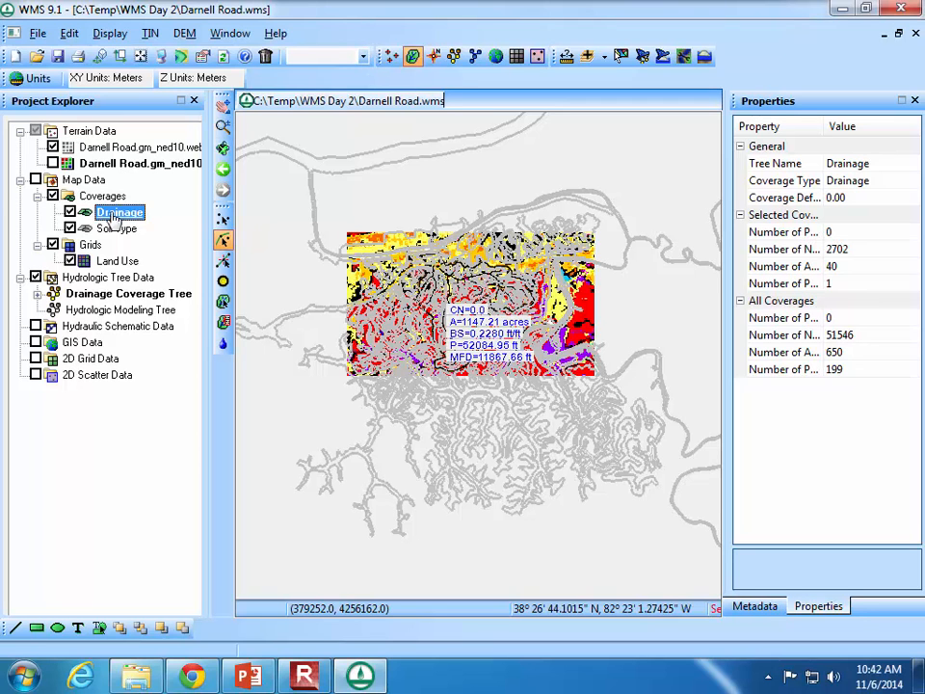
left_click(111, 215)
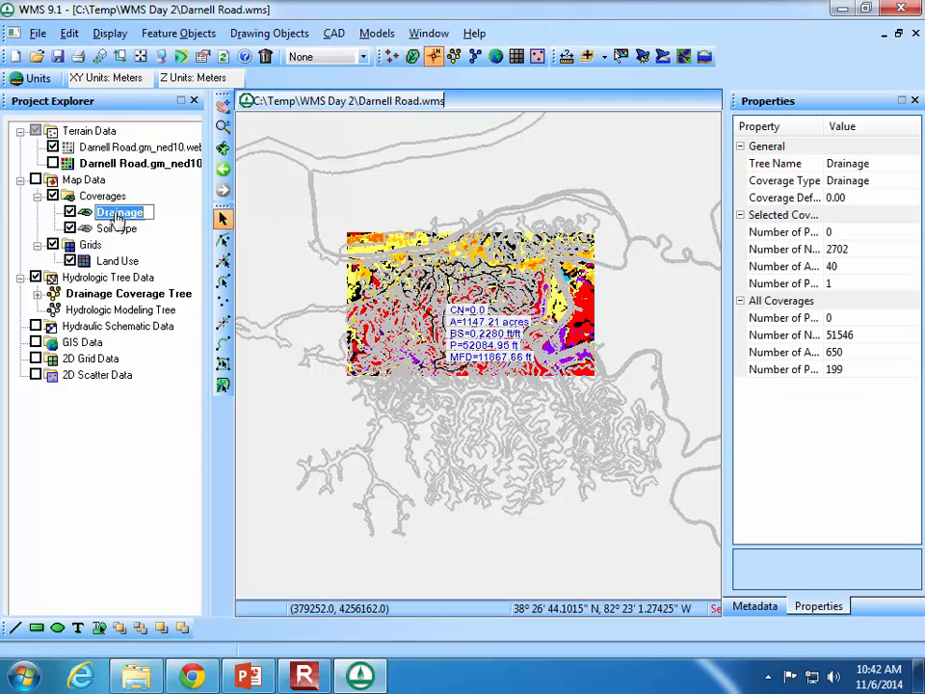
Switch to the Hydrologic Modeling module and open Compute GIS Attributes for the SCS Curve Numbers computation.
left_click(445, 56)
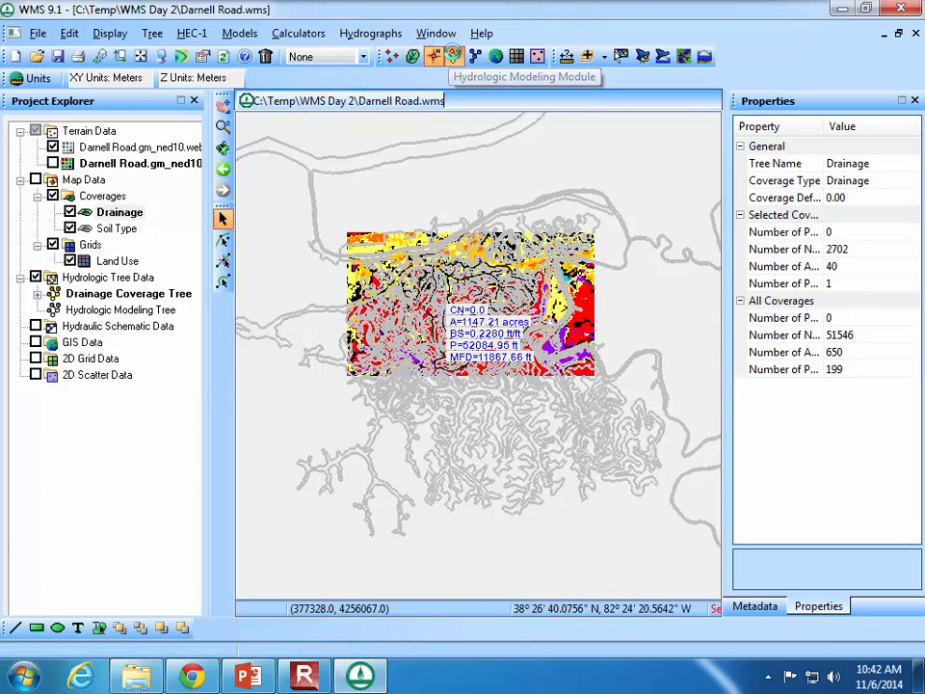
left_click(363, 56)
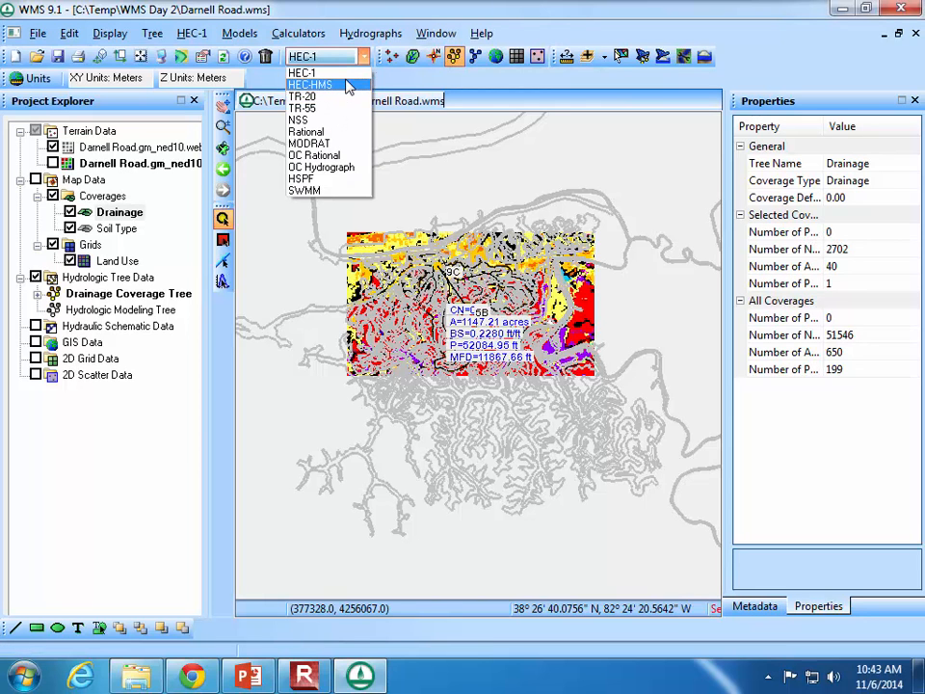
left_click(543, 31)
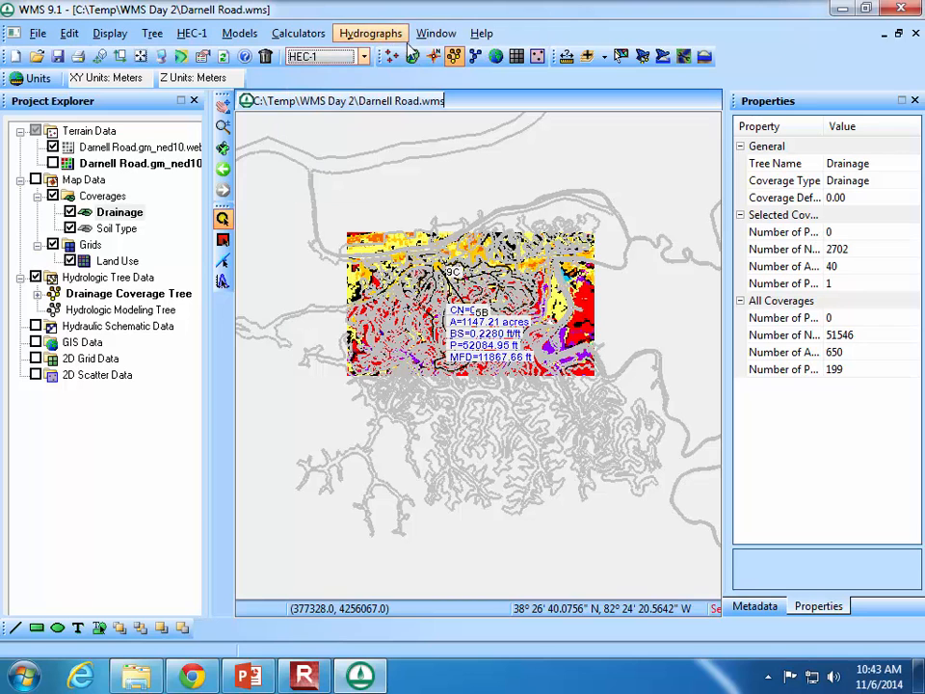
left_click(314, 37)
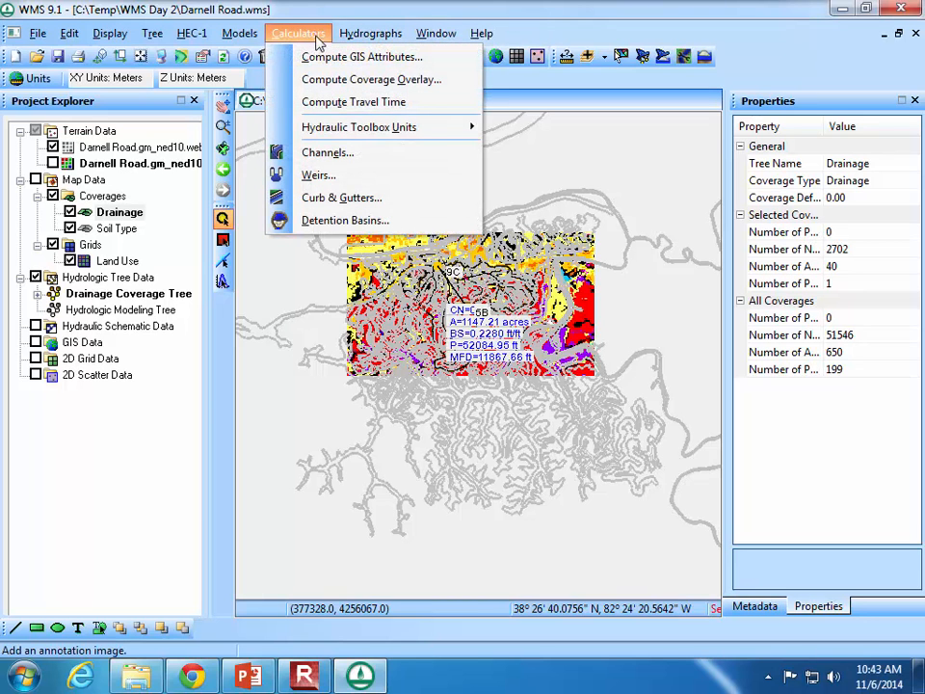
left_click(387, 5)
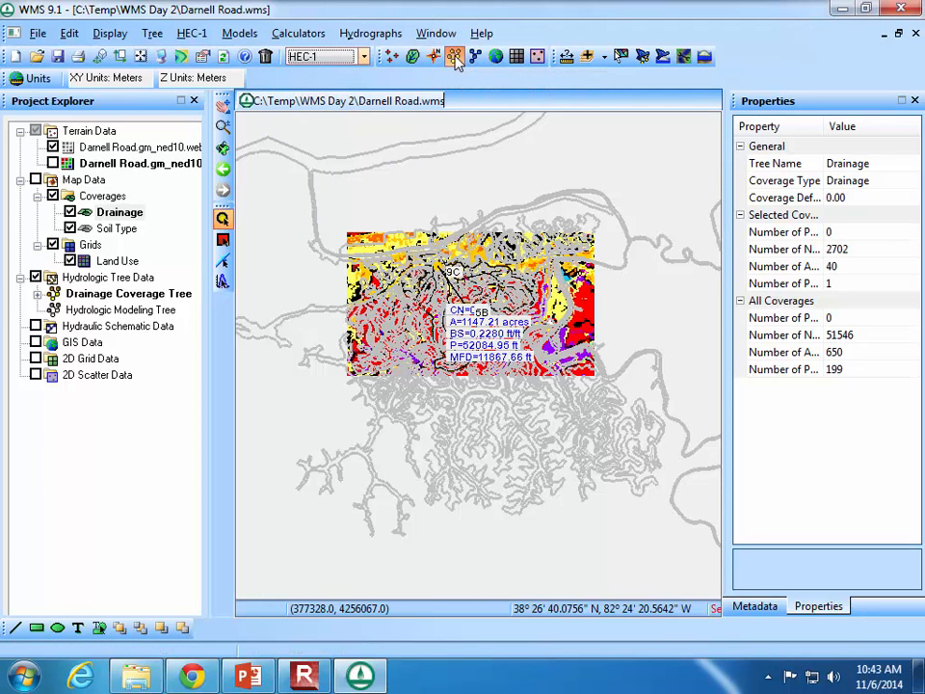
left_click(309, 35)
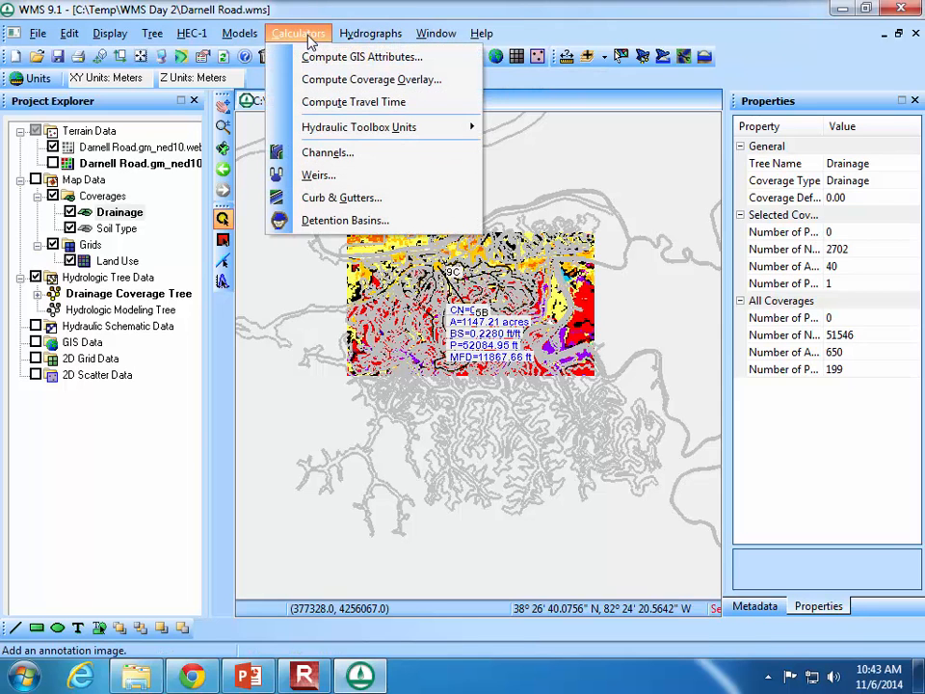
left_click(323, 60)
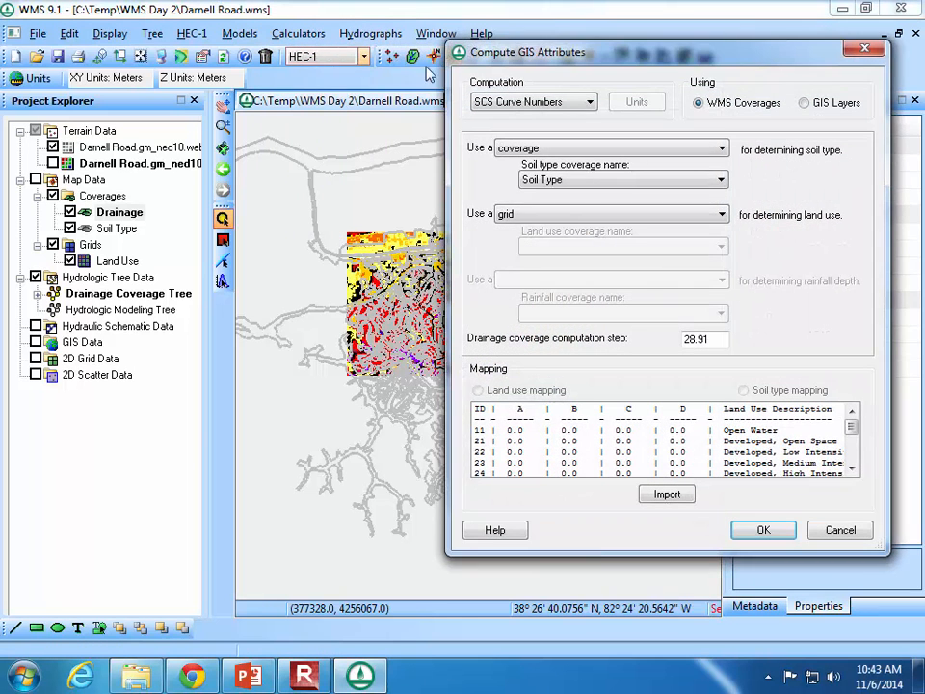
left_click_drag(557, 60, 401, 60)
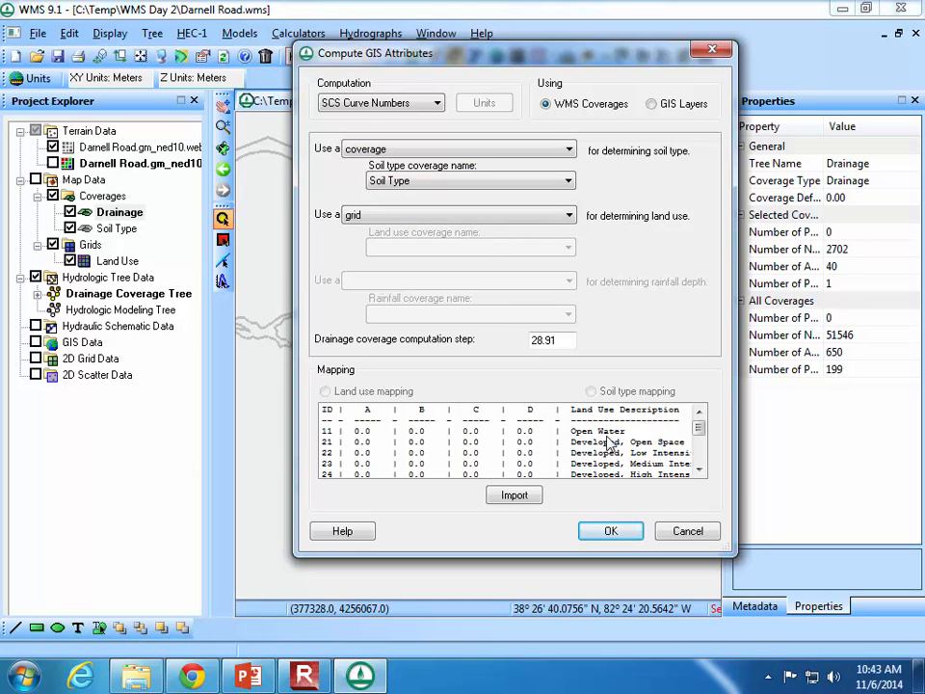
Import IWW Curve Number.tbl from C:\Temp as the land use mapping table, overwriting the current one.
left_click(514, 496)
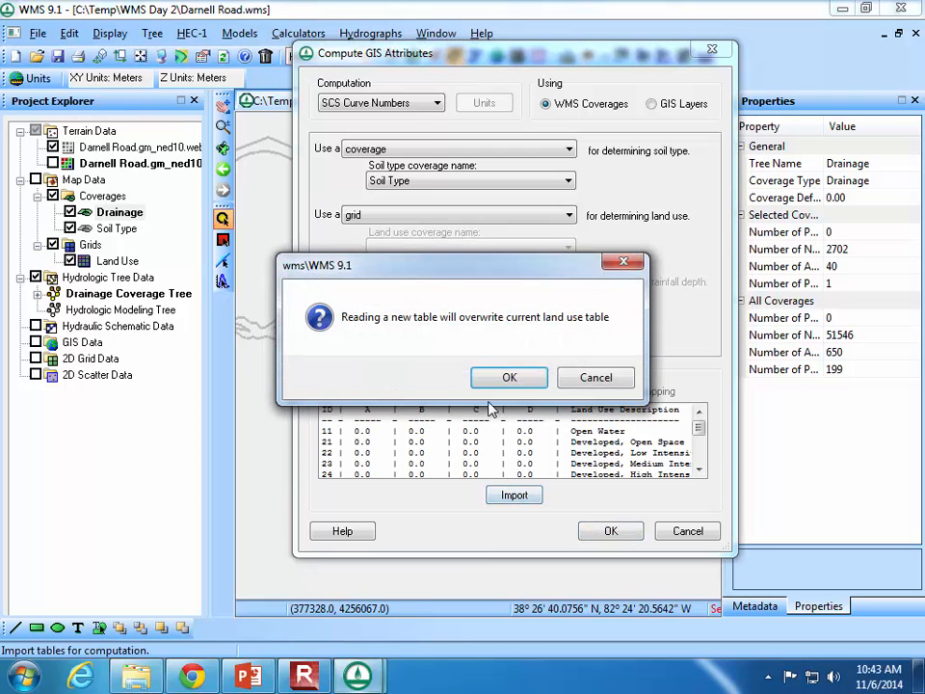
left_click(506, 375)
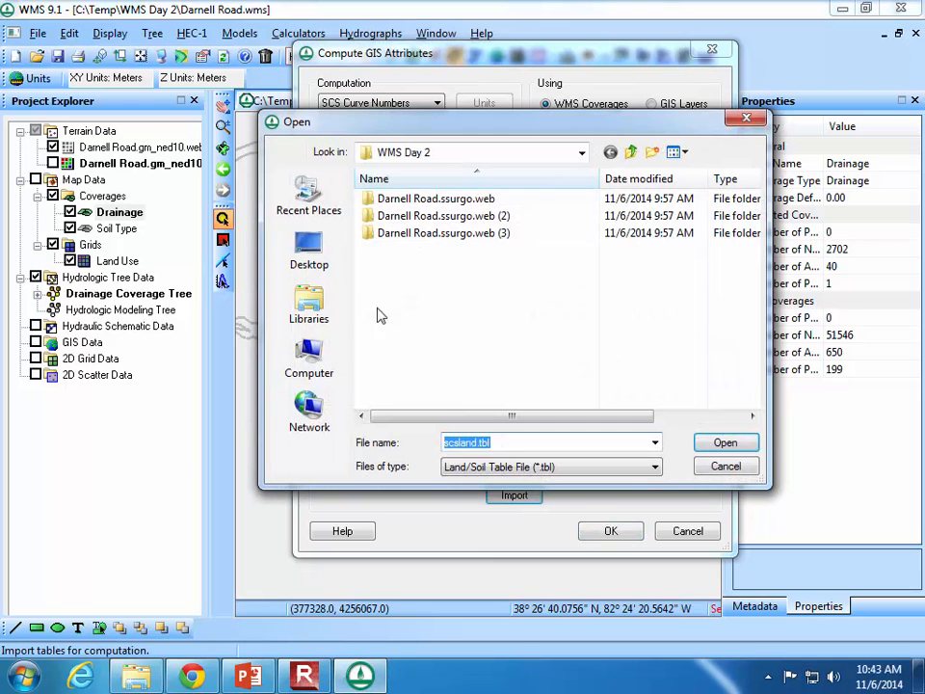
left_click(327, 364)
left_click(384, 224)
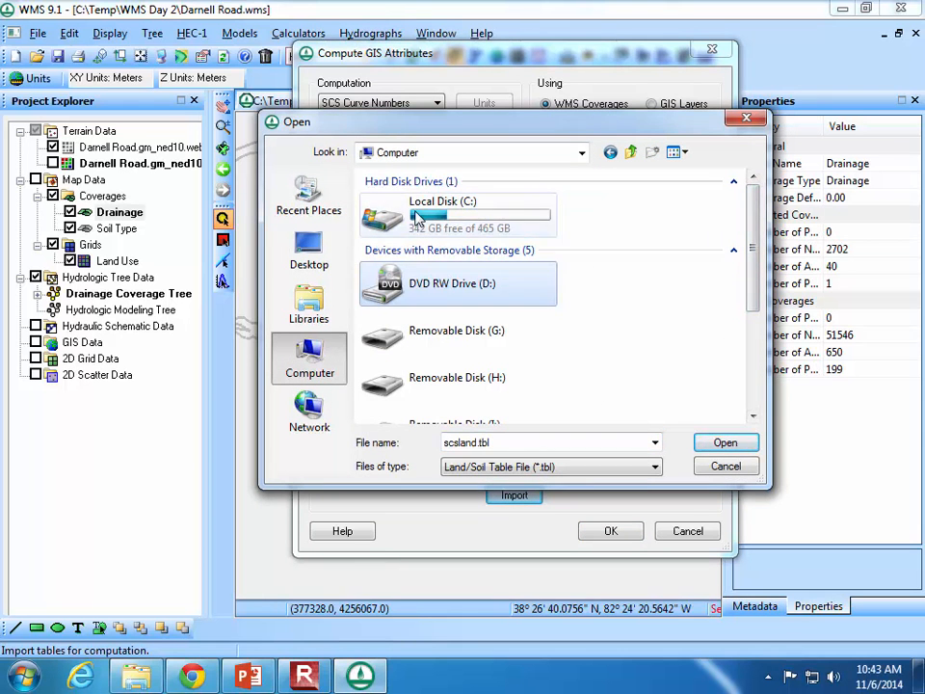
double_click(415, 217)
left_click_drag(754, 241, 751, 345)
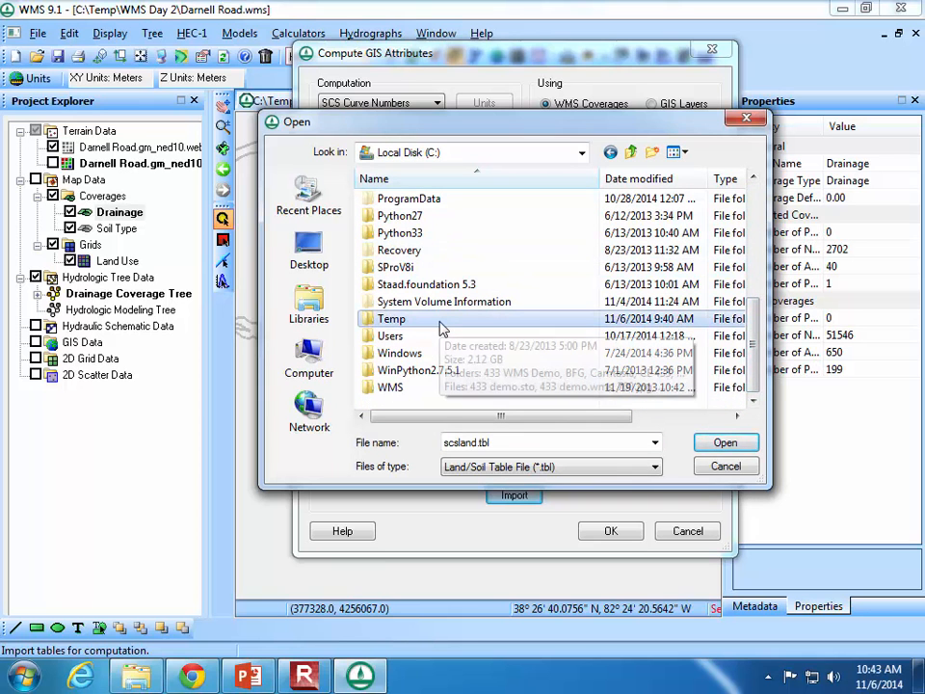
double_click(390, 320)
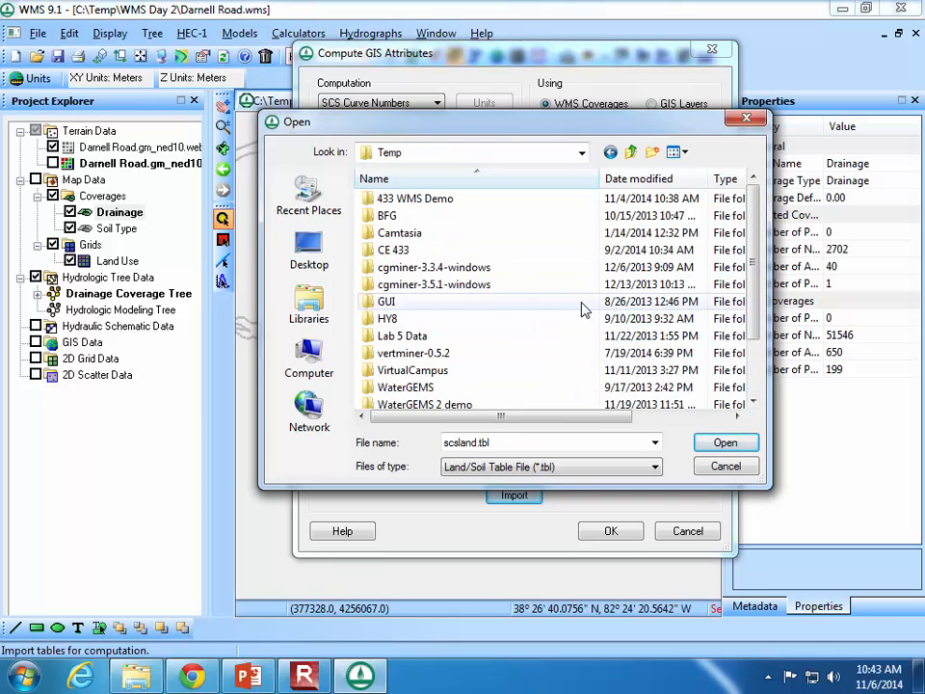
left_click_drag(753, 267, 758, 340)
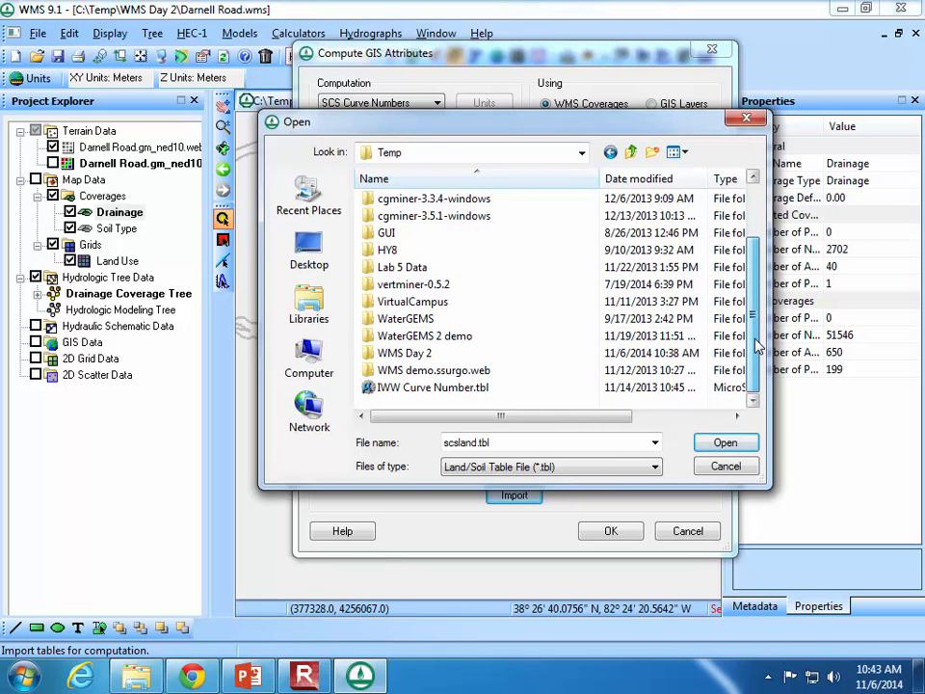
left_click(432, 389)
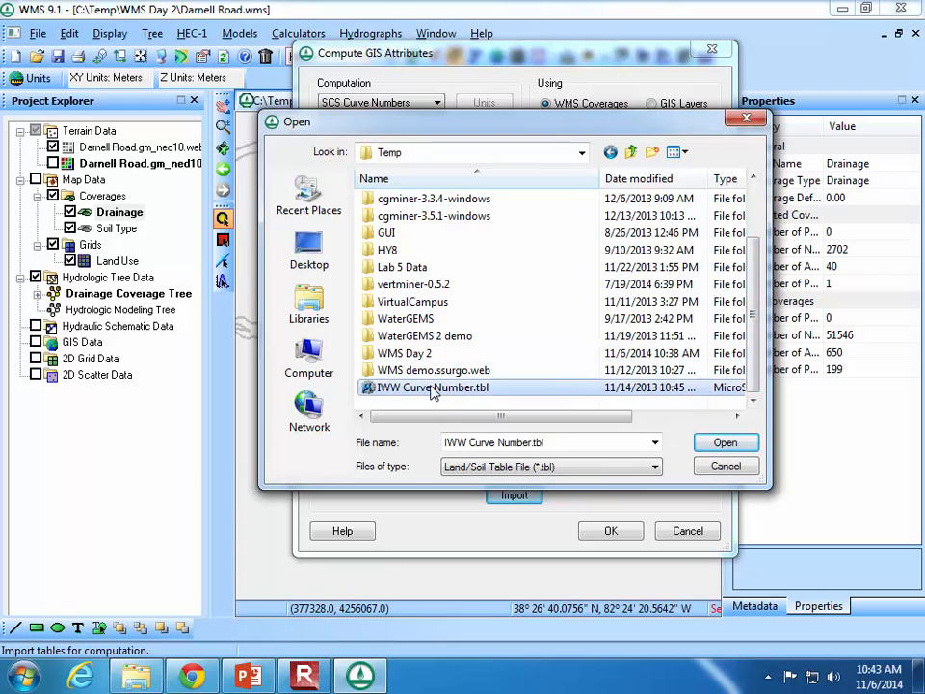
left_click(747, 443)
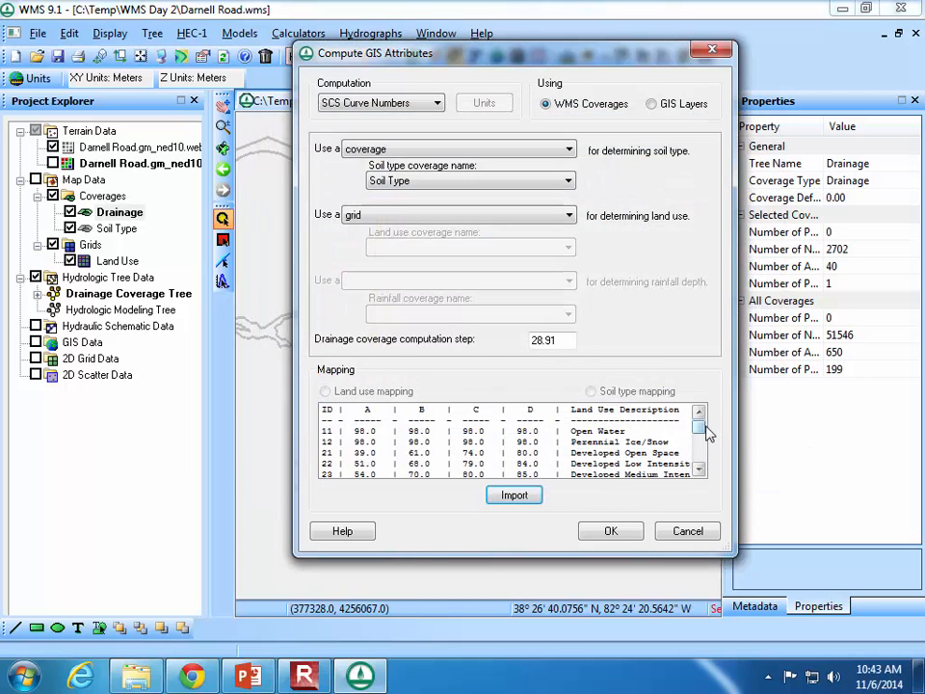
Compute the SCS curve numbers from the Soil Type coverage and land use grid, and review the Runoff Curve Number Report.
left_click_drag(701, 432, 699, 454)
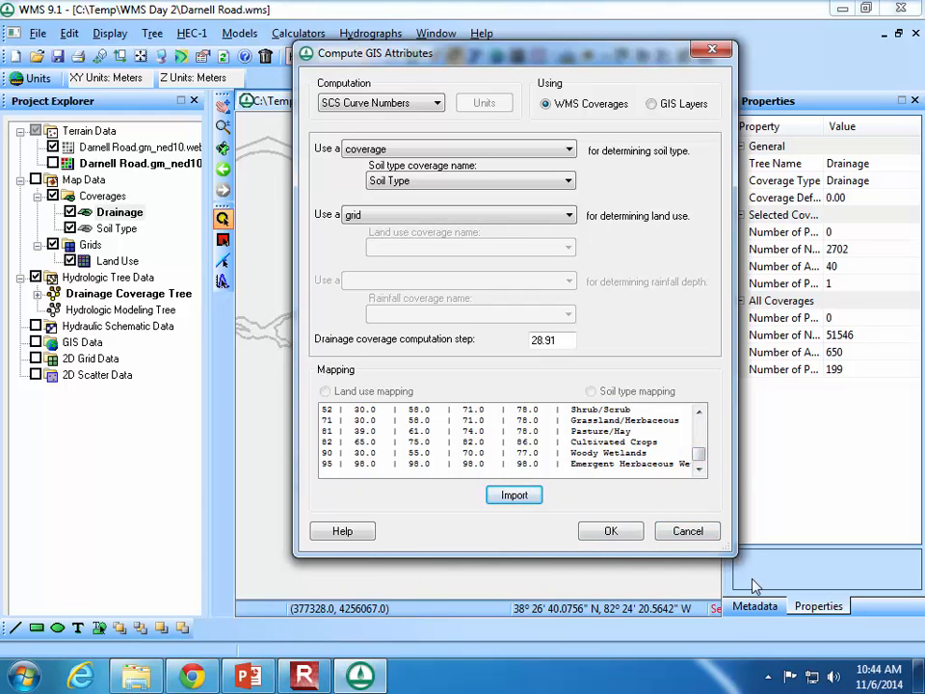
left_click(619, 533)
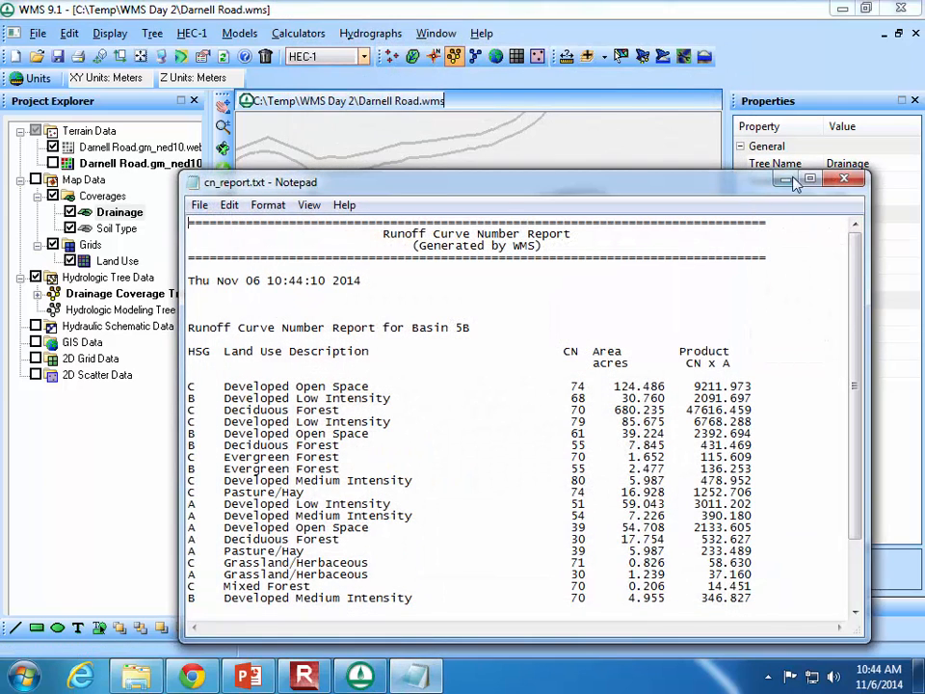
left_click(810, 180)
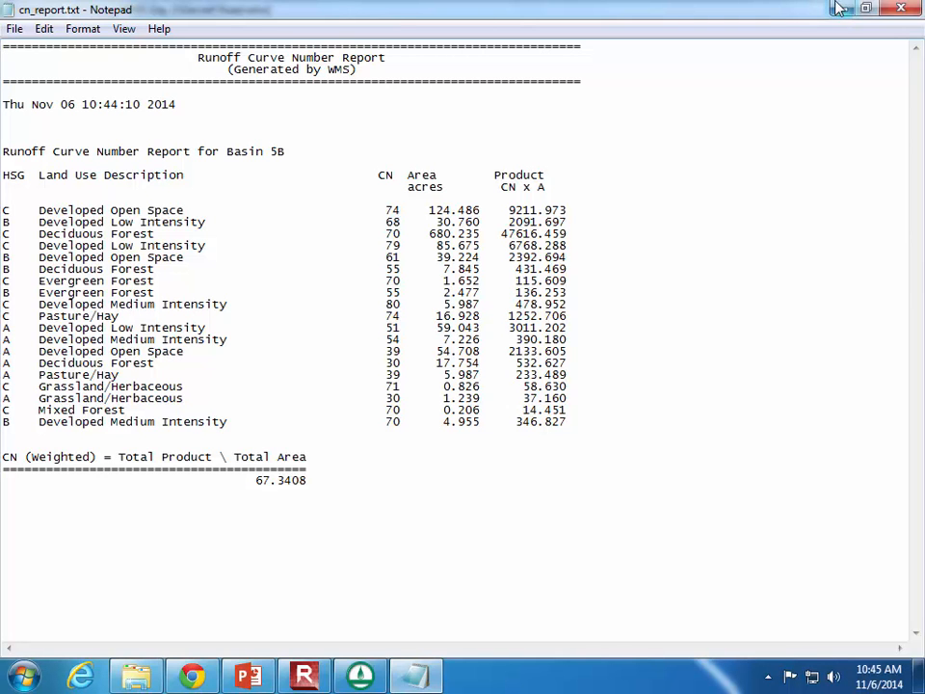
left_click(904, 11)
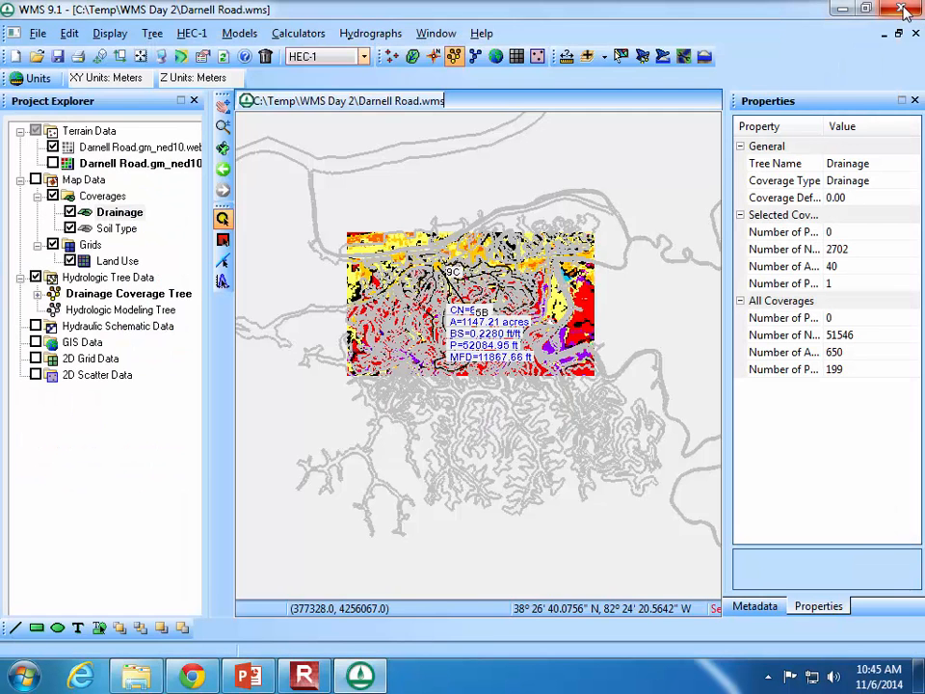